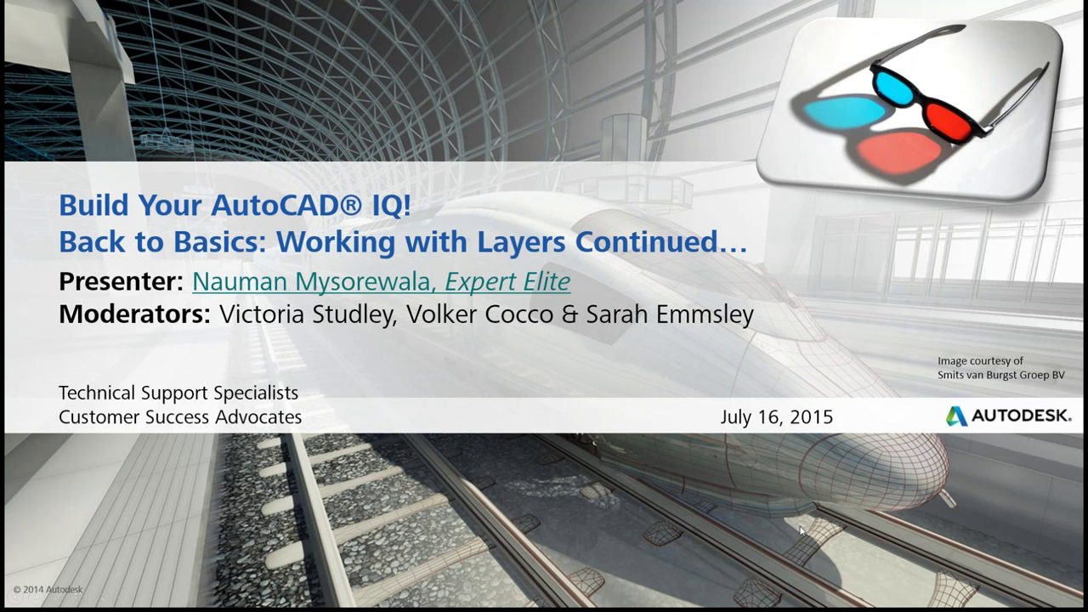
# Advance the slideshow from the title slide to the Before We Get Started… slide.
pyautogui.click(801, 531)
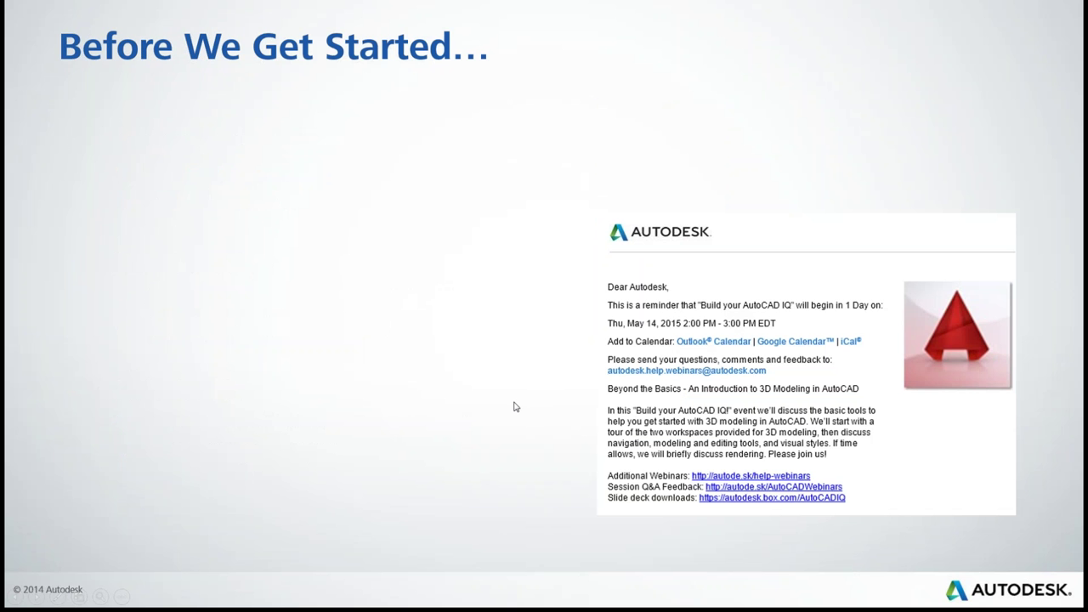
# Build the questions, recording, links, registration, survey and chat bullets, then advance to Help Webinar Series.
pyautogui.click(513, 407)
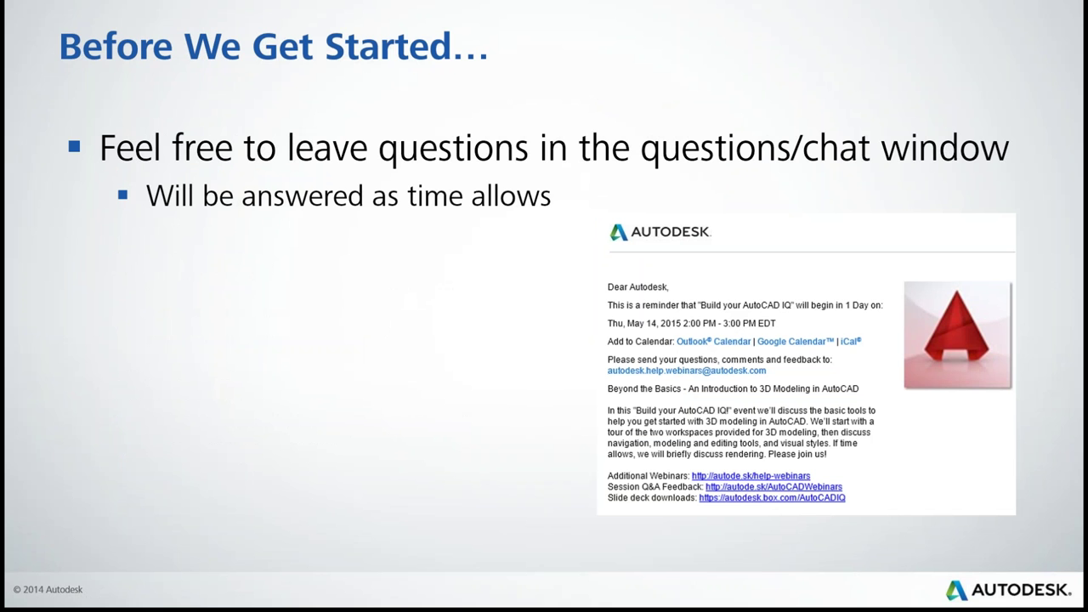
pyautogui.press('Right')
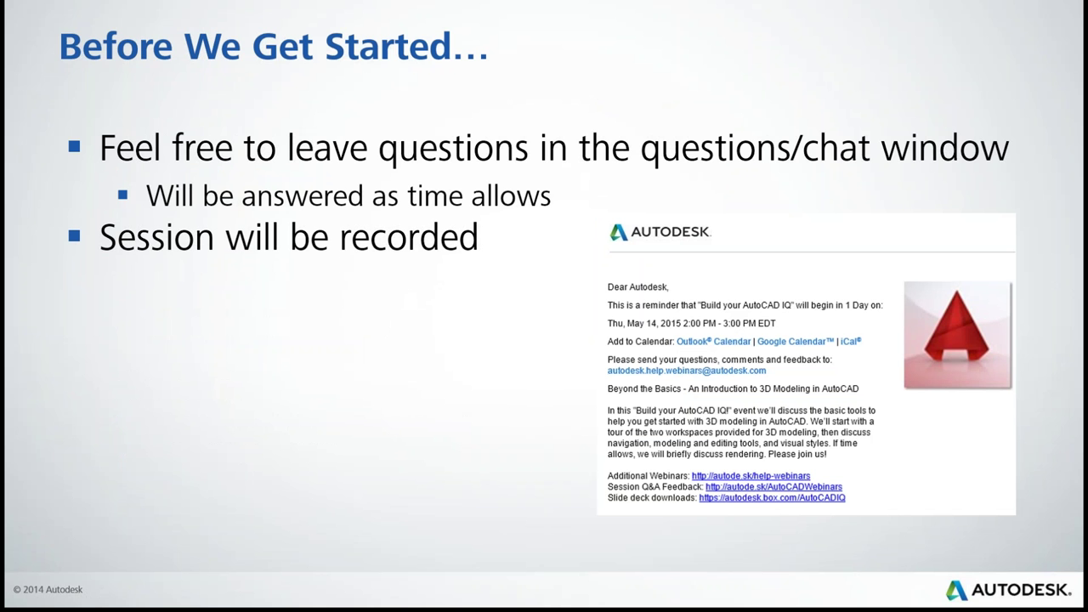
pyautogui.press('Right')
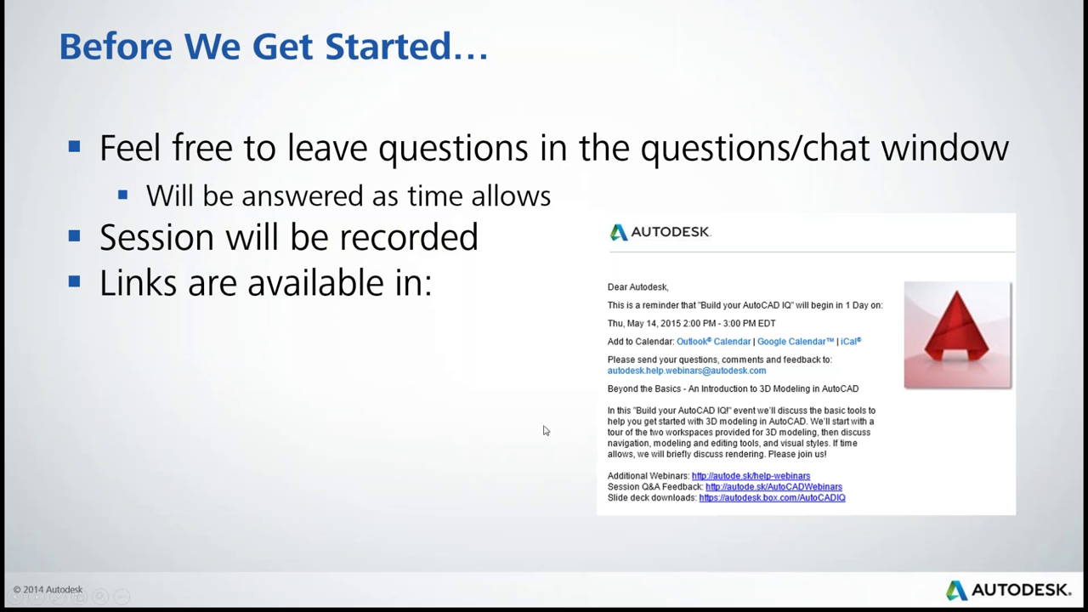
pyautogui.press('pagedown')
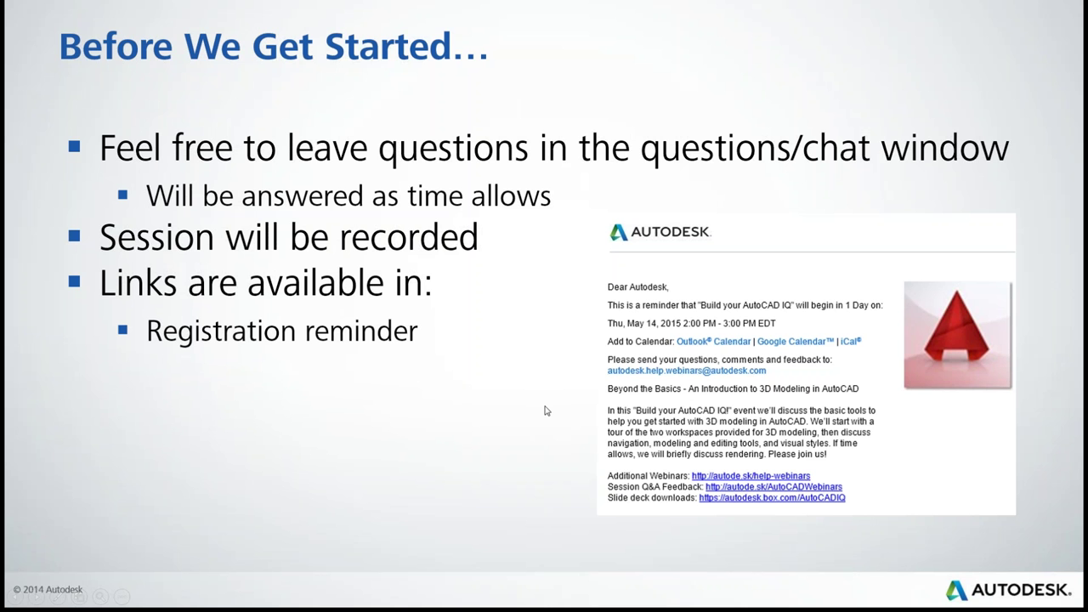
pyautogui.press('pagedown')
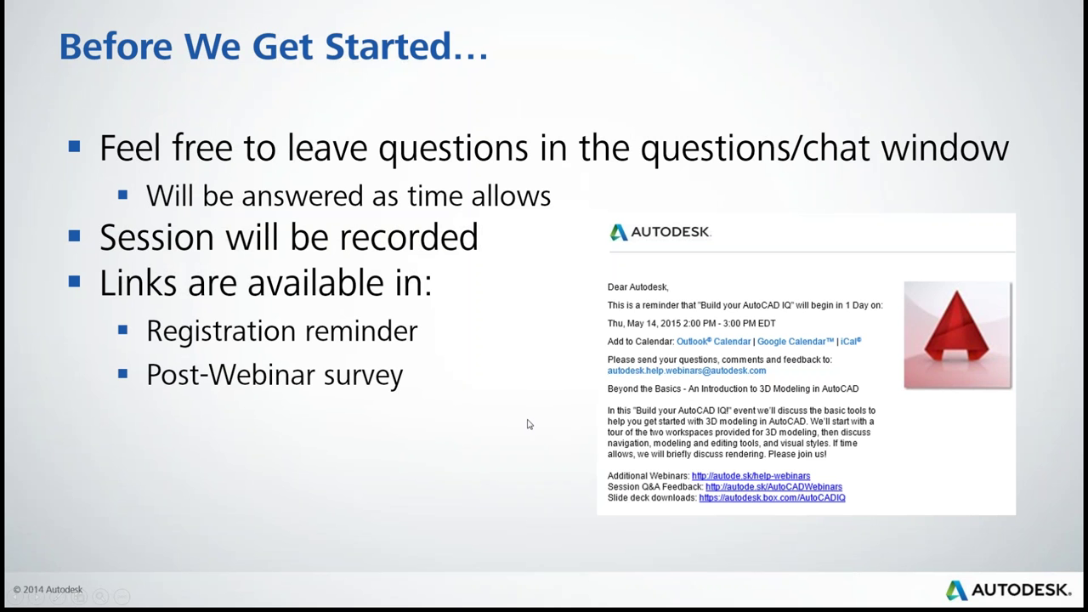
pyautogui.press('pagedown')
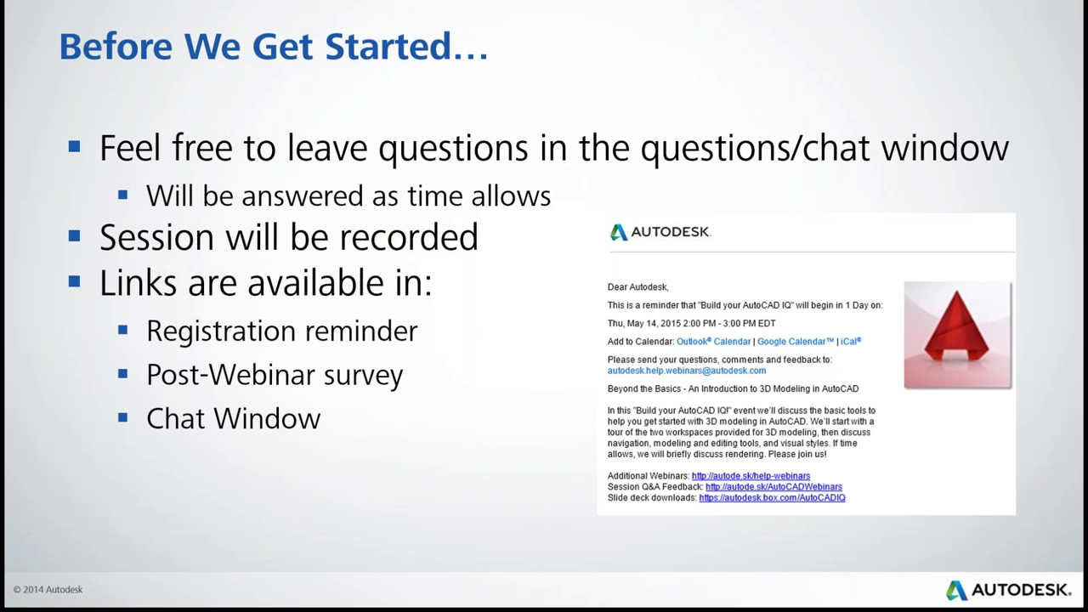
pyautogui.press('Right')
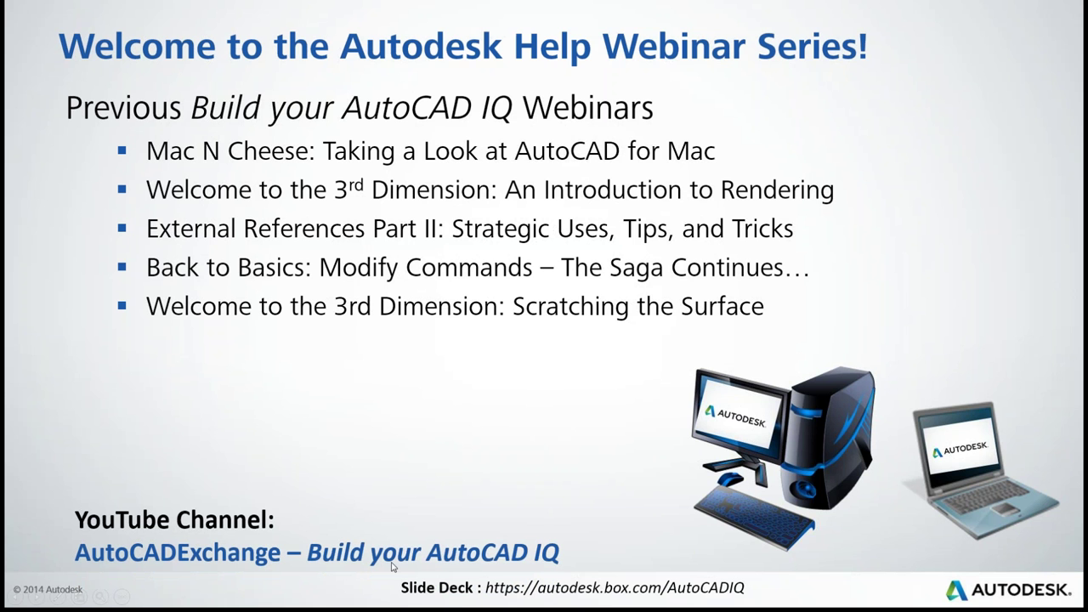
# Advance from the Help Webinar Series slide to the Influence future AutoCAD releases! slide.
pyautogui.click(488, 429)
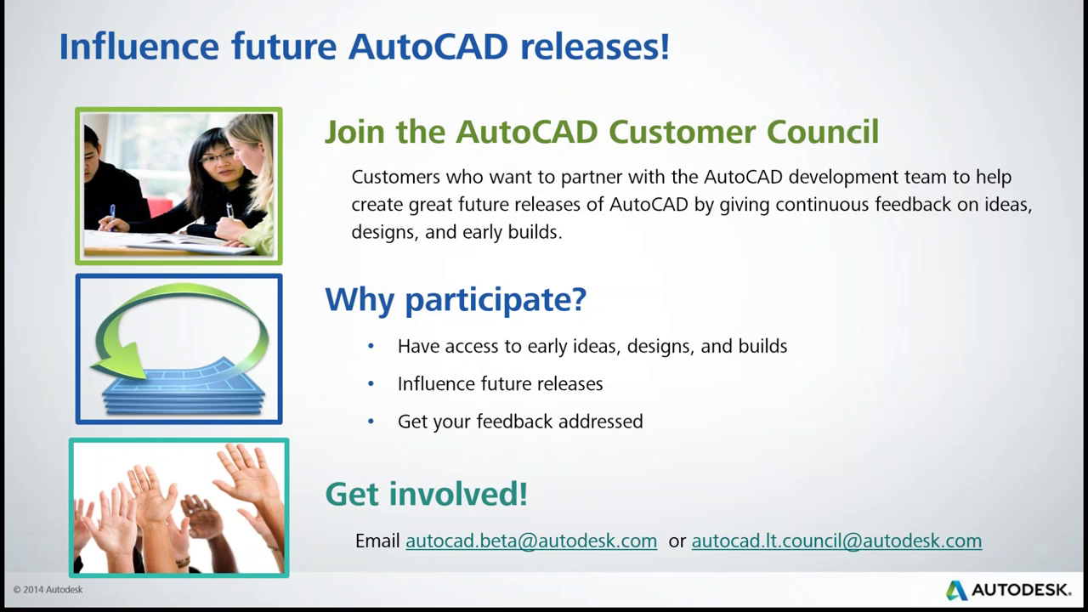
# Show the Knowledge Network Featured Articles slide with its Hotfix 1 link, then advance to the agenda.
pyautogui.click(525, 389)
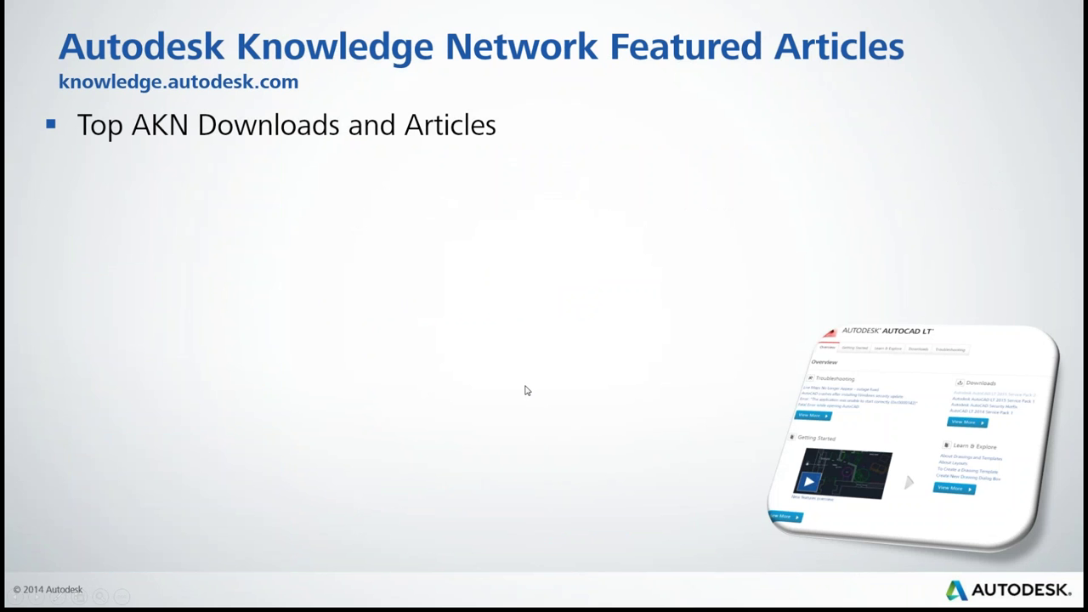
pyautogui.click(524, 390)
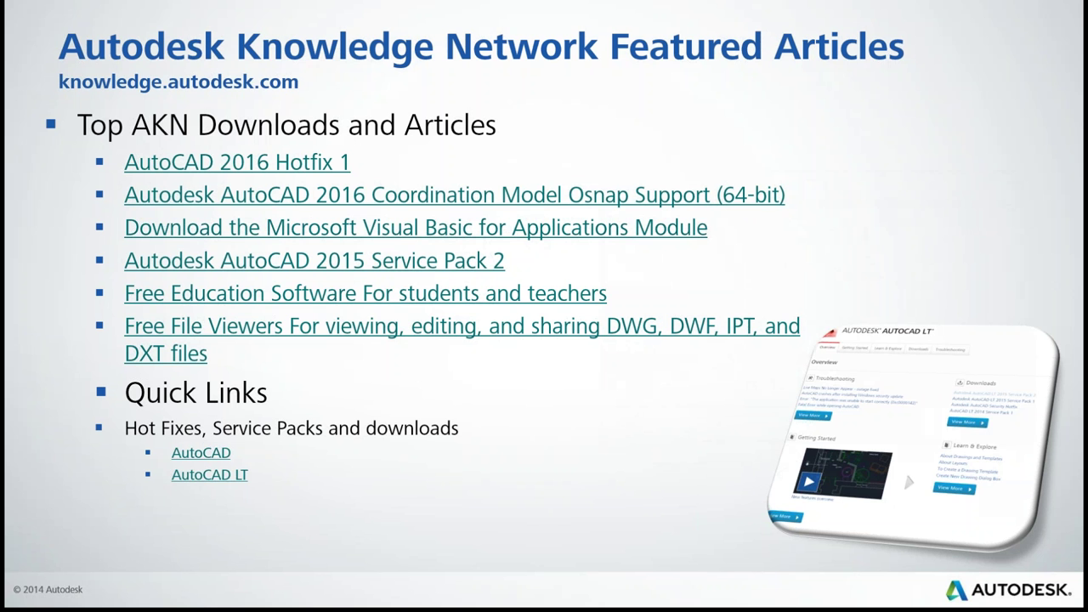
pyautogui.click(478, 241)
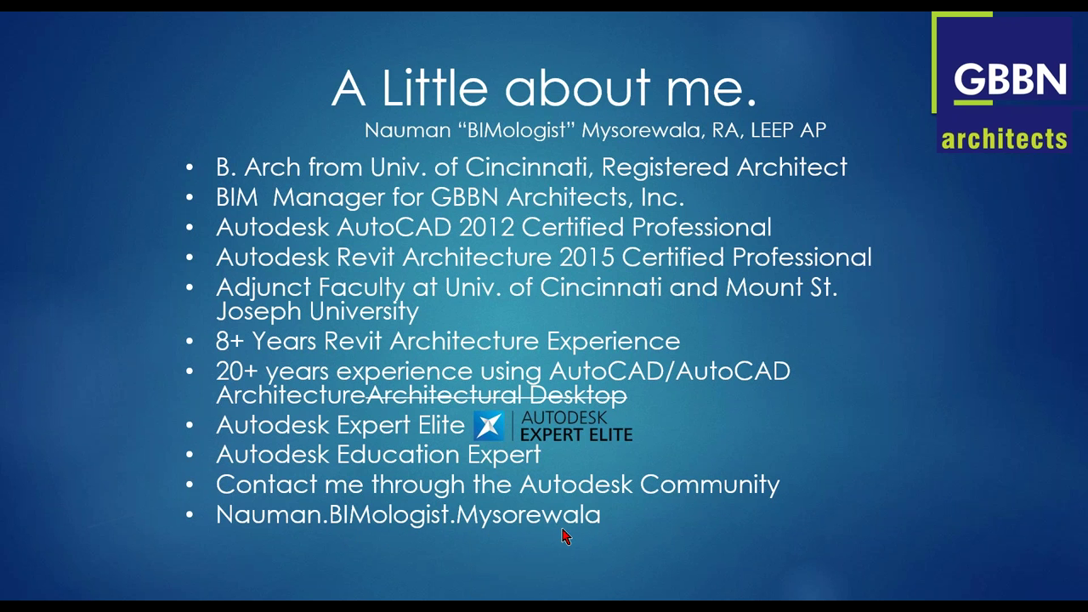
# Advance past the final 'A Little about me.' slide to the end-of-show screen.
pyautogui.click(775, 584)
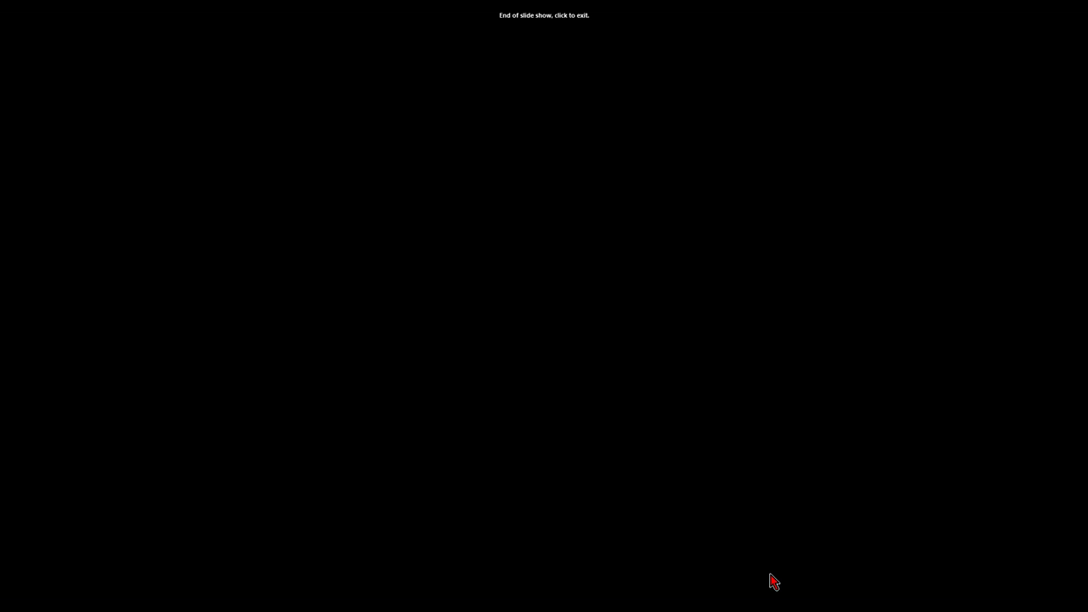
# Exit the finished slide show and switch to the AutoCAD window with A-01.dwg.
pyautogui.click(581, 422)
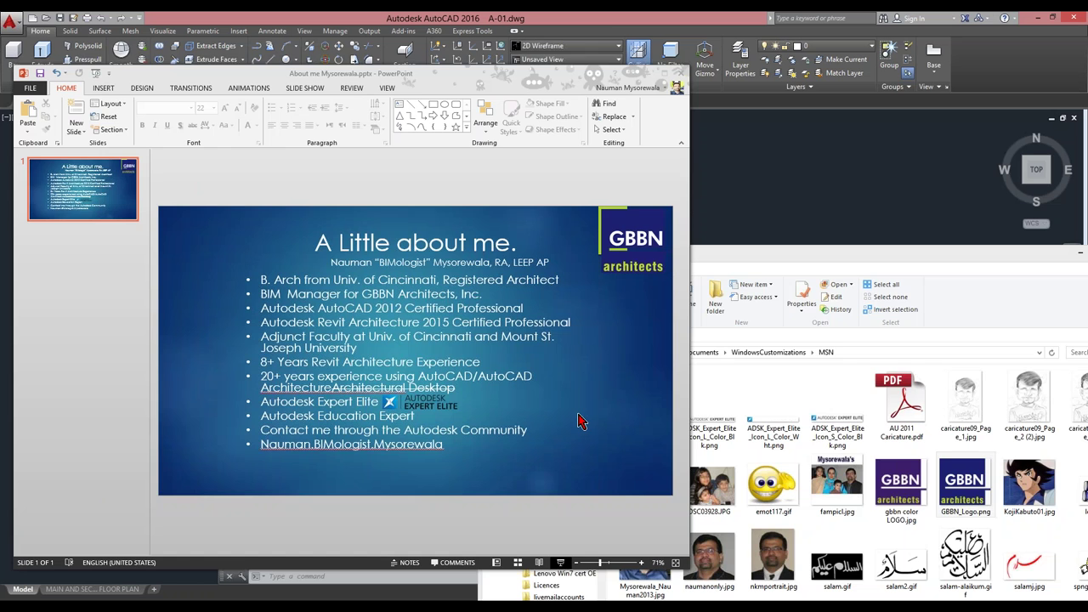
pyautogui.hotkey('alt', 'Tab')
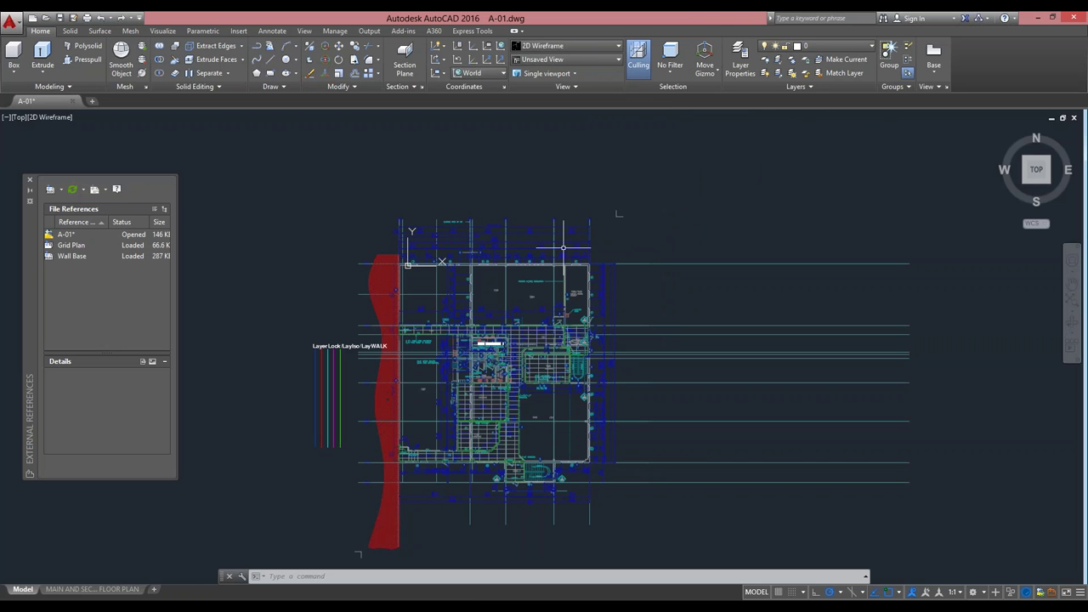
pyautogui.moveTo(639, 265)
pyautogui.click(815, 88)
pyautogui.click(806, 86)
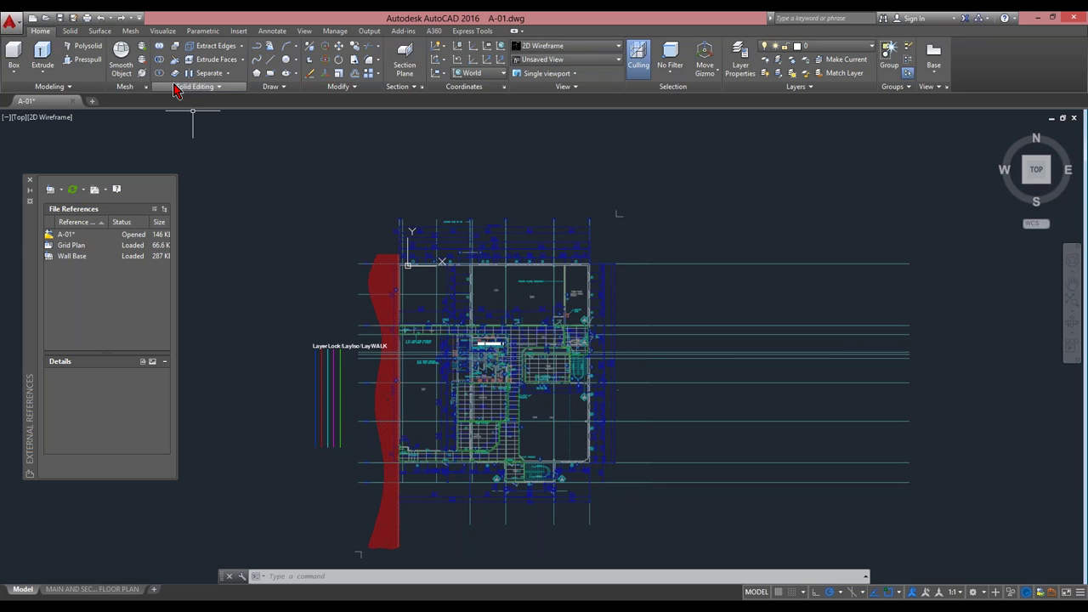
# Browse the Open dialog to A-01.dwg, then cancel without opening a file.
pyautogui.click(10, 20)
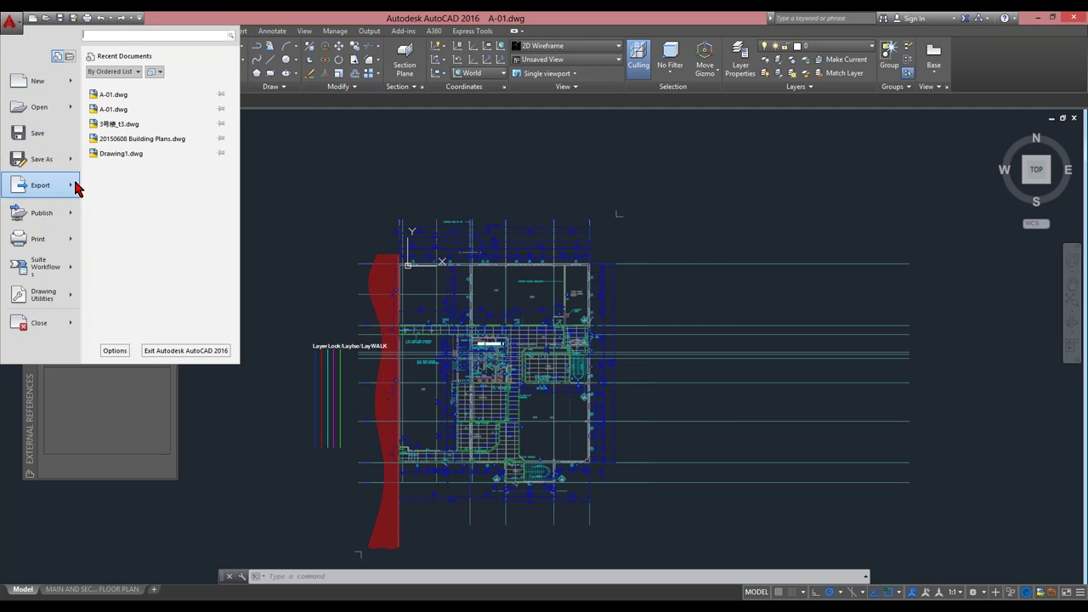
pyautogui.click(43, 108)
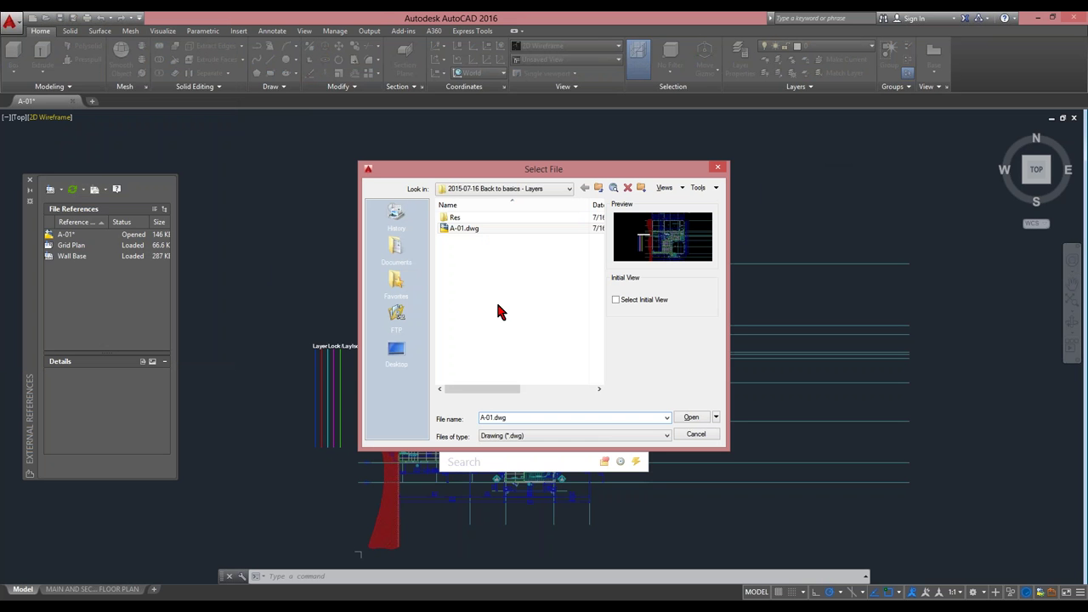
pyautogui.click(463, 231)
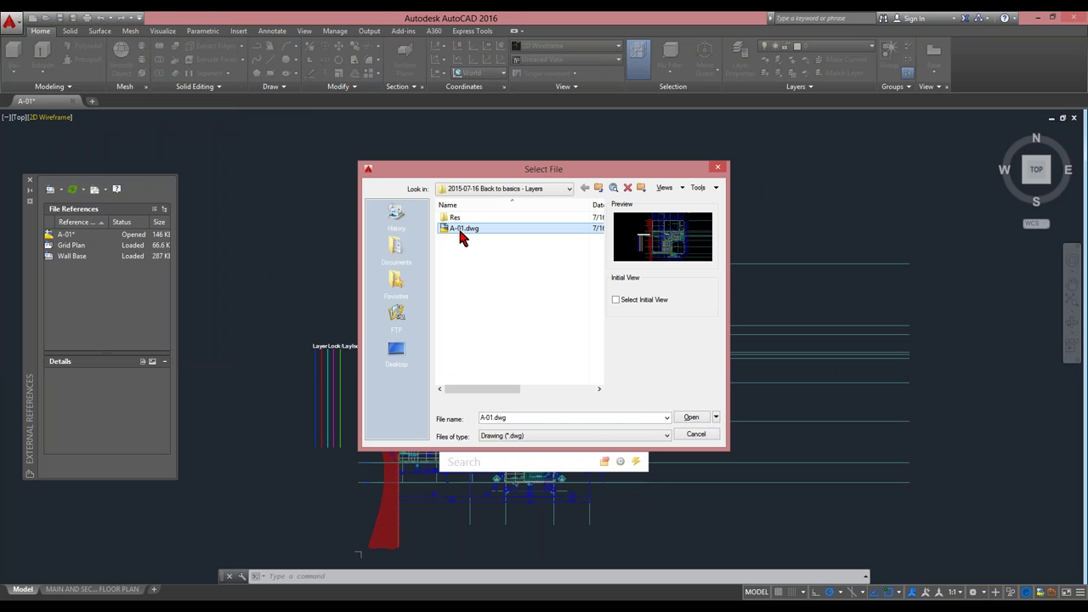
pyautogui.click(705, 437)
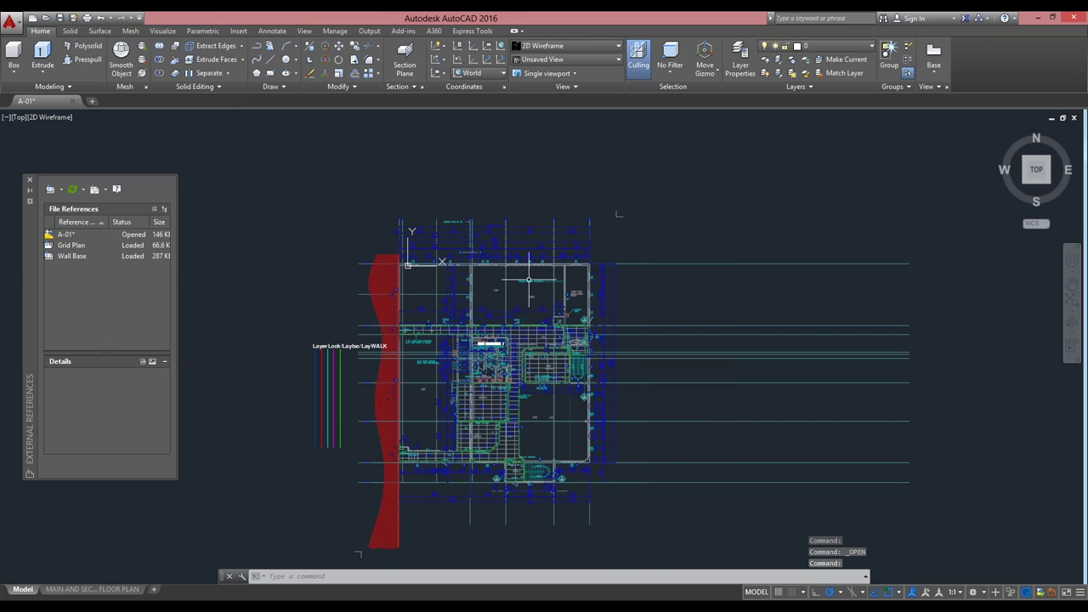
# Zoom onto the LayerLock/LayIso/LayWALK label and its coloured demo lines.
pyautogui.scroll(5, 585, 267)
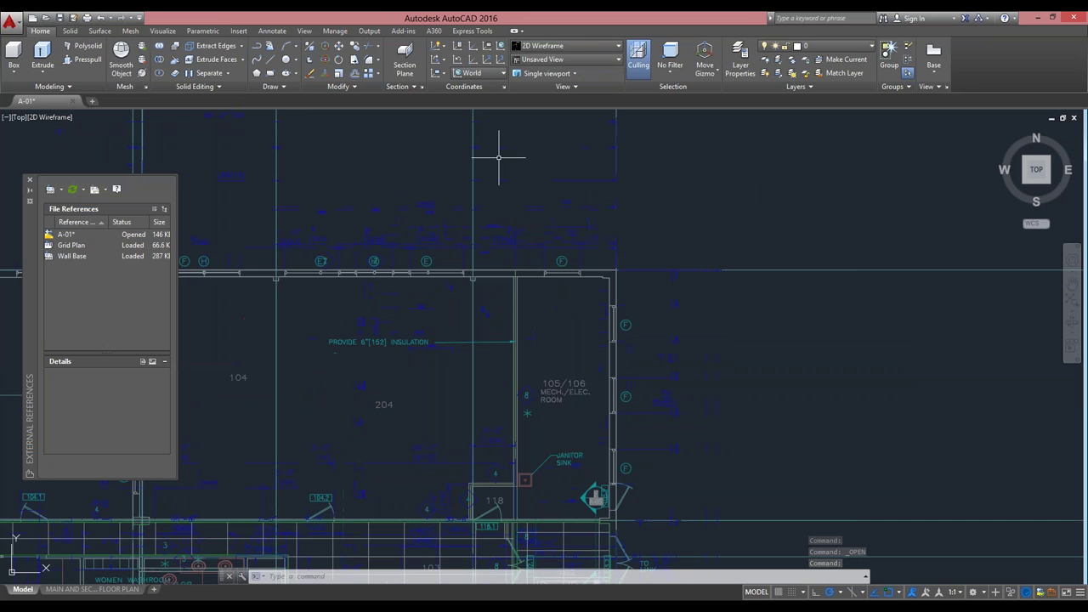
pyautogui.scroll(-6, 623, 272)
pyautogui.scroll(8, 624, 272)
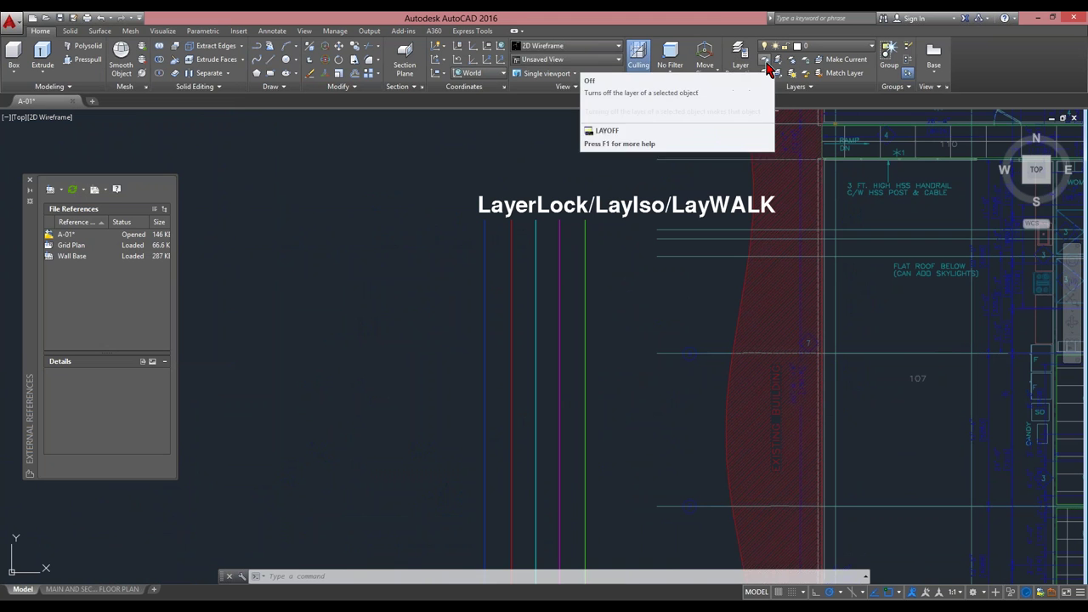
# Turn off the green line's layer Lay5 with LAYOFF, then turn all layers back on.
pyautogui.click(767, 63)
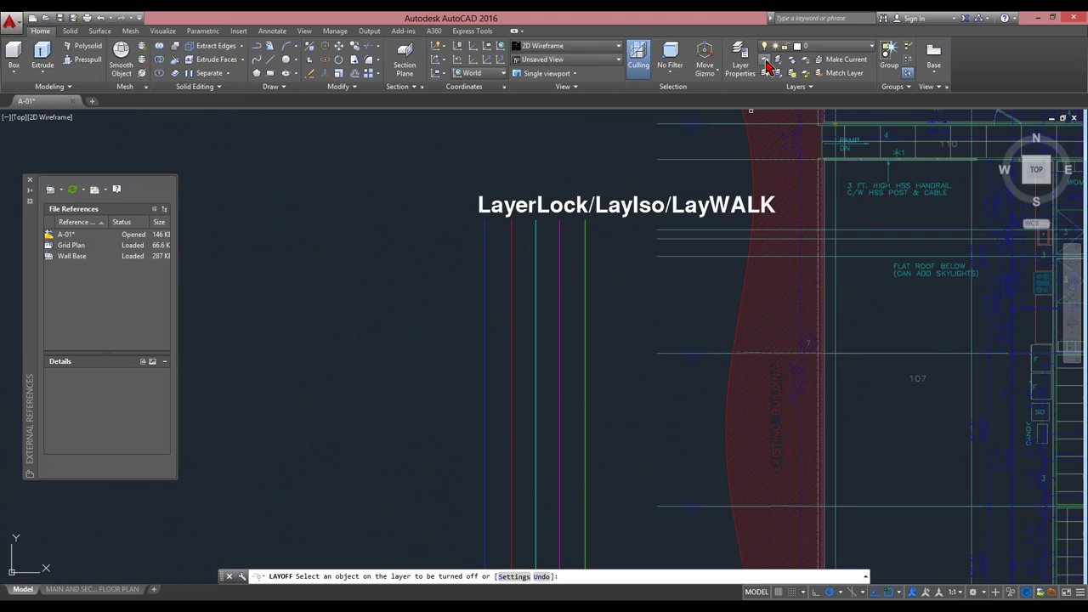
pyautogui.click(585, 264)
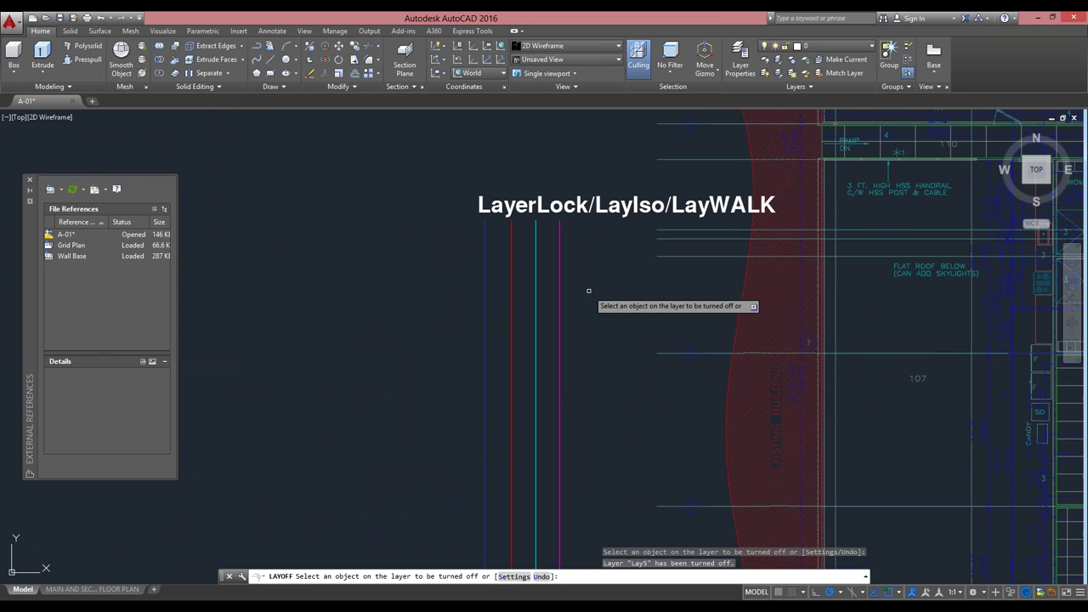
pyautogui.click(766, 76)
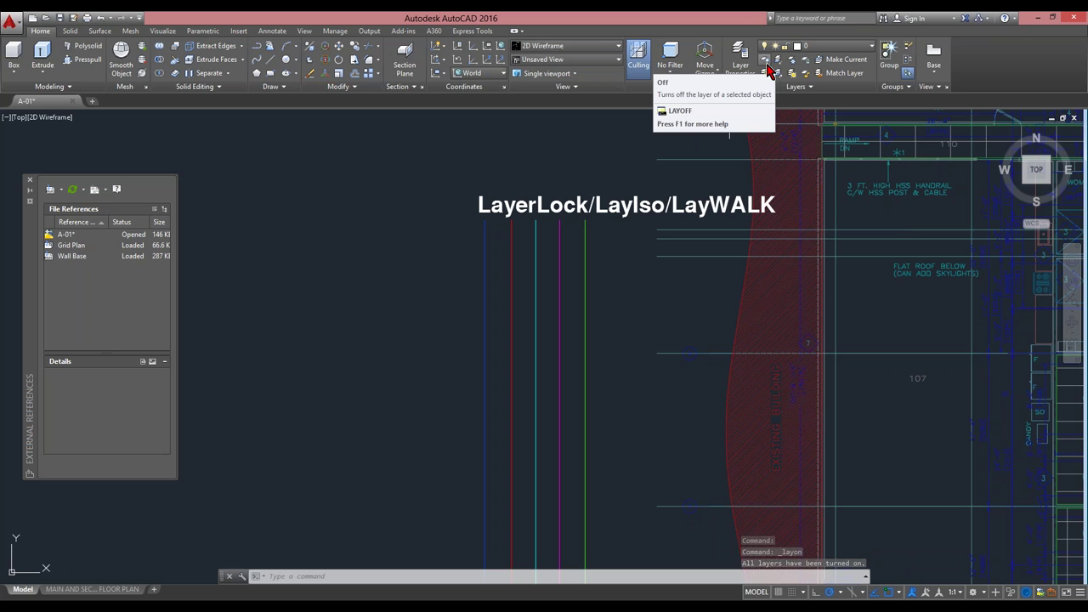
# Turn off the magenta, cyan and red lines' layers, then restore all layers with LAYON.
pyautogui.click(767, 65)
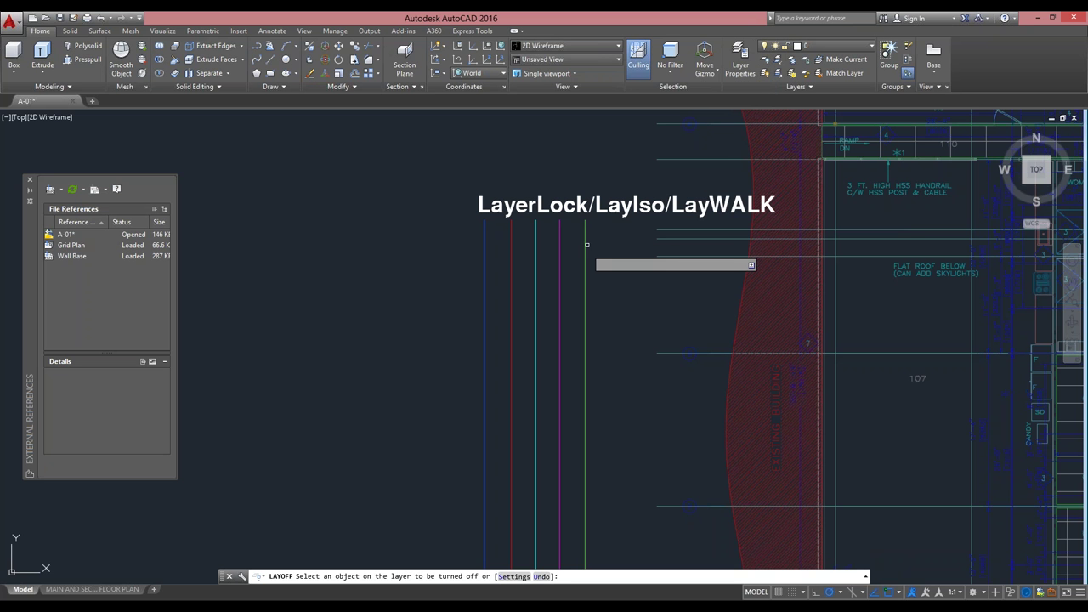
pyautogui.click(558, 266)
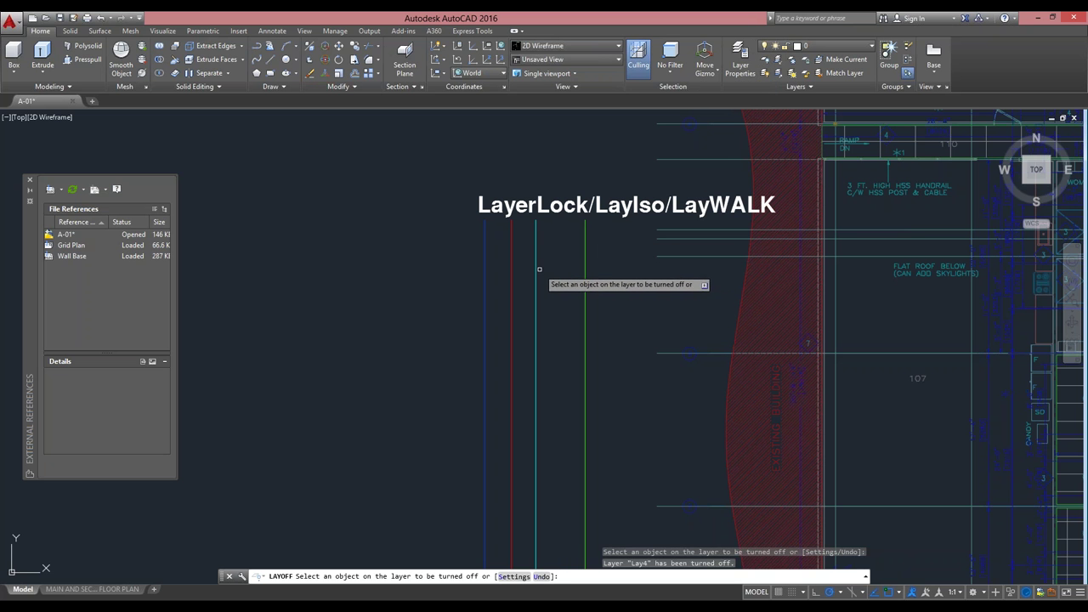
pyautogui.click(536, 272)
pyautogui.click(510, 289)
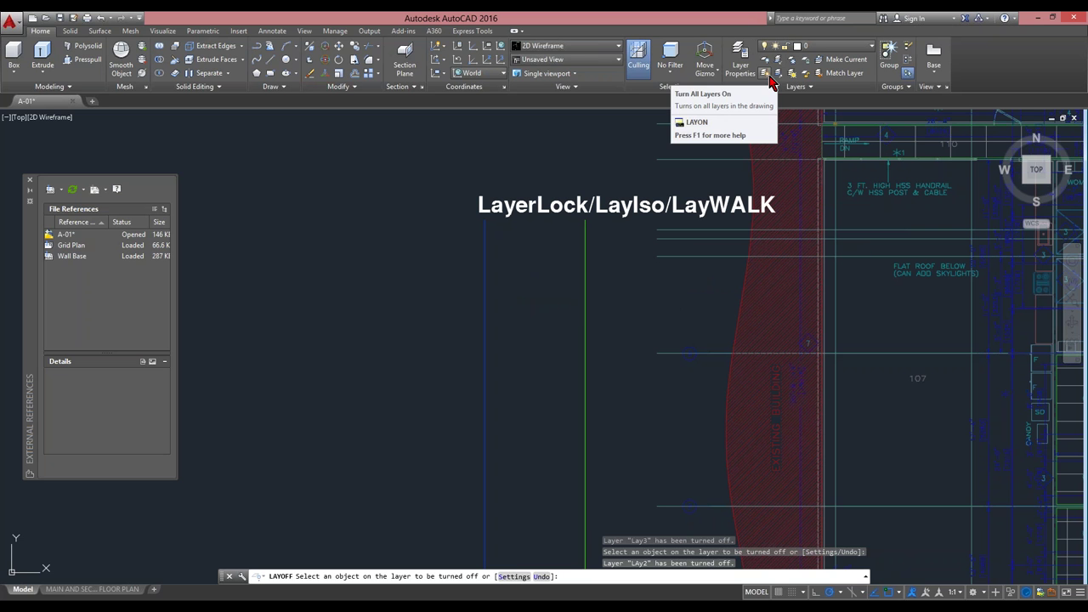
pyautogui.click(770, 78)
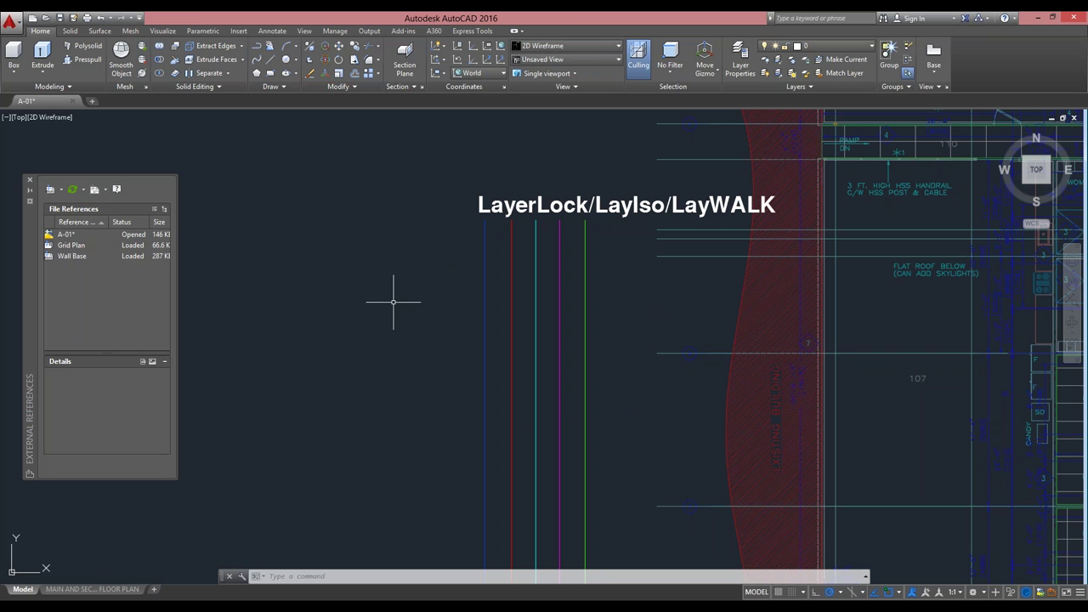
# Zoom to rooms 105/106 and select, then deselect, the Wall Base reference linework.
pyautogui.scroll(-4, 372, 318)
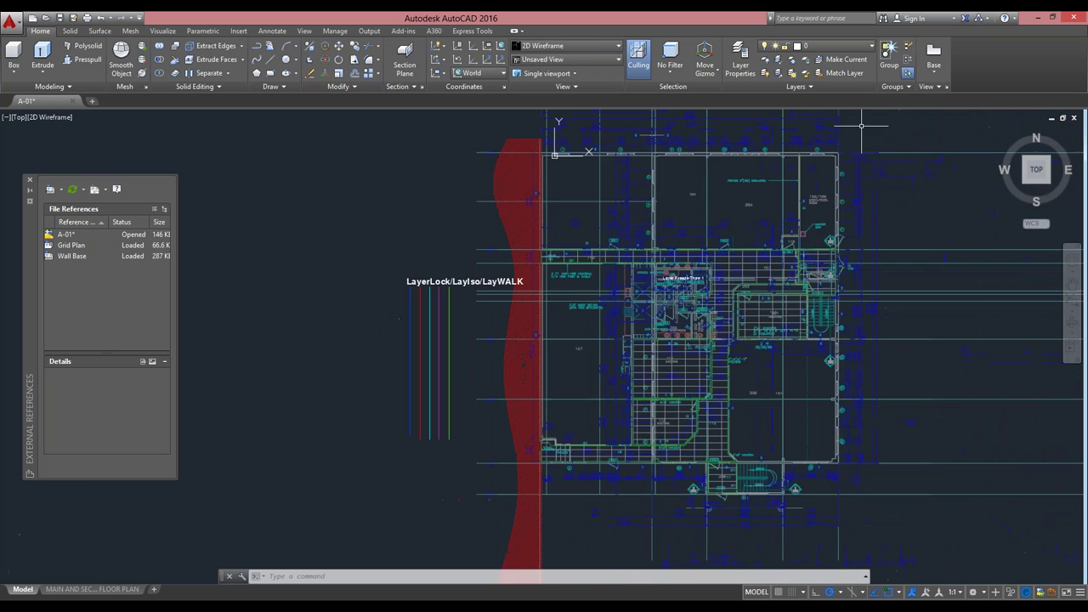
pyautogui.scroll(2, 848, 128)
pyautogui.scroll(4, 848, 127)
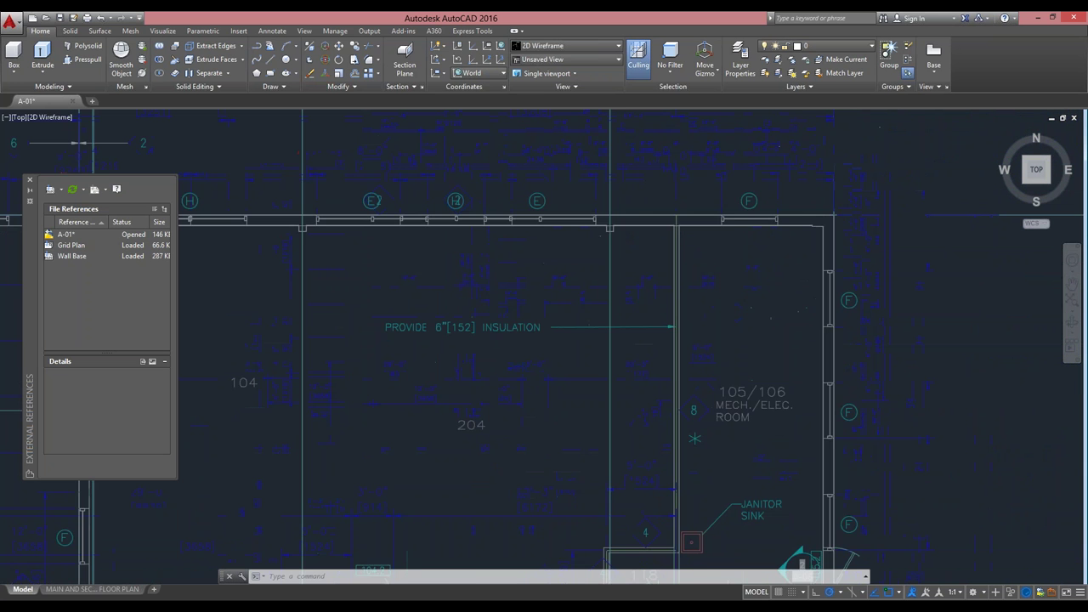
pyautogui.scroll(-3, 637, 304)
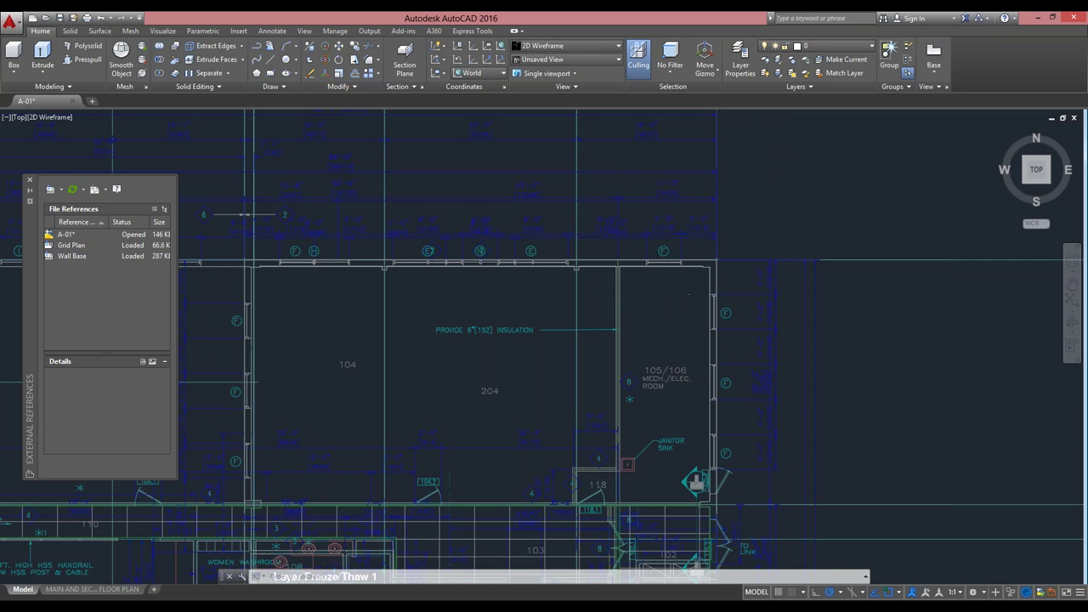
pyautogui.scroll(1, 685, 285)
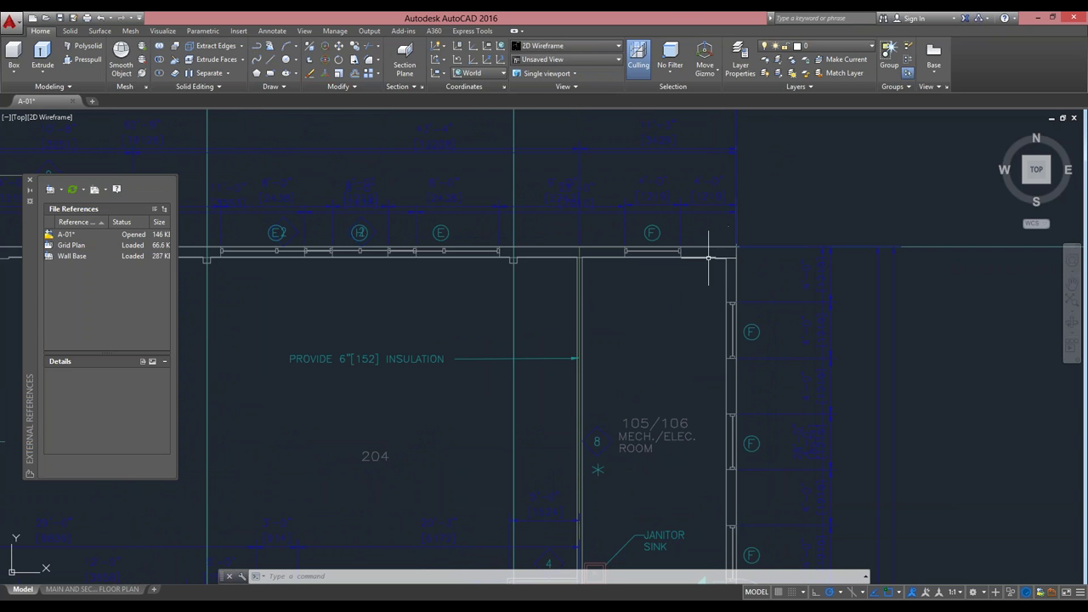
pyautogui.click(709, 257)
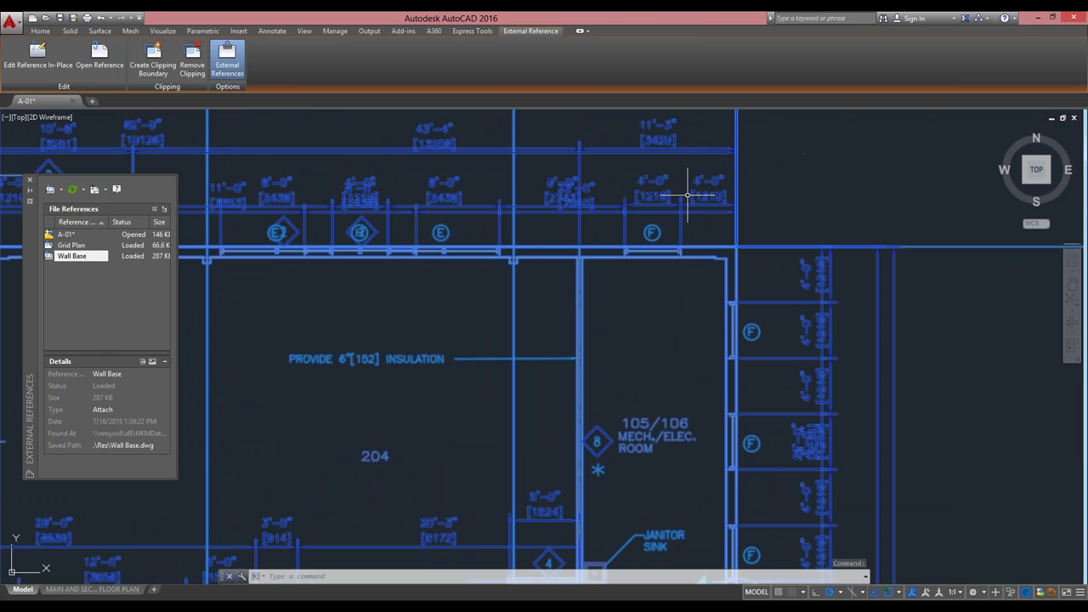
pyautogui.press('Escape')
pyautogui.press('Escape')
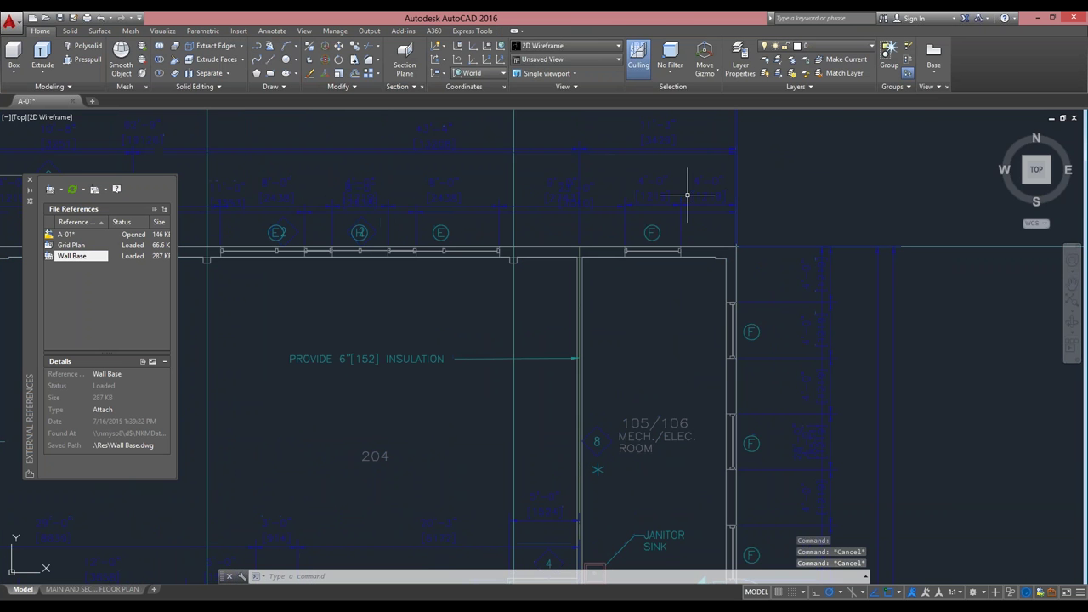
# Freeze the Wall Base|1_Arch_Plan_Dim, 2_Arch_Plan_Dim and grid-bubble text layers with LAYFRZ.
pyautogui.click(795, 68)
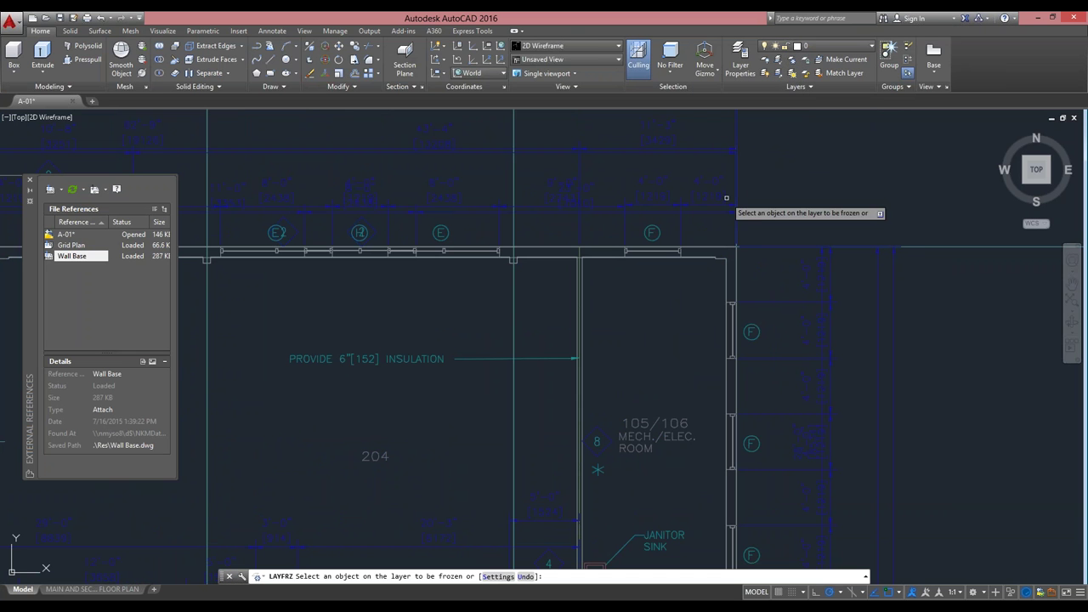
pyautogui.click(706, 213)
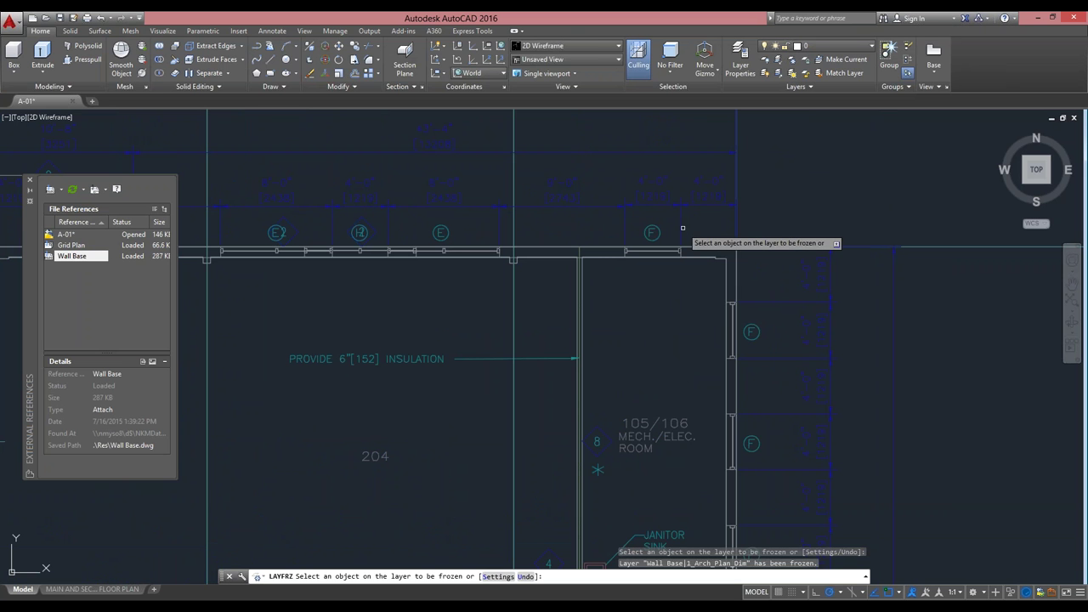
pyautogui.click(683, 221)
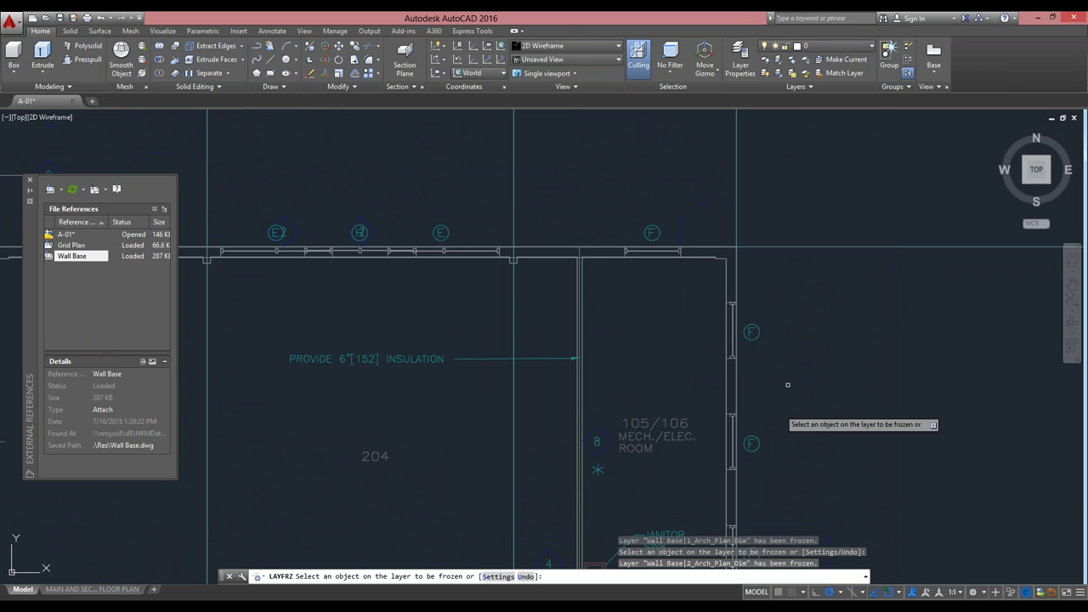
pyautogui.click(756, 337)
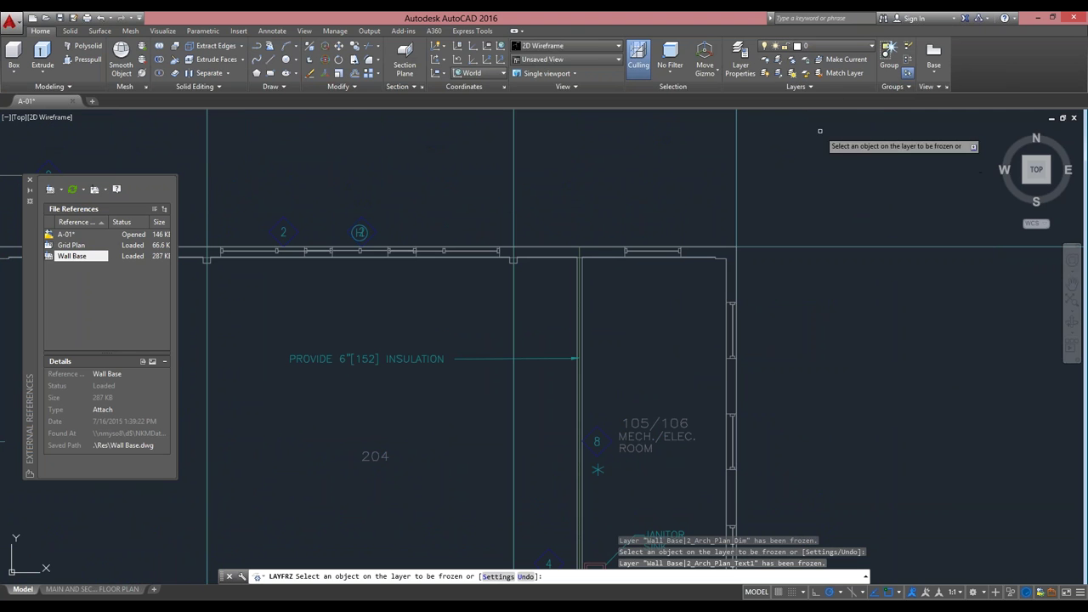
# Thaw all layers with LAYTHW and switch to the MAIN AND SEC. FLOOR PLAN layout.
pyautogui.click(791, 76)
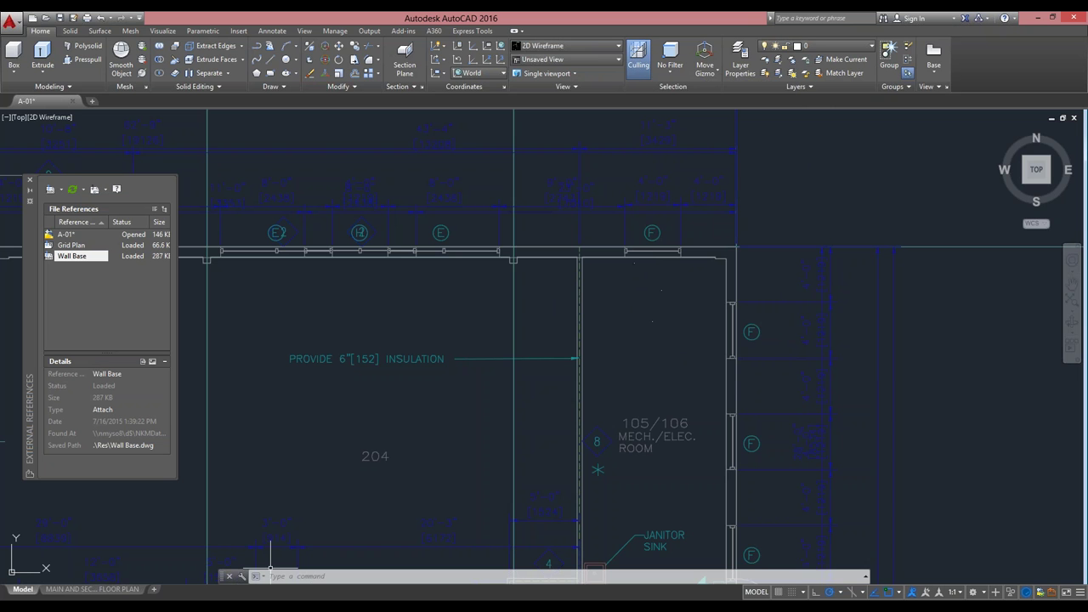
pyautogui.click(99, 589)
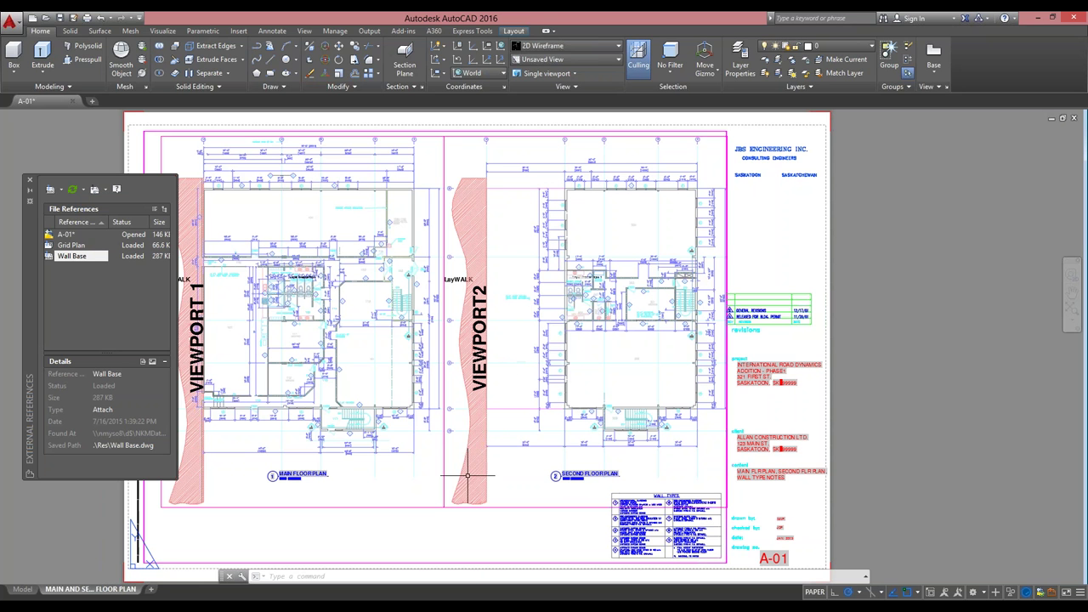
# Select both viewports on the A-01 layout sheet, then cancel the selection.
pyautogui.click(523, 487)
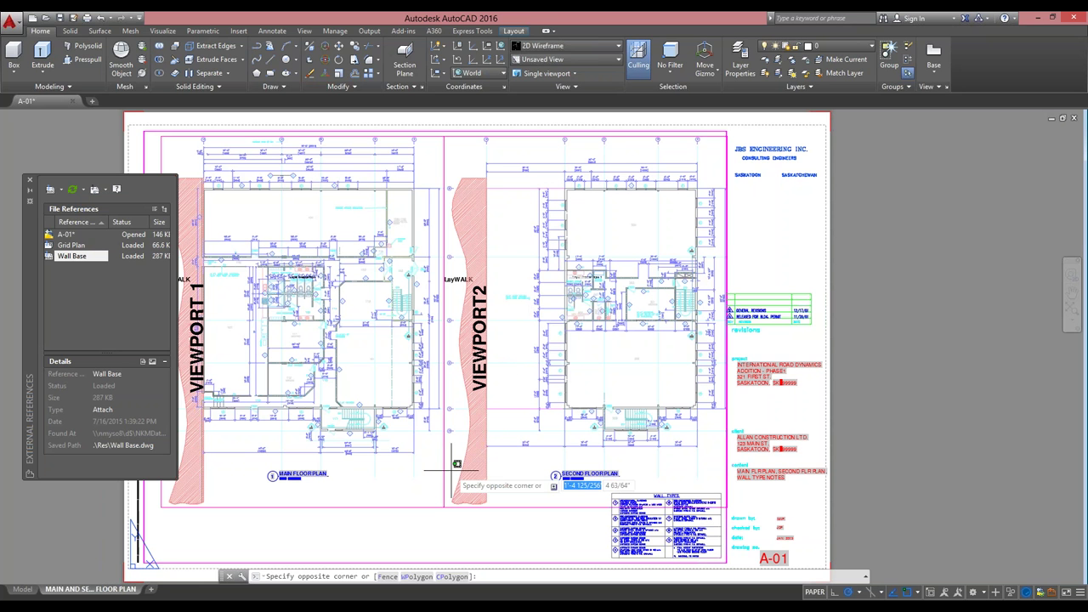
pyautogui.click(431, 473)
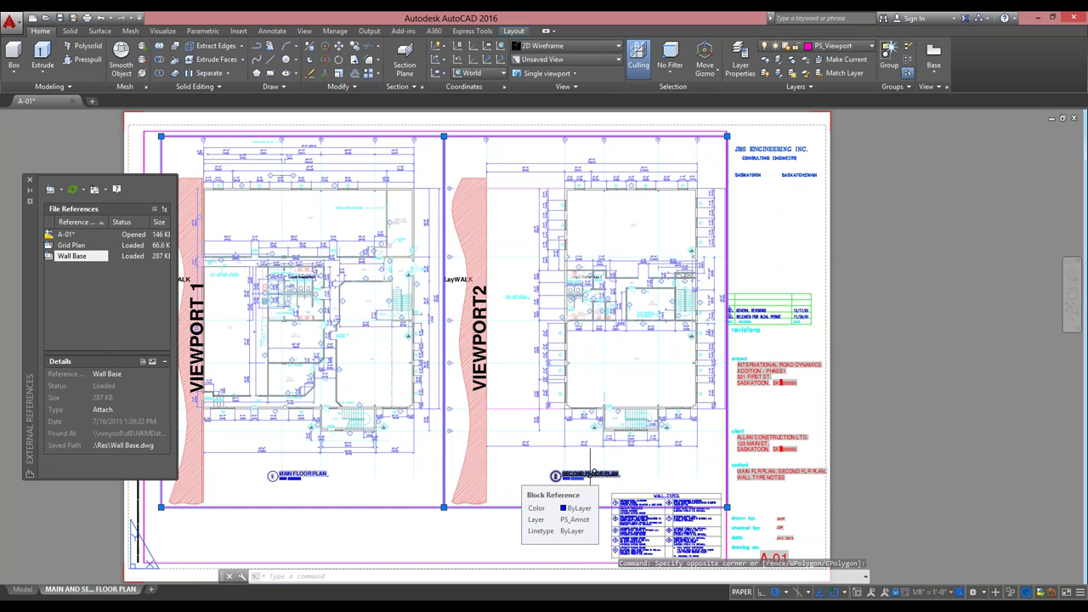
pyautogui.scroll(-2, 726, 443)
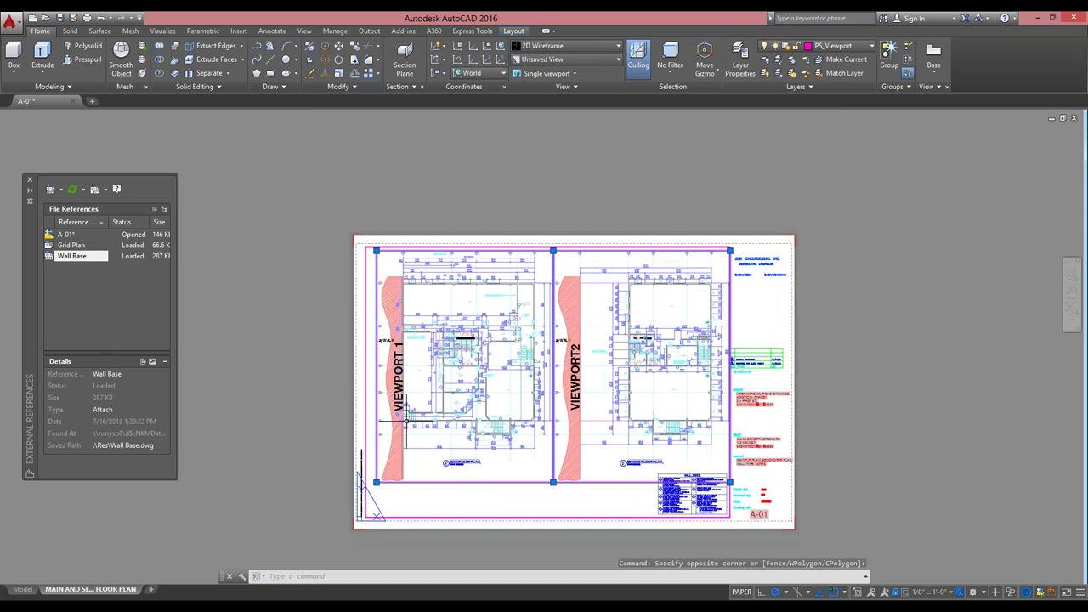
pyautogui.scroll(2, 435, 381)
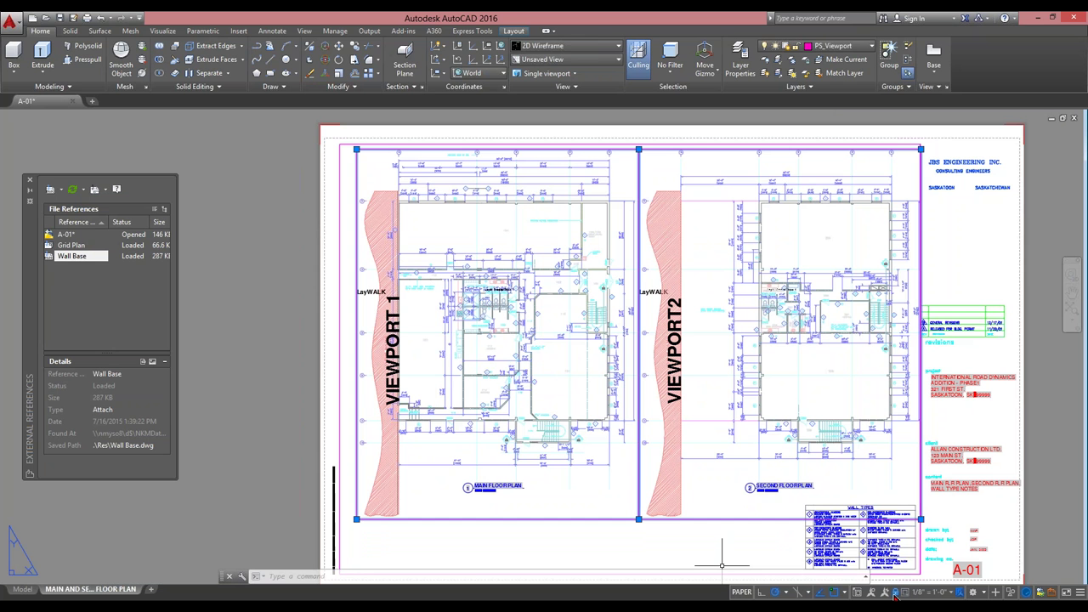
pyautogui.click(702, 379)
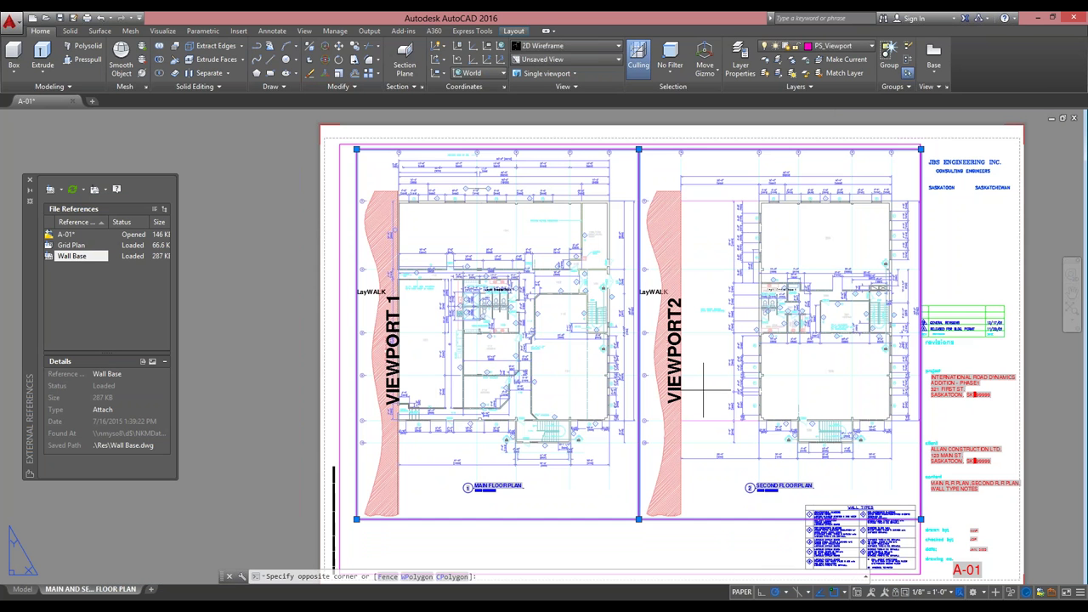
pyautogui.scroll(-2, 718, 368)
pyautogui.click(719, 368)
pyautogui.click(723, 204)
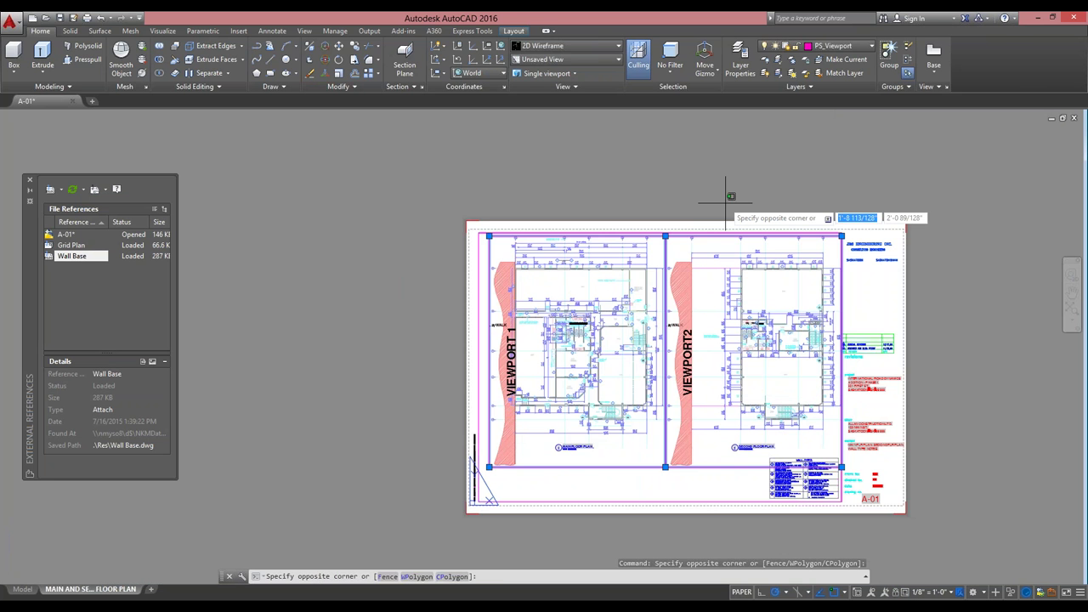
pyautogui.click(721, 201)
pyautogui.click(710, 181)
pyautogui.press('Escape')
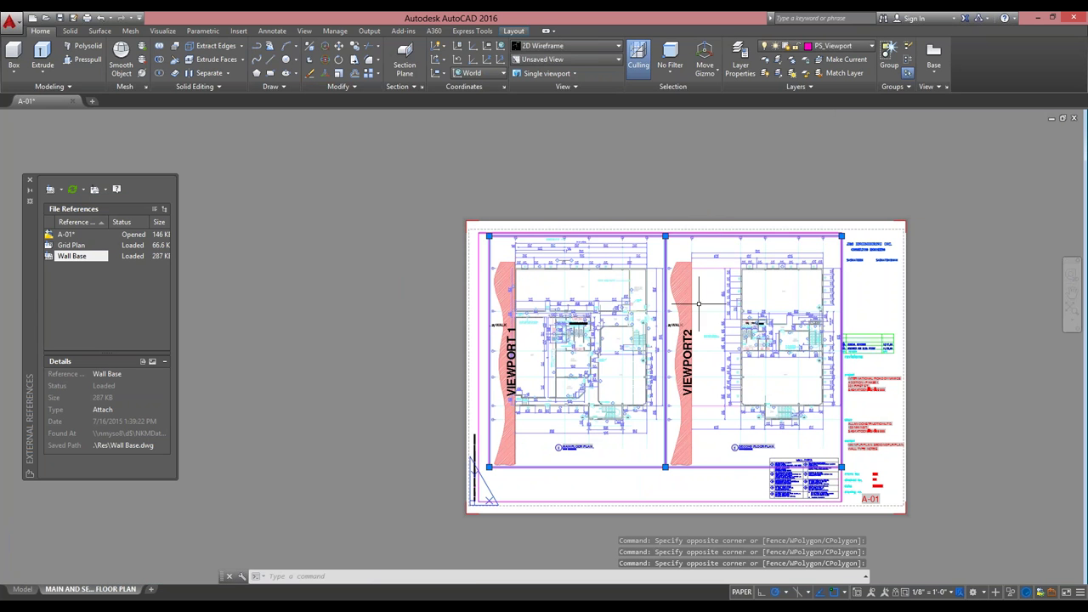
# Zoom VIEWPORT2 and then VIEWPORT1 onto the LayerLock/LayIso/LayWALK label and its demo lines.
pyautogui.doubleClick(702, 317)
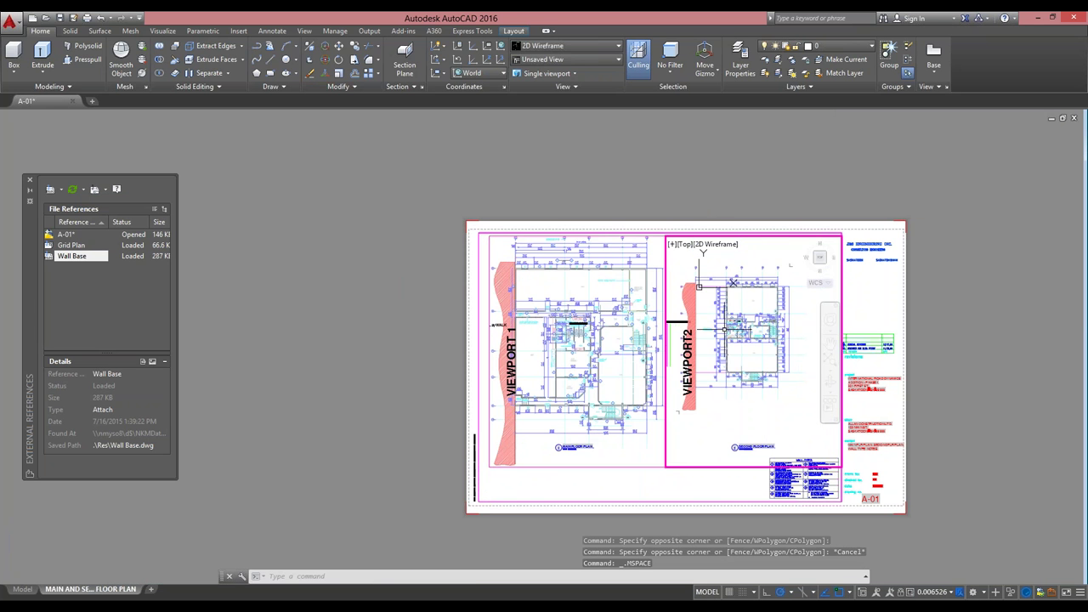
pyautogui.scroll(1, 702, 317)
pyautogui.scroll(-1, 700, 342)
pyautogui.scroll(2, 712, 341)
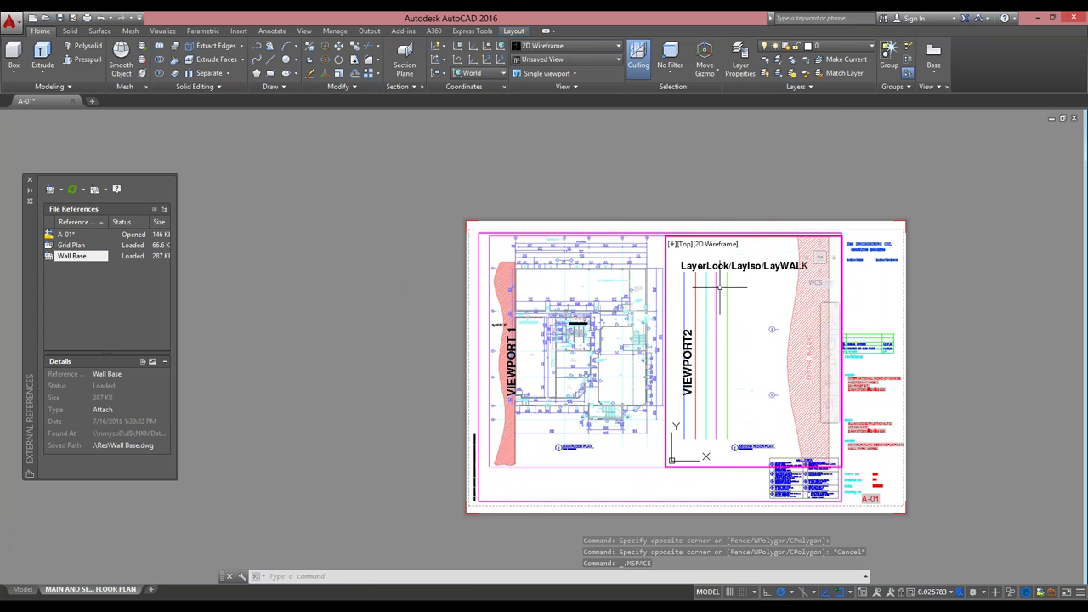
pyautogui.click(571, 304)
pyautogui.scroll(-3, 513, 324)
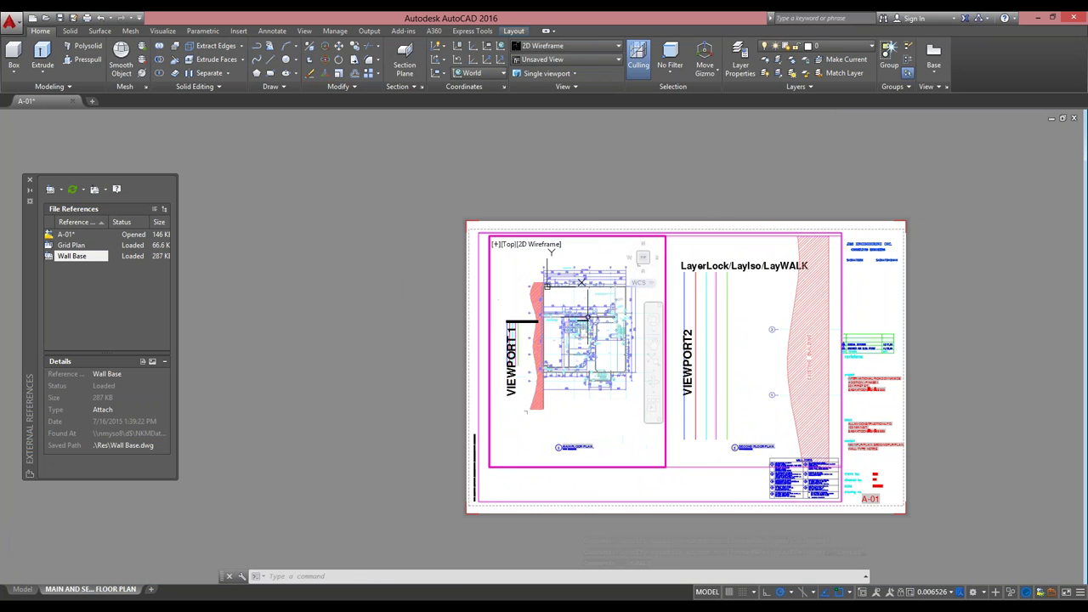
pyautogui.scroll(3, 510, 325)
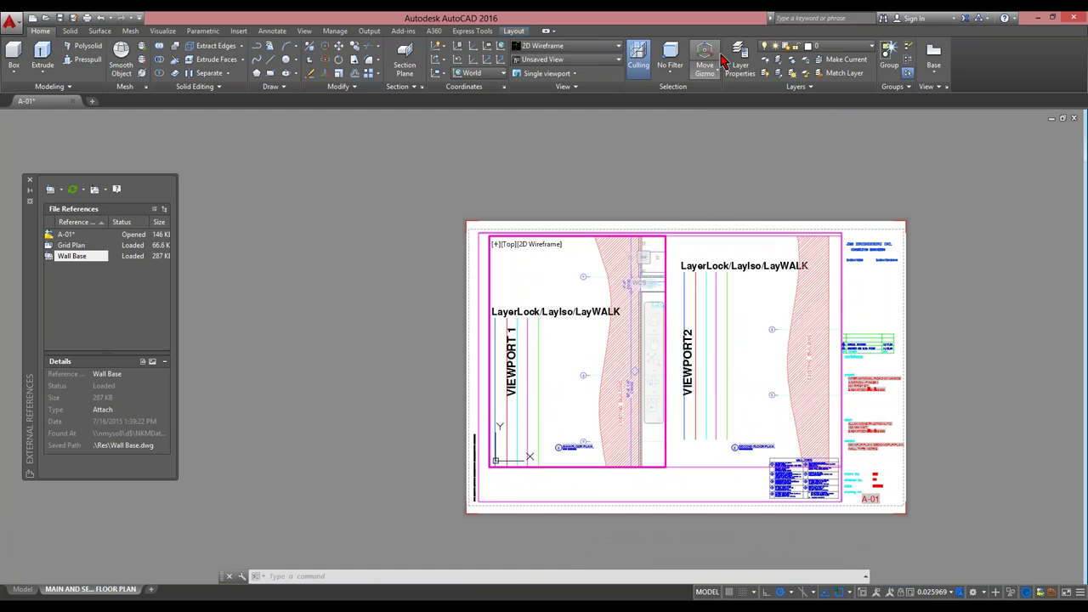
# Freeze Lay5, Lay4 and Lay3 in viewport 1 by picking their lines, then activate viewport 2.
pyautogui.click(791, 68)
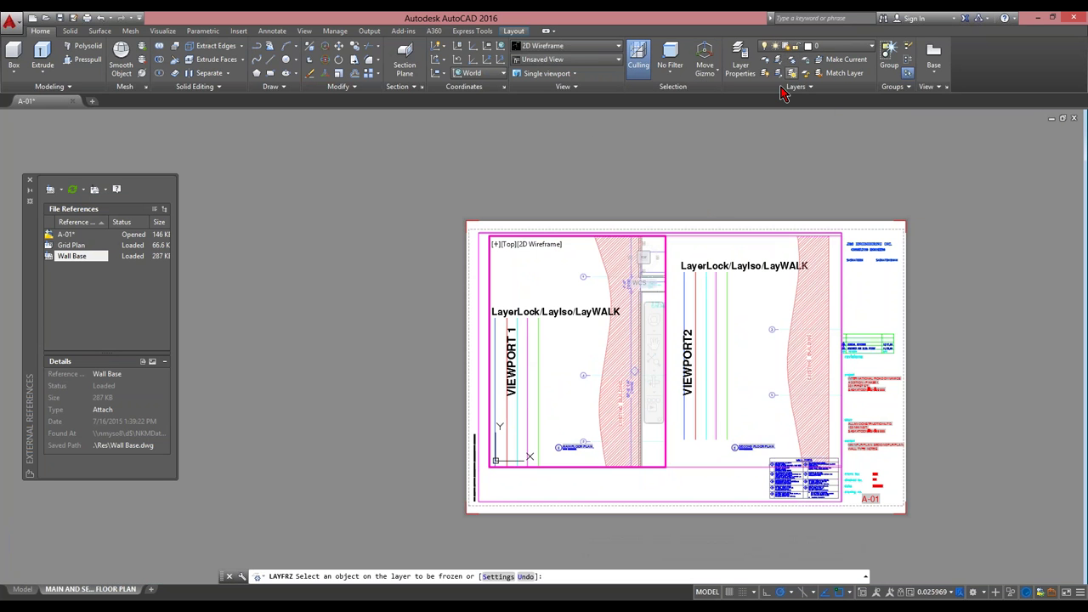
pyautogui.click(536, 340)
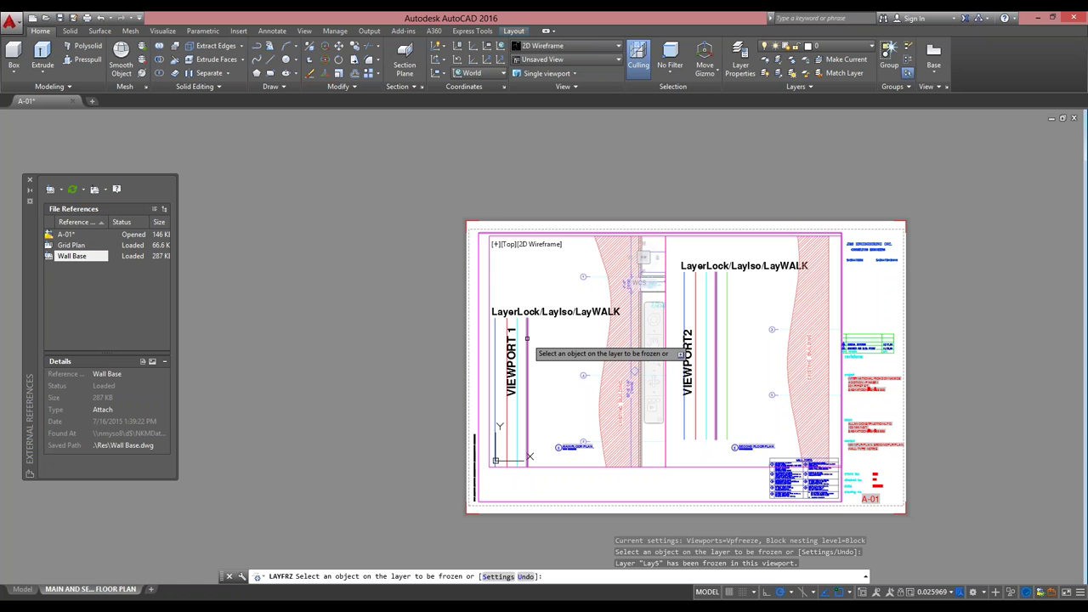
pyautogui.click(528, 338)
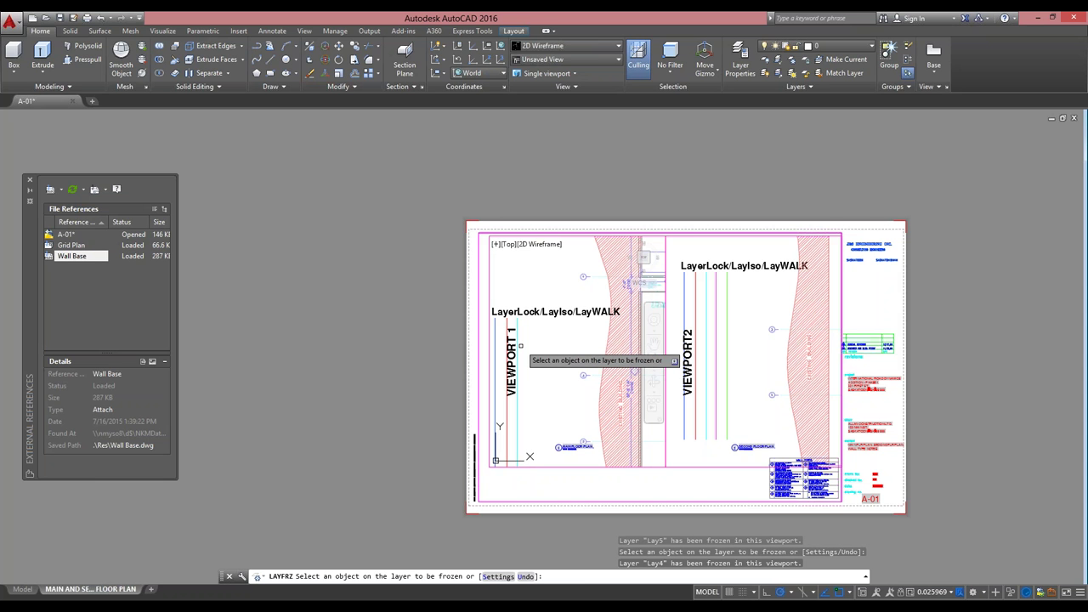
pyautogui.click(519, 323)
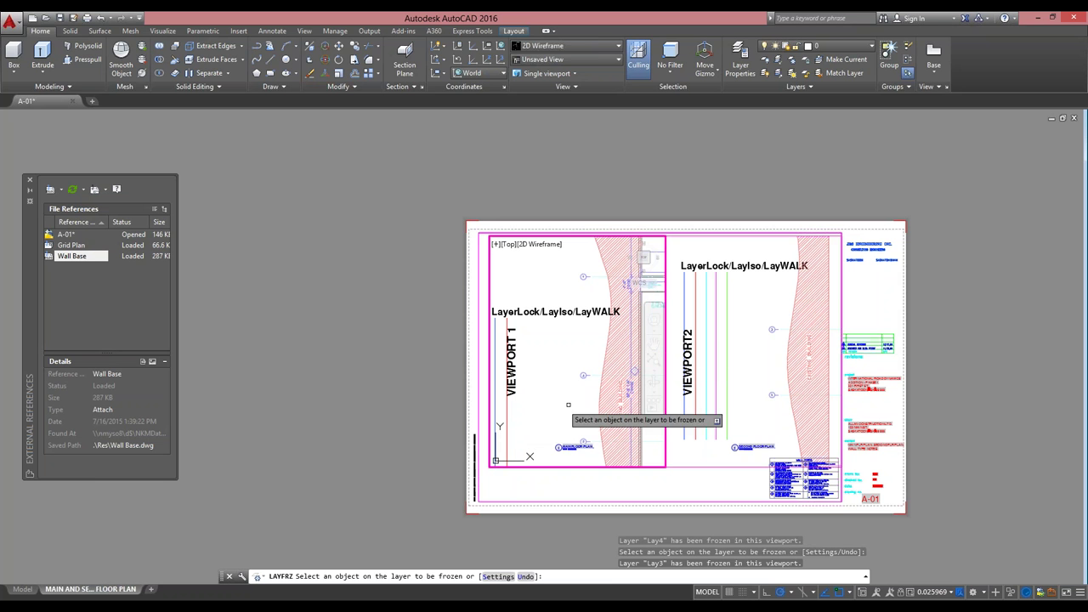
pyautogui.click(761, 353)
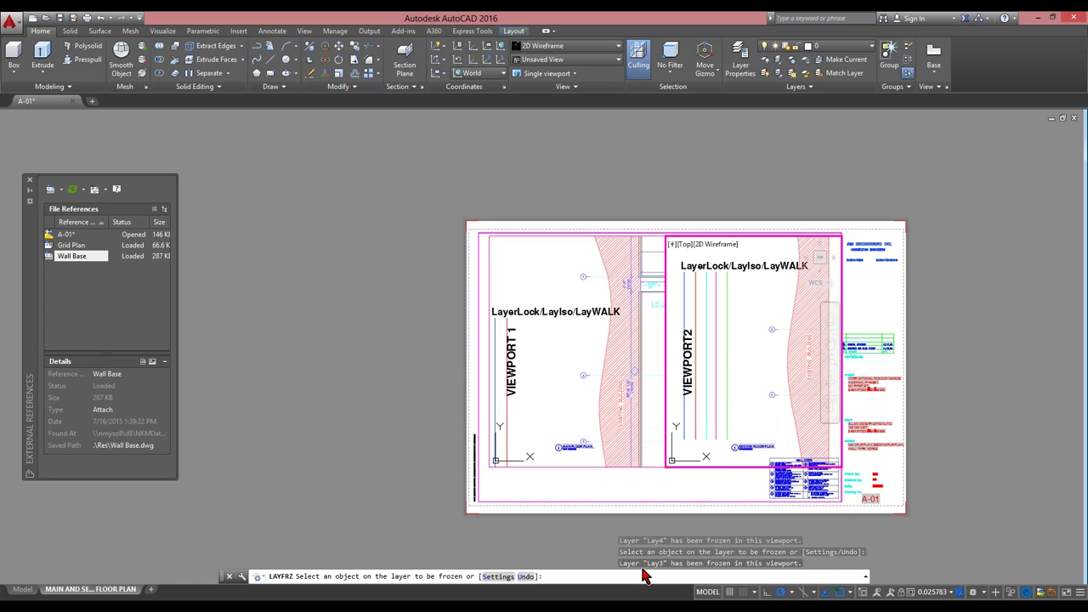
pyautogui.press('F2')
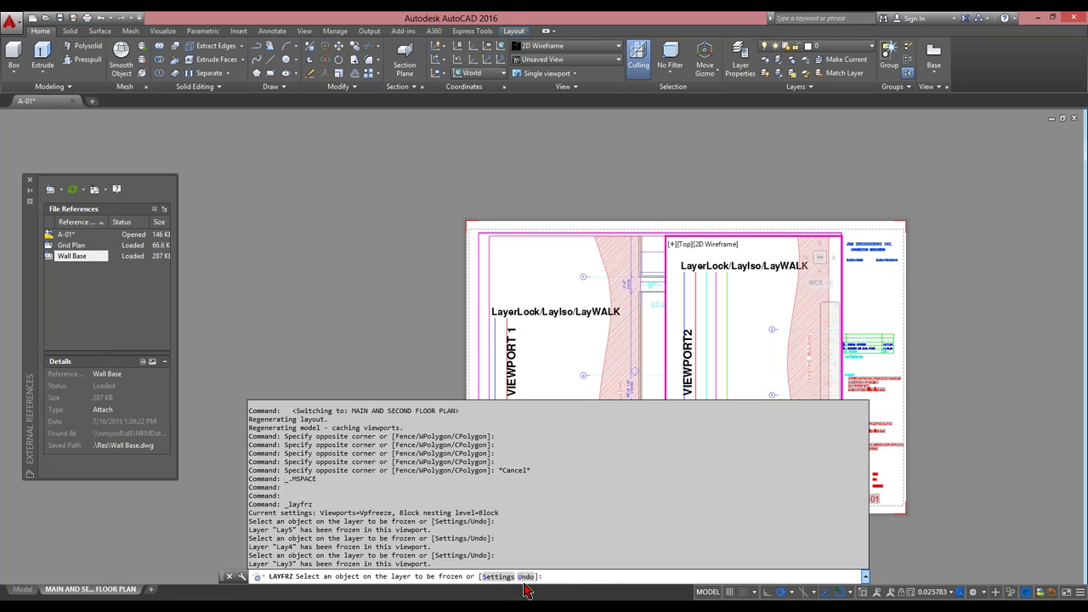
# Set LAYFRZ viewport freezing to Vpfreeze so layers freeze only in the current viewport.
pyautogui.write('s')
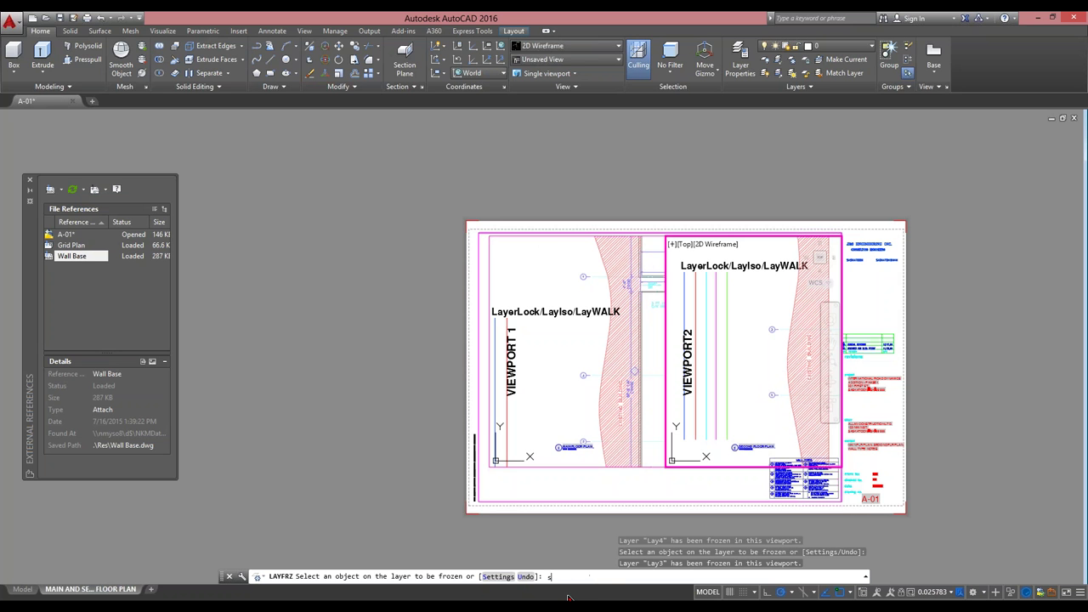
pyautogui.press('Return')
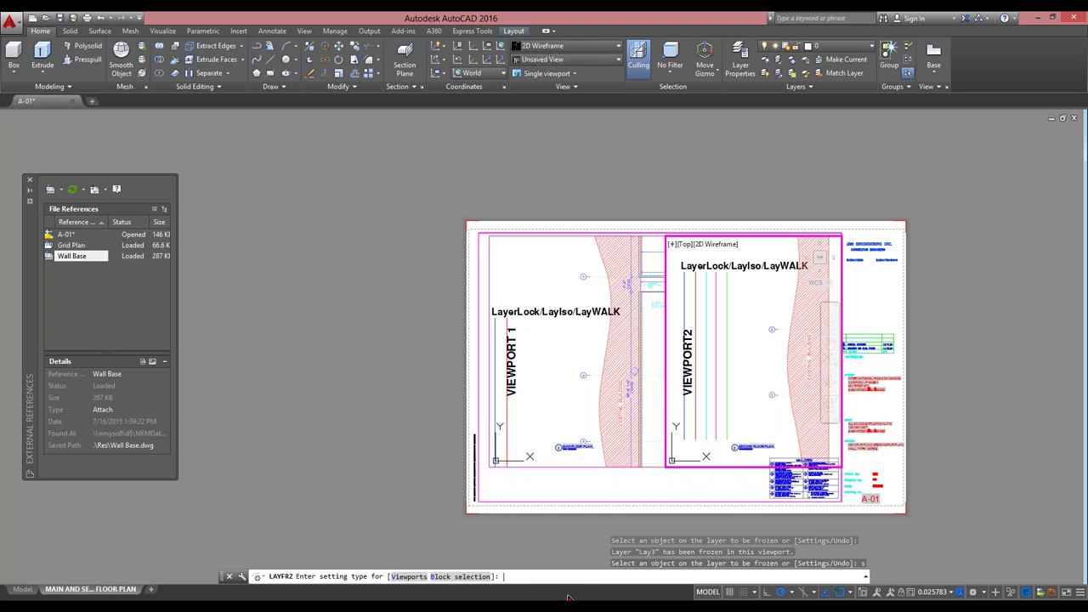
pyautogui.click(408, 579)
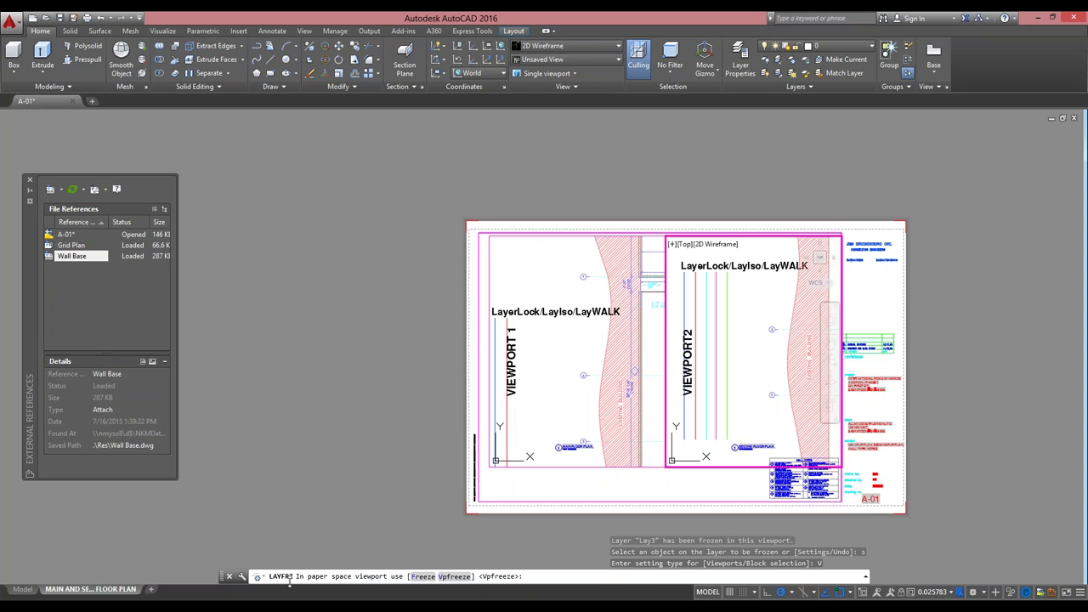
pyautogui.click(455, 578)
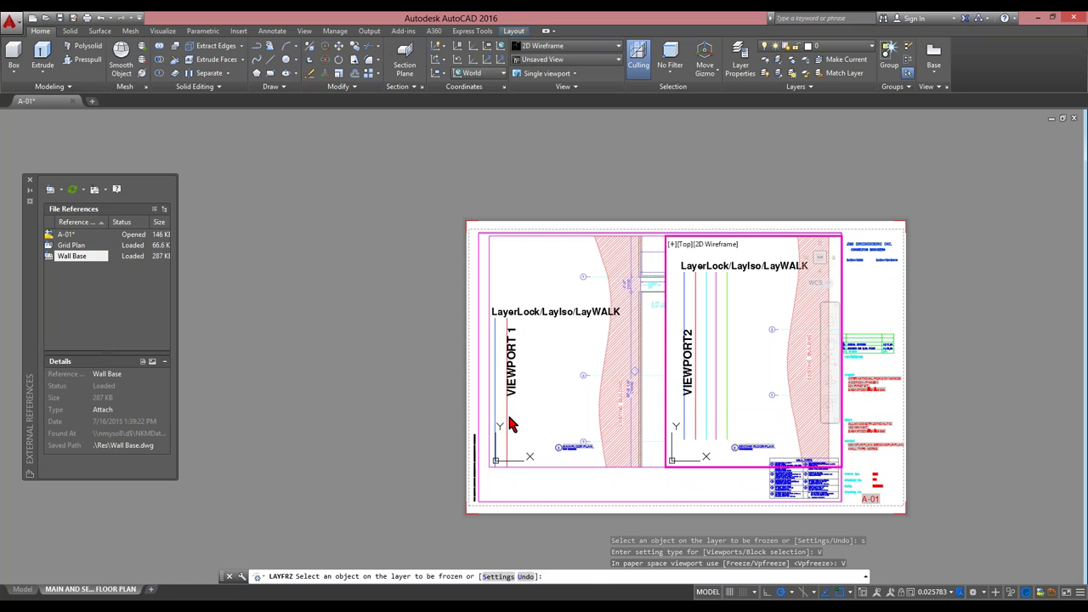
# Freeze the red line's layer LAy2 in VIEWPORT2, then undo that freeze.
pyautogui.click(694, 407)
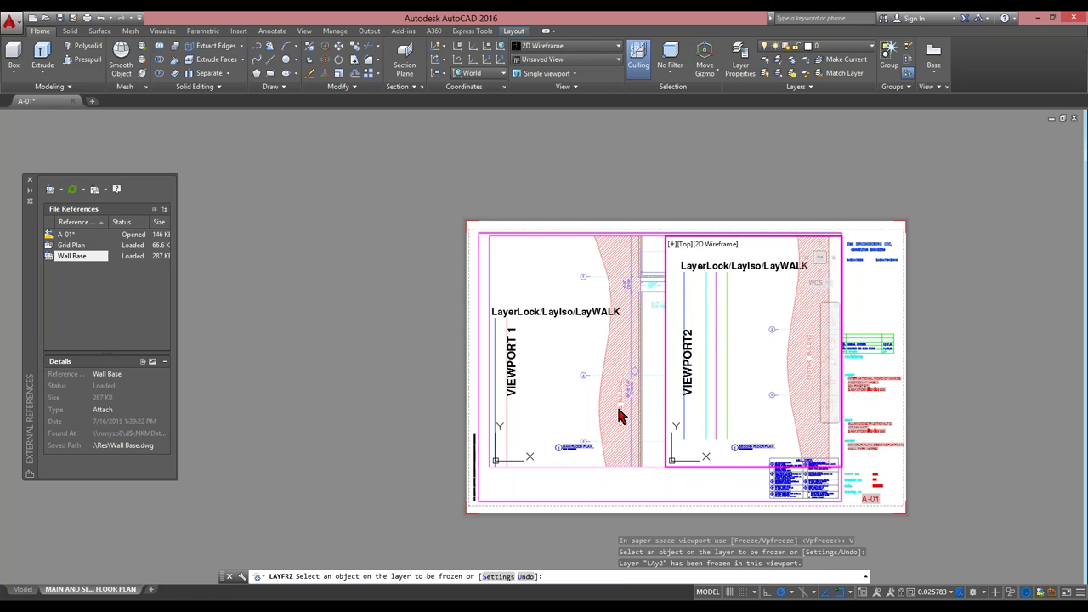
pyautogui.write('u')
pyautogui.press('Return')
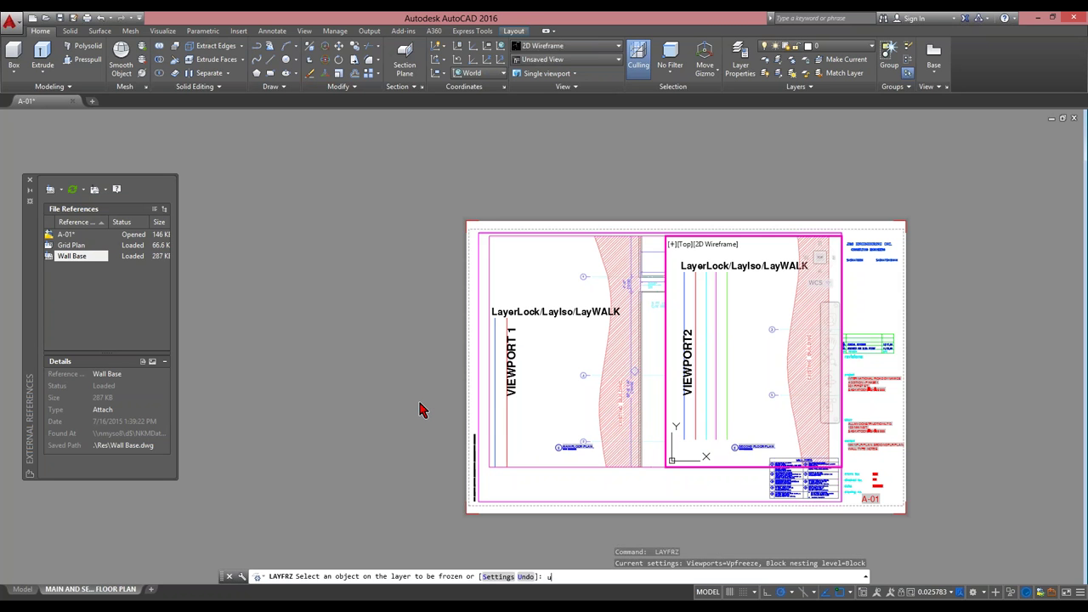
# Cancel LAYFRZ and undo repeatedly until there is nothing left to undo.
pyautogui.press('BackSpace')
pyautogui.moveTo(19, 597)
pyautogui.press('Escape')
pyautogui.press('Escape')
pyautogui.press('Escape')
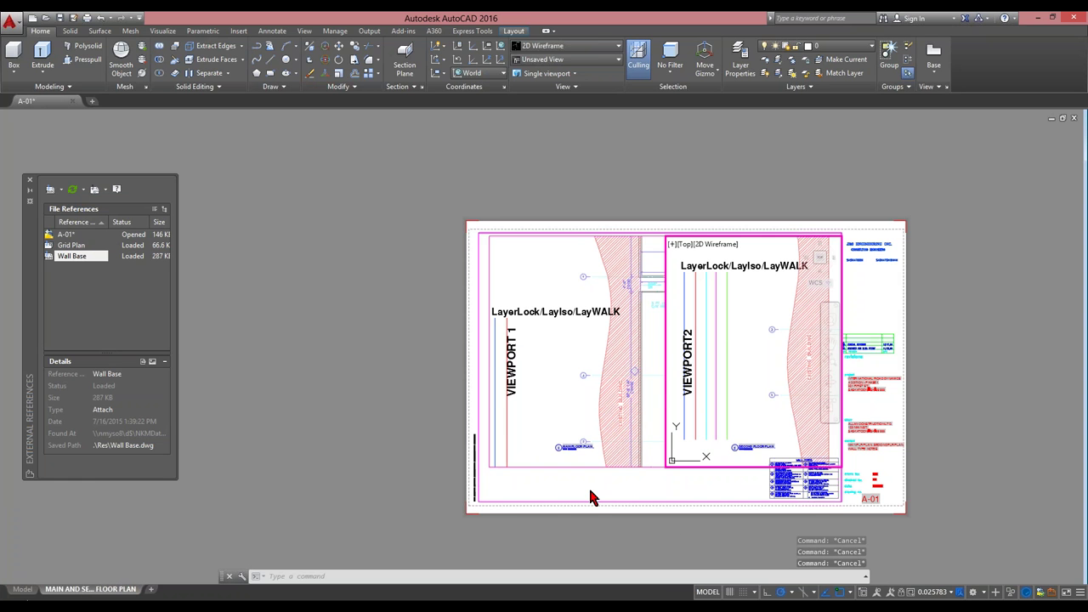
pyautogui.write('u')
pyautogui.press('Return')
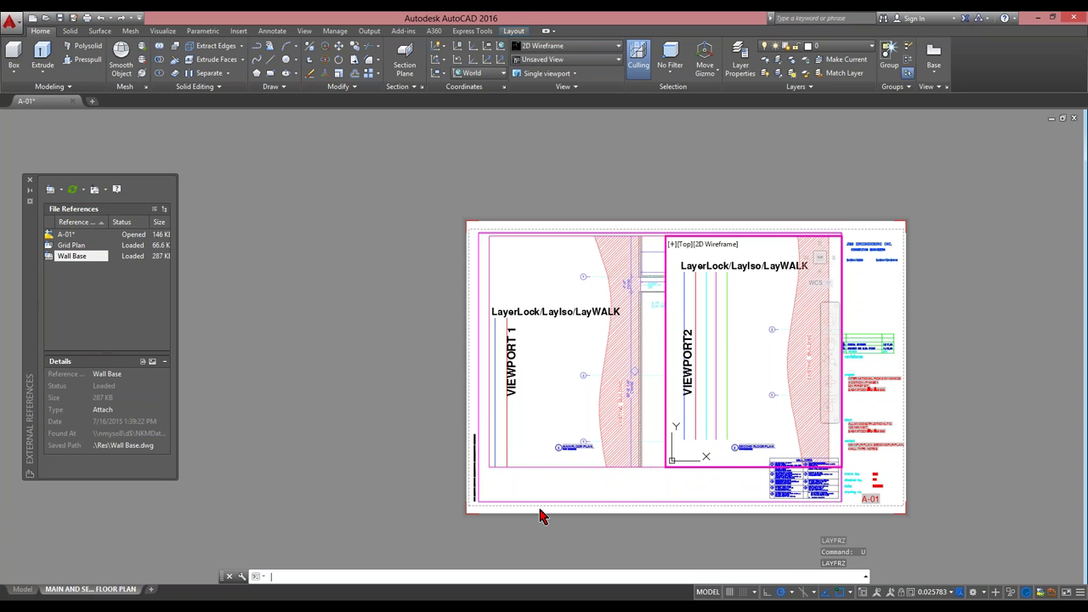
pyautogui.write('u')
pyautogui.press('Return')
pyautogui.write('u')
pyautogui.press('Return')
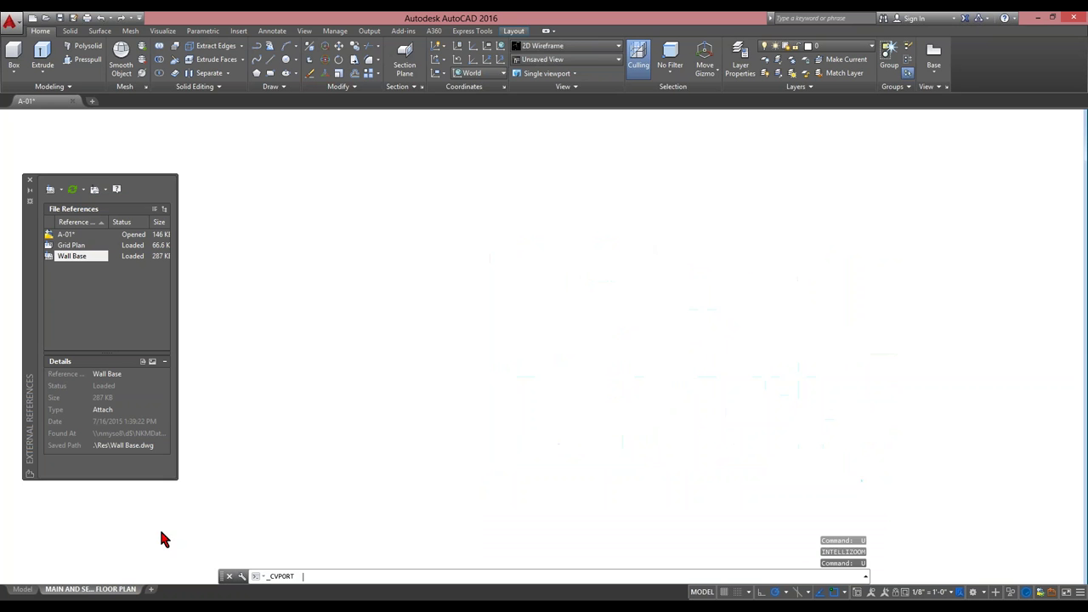
pyautogui.press('Escape')
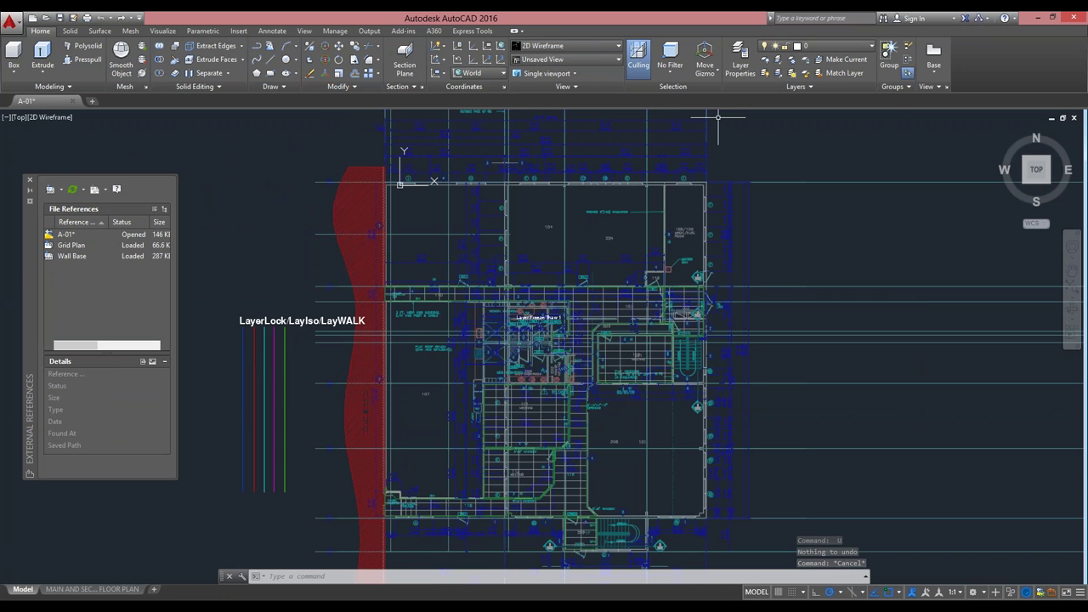
# Zoom into the A-01 floor plan around the washrooms' 'Layer Freeze/Thaw 1' label.
pyautogui.scroll(3, 719, 117)
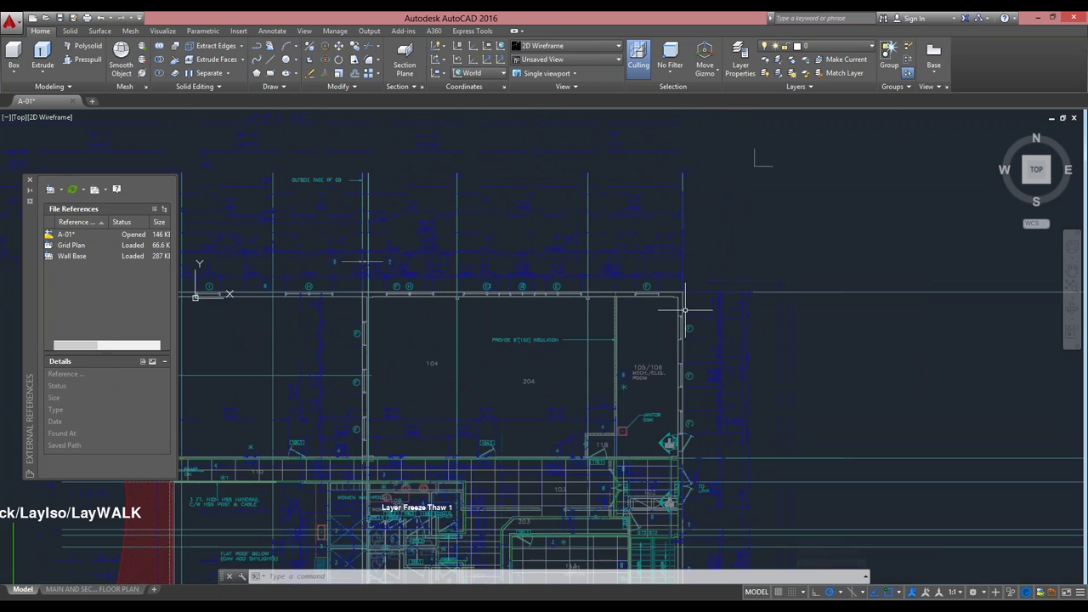
pyautogui.scroll(-3, 686, 309)
pyautogui.scroll(3, 511, 443)
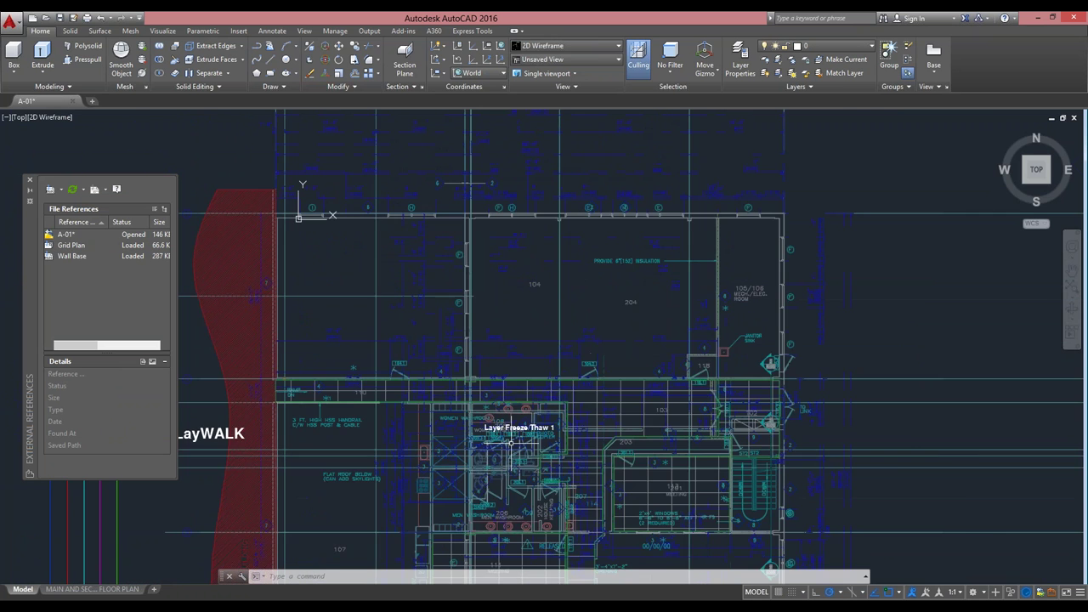
pyautogui.scroll(4, 511, 443)
pyautogui.scroll(-3, 507, 241)
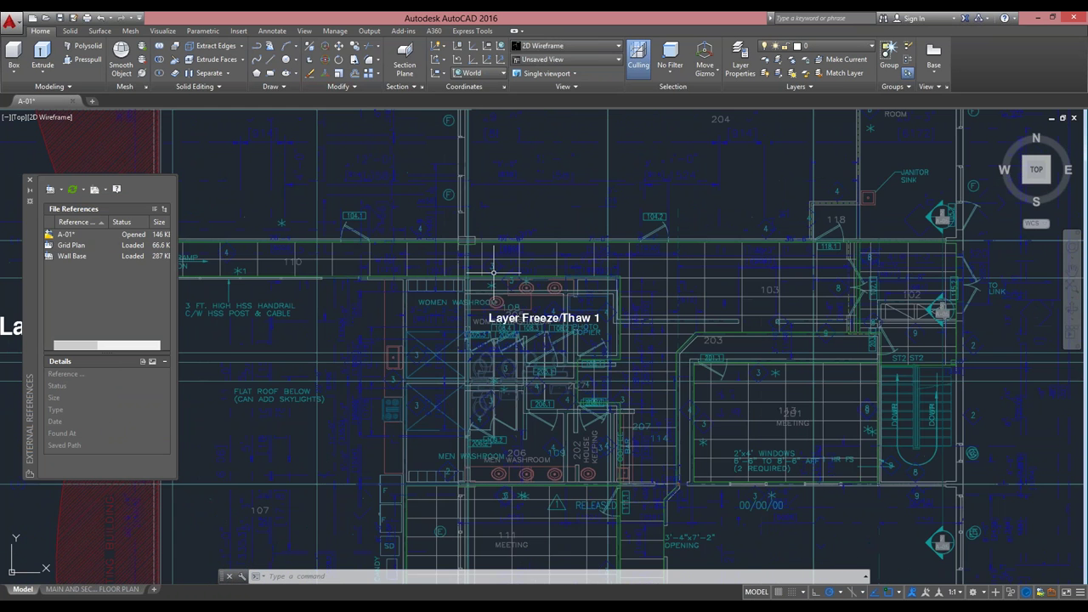
pyautogui.scroll(6, 502, 243)
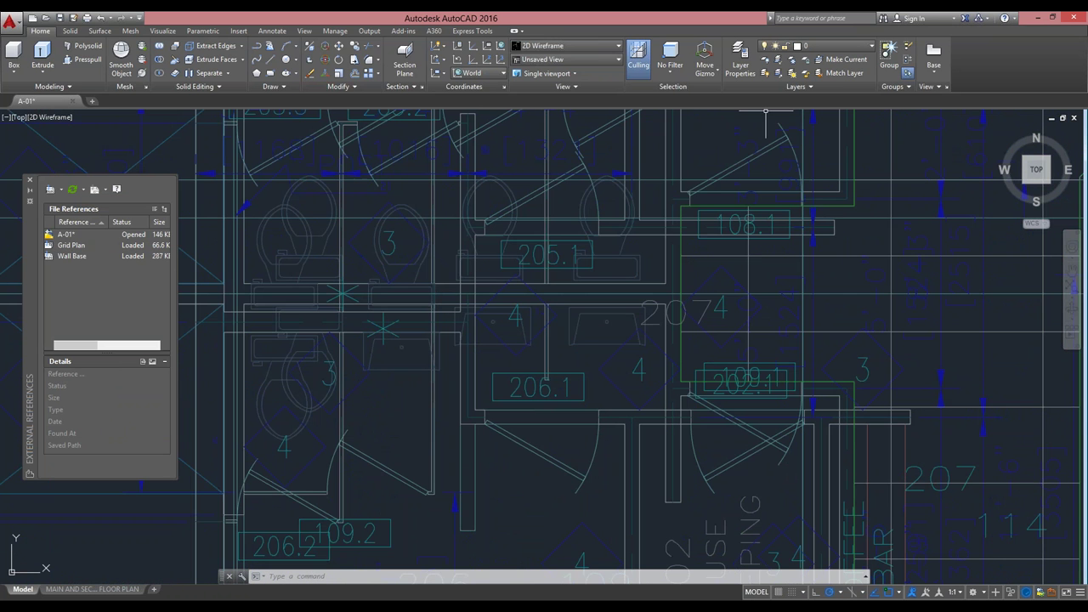
# Set LAYFRZ block nesting to None and freeze the walls' layer Wall Base (2).
pyautogui.click(795, 62)
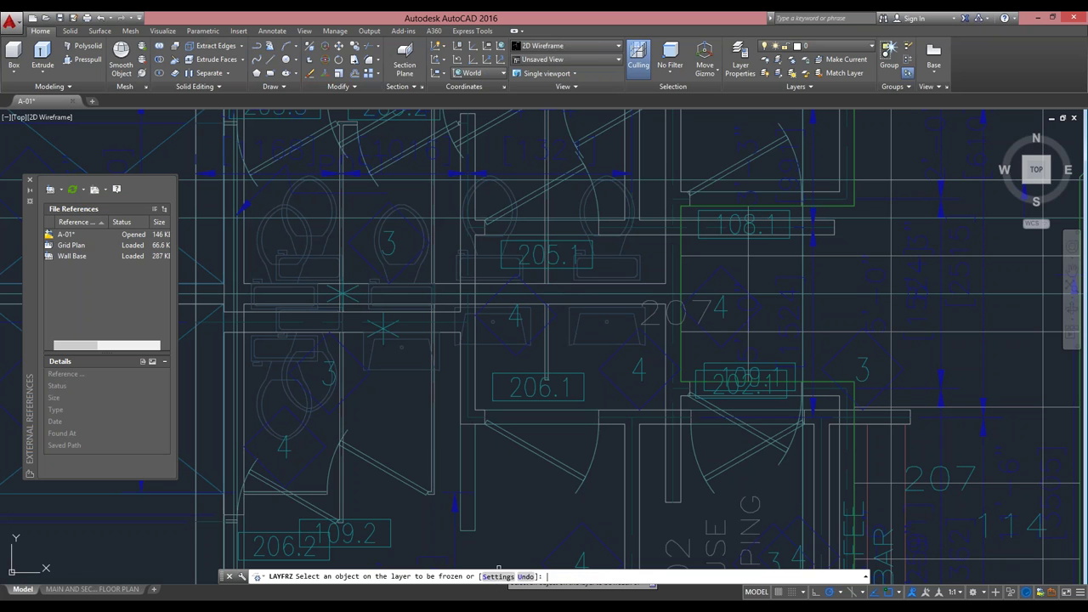
pyautogui.click(493, 579)
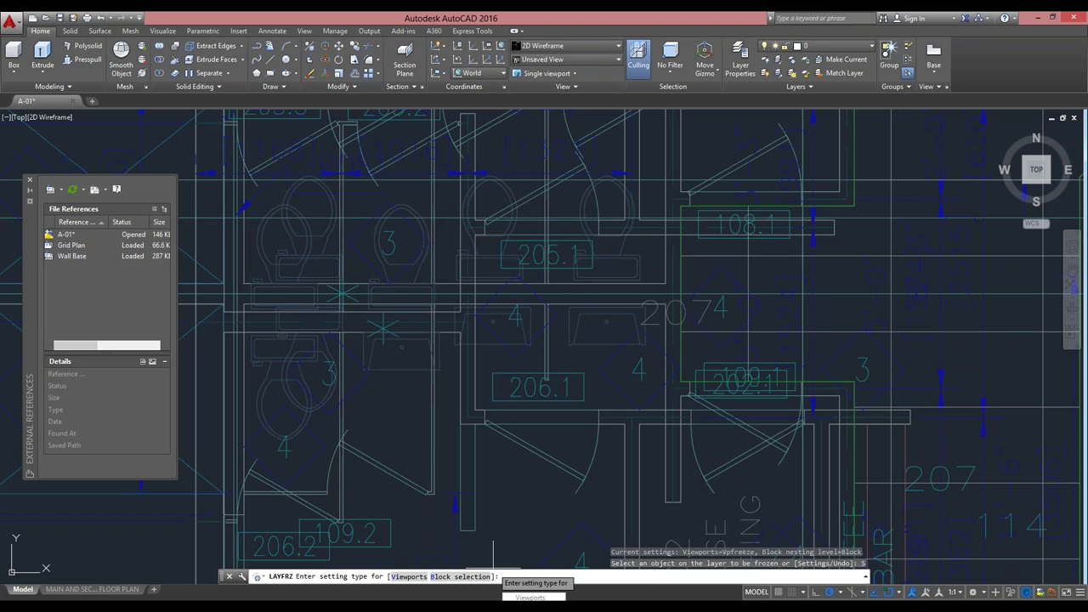
pyautogui.click(462, 577)
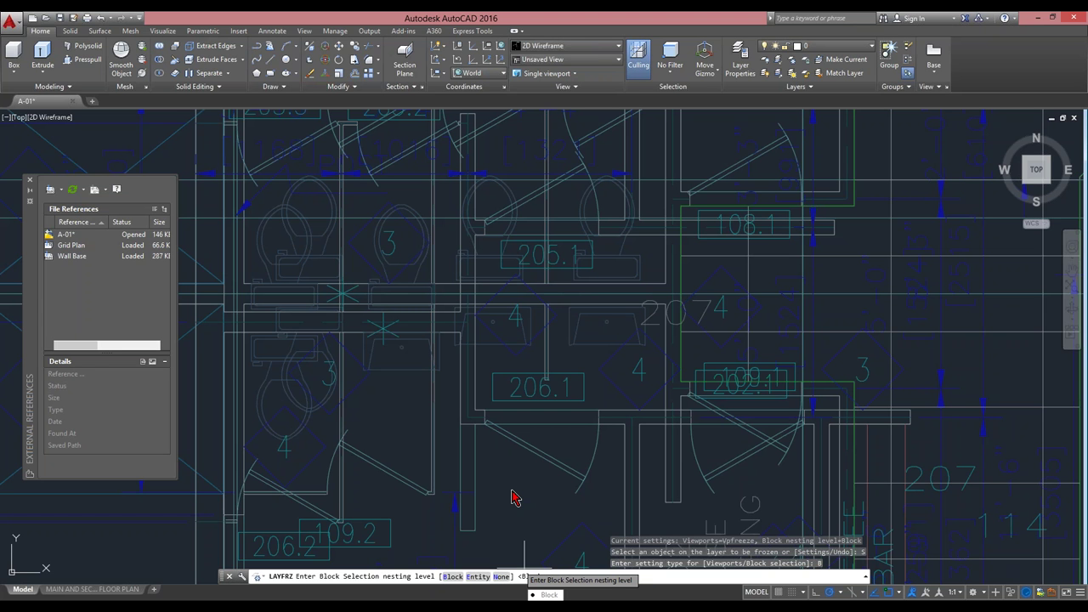
pyautogui.click(501, 576)
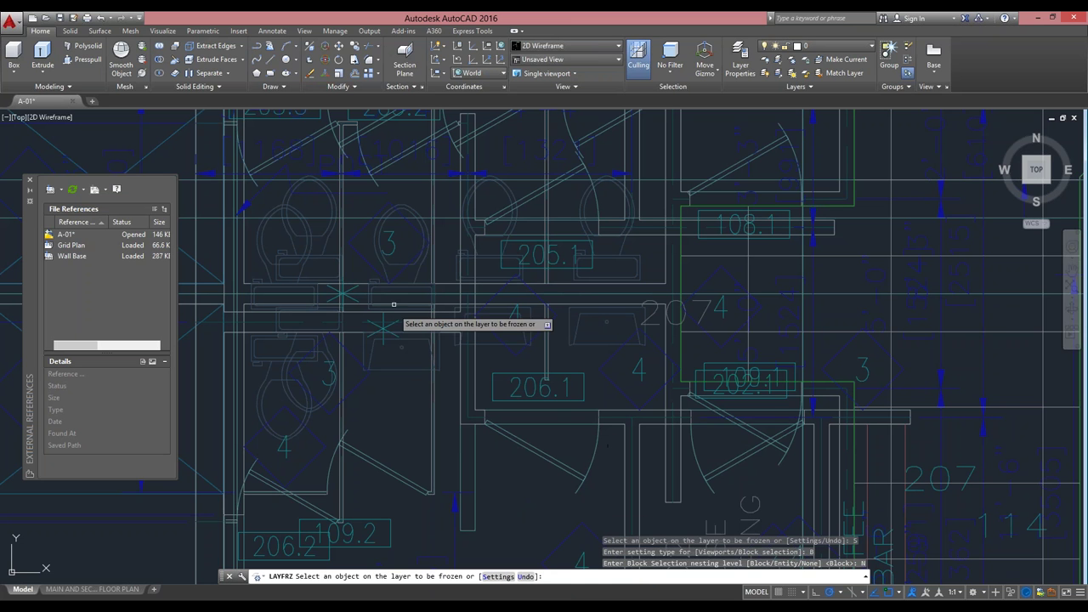
pyautogui.click(414, 207)
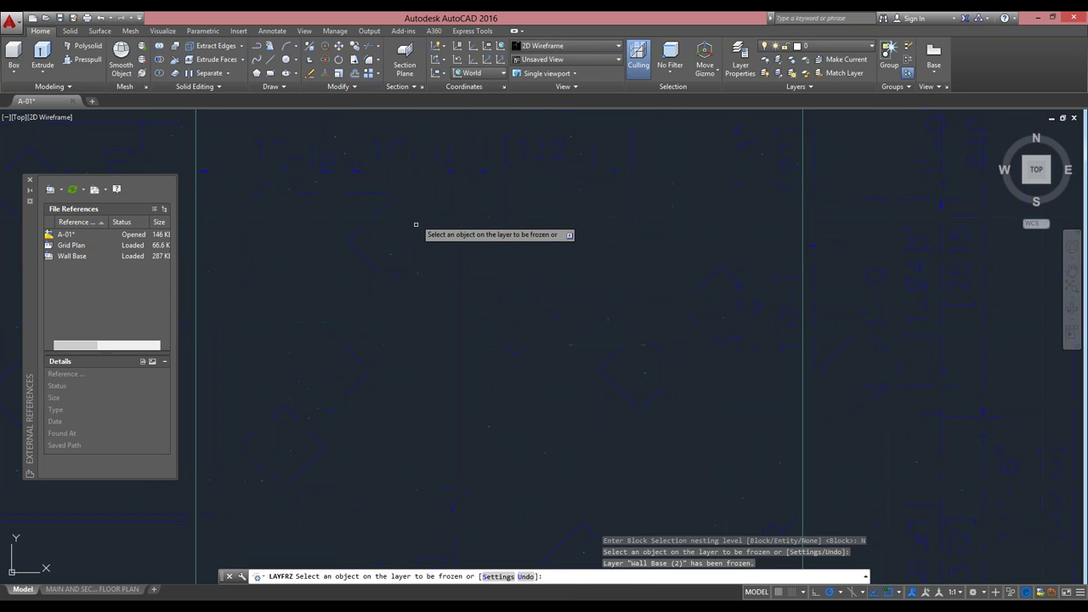
pyautogui.scroll(-5, 438, 313)
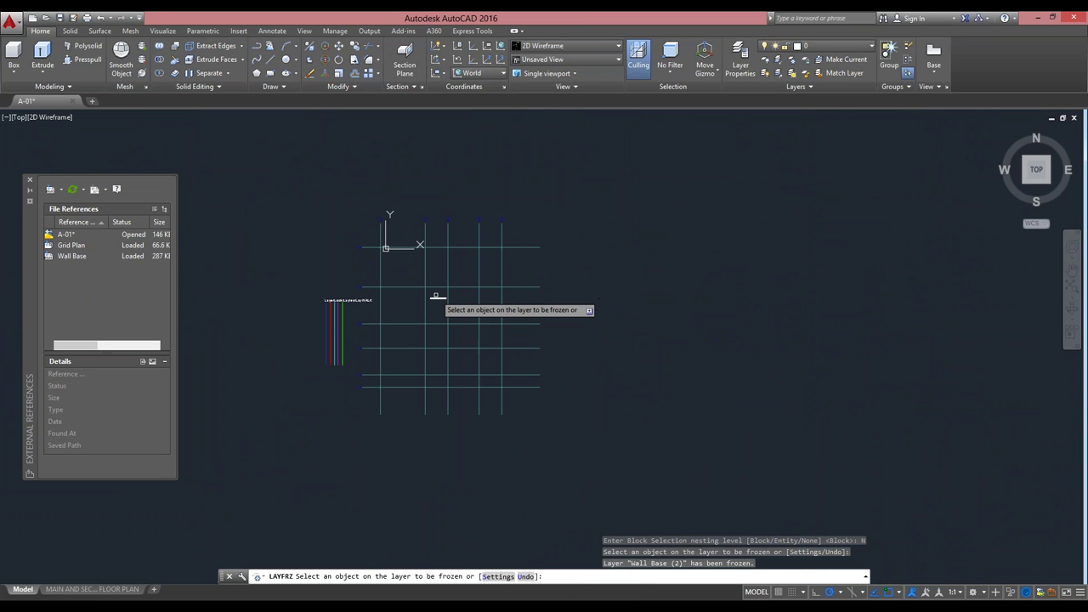
pyautogui.scroll(5, 435, 296)
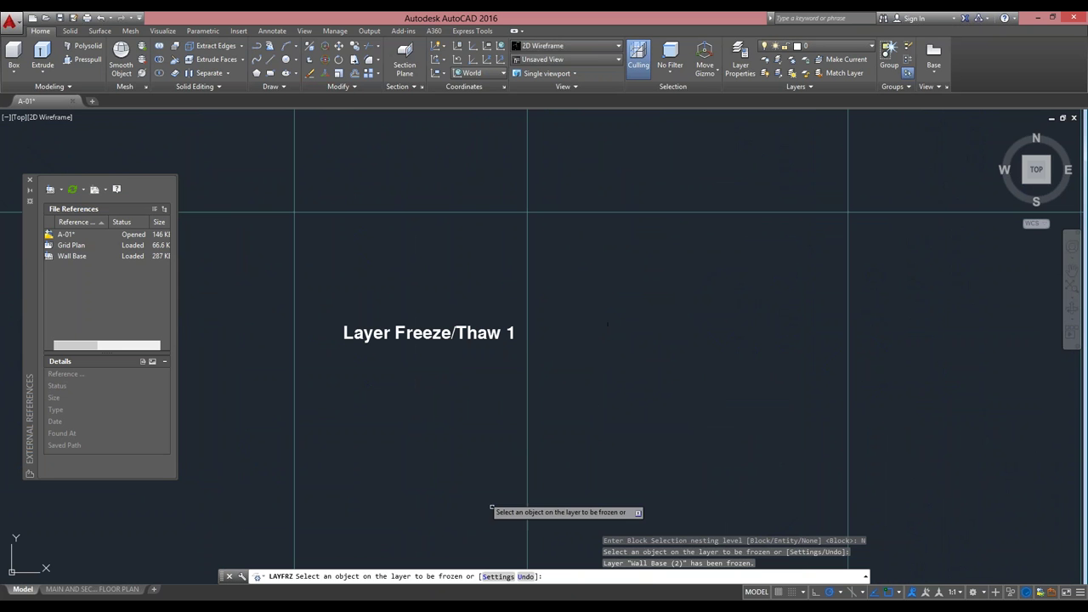
# Cancel the freeze settings prompt and undo the Wall Base (2) freeze.
pyautogui.click(502, 577)
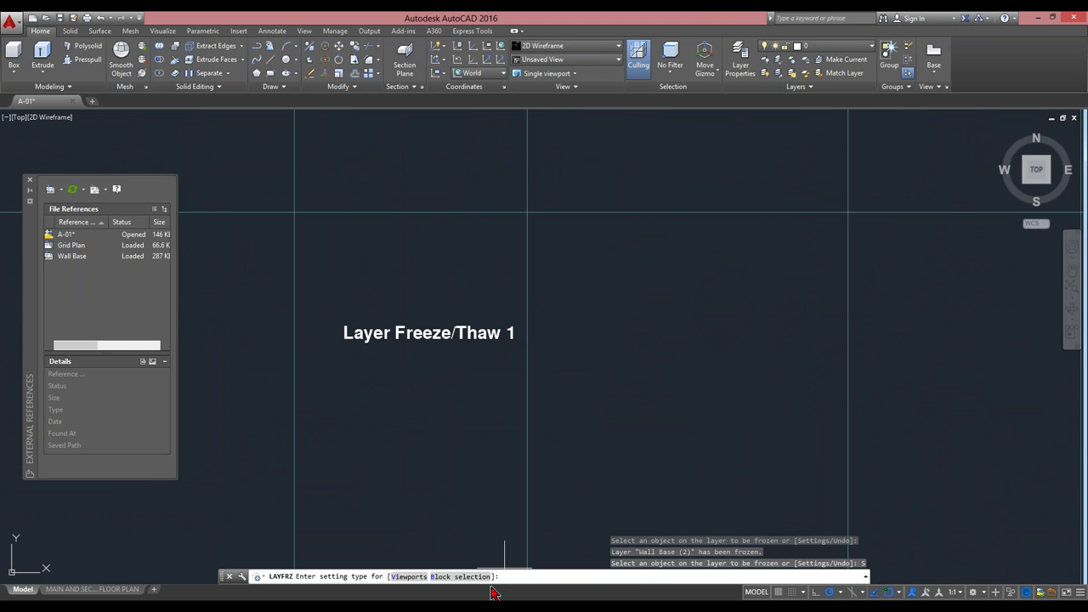
pyautogui.click(460, 577)
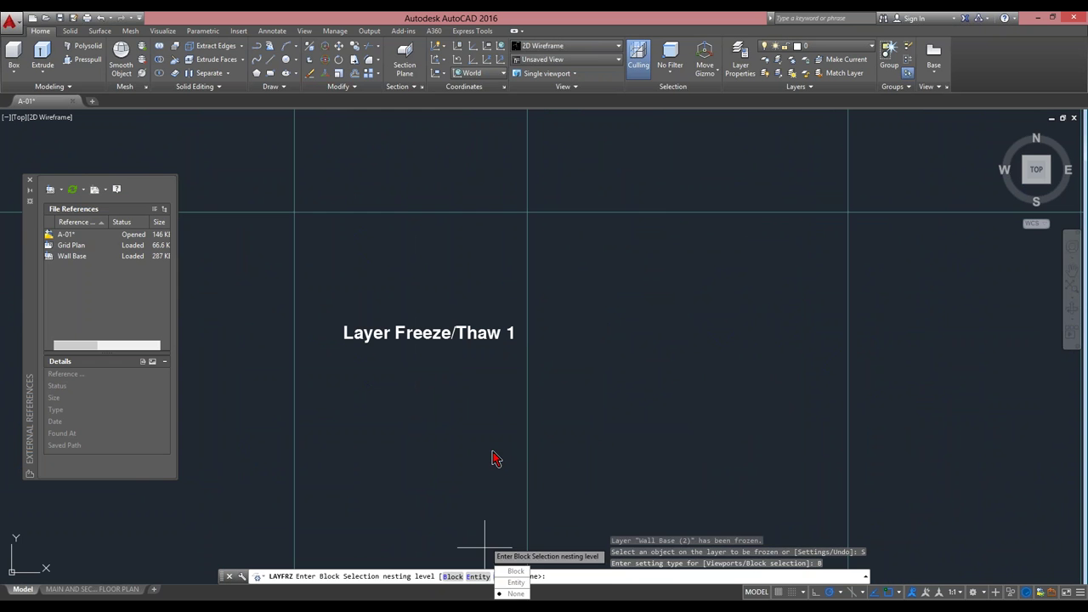
pyautogui.press('Escape')
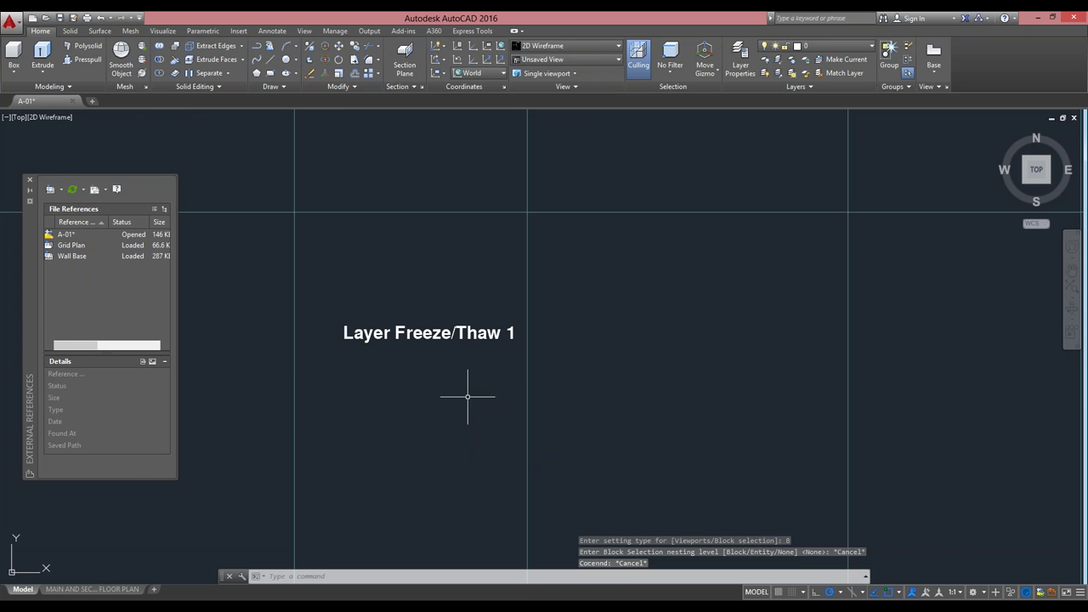
pyautogui.write('l')
pyautogui.press('Return')
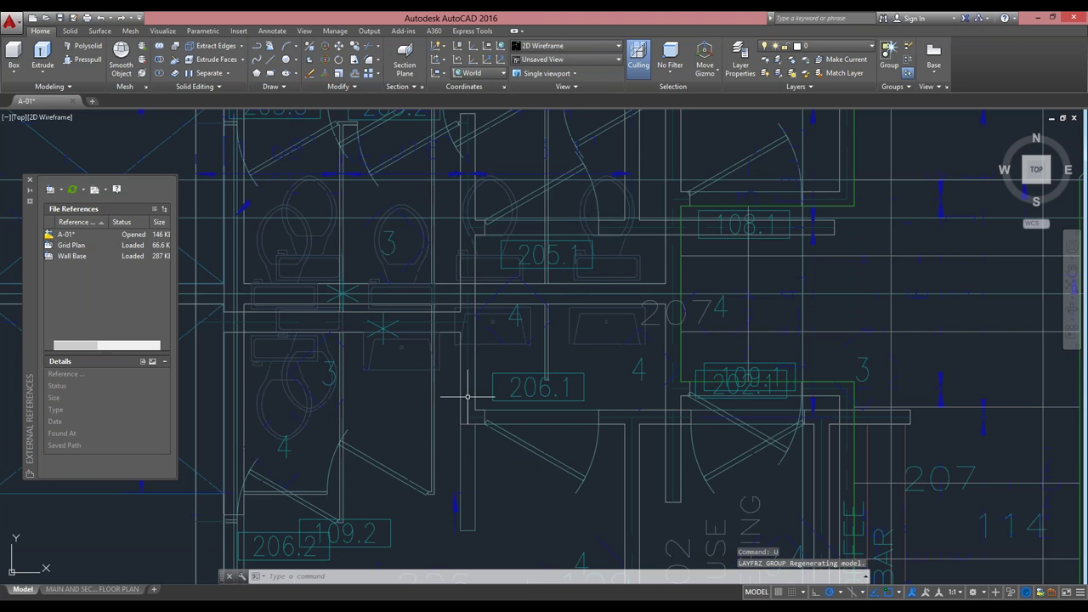
# Run LAYFRZ with block nesting set to Entity and pick an object on the plan.
pyautogui.click(794, 62)
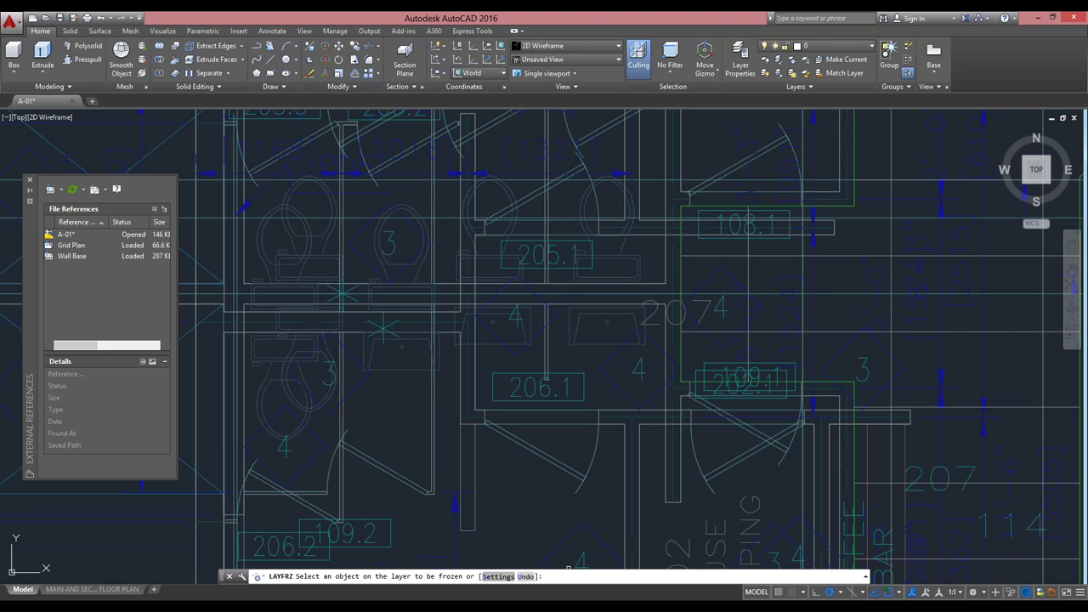
pyautogui.click(499, 576)
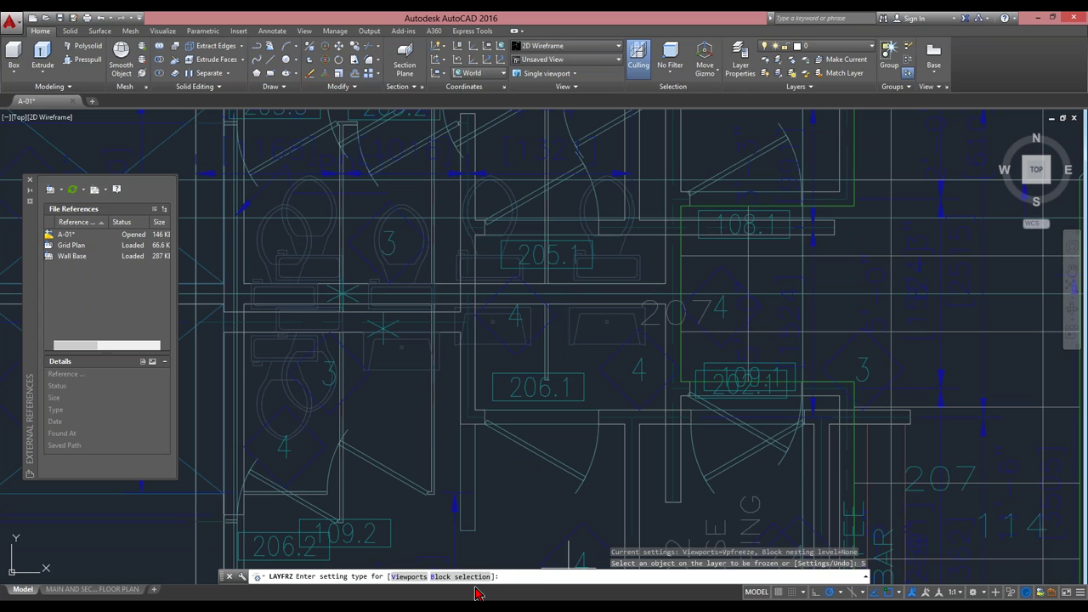
pyautogui.click(479, 579)
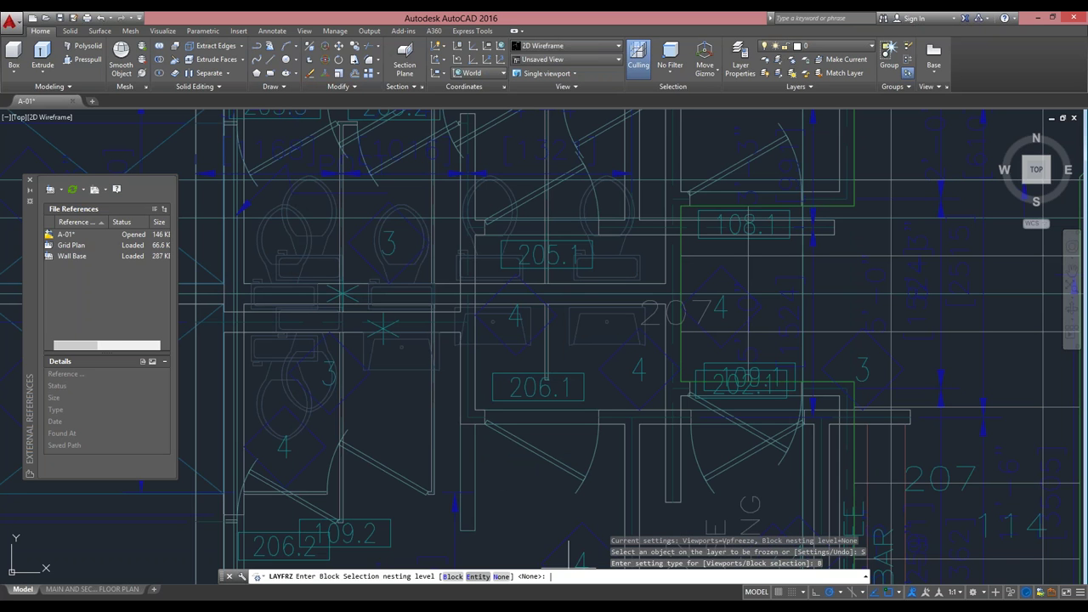
pyautogui.click(478, 577)
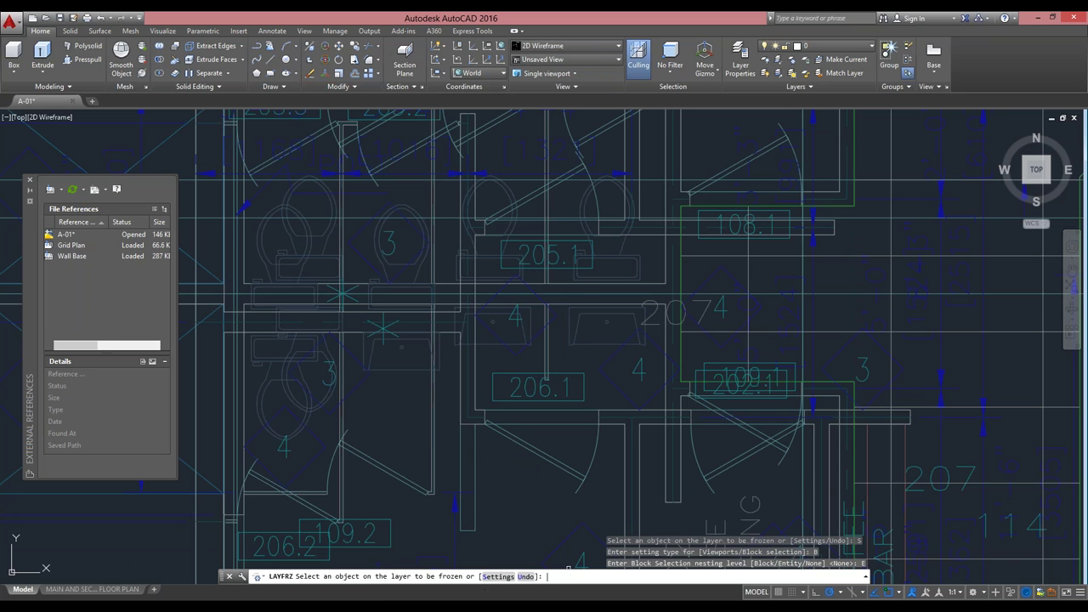
pyautogui.click(509, 195)
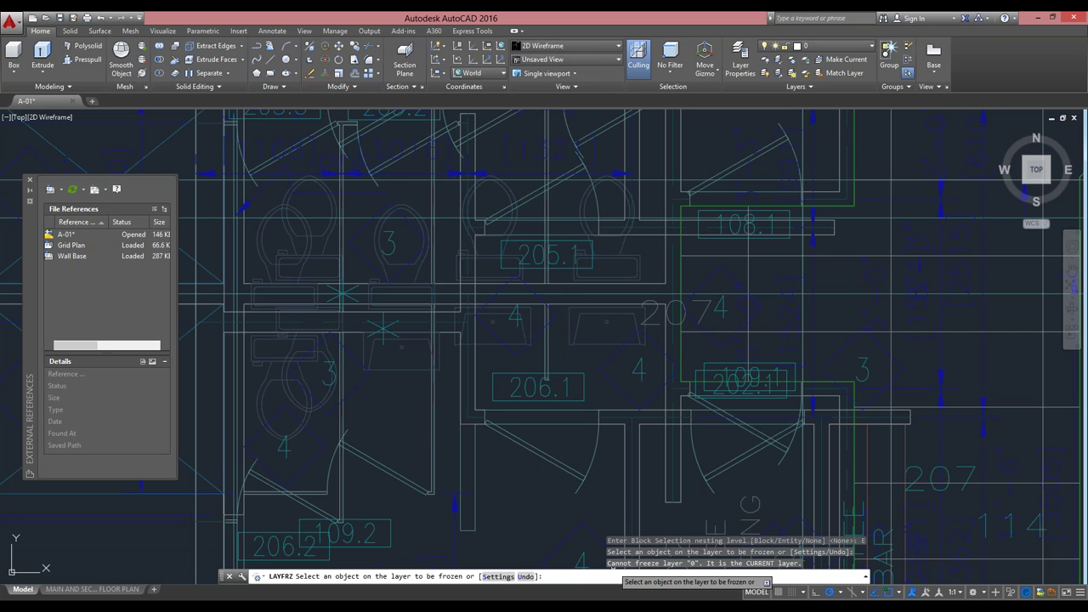
# Review the command history message that current layer 0 cannot be frozen.
pyautogui.press('F2')
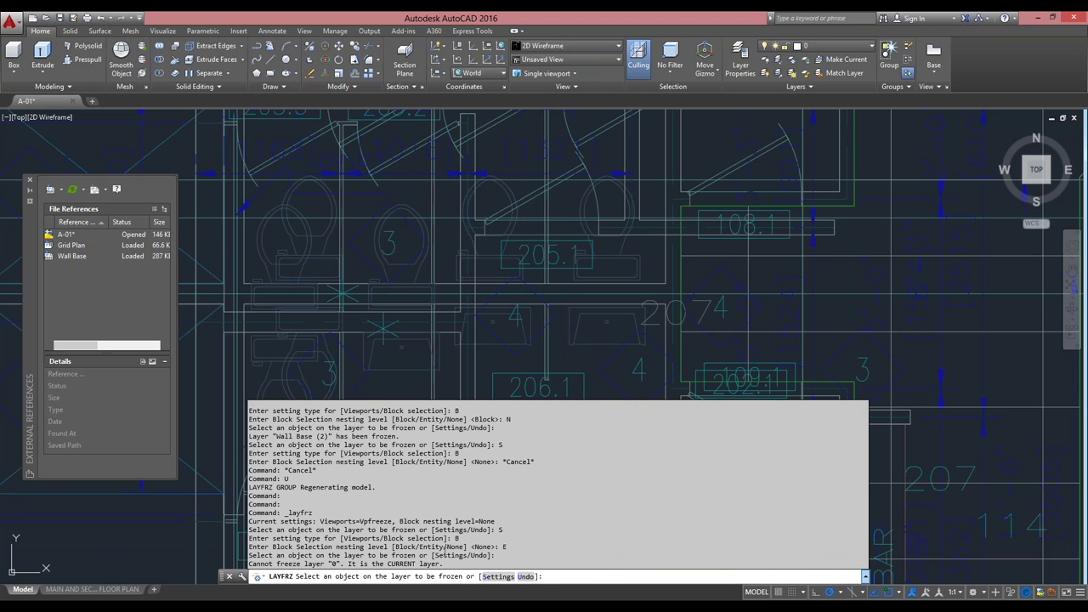
pyautogui.moveTo(460, 563); pyautogui.dragTo(248, 565)
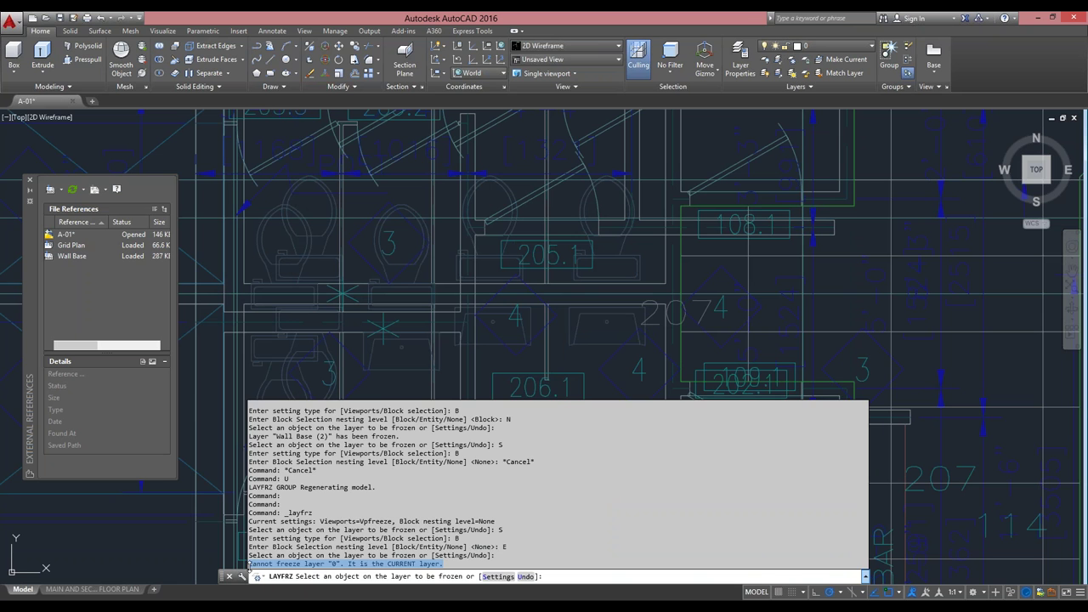
pyautogui.press('F2')
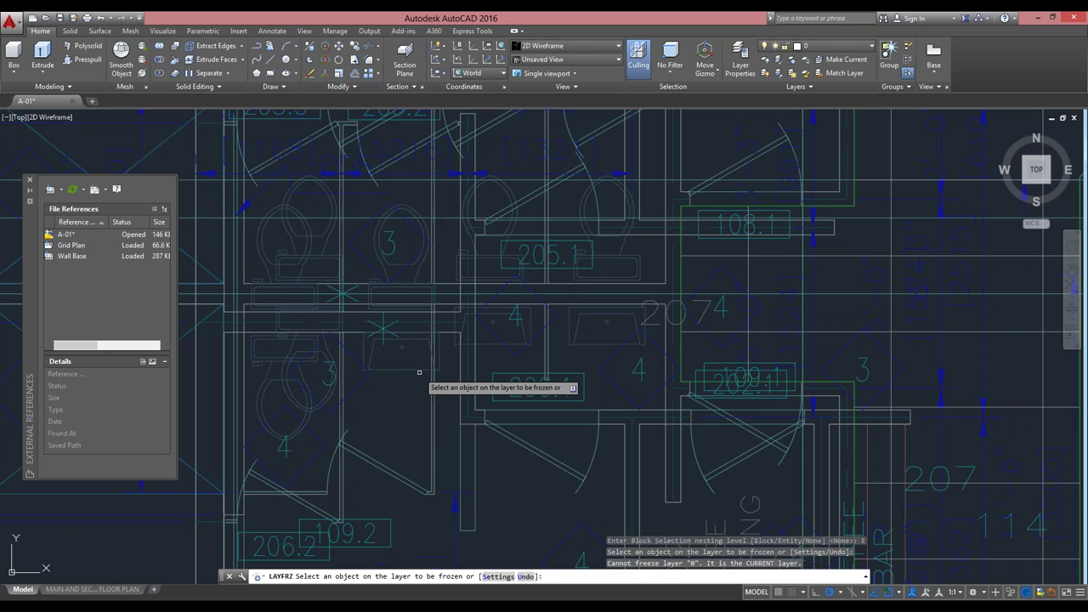
# With nesting set to Block, freeze Wall Base|2_Arch_Plan_WC and Wall Base|1_Arch_Plan_WC by picking fixtures.
pyautogui.click(502, 577)
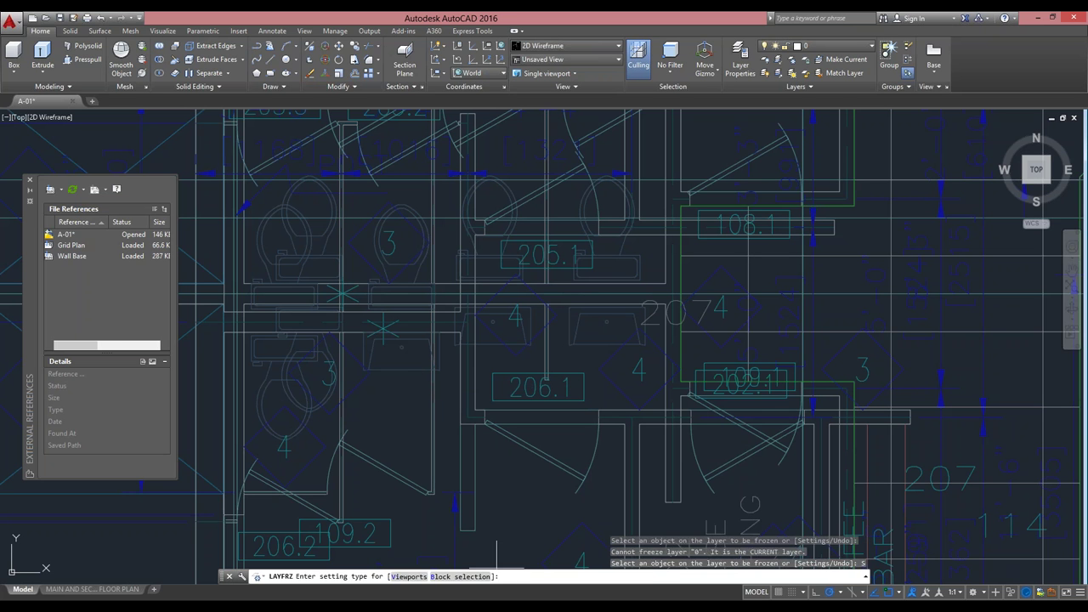
pyautogui.click(485, 577)
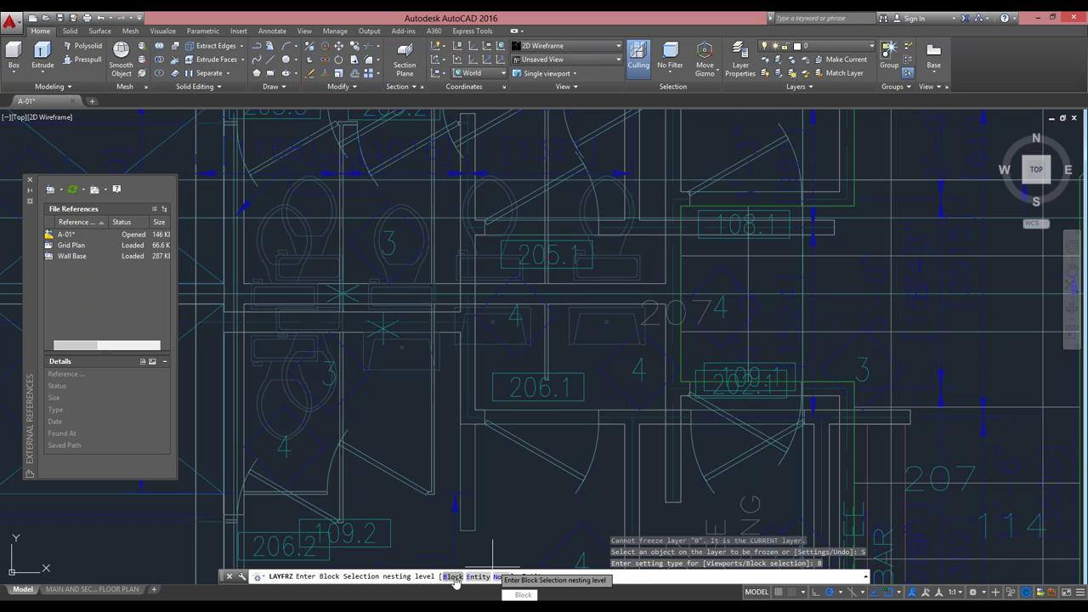
pyautogui.click(453, 577)
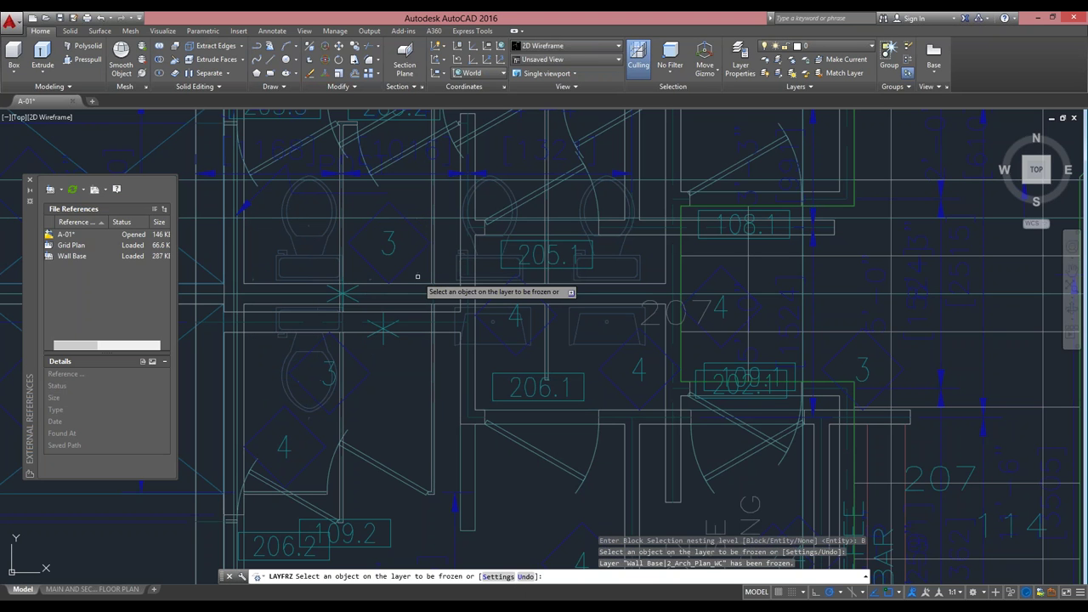
pyautogui.click(517, 413)
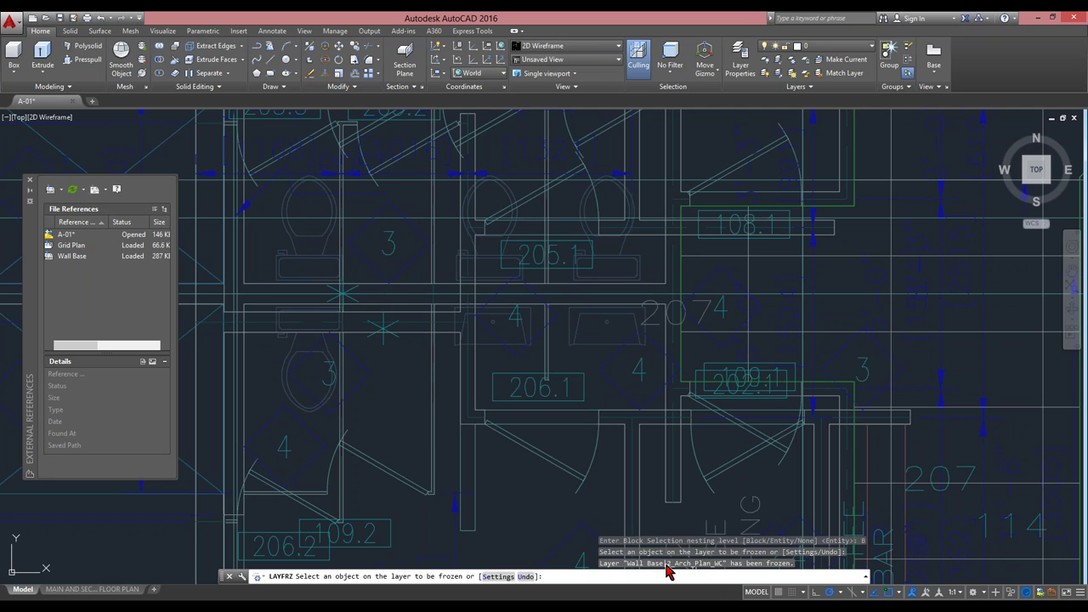
pyautogui.click(319, 259)
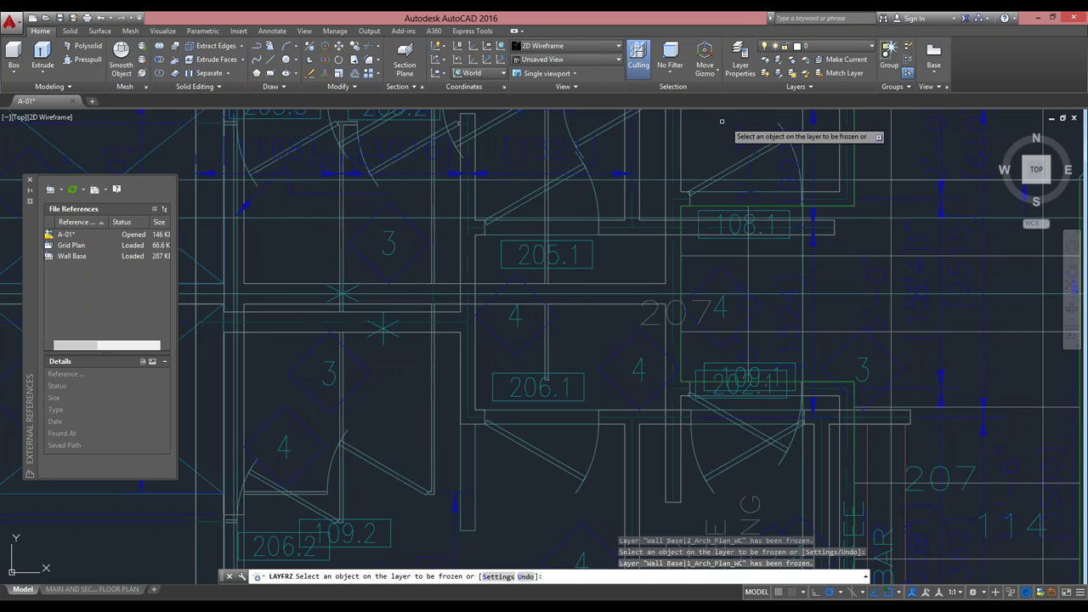
# Apply Layer Previous from the expanded Layers panel to bring back the toilets and fixtures.
pyautogui.click(810, 87)
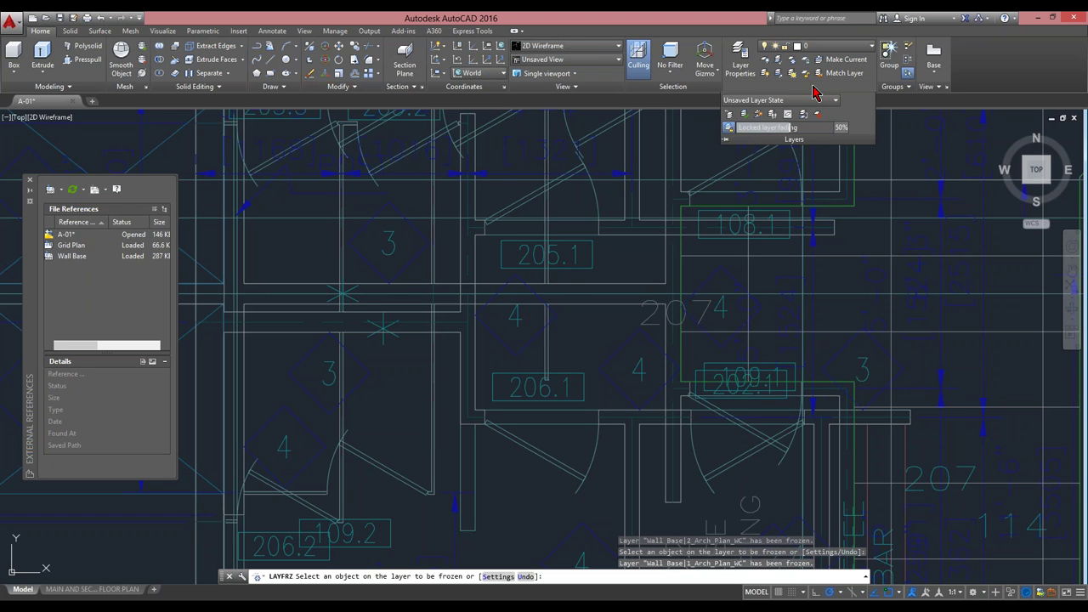
pyautogui.click(876, 166)
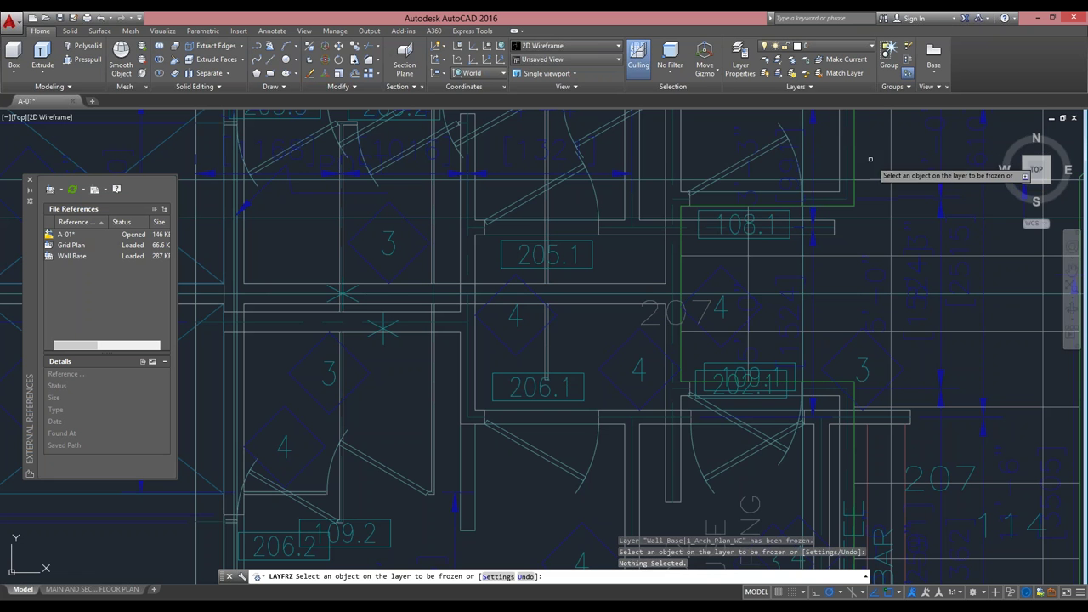
pyautogui.click(810, 88)
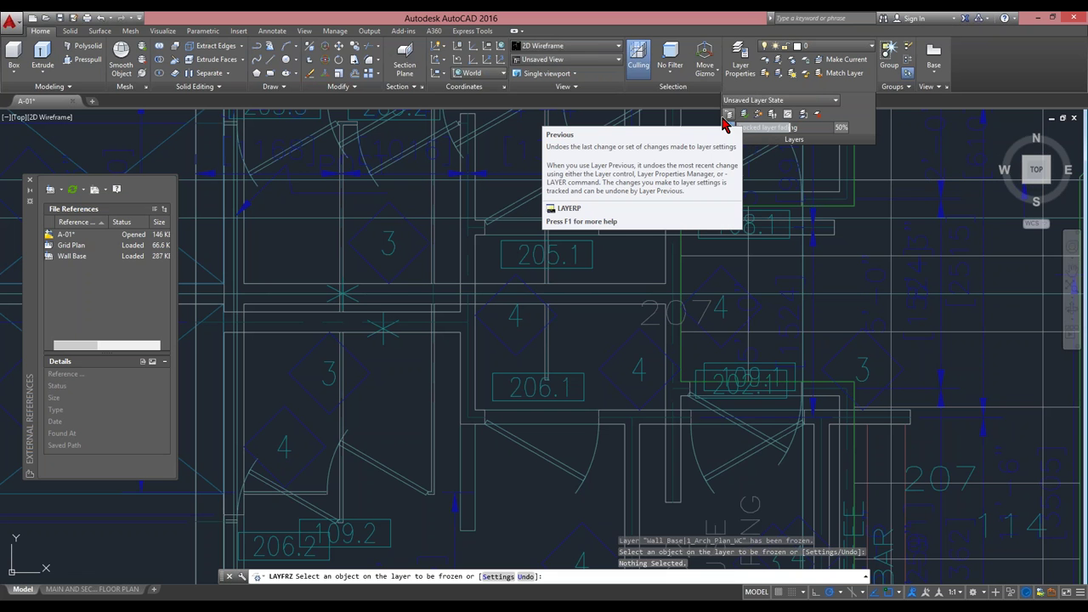
pyautogui.click(729, 115)
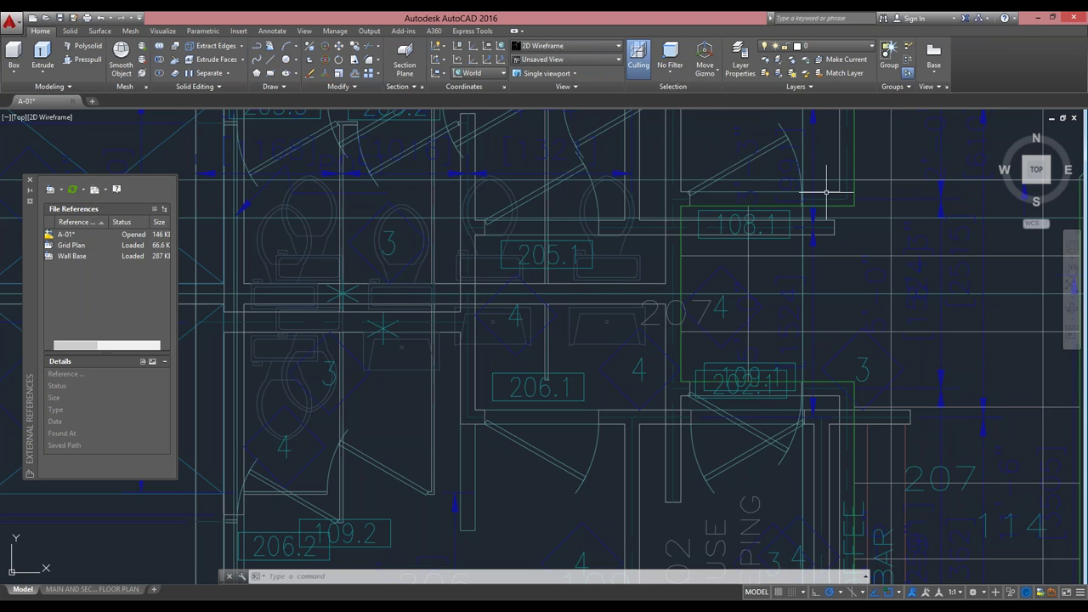
# Freeze the Wall Base WC, ceiling wall, wall and door layers, then restore them with Layer Previous.
pyautogui.click(795, 73)
pyautogui.click(625, 251)
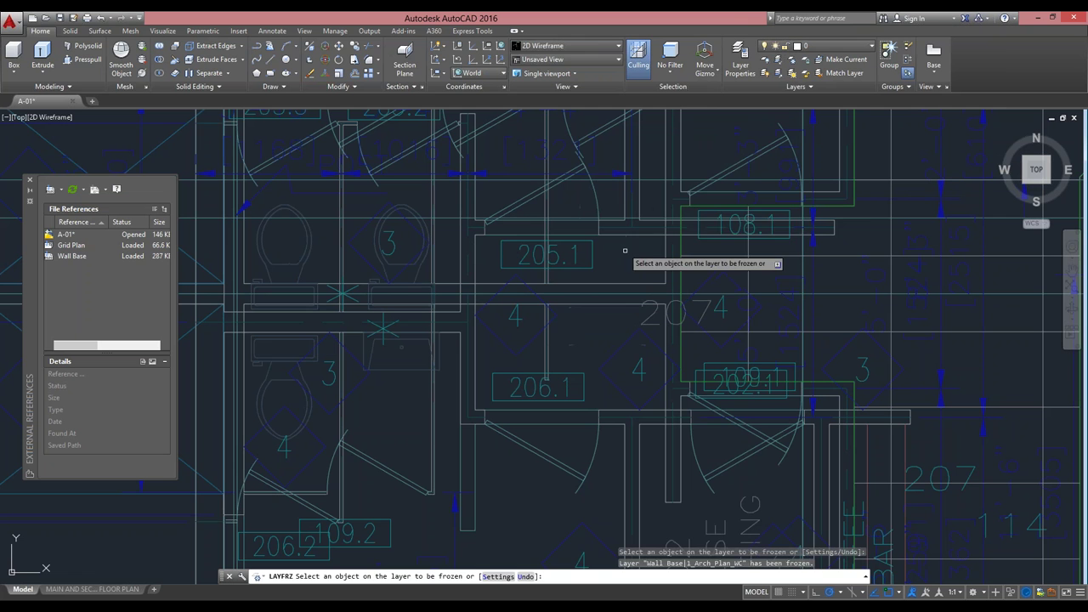
pyautogui.click(656, 219)
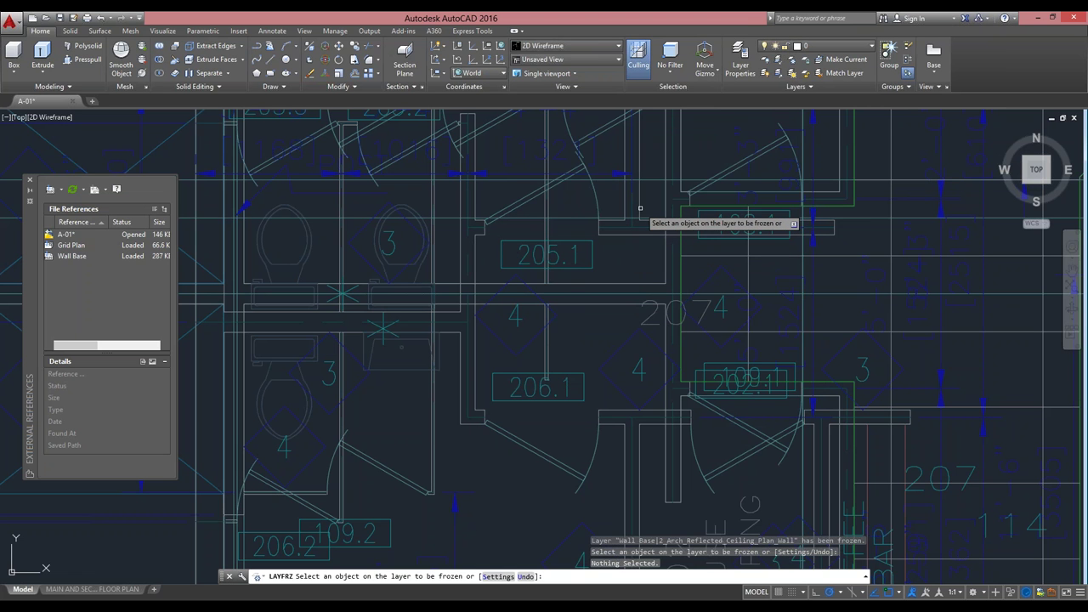
pyautogui.click(635, 213)
pyautogui.click(572, 180)
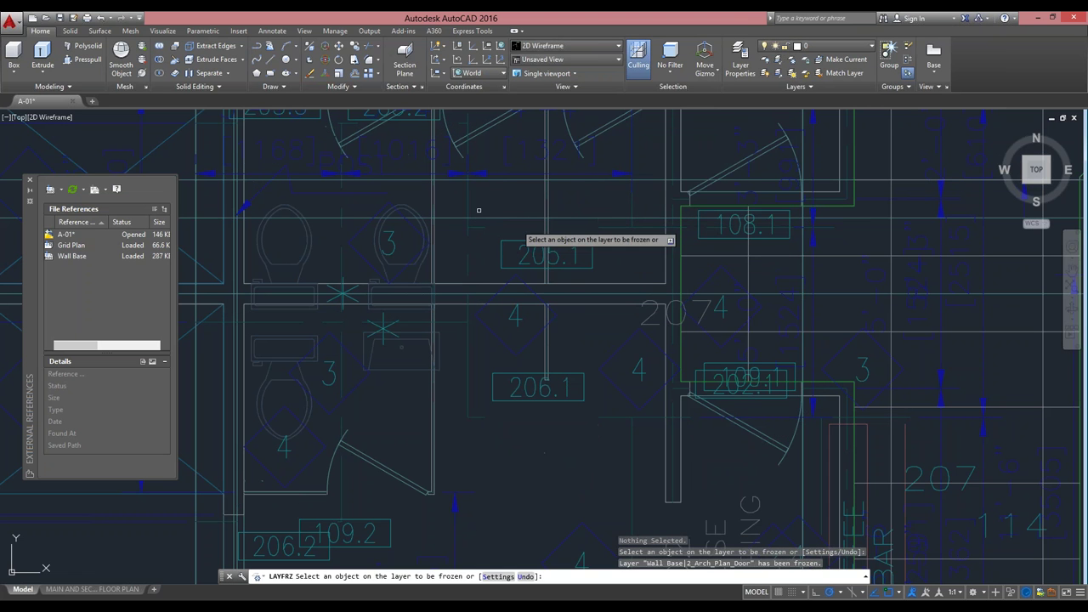
pyautogui.click(800, 86)
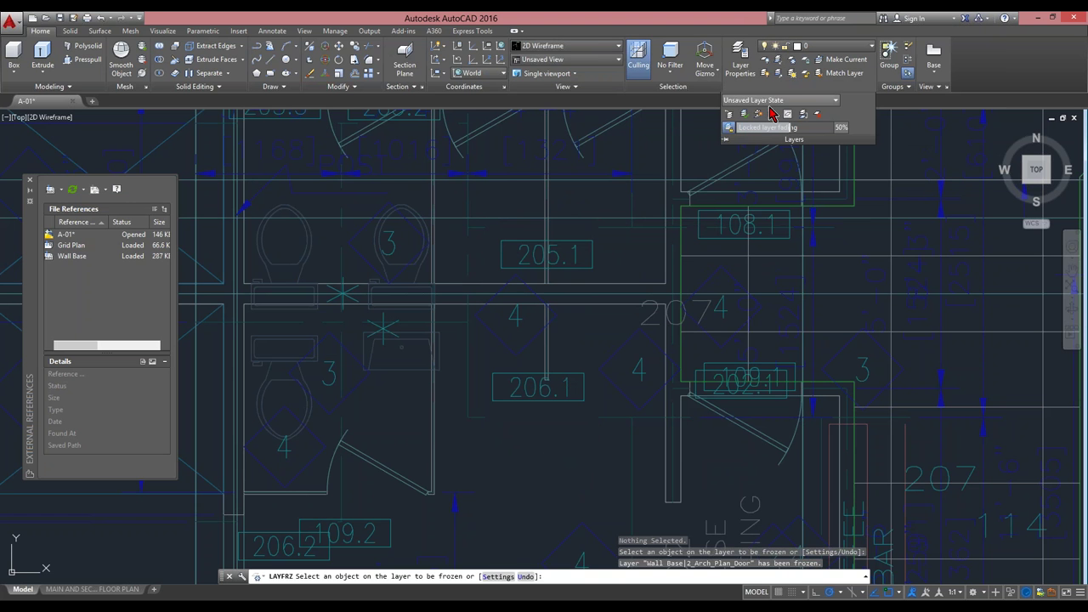
pyautogui.click(729, 116)
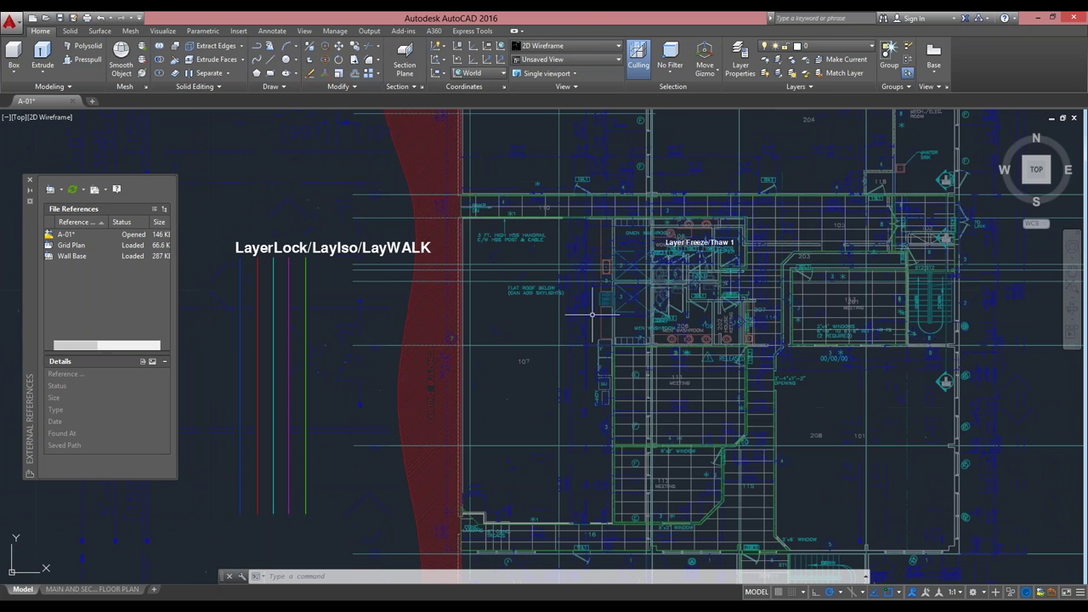
# Lock the green, magenta (Lay4) and red (LAy2) lines' layers with LAYLCK so they fade.
pyautogui.scroll(2, 213, 272)
pyautogui.scroll(2, 212, 272)
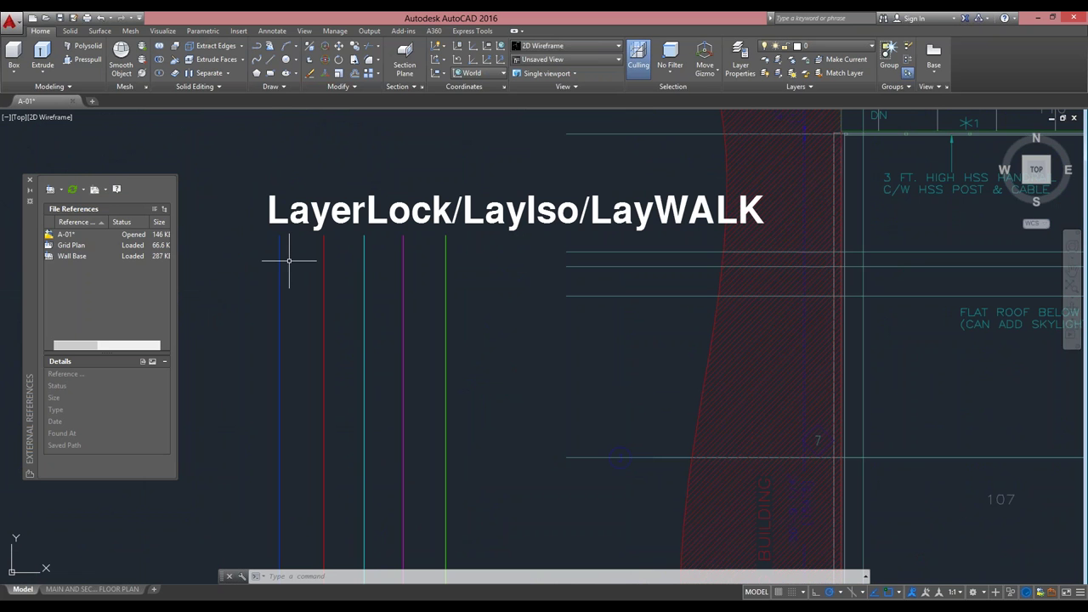
pyautogui.click(810, 62)
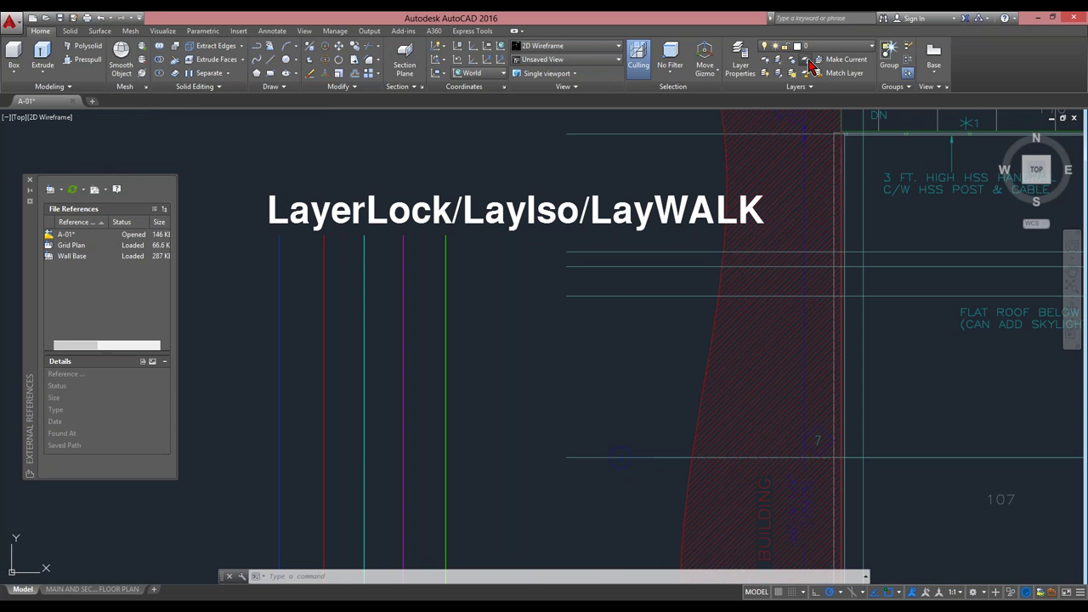
pyautogui.click(447, 266)
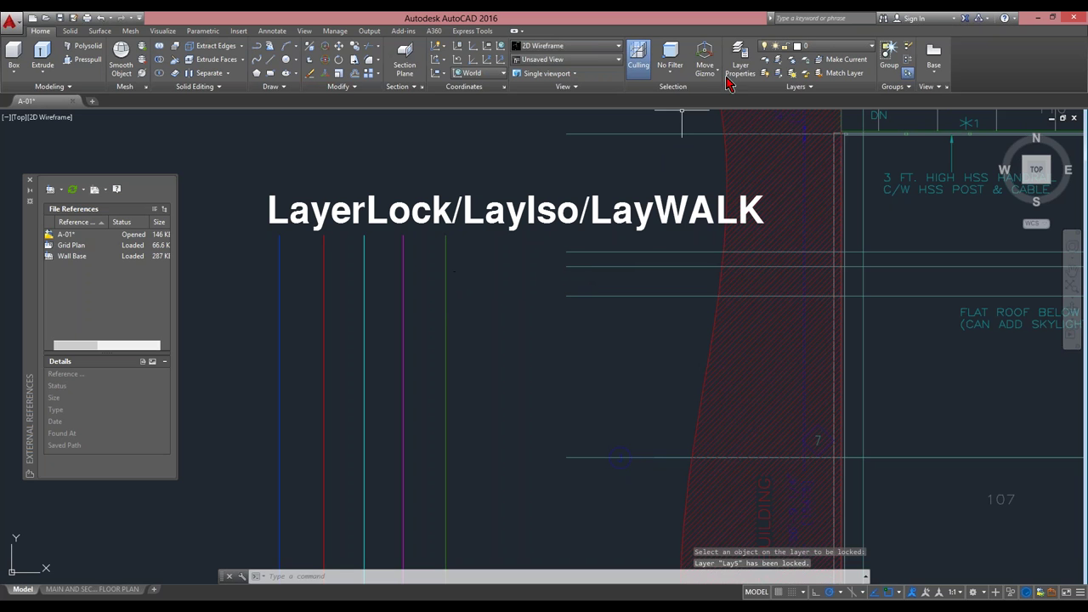
pyautogui.click(807, 62)
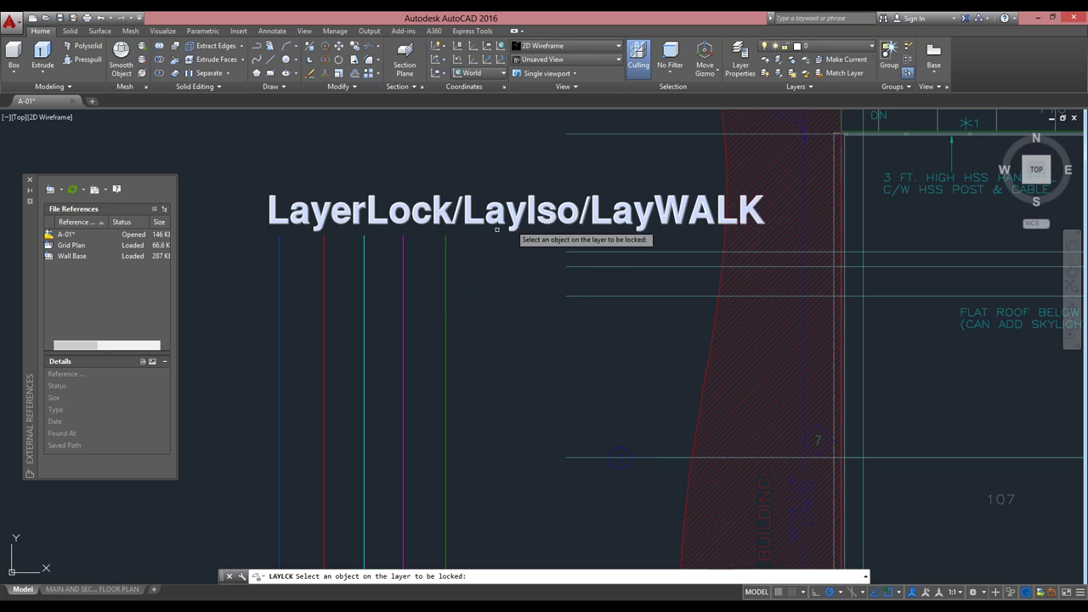
pyautogui.click(404, 262)
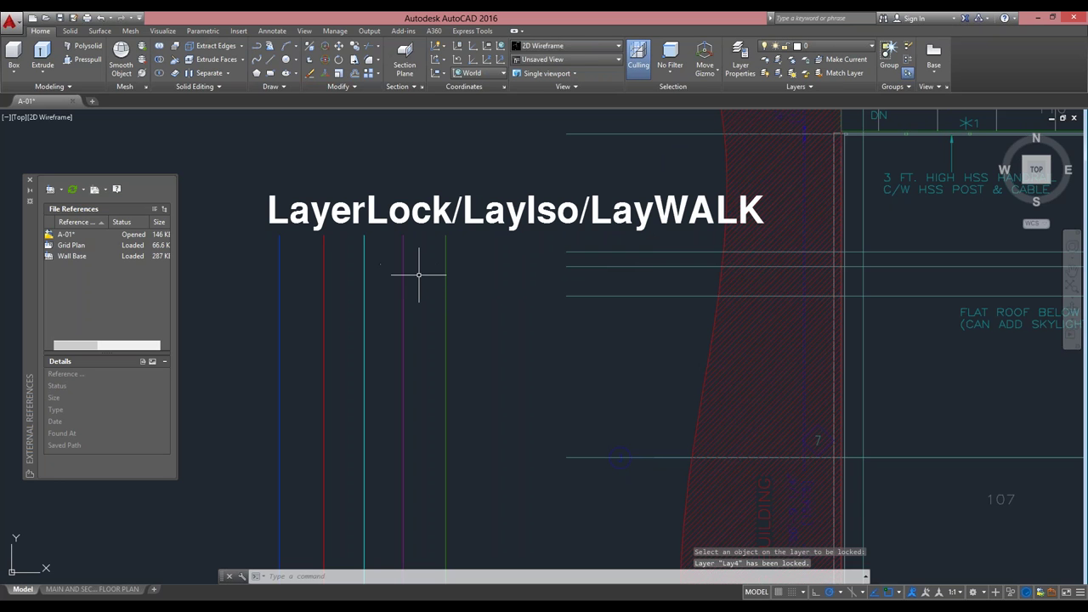
pyautogui.click(810, 72)
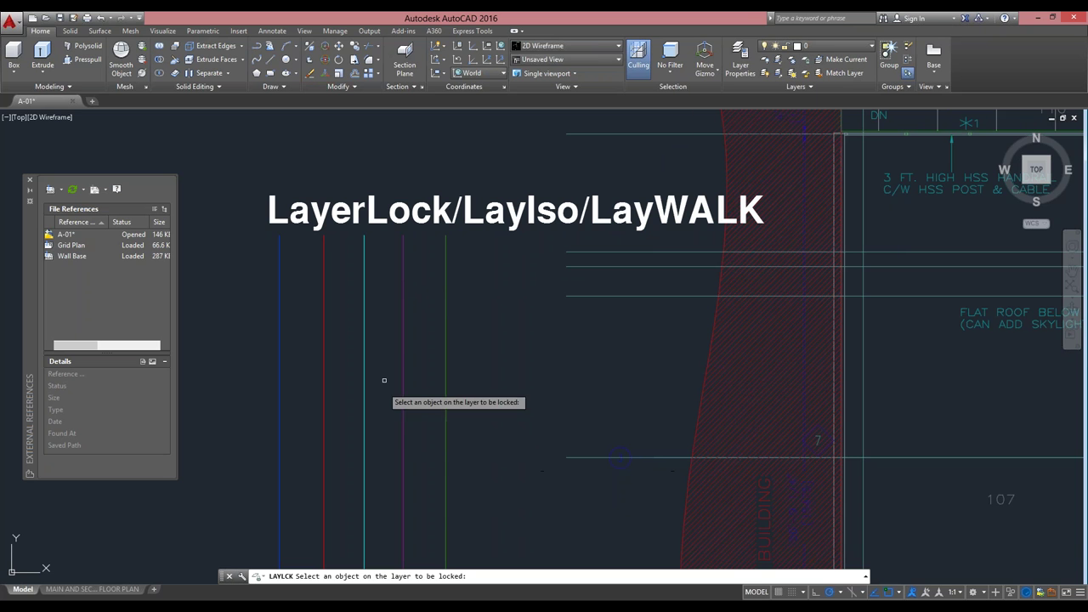
pyautogui.click(324, 361)
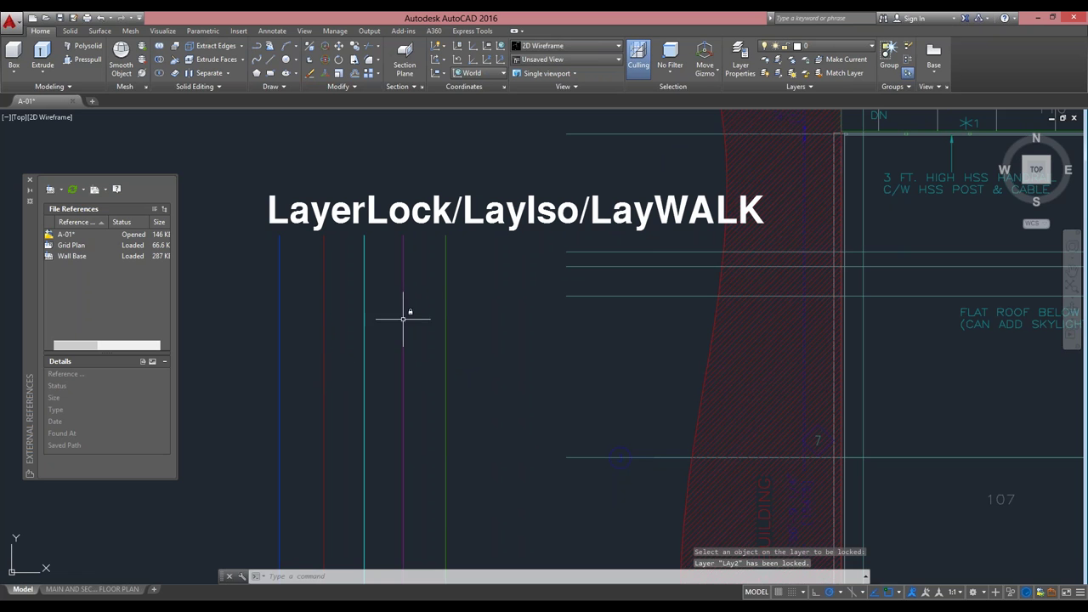
# Adjust the Locked layer fading slider in the Layers panel slideout.
pyautogui.click(804, 73)
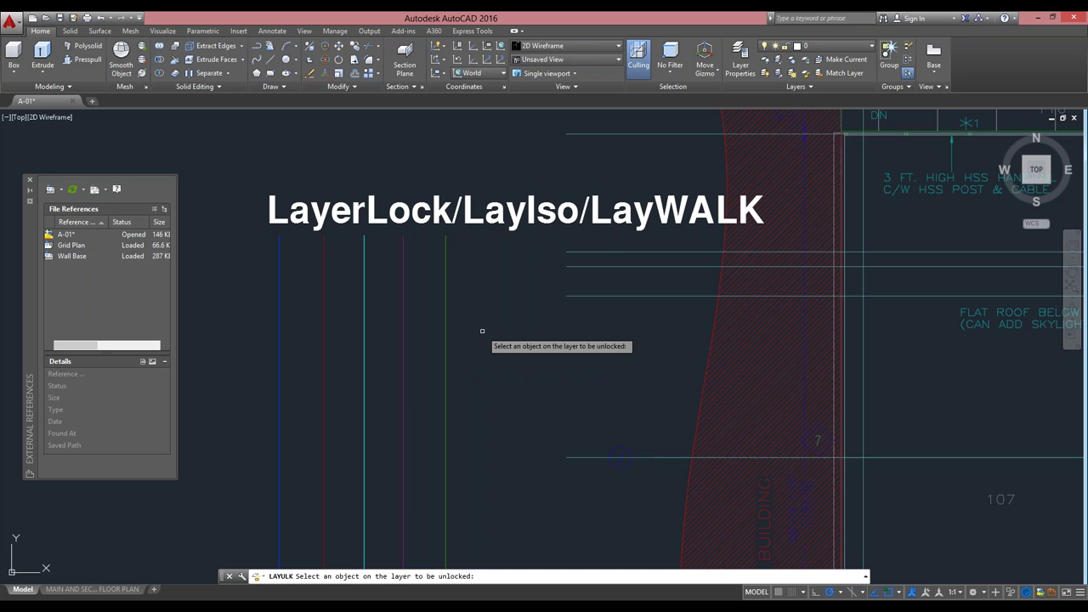
pyautogui.click(813, 84)
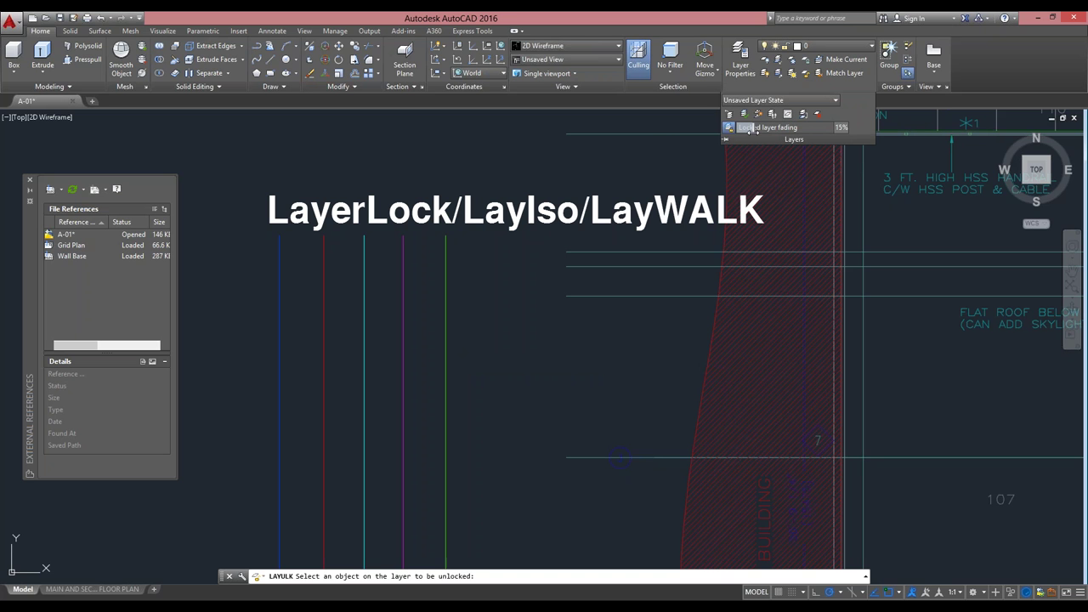
pyautogui.click(814, 86)
pyautogui.click(768, 128)
pyautogui.moveTo(829, 128); pyautogui.dragTo(859, 134)
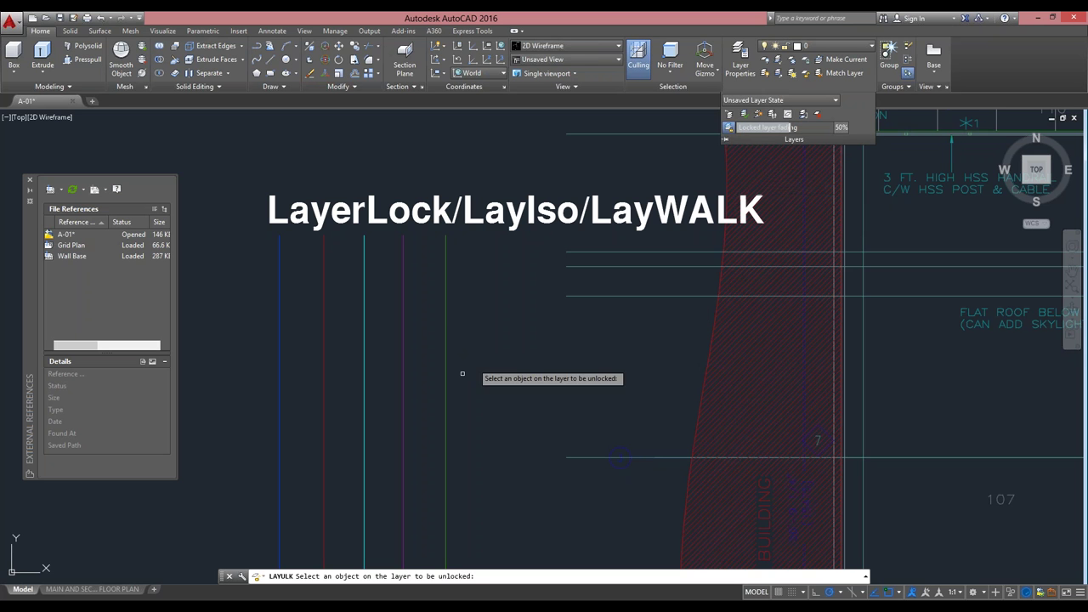
pyautogui.click(490, 332)
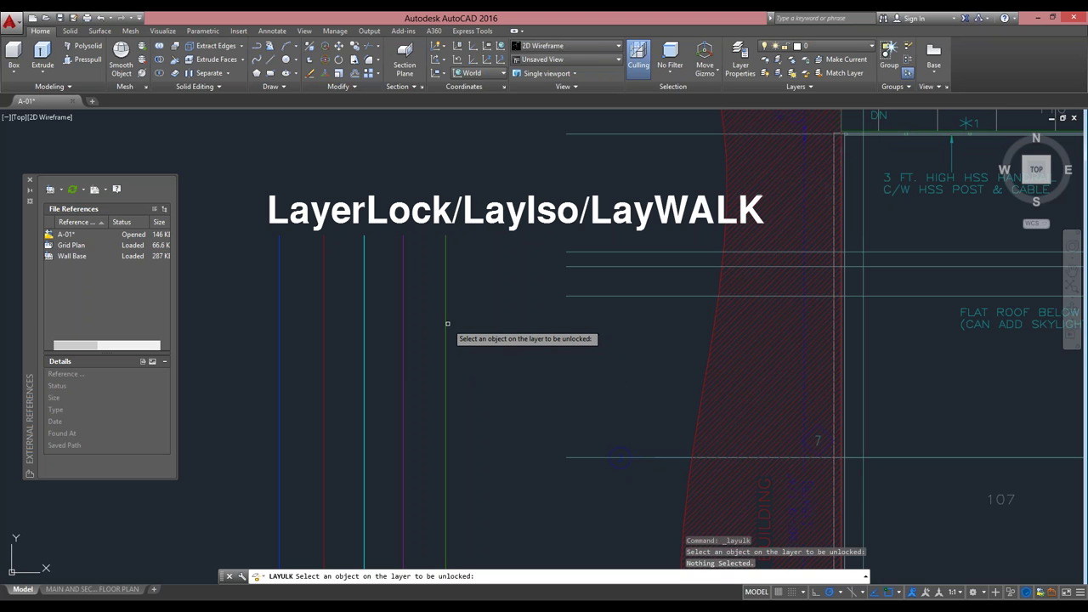
# Unlock the layers of the magenta (Lay4), green (Lay5), red and blue (Lay1) lines.
pyautogui.click(403, 361)
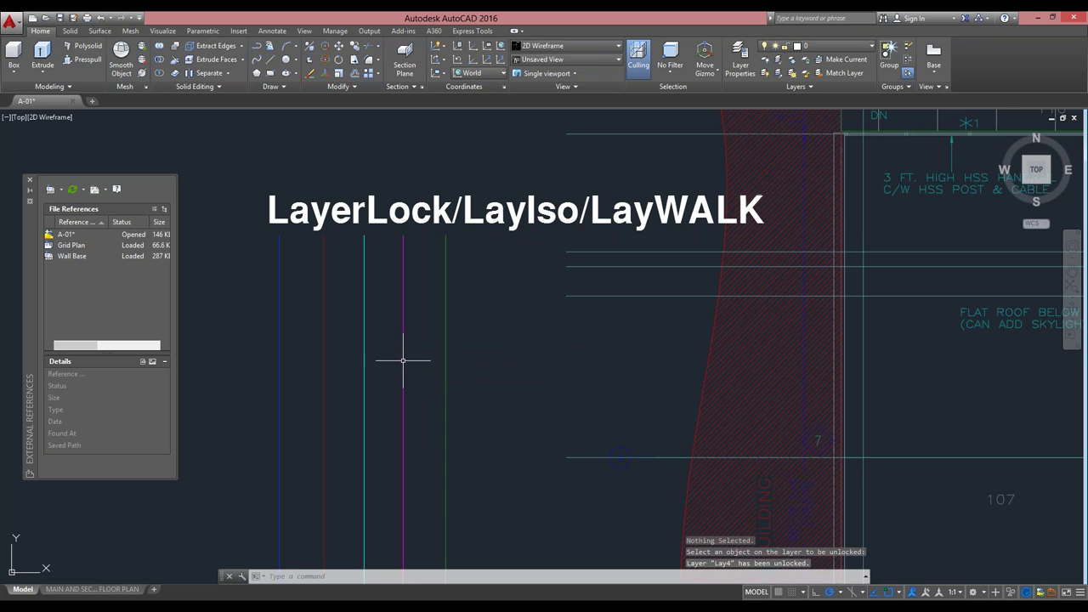
pyautogui.click(805, 73)
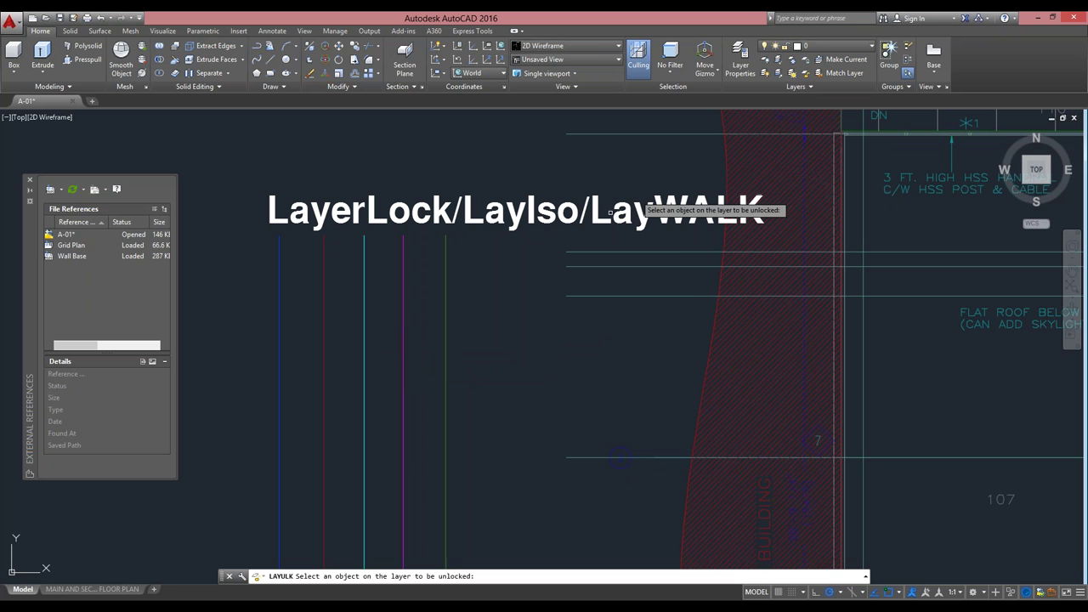
pyautogui.click(447, 287)
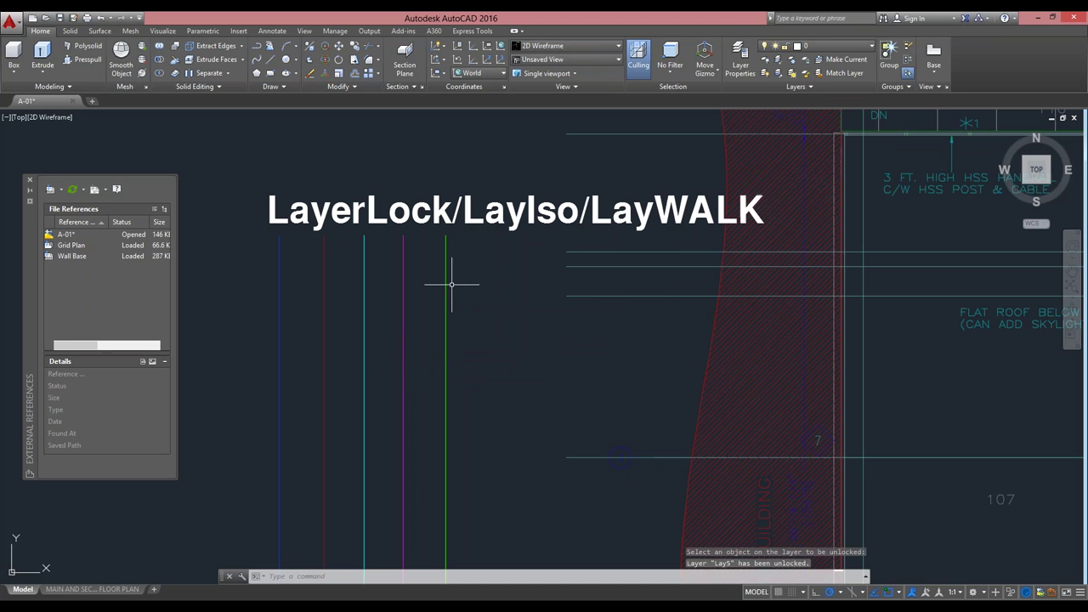
pyautogui.click(807, 74)
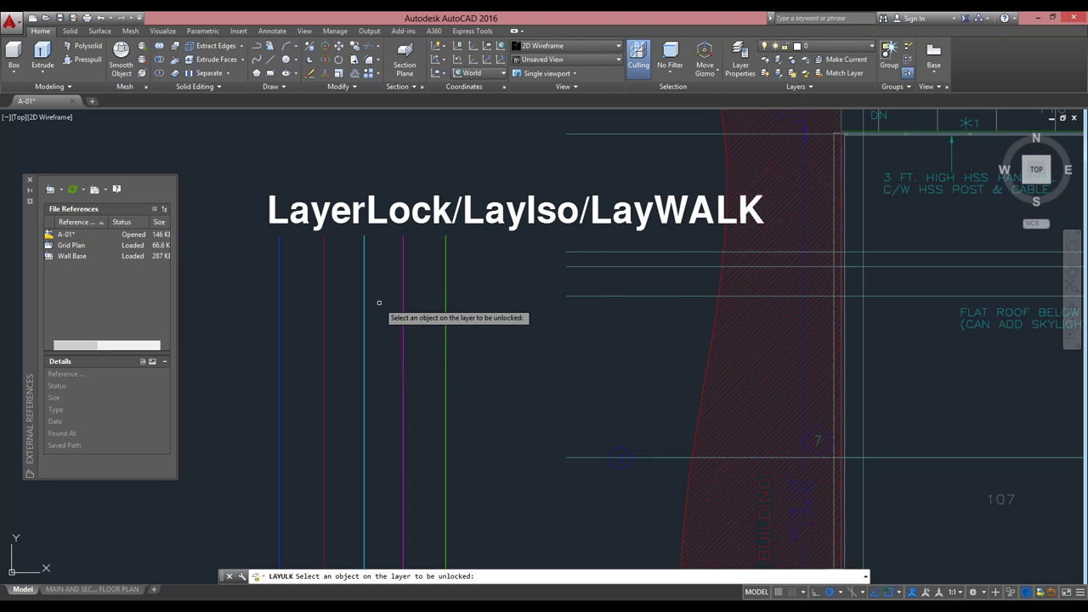
pyautogui.click(324, 330)
pyautogui.click(805, 74)
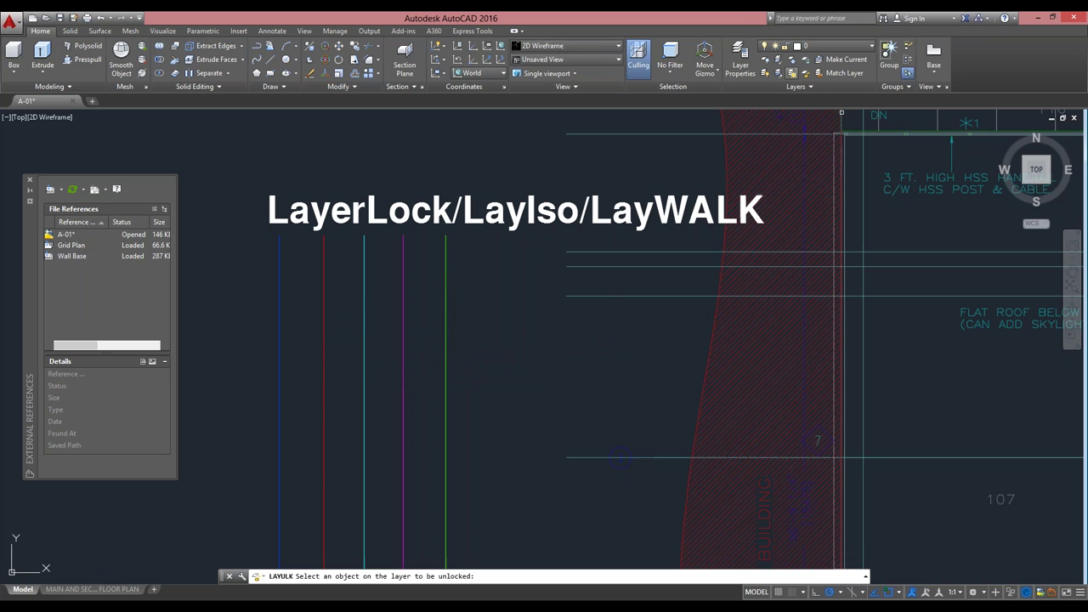
pyautogui.click(281, 341)
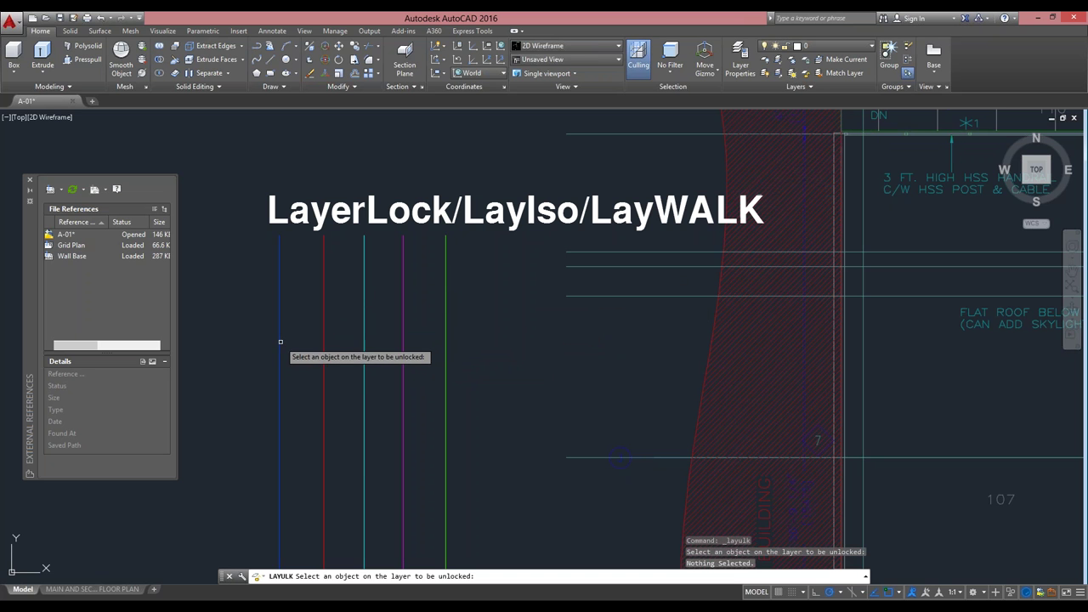
pyautogui.click(280, 342)
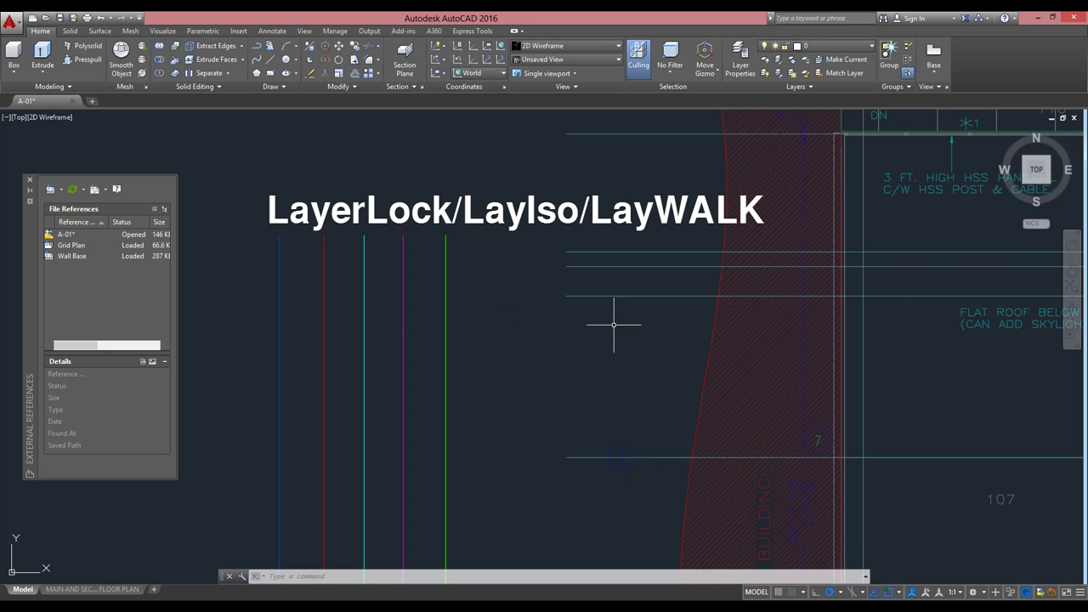
# Zoom out to show the whole floor plan beside the coloured demo lines.
pyautogui.scroll(-5, 388, 292)
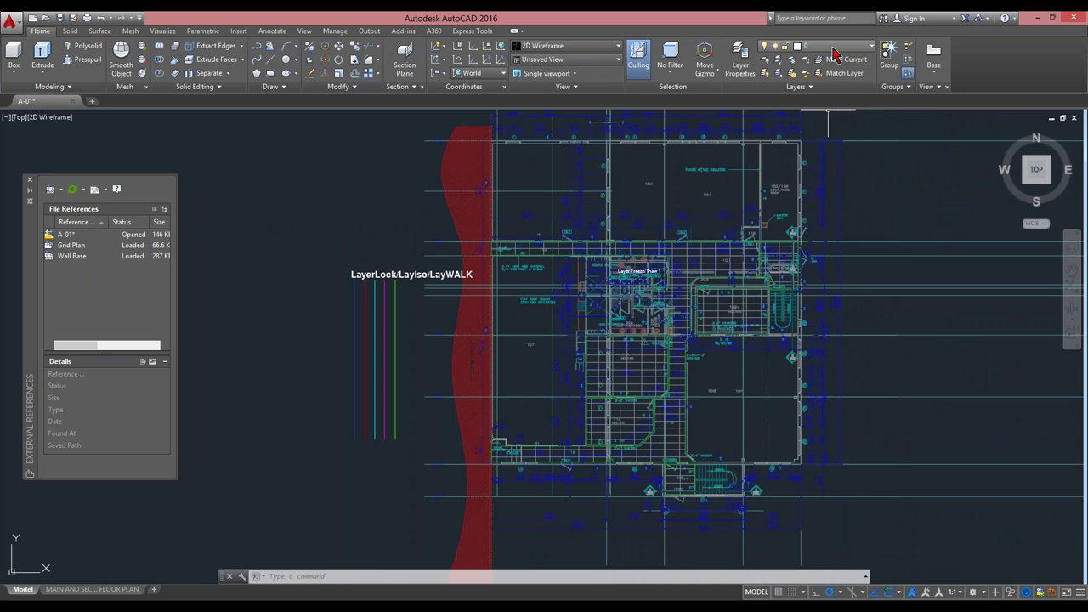
pyautogui.click(812, 89)
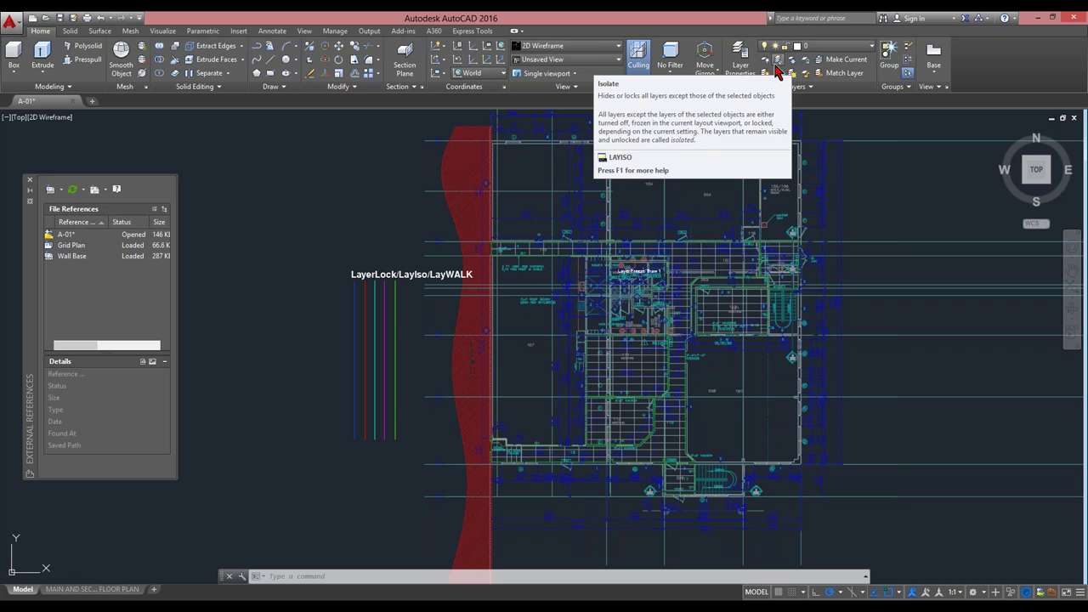
# Isolate the green and cyan line layers with LAYISO, leaving the floor plan xref out of the selection.
pyautogui.click(779, 60)
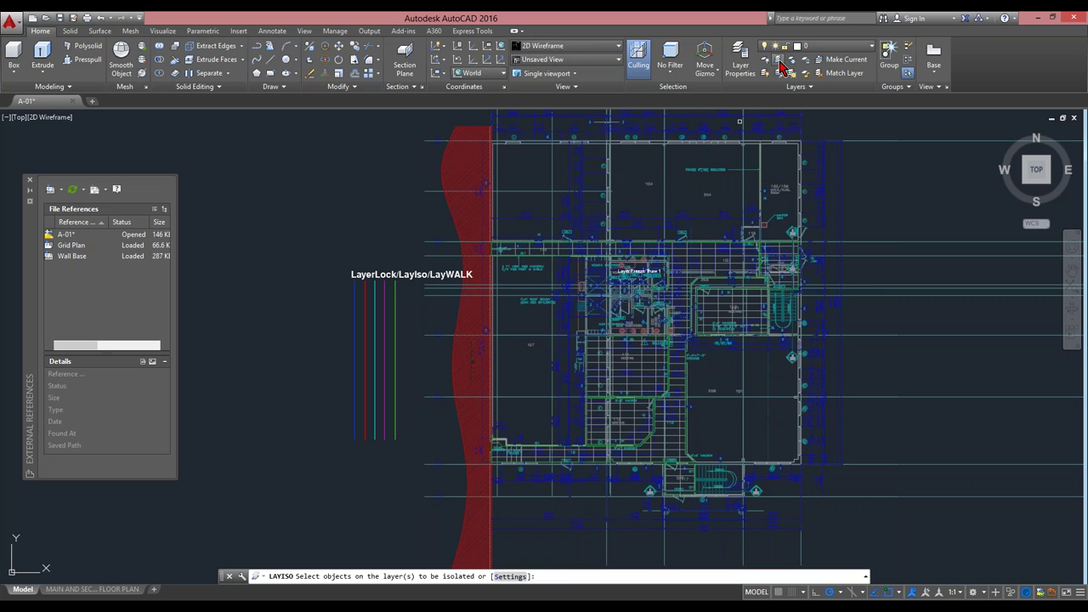
pyautogui.click(395, 323)
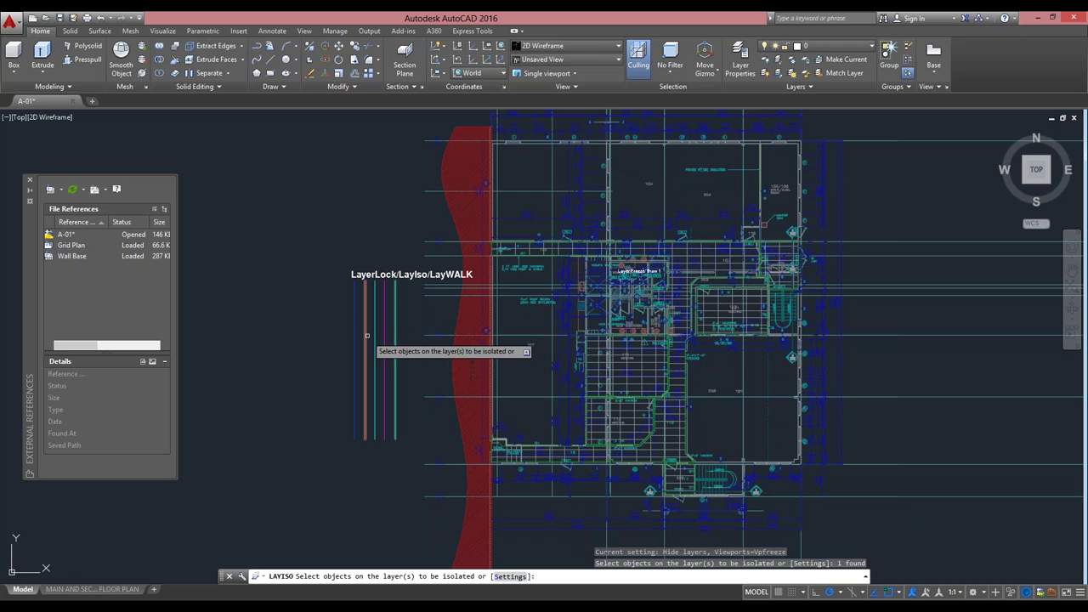
pyautogui.click(376, 338)
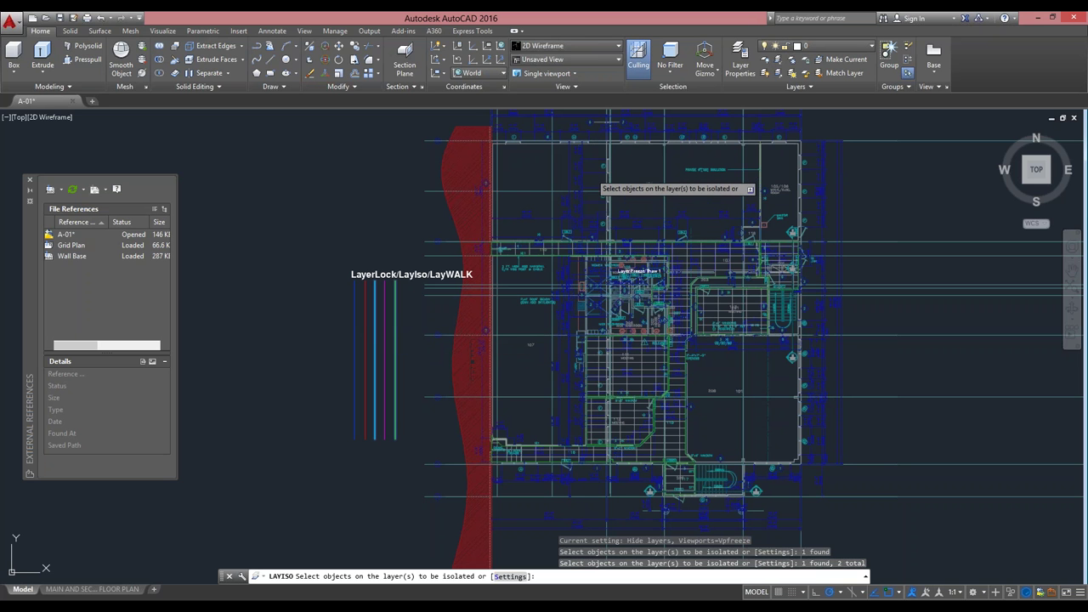
pyautogui.click(588, 183)
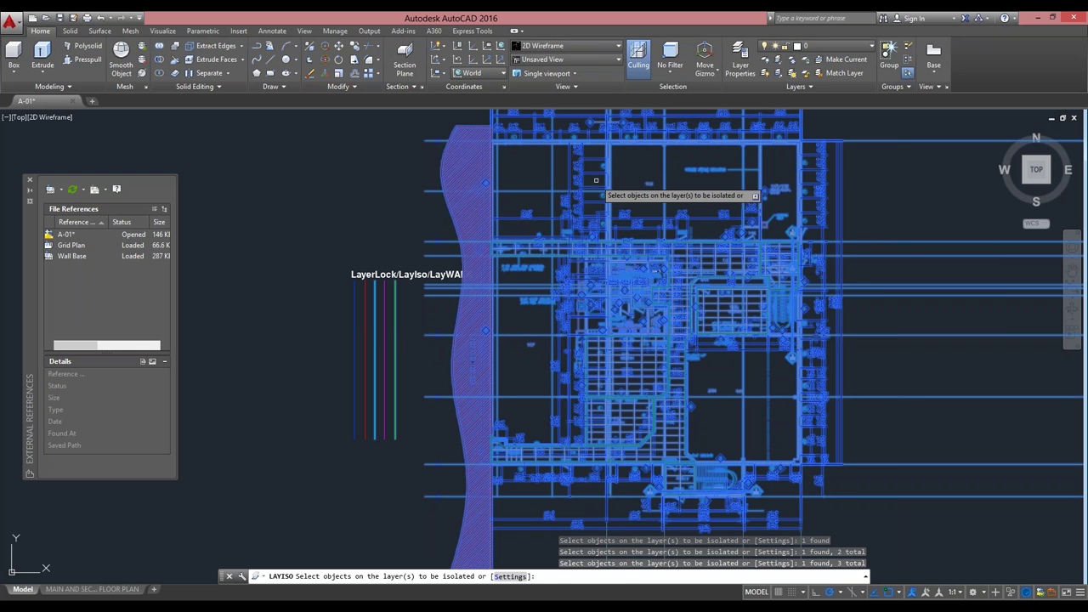
pyautogui.click(596, 177)
pyautogui.keyDown('shift'); pyautogui.click(599, 159); pyautogui.keyUp('shift')
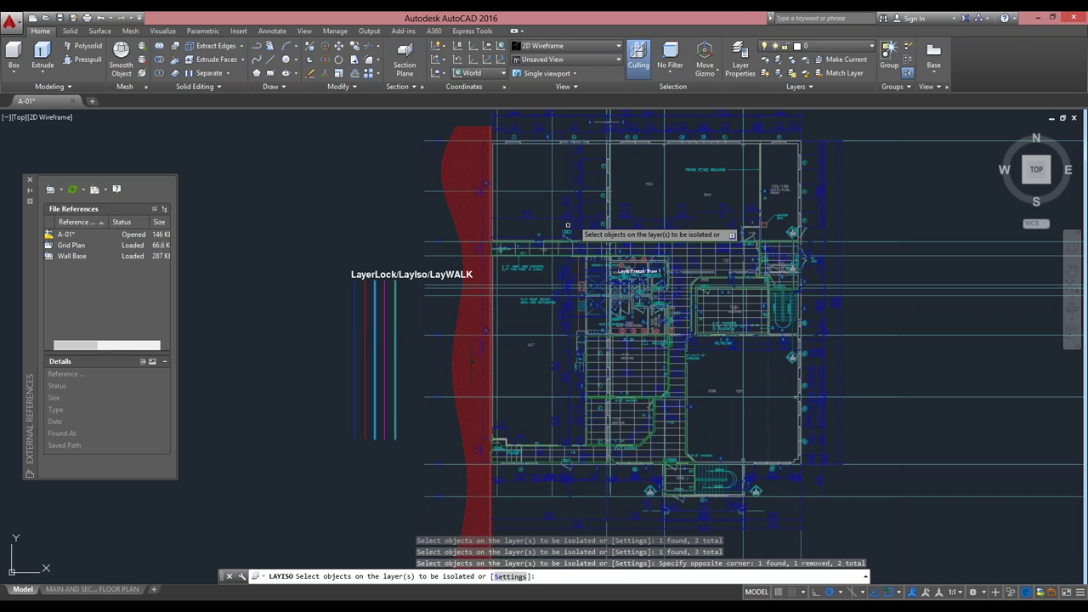
pyautogui.click(394, 326)
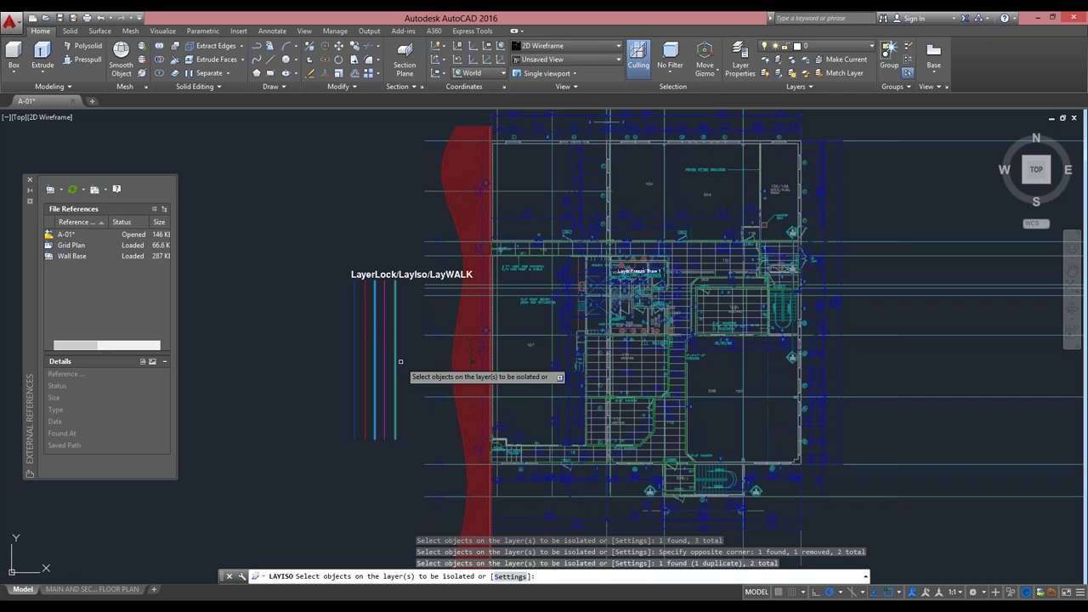
pyautogui.press('Return')
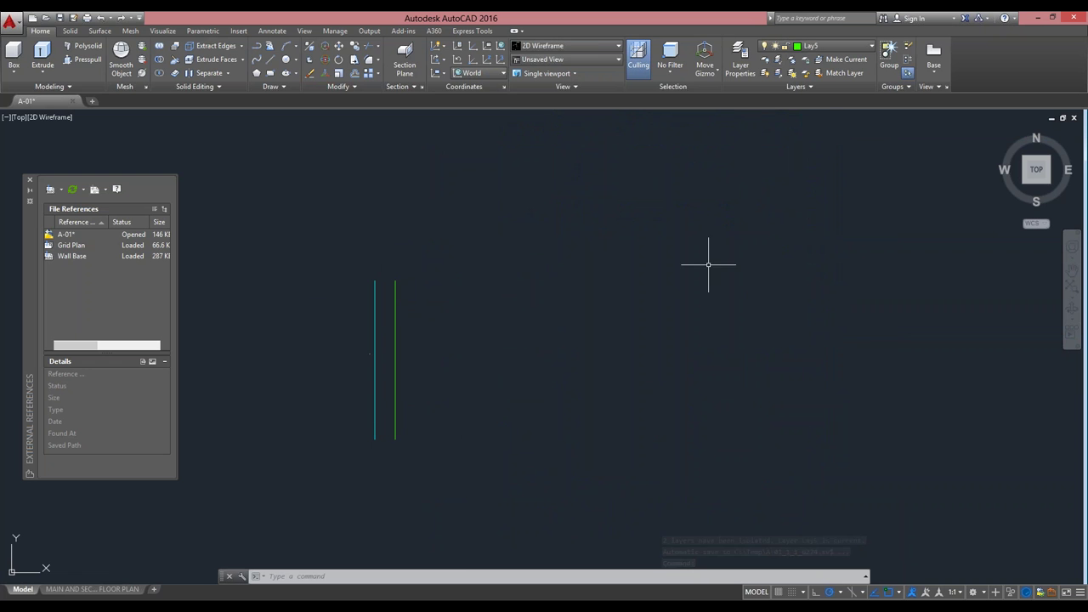
# Unisolate the layers with LAYUNISO so the full floor plan and all five lines return.
pyautogui.click(778, 77)
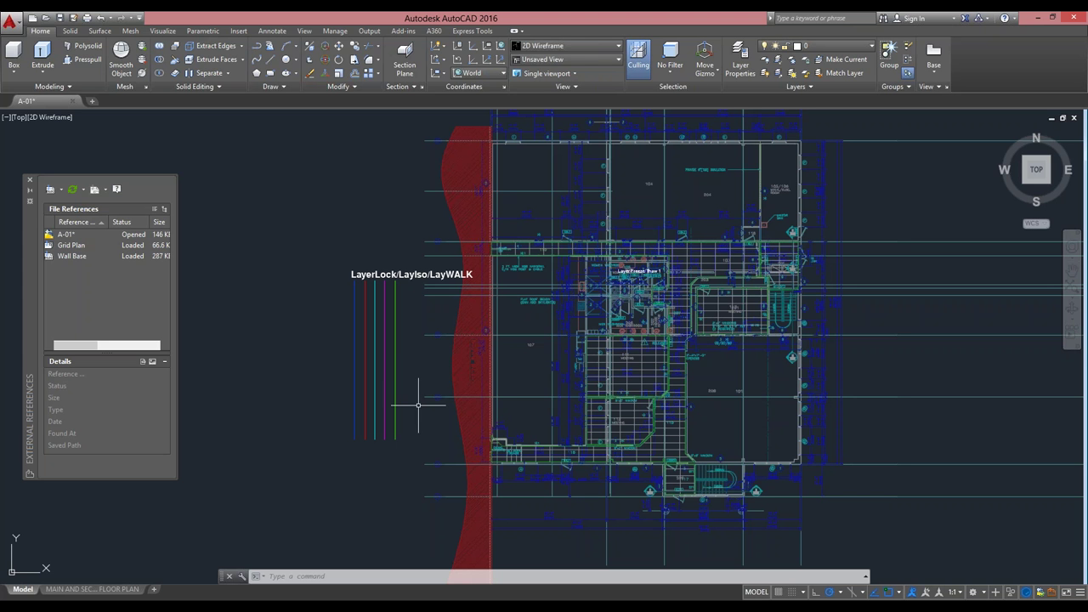
pyautogui.click(779, 88)
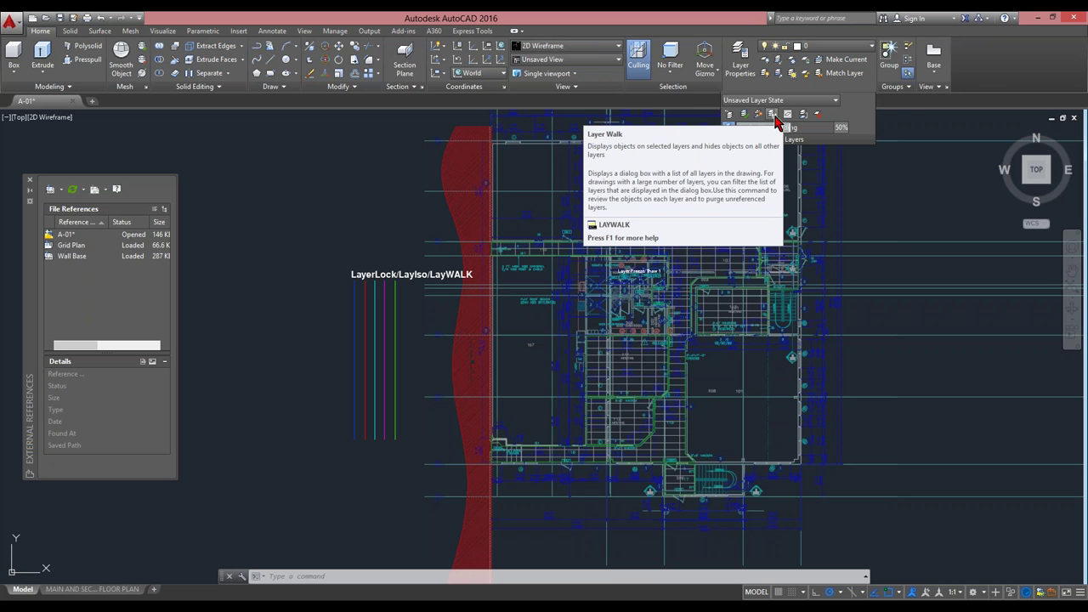
# Open the LayerWalk dialog and move it off the drawing to the upper left.
pyautogui.click(812, 135)
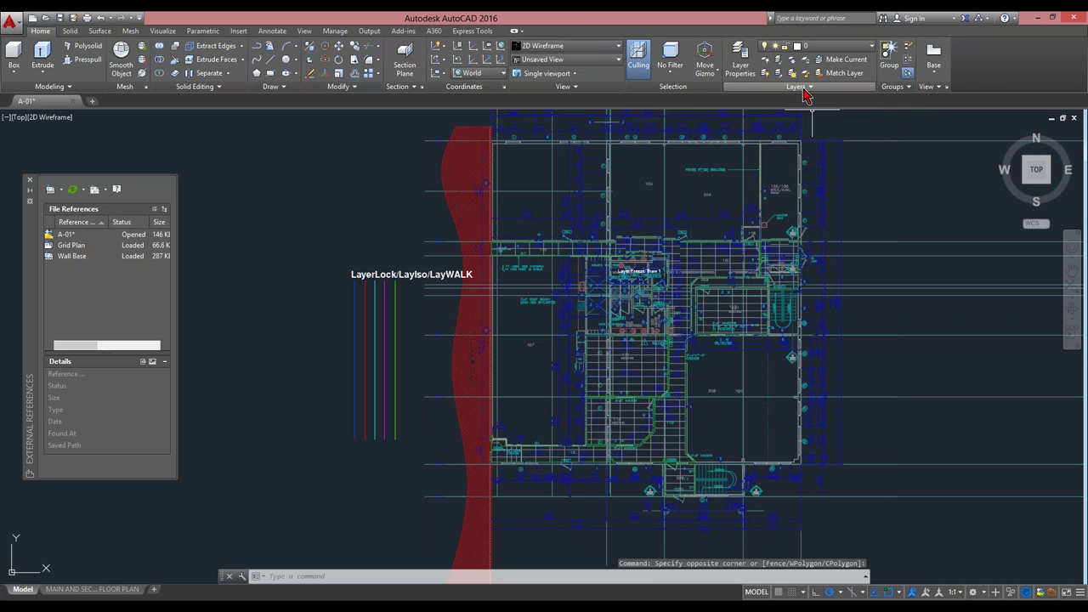
pyautogui.click(805, 88)
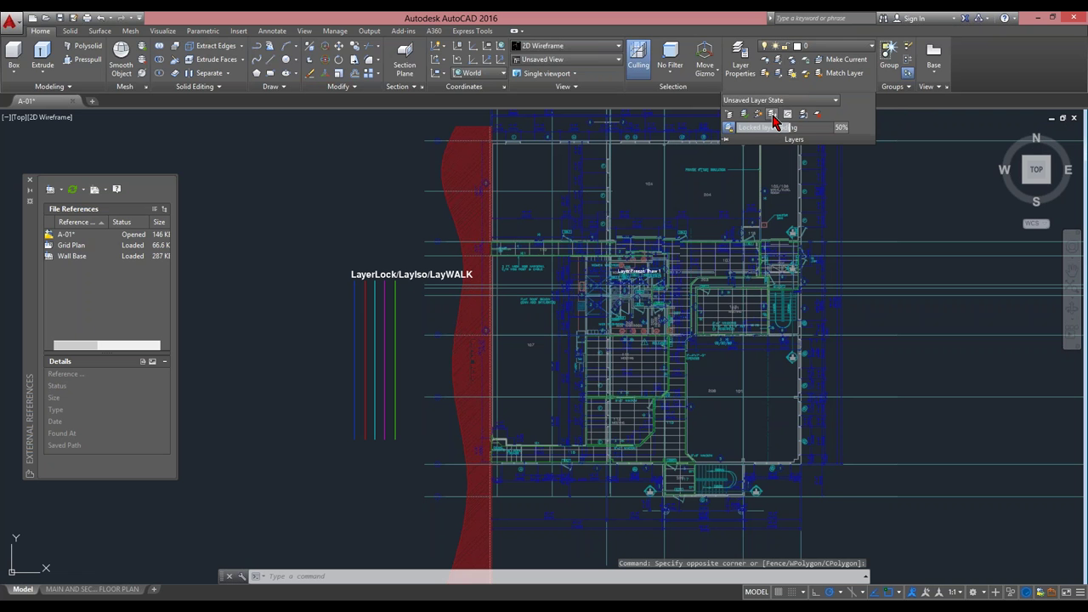
pyautogui.click(773, 116)
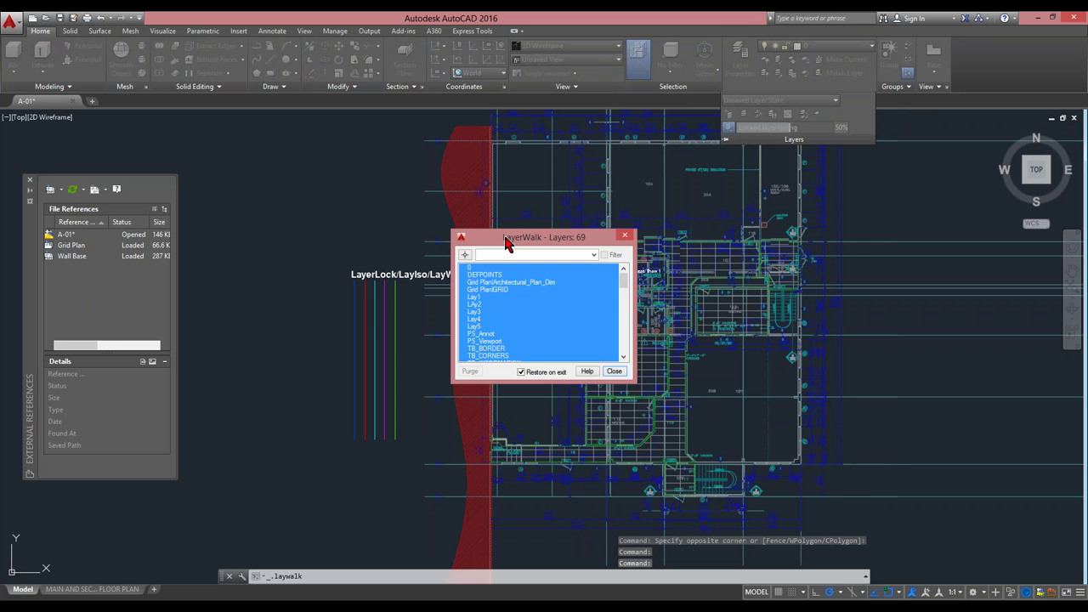
pyautogui.moveTo(506, 244); pyautogui.dragTo(333, 150)
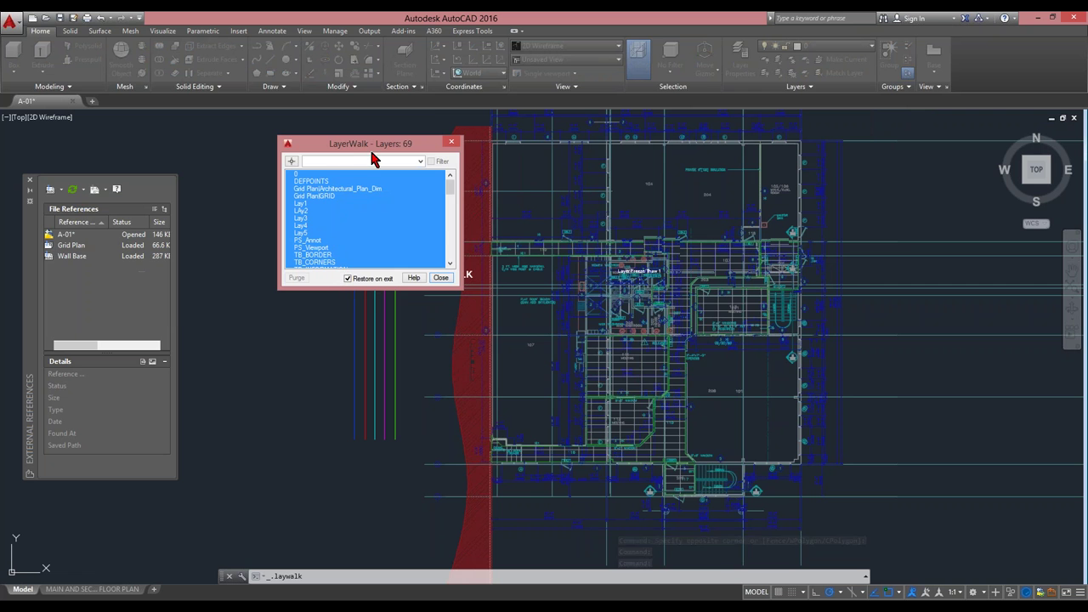
pyautogui.moveTo(370, 154)
pyautogui.mouseDown()
pyautogui.moveTo(341, 129)
pyautogui.moveTo(344, 103)
pyautogui.mouseUp()
# Walk the layers Lay1 alone, then add Lay2, Lay3, Lay4 and Lay5.
pyautogui.click(279, 151)
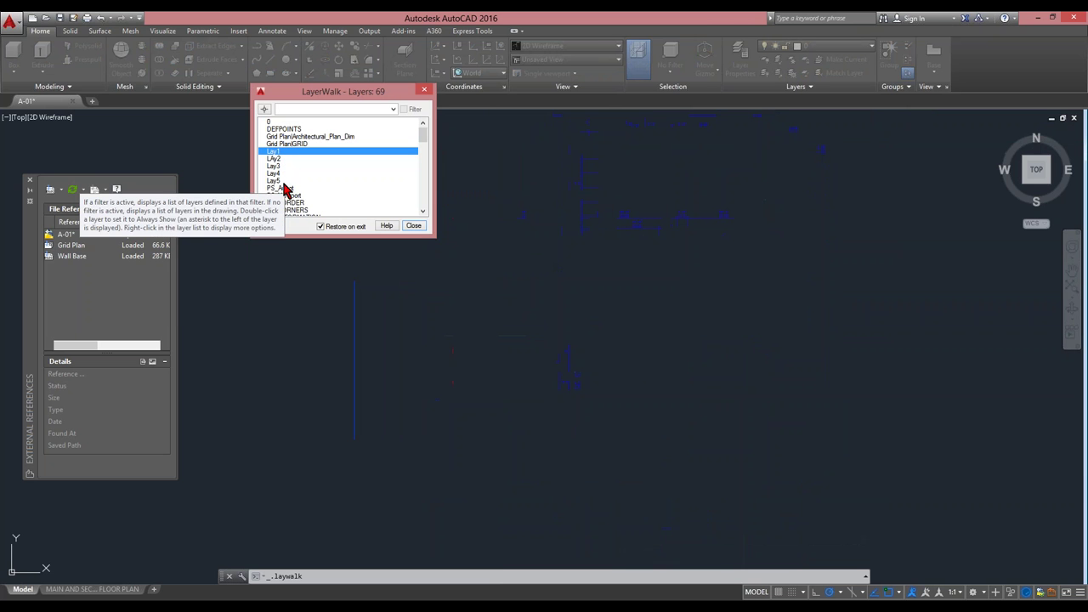
pyautogui.keyDown('ctrl'); pyautogui.click(282, 158); pyautogui.keyUp('ctrl')
pyautogui.keyDown('shift'); pyautogui.click(281, 173); pyautogui.keyUp('shift')
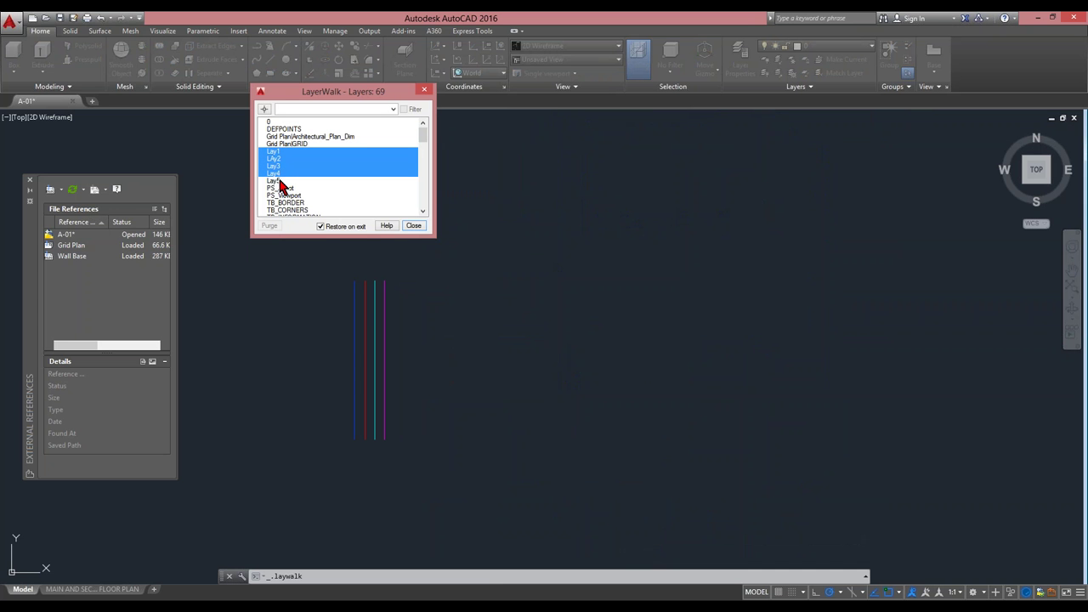
pyautogui.keyDown('shift'); pyautogui.click(279, 181); pyautogui.keyUp('shift')
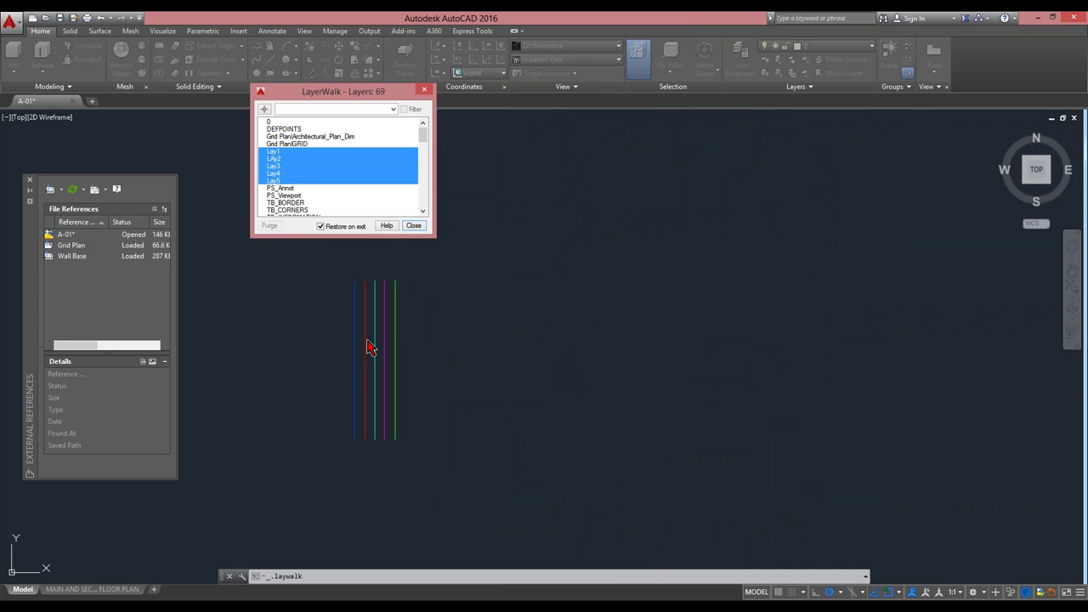
# Preview Wall Base Locker, then Fridge, then add Center, Door, Locker, Post and RoomTag.
pyautogui.scroll(-10, 319, 196)
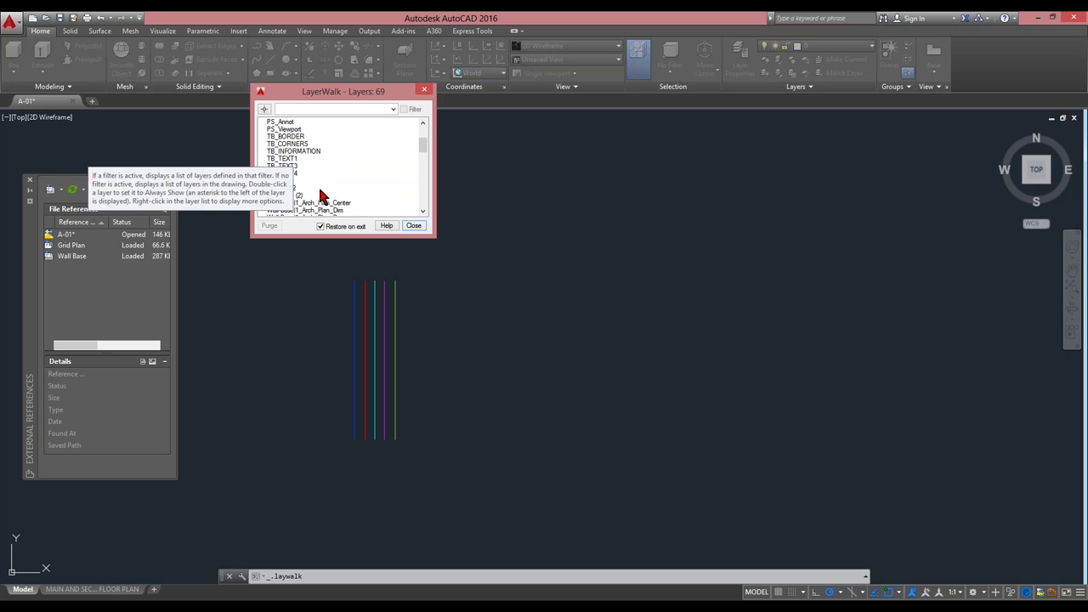
pyautogui.click(381, 182)
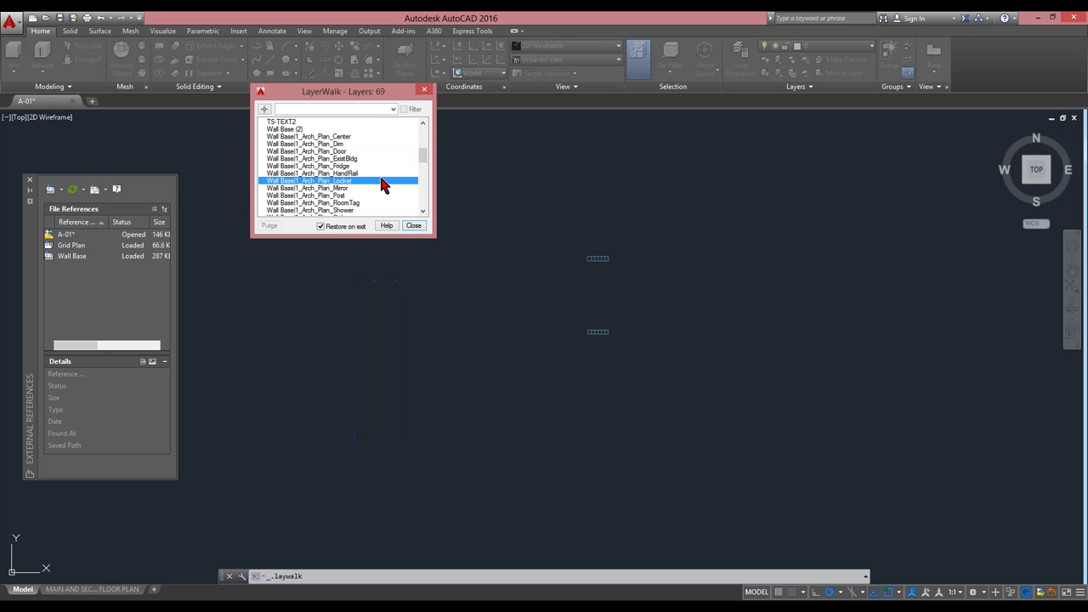
pyautogui.click(361, 166)
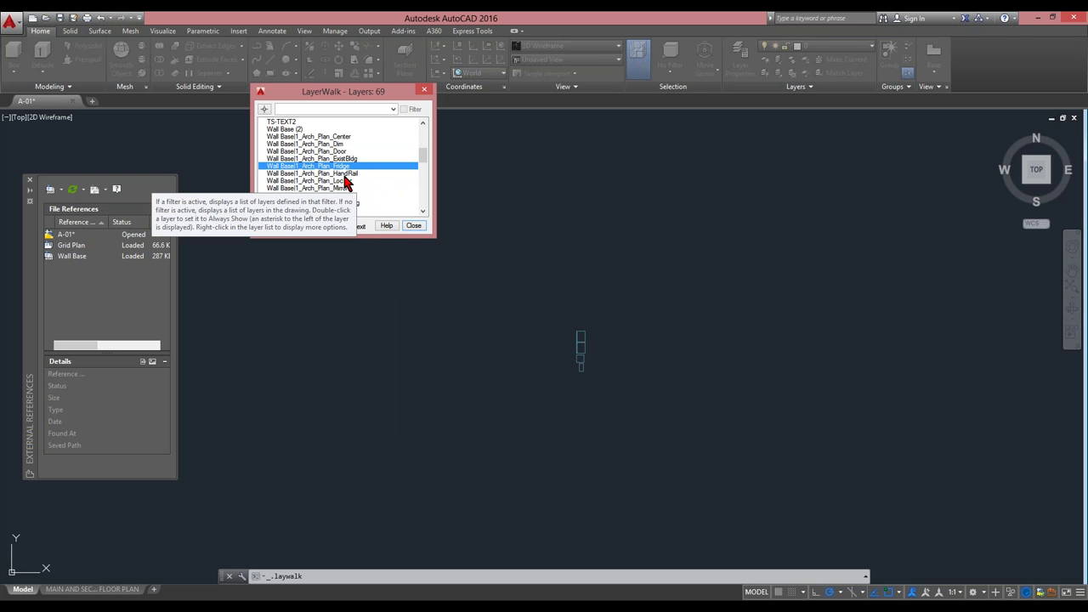
pyautogui.keyDown('ctrl'); pyautogui.click(335, 137); pyautogui.keyUp('ctrl')
pyautogui.keyDown('ctrl'); pyautogui.click(336, 150); pyautogui.keyUp('ctrl')
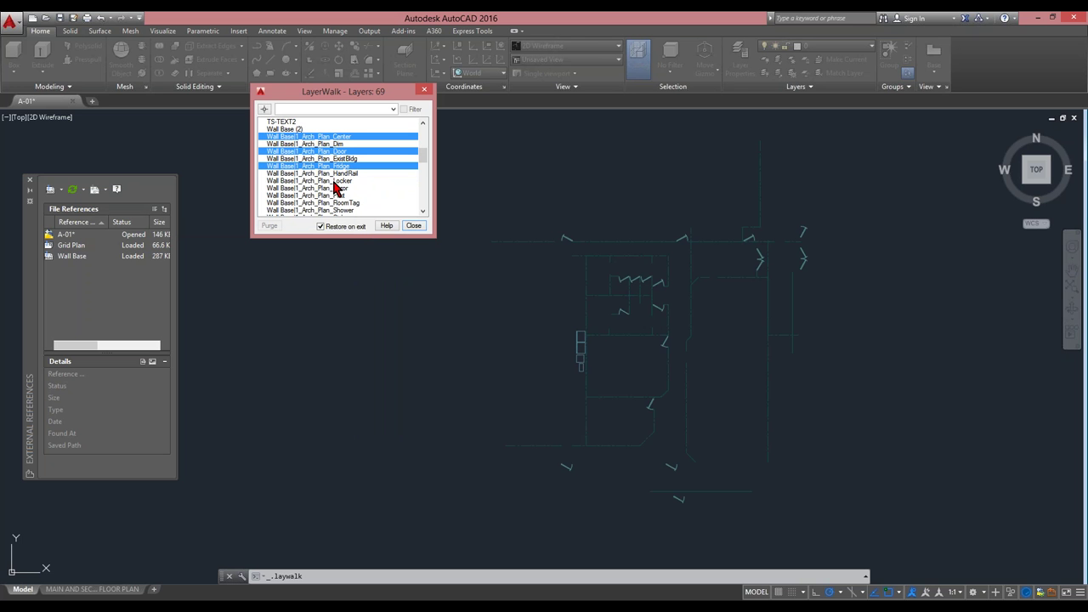
pyautogui.keyDown('ctrl'); pyautogui.click(336, 181); pyautogui.keyUp('ctrl')
pyautogui.keyDown('ctrl'); pyautogui.click(335, 195); pyautogui.keyUp('ctrl')
pyautogui.keyDown('ctrl'); pyautogui.click(340, 203); pyautogui.keyUp('ctrl')
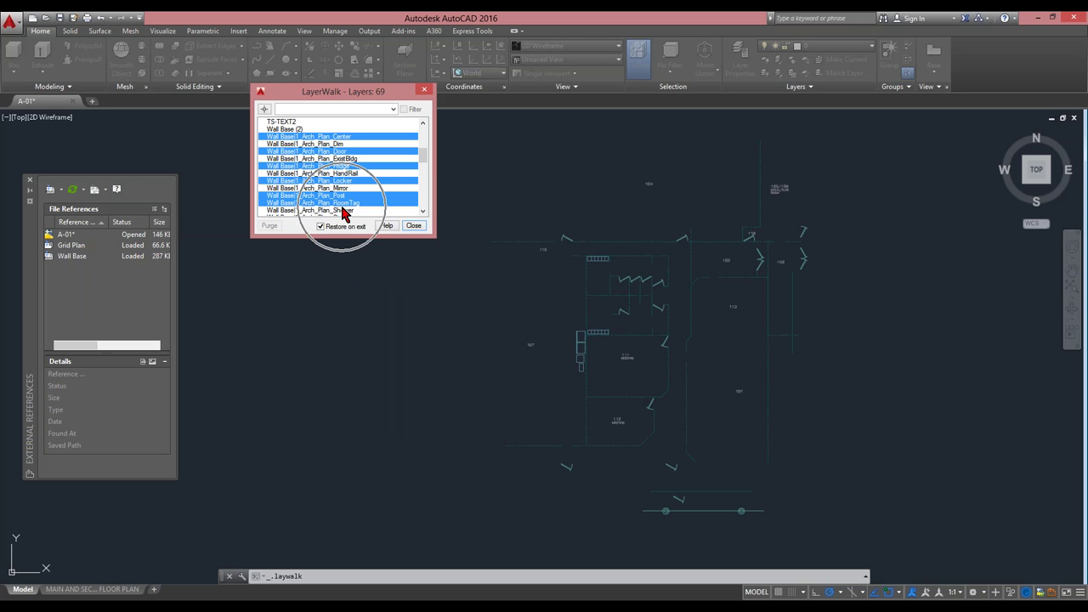
# Add Wall, Wall_Annot, Wall_ColClad, WC and WinSec, then close LayerWalk restoring all layers.
pyautogui.scroll(-3, 343, 212)
pyautogui.keyDown('ctrl'); pyautogui.click(348, 180); pyautogui.keyUp('ctrl')
pyautogui.keyDown('ctrl'); pyautogui.click(351, 188); pyautogui.keyUp('ctrl')
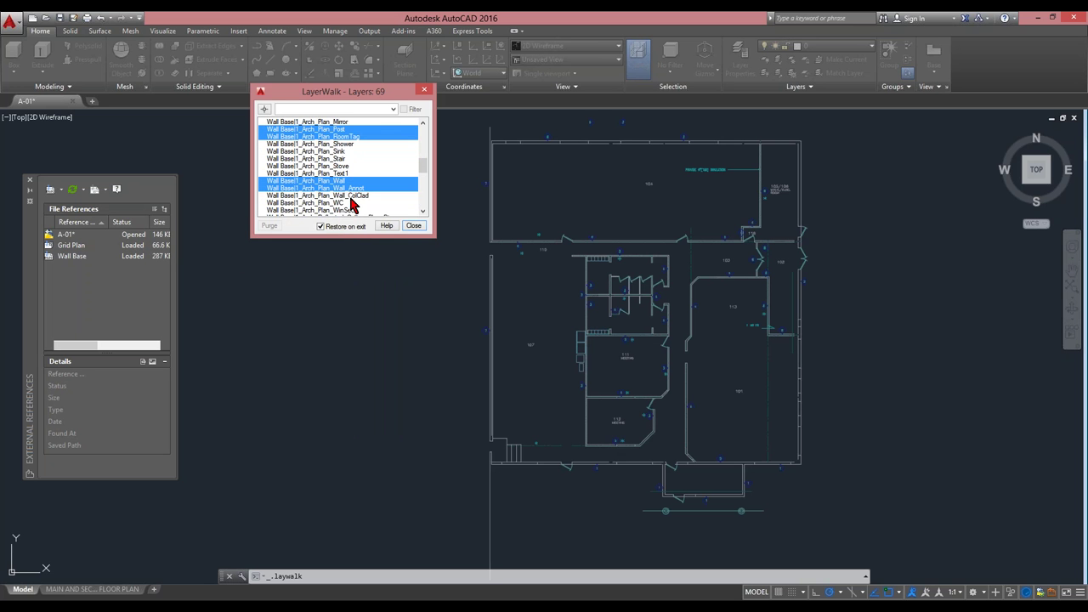
pyautogui.keyDown('ctrl'); pyautogui.click(351, 197); pyautogui.keyUp('ctrl')
pyautogui.keyDown('ctrl'); pyautogui.click(351, 203); pyautogui.keyUp('ctrl')
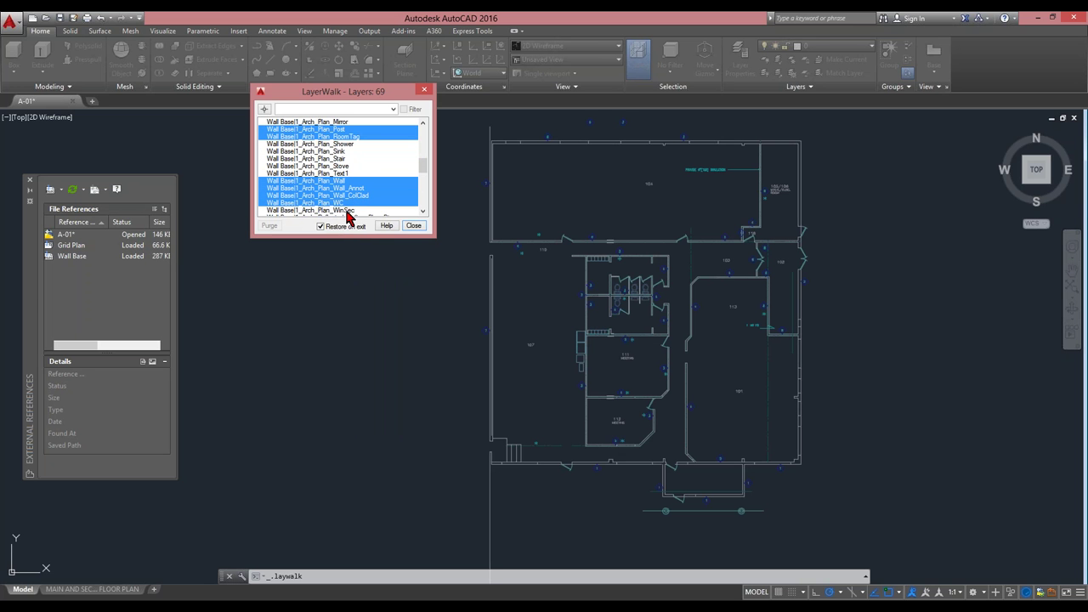
pyautogui.keyDown('ctrl'); pyautogui.click(346, 210); pyautogui.keyUp('ctrl')
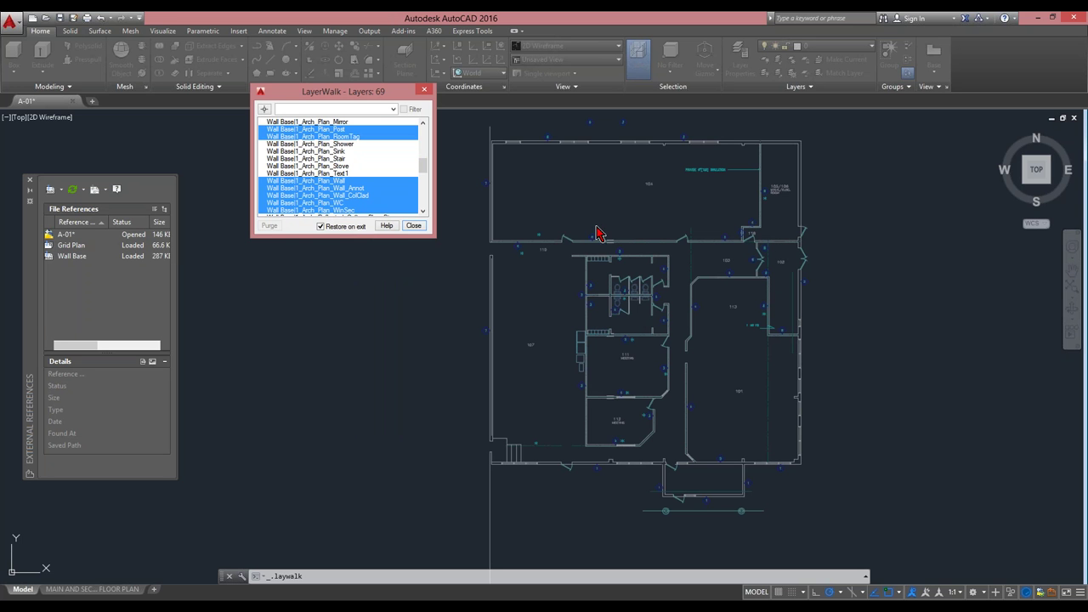
pyautogui.click(415, 227)
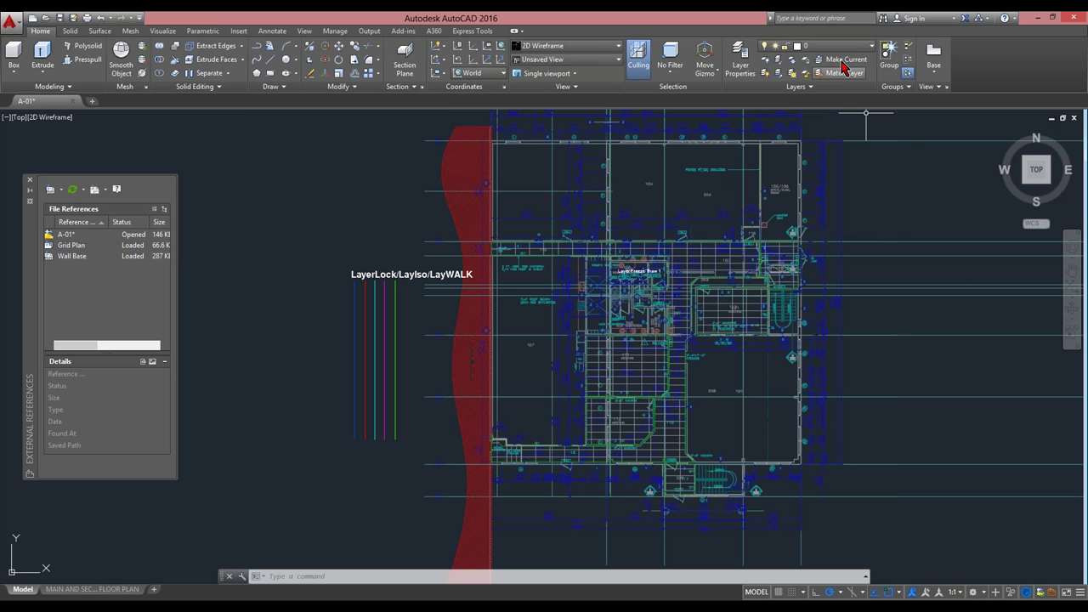
# Reopen LayerWalk and drag-select a range of Wall Base layers to display.
pyautogui.click(795, 87)
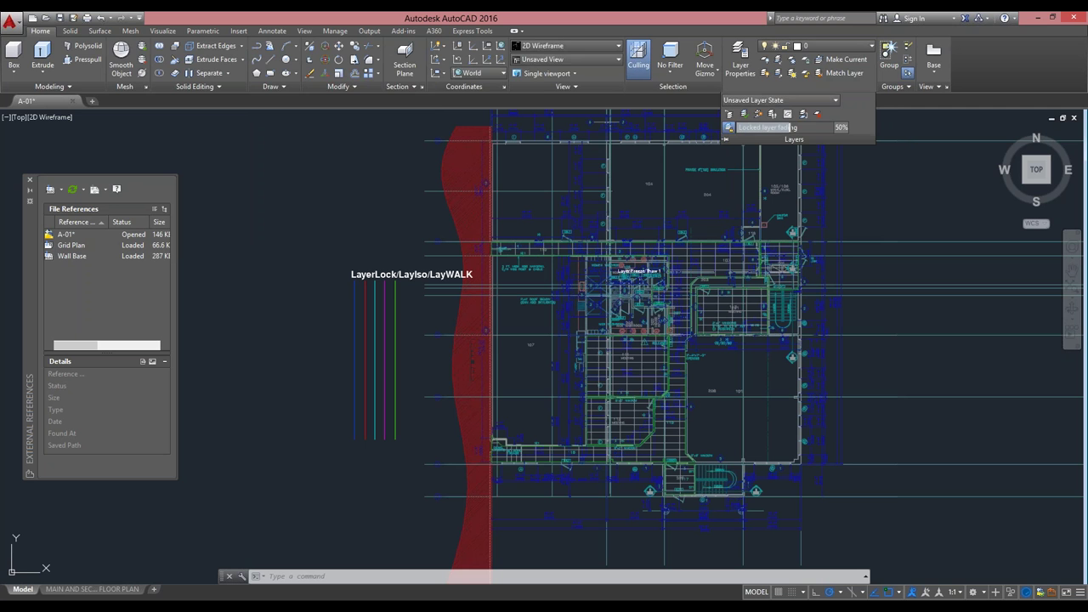
pyautogui.click(773, 115)
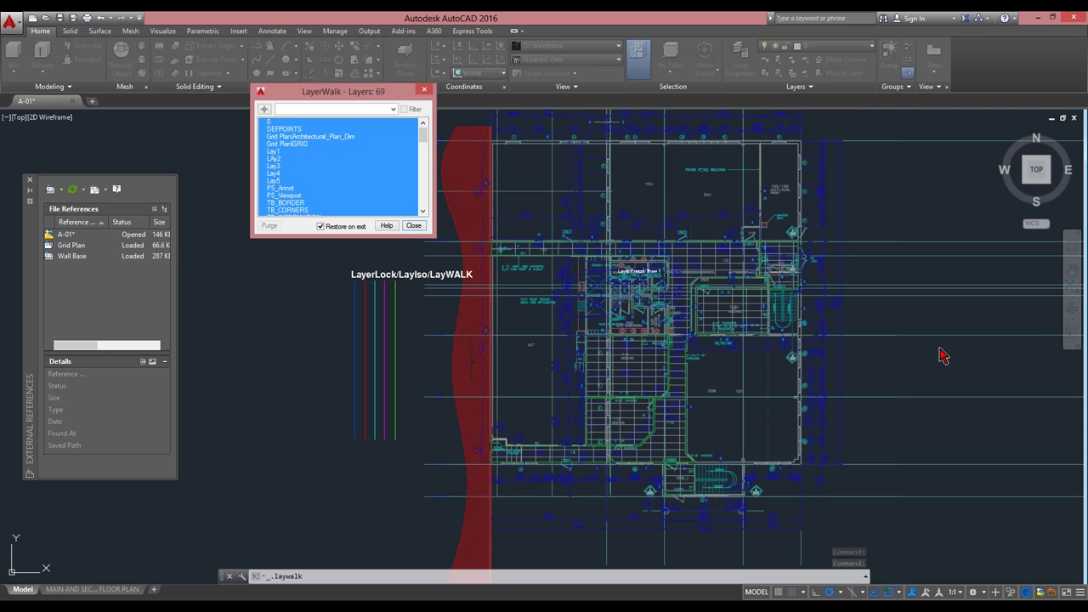
pyautogui.click(323, 182)
pyautogui.scroll(-10, 340, 191)
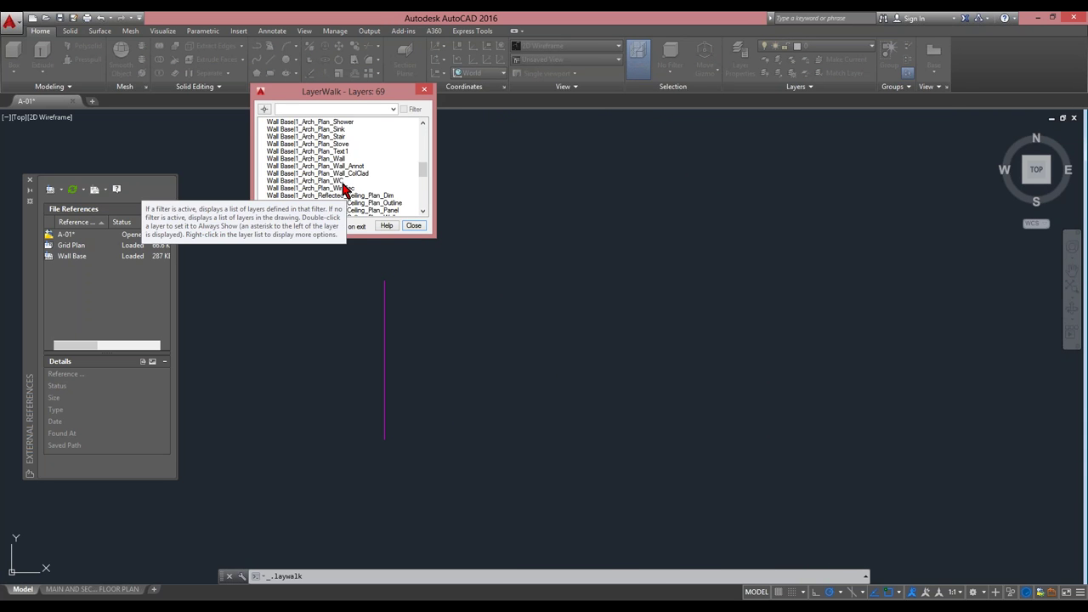
pyautogui.moveTo(344, 189)
pyautogui.mouseDown()
pyautogui.moveTo(318, 195)
pyautogui.moveTo(323, 221)
pyautogui.moveTo(342, 169)
pyautogui.mouseUp()
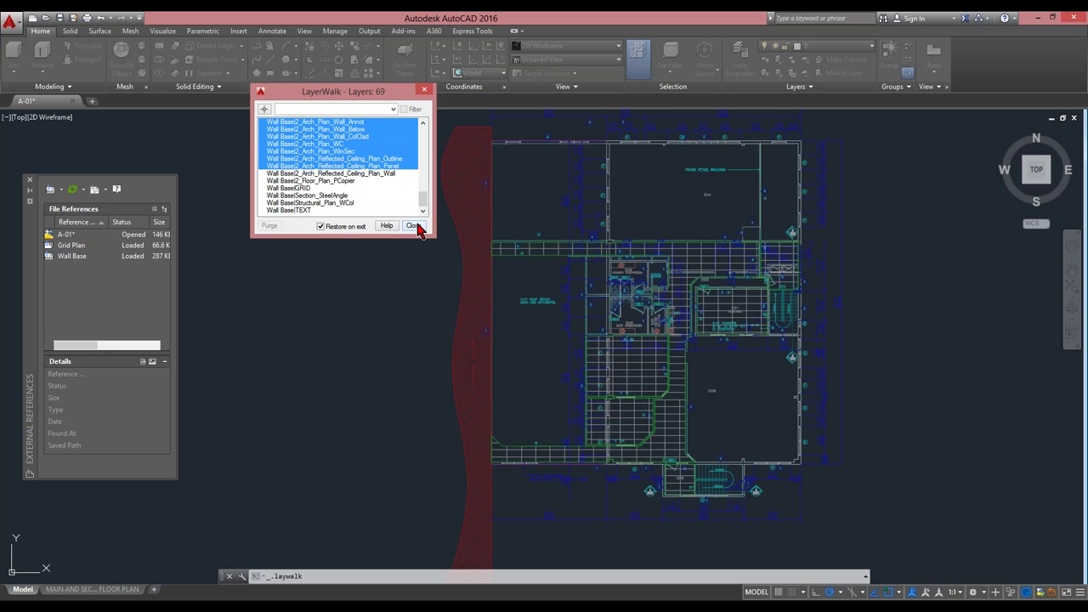
# Clear Restore on exit, close LayerWalk, and accept the layer-state warning.
pyautogui.click(323, 228)
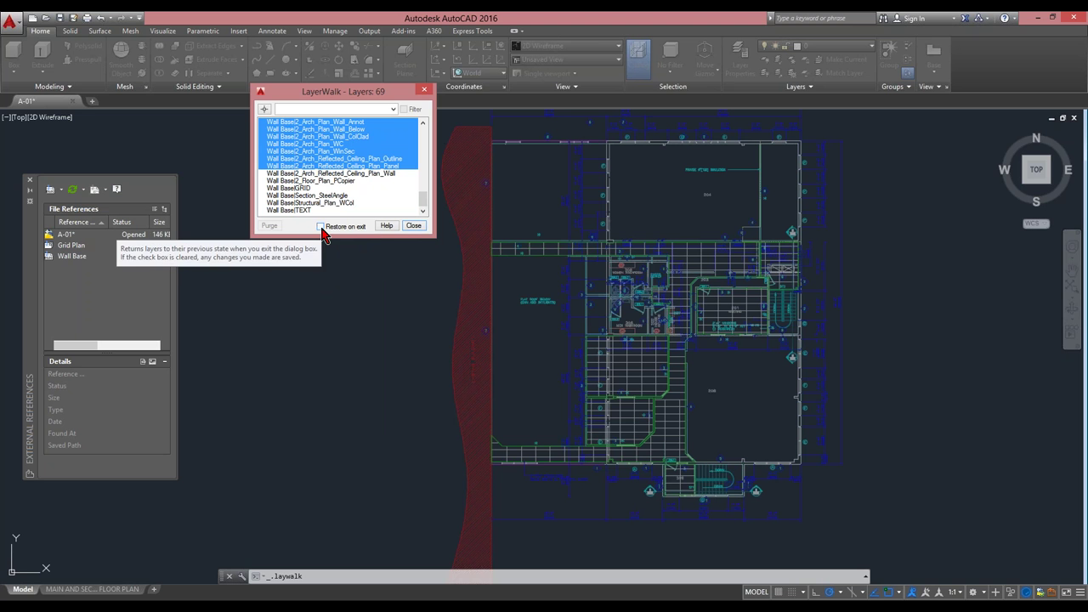
pyautogui.click(414, 228)
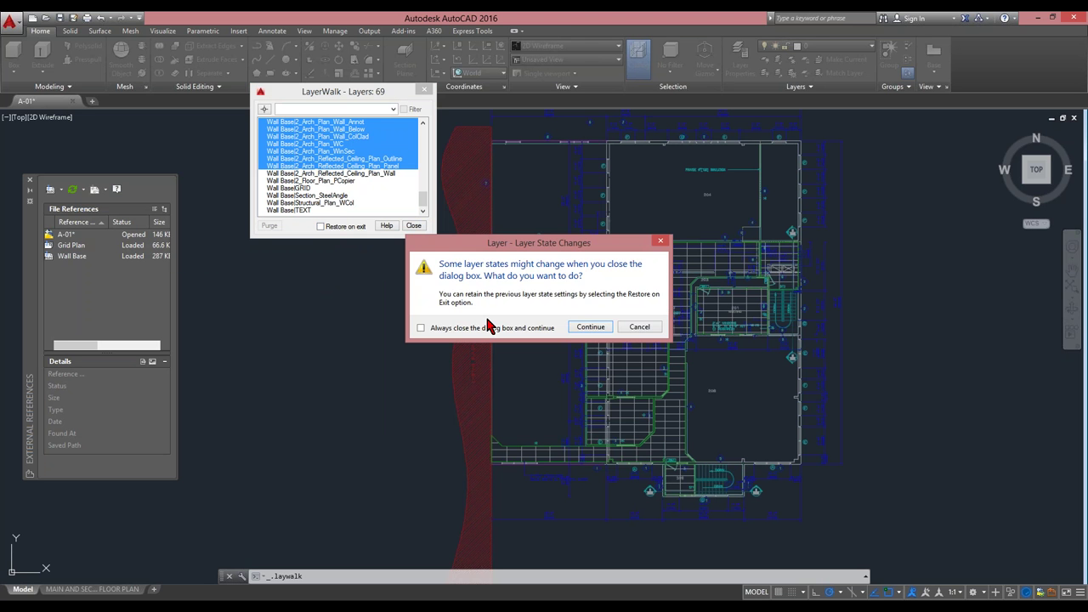
pyautogui.click(591, 327)
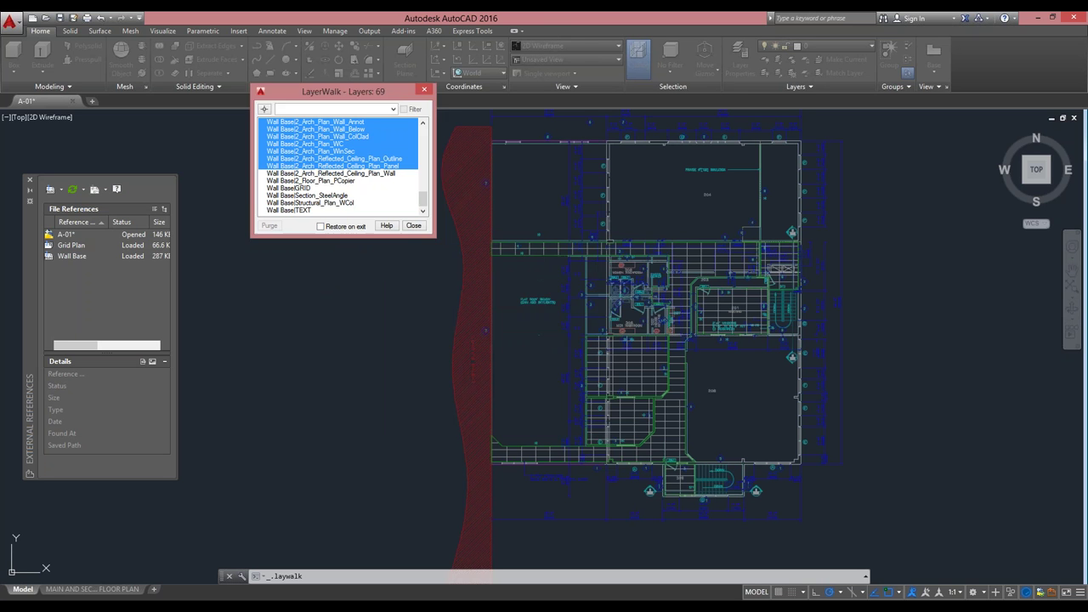
pyautogui.click(588, 335)
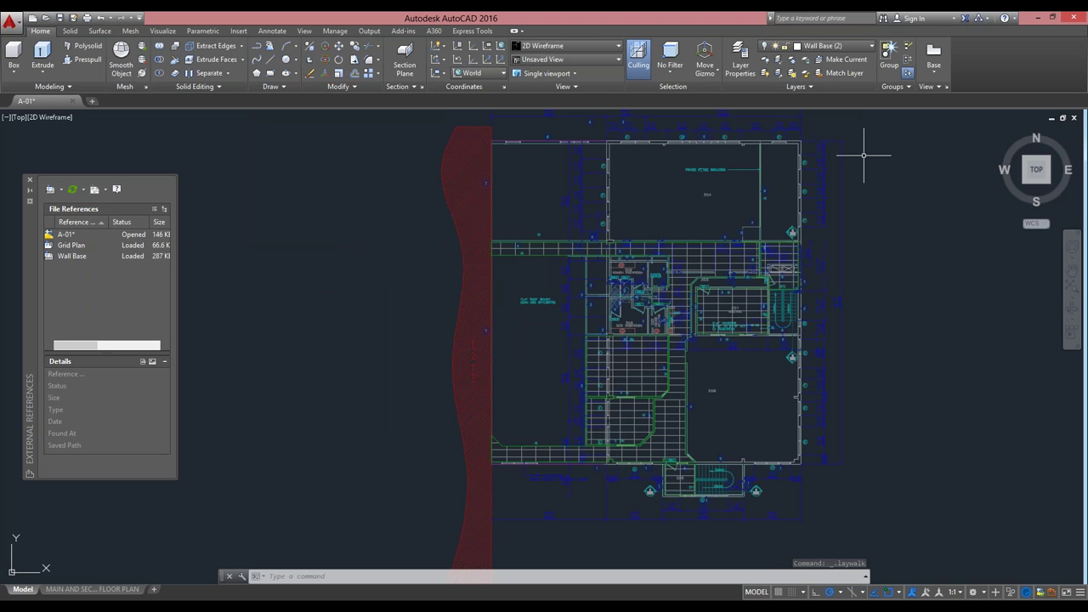
# Restore the previous layer state with Layer Previous, then enter a command that opens View Manager.
pyautogui.click(795, 86)
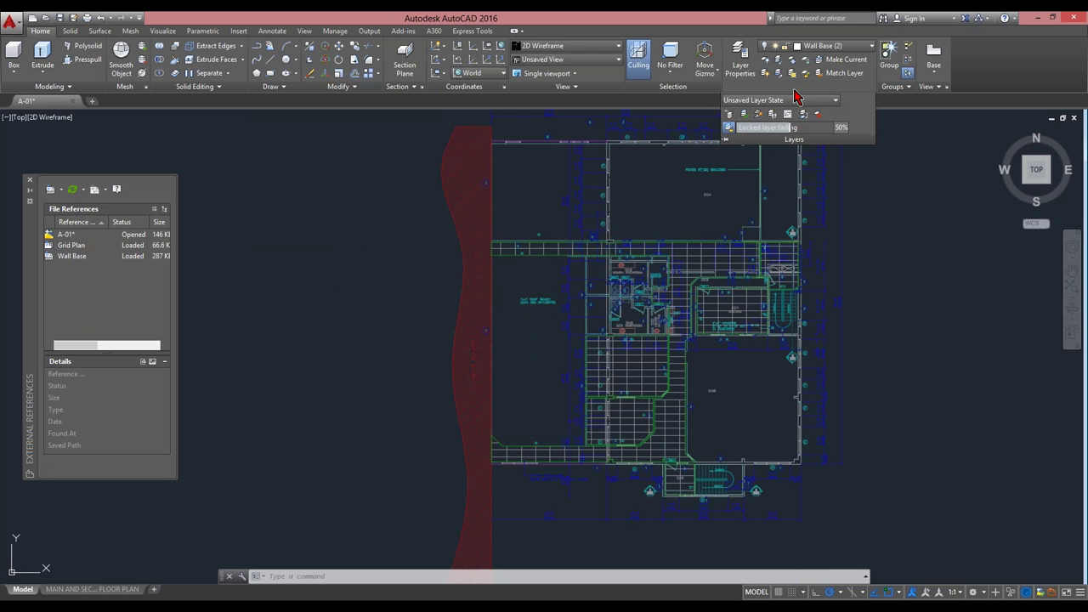
pyautogui.click(730, 115)
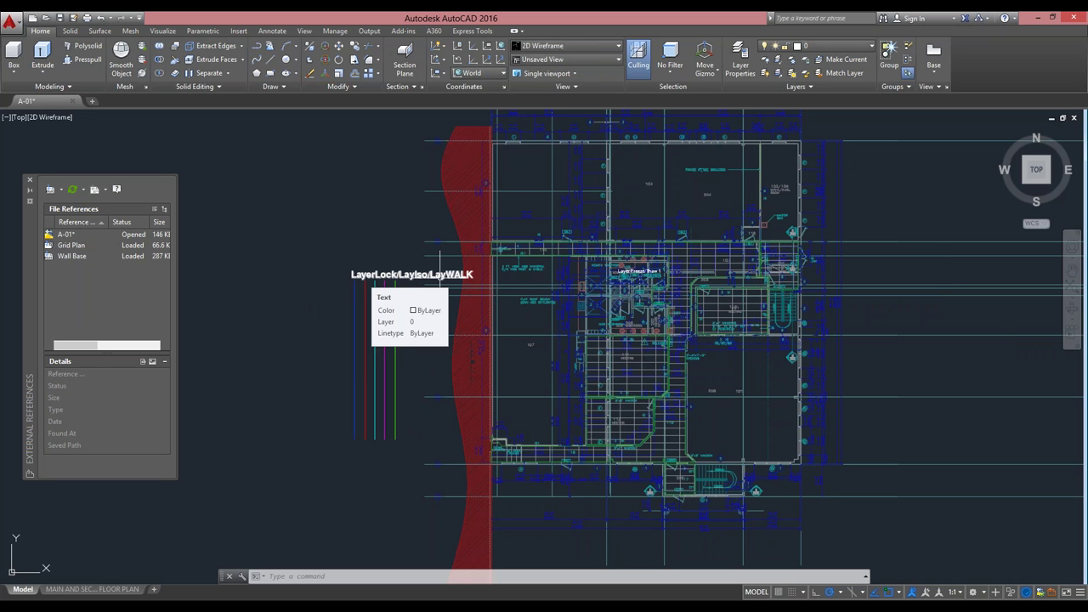
pyautogui.write('laywalk')
pyautogui.press('Return')
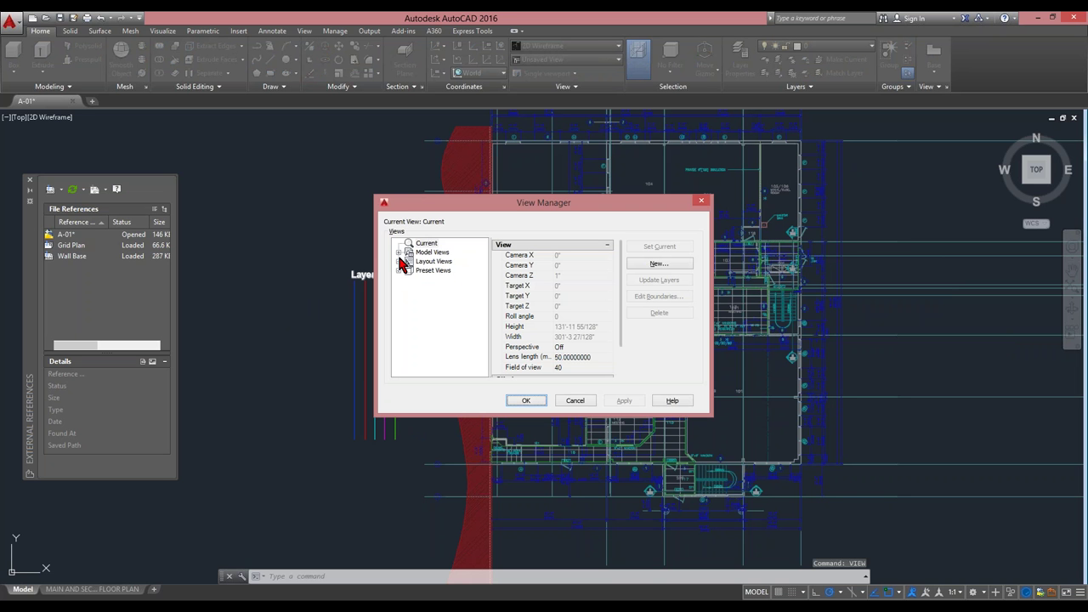
# Set the LAYDEL layout view current from View Manager's Layout Views and confirm with OK.
pyautogui.click(399, 252)
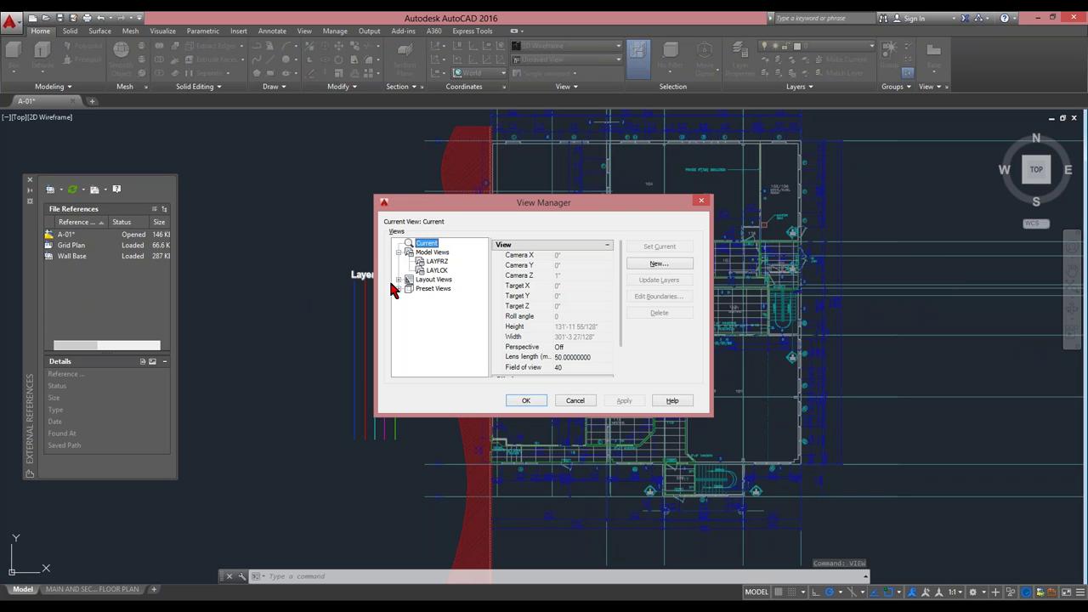
pyautogui.click(399, 279)
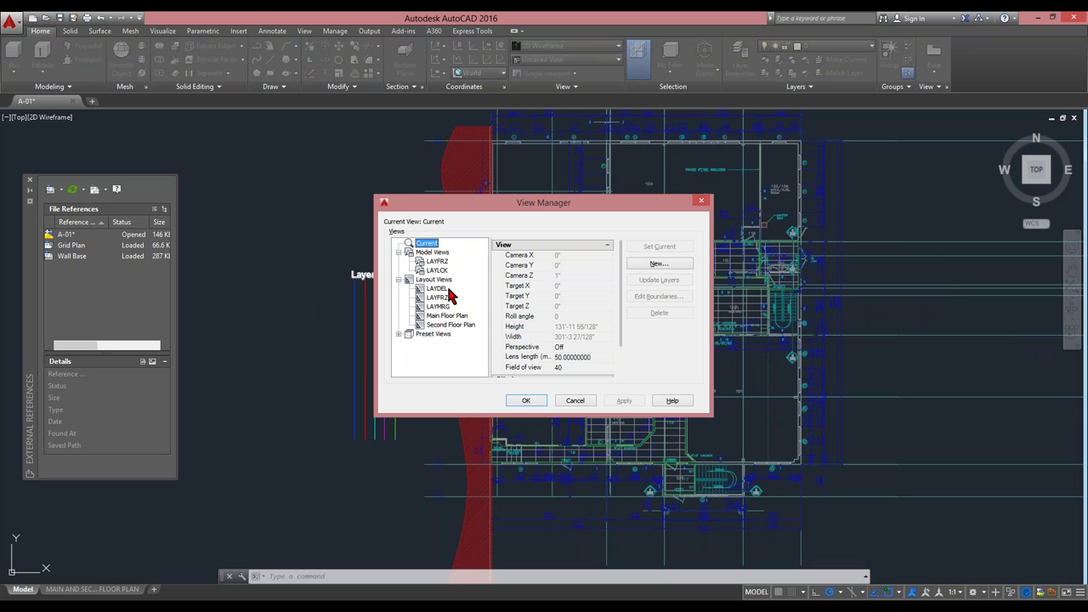
pyautogui.click(437, 289)
pyautogui.click(669, 246)
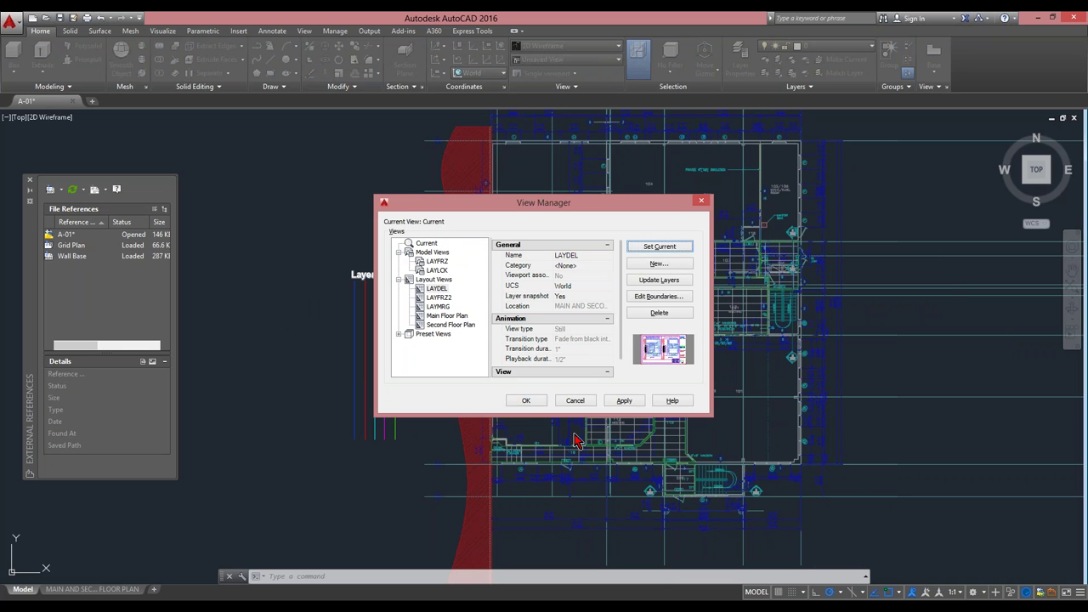
pyautogui.click(529, 401)
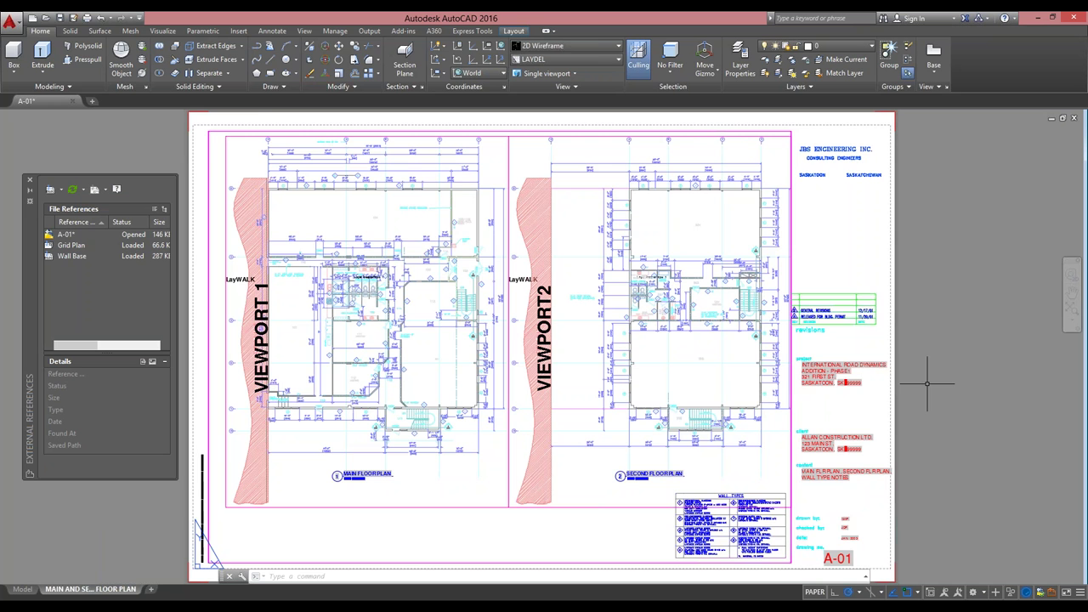
# Zoom out to the full sheet, zoom back in on the title block, and type LAYDEL.
pyautogui.scroll(5, 927, 382)
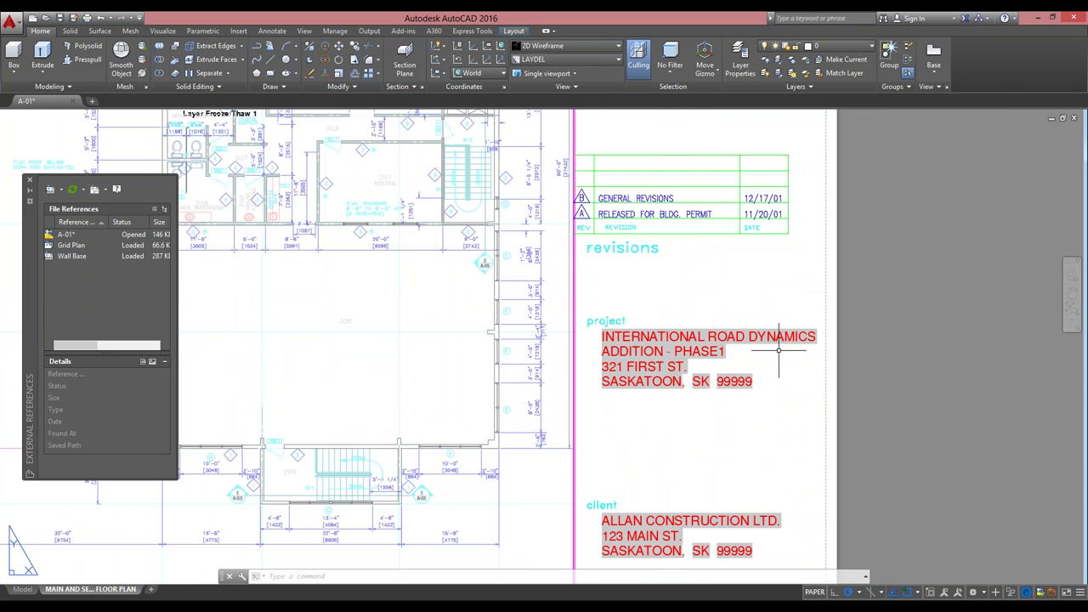
pyautogui.scroll(-5, 779, 349)
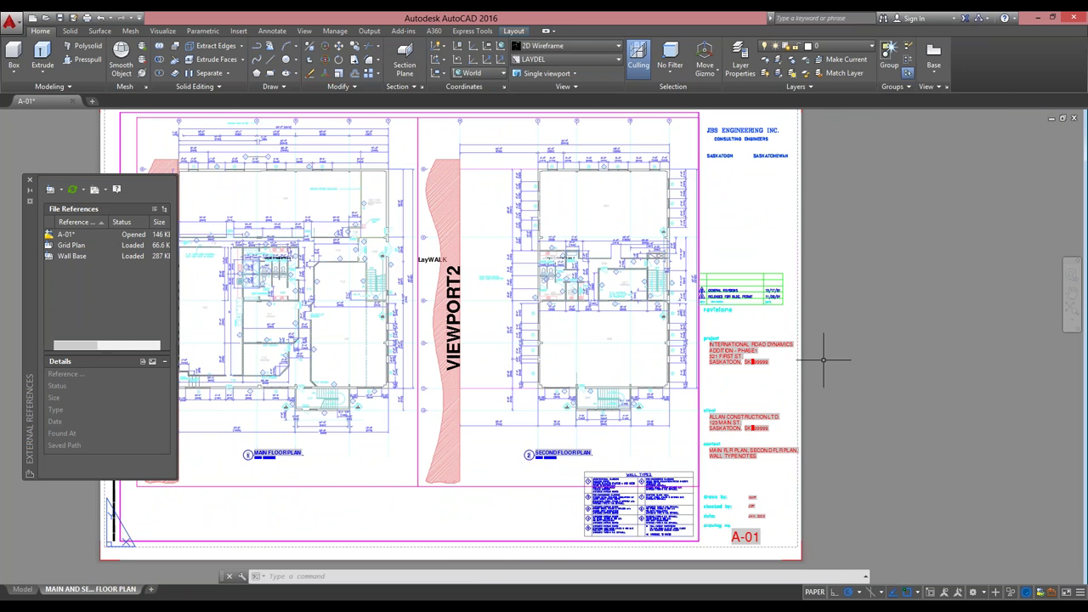
pyautogui.scroll(5, 823, 360)
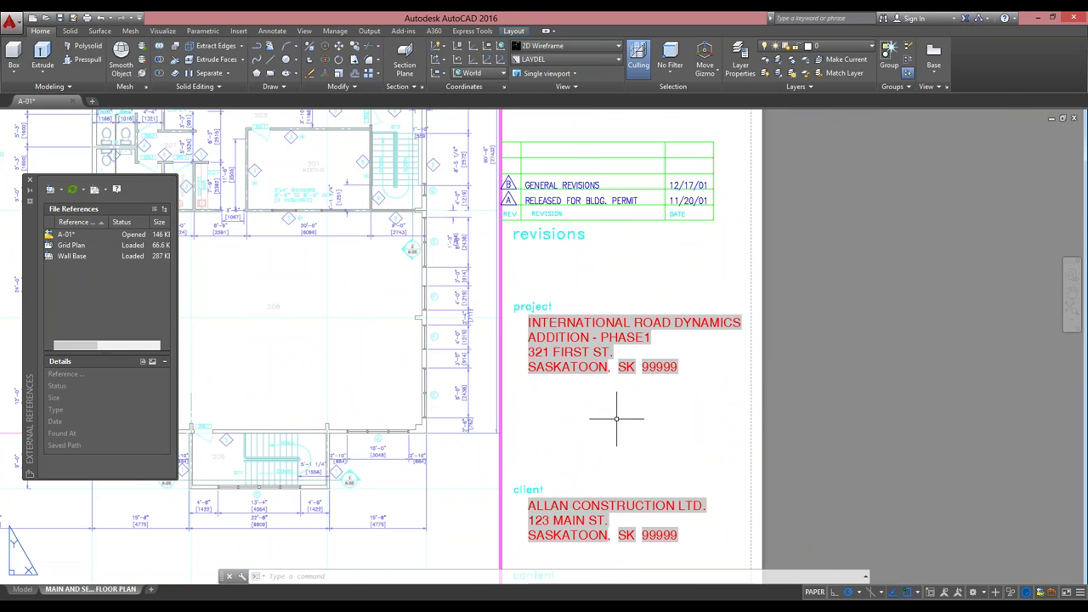
pyautogui.write('LAYDEL')
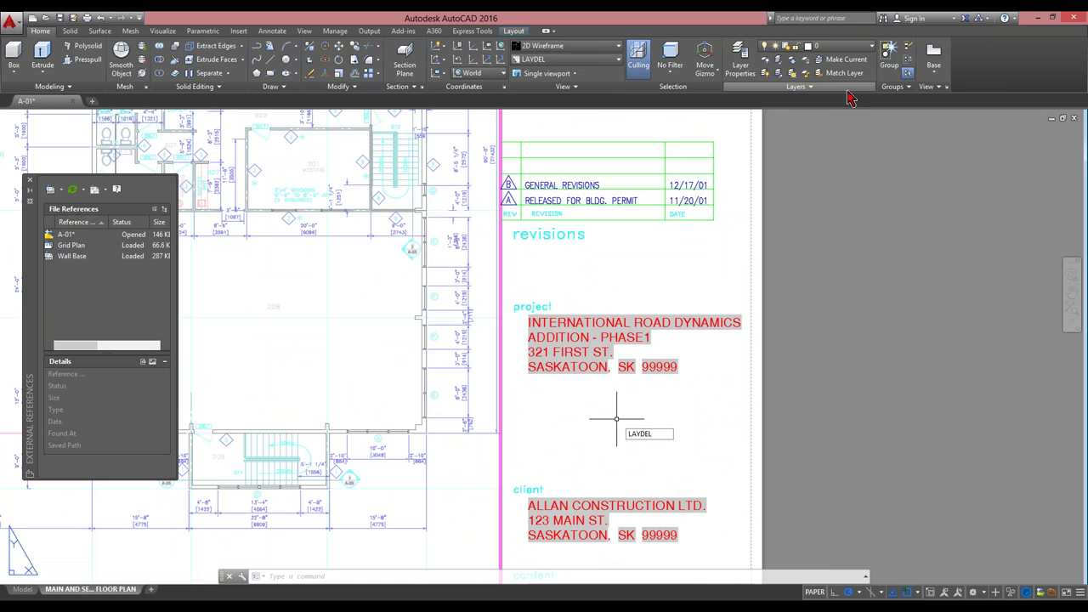
# Delete the Title layer by picking the title text, then undo with U and choose the Name option.
pyautogui.click(802, 86)
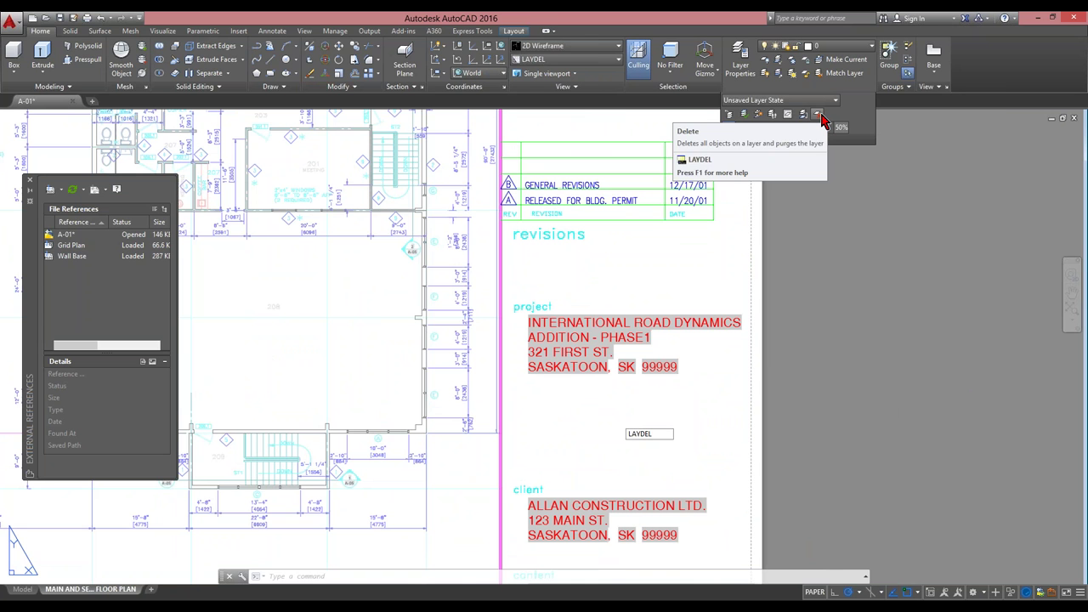
pyautogui.click(818, 115)
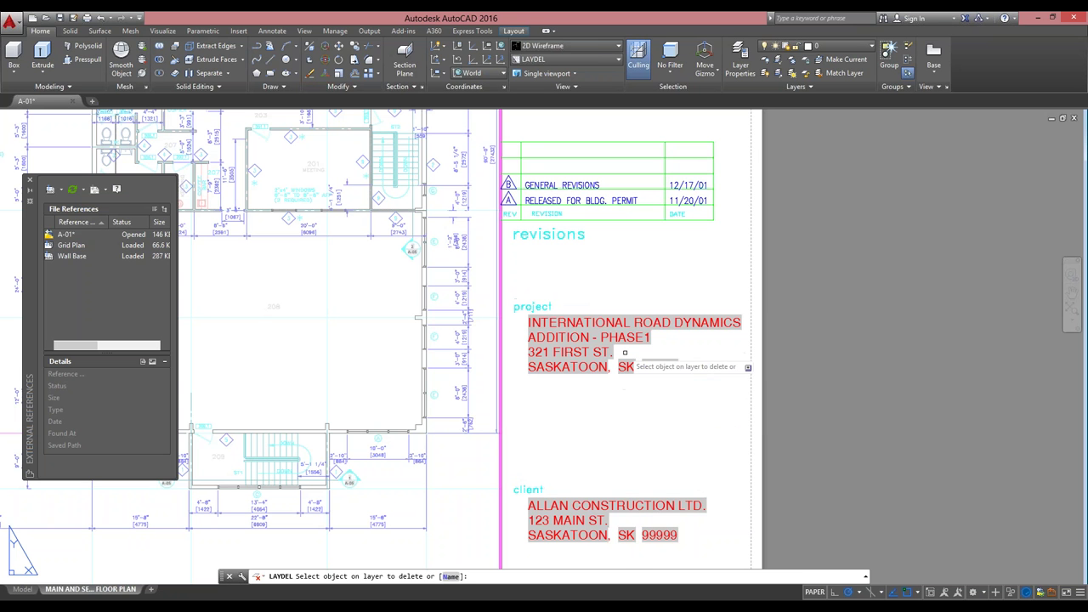
pyautogui.click(655, 388)
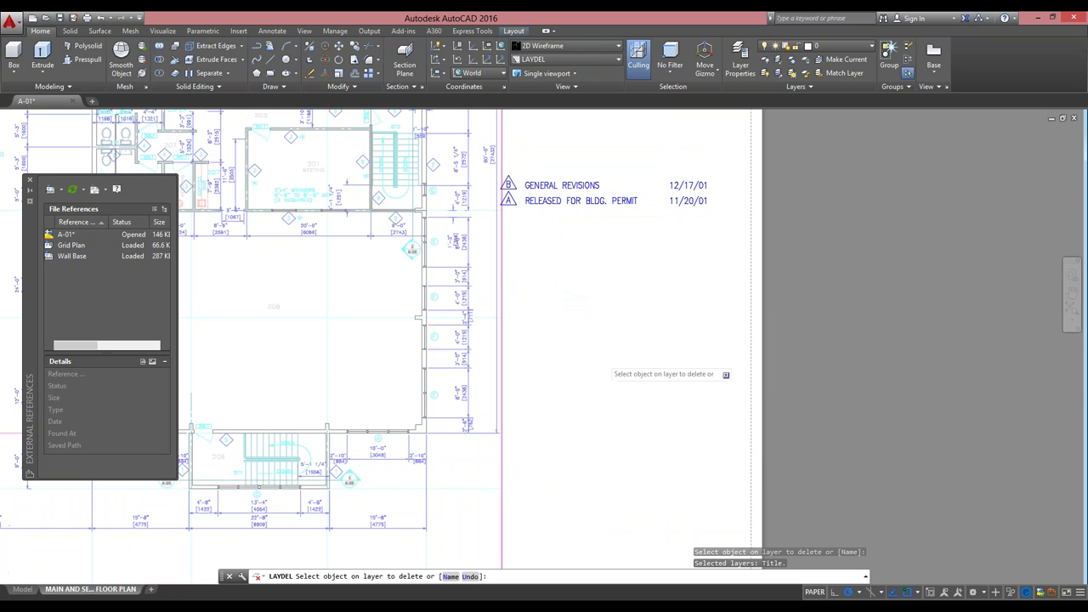
pyautogui.scroll(-8, 614, 367)
pyautogui.scroll(4, 602, 358)
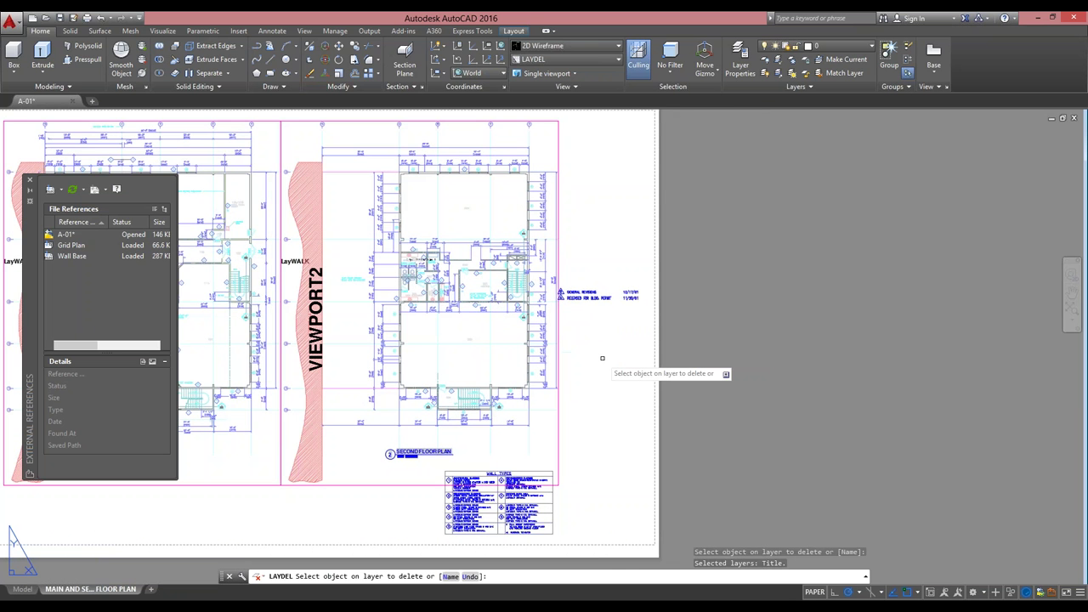
pyautogui.scroll(5, 603, 358)
pyautogui.write('u')
pyautogui.press('Return')
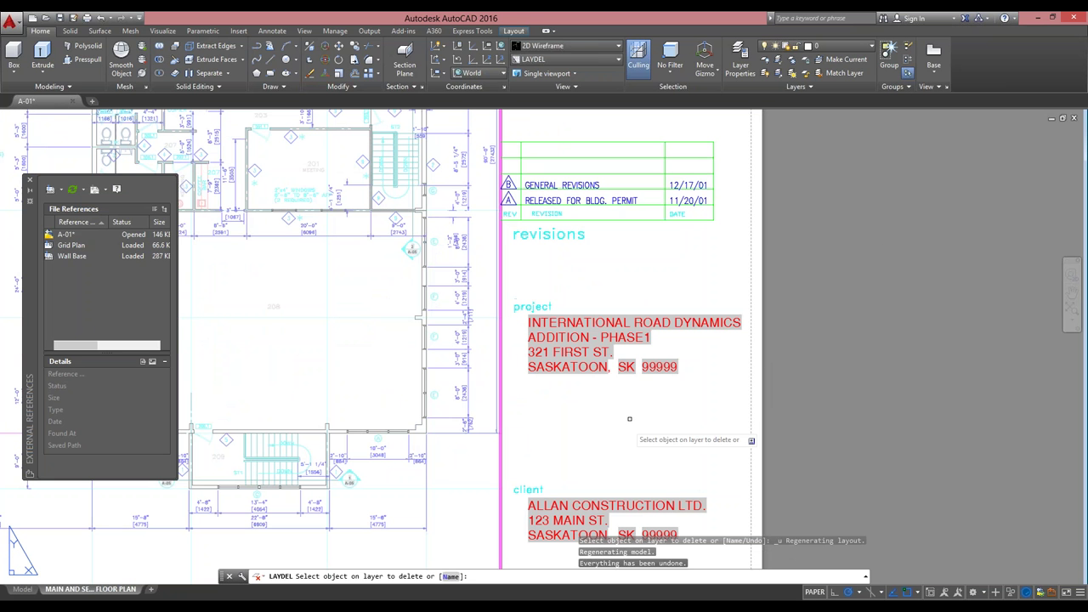
pyautogui.write('n')
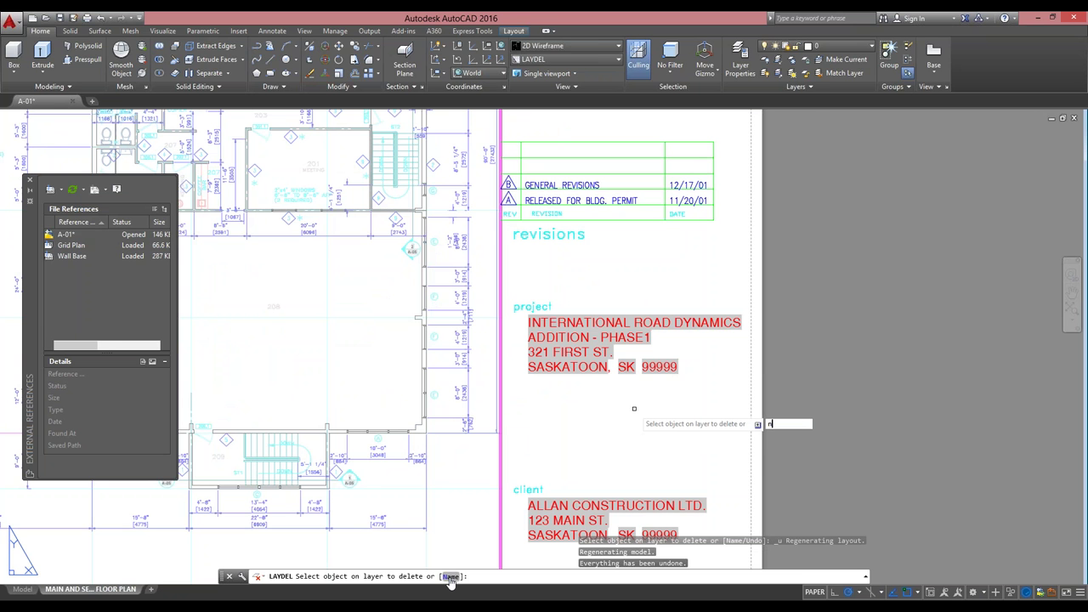
# Pick TB_TEXT1 and TB_TEXT3 from the LAYDEL layer list and confirm their deletion.
pyautogui.press('Return')
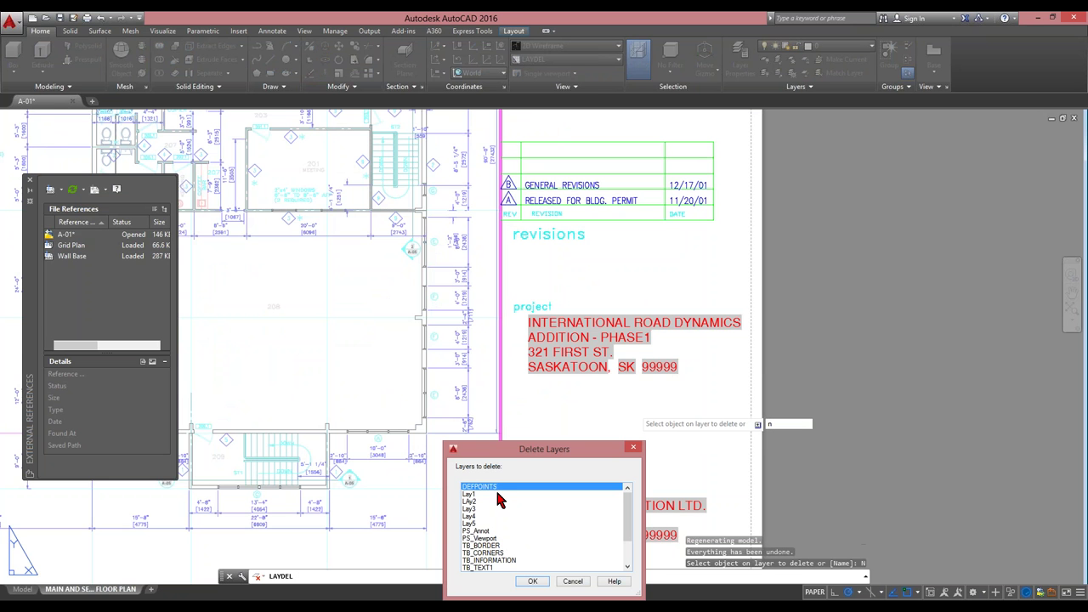
pyautogui.moveTo(513, 451); pyautogui.dragTo(560, 215)
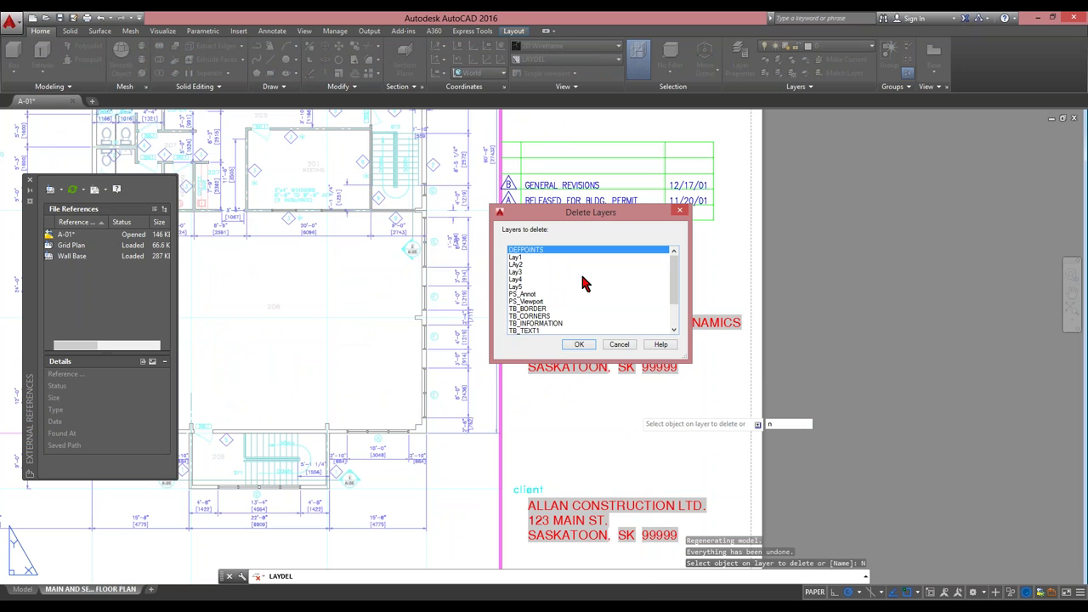
pyautogui.scroll(-2, 536, 281)
pyautogui.click(538, 287)
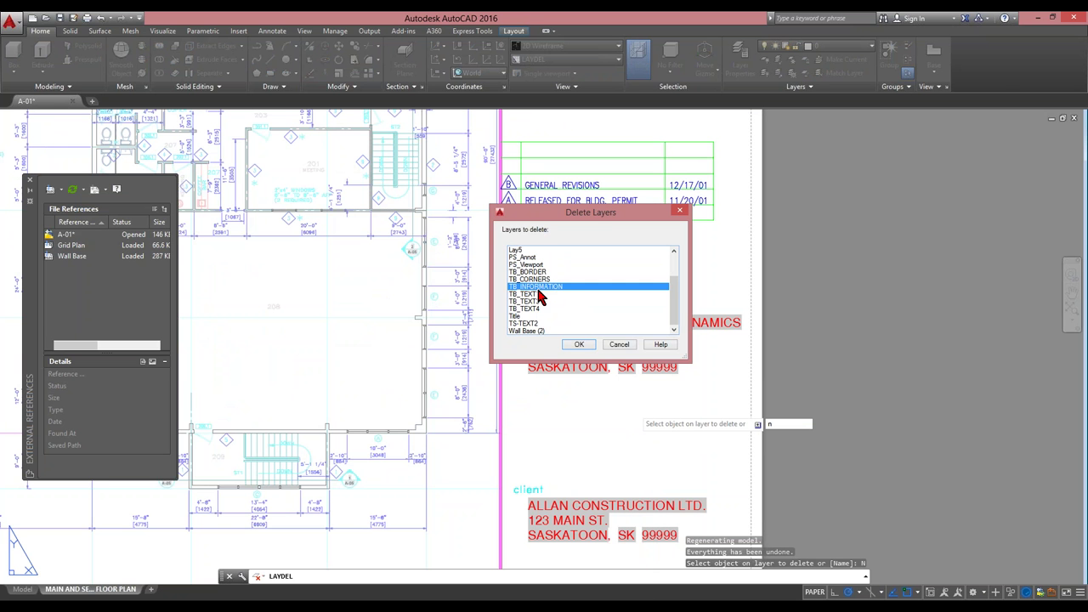
pyautogui.click(548, 295)
pyautogui.keyDown('ctrl'); pyautogui.click(547, 303); pyautogui.keyUp('ctrl')
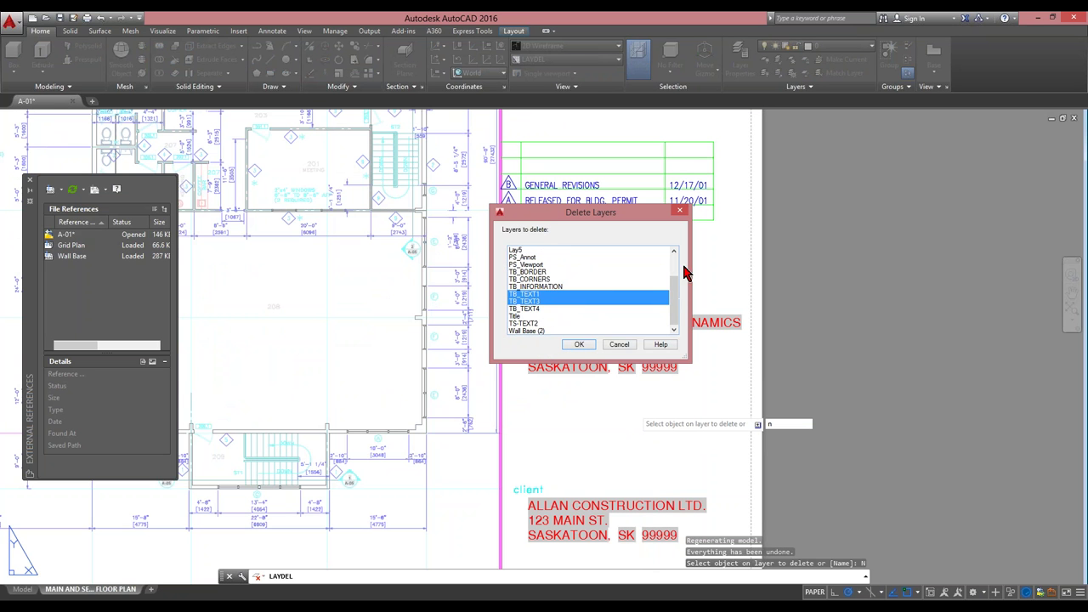
pyautogui.moveTo(673, 294); pyautogui.dragTo(680, 325)
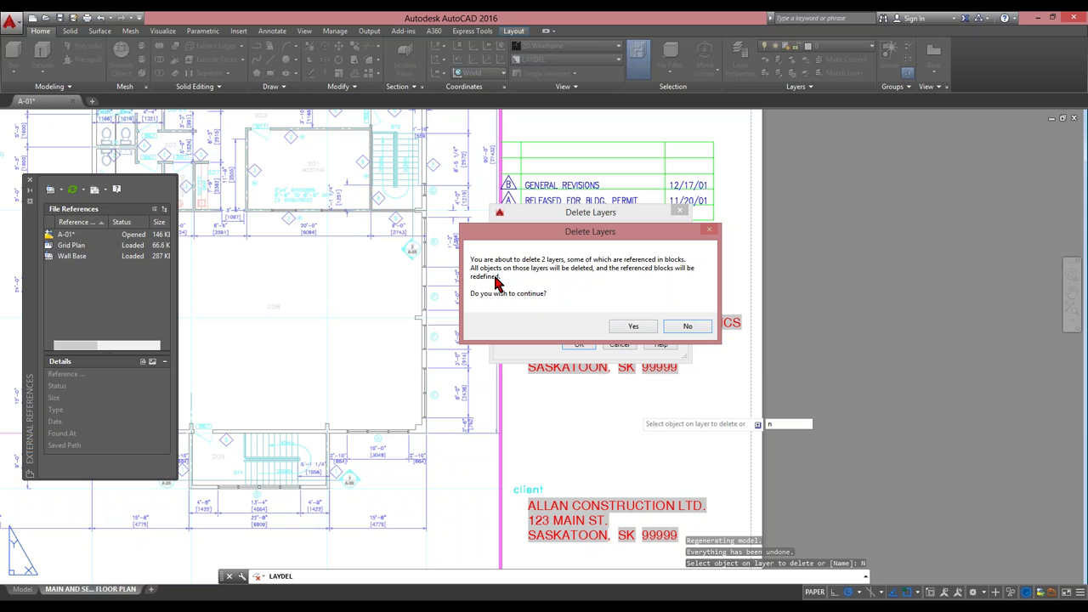
pyautogui.click(633, 327)
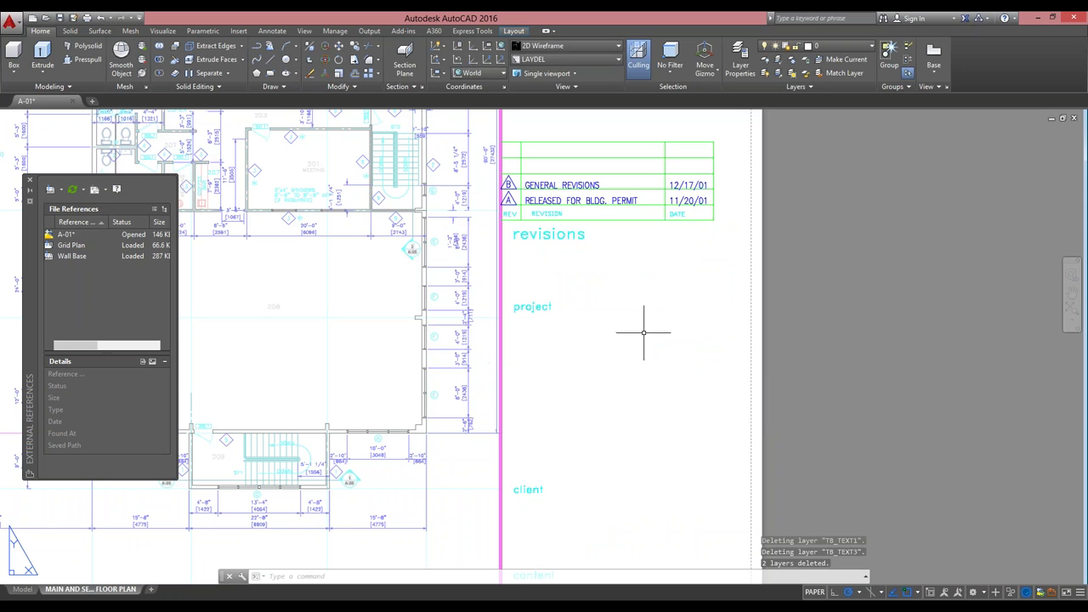
# Run UNDO for 1 operation to restore the TB_TEXT1 and TB_TEXT3 layers.
pyautogui.scroll(-4, 544, 308)
pyautogui.click(578, 272)
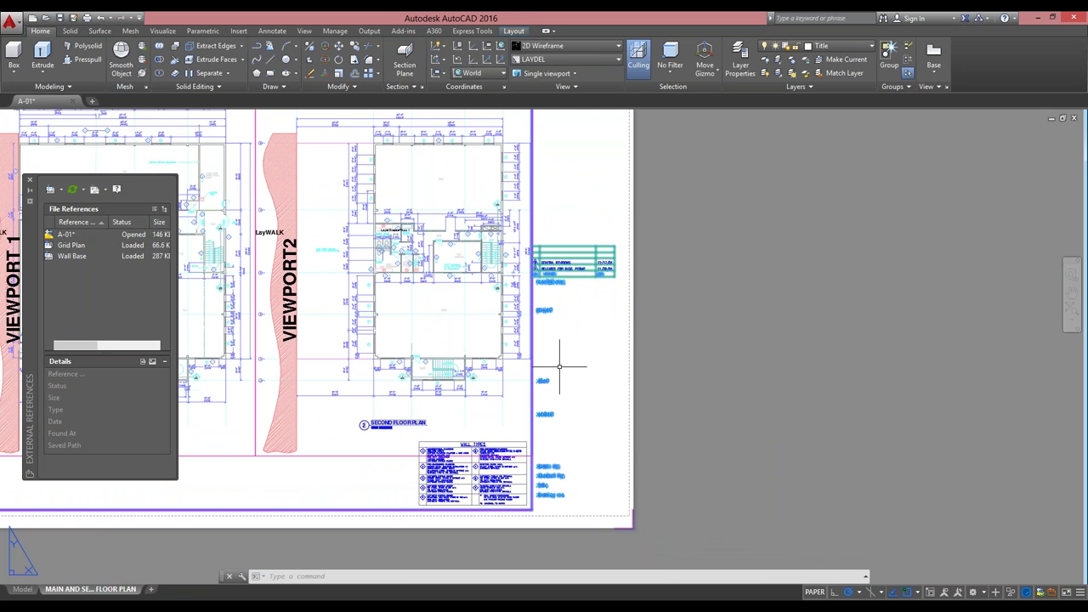
pyautogui.write('undo')
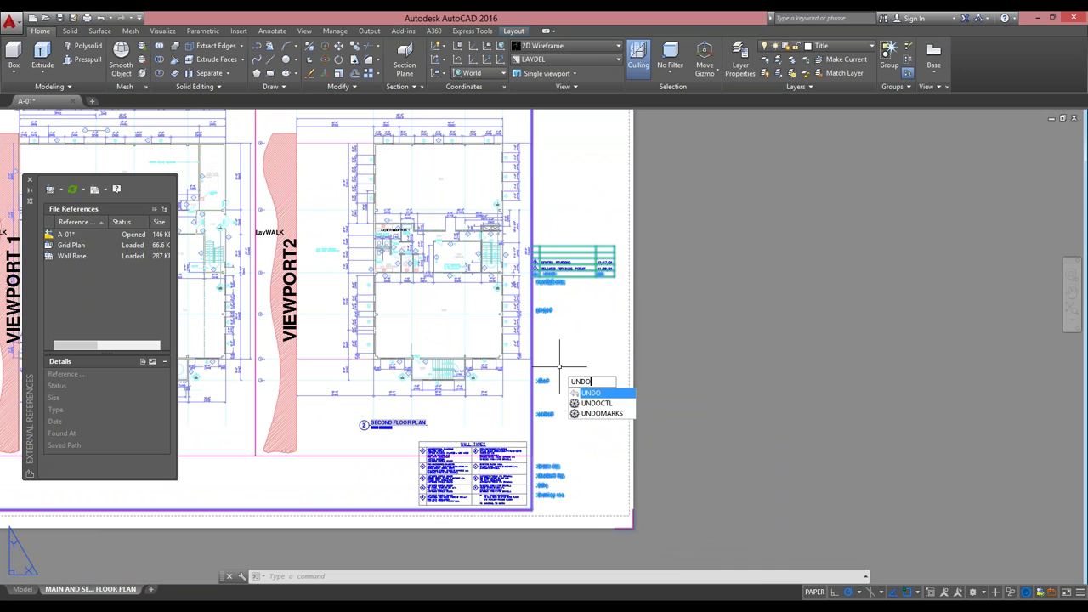
pyautogui.press('Return')
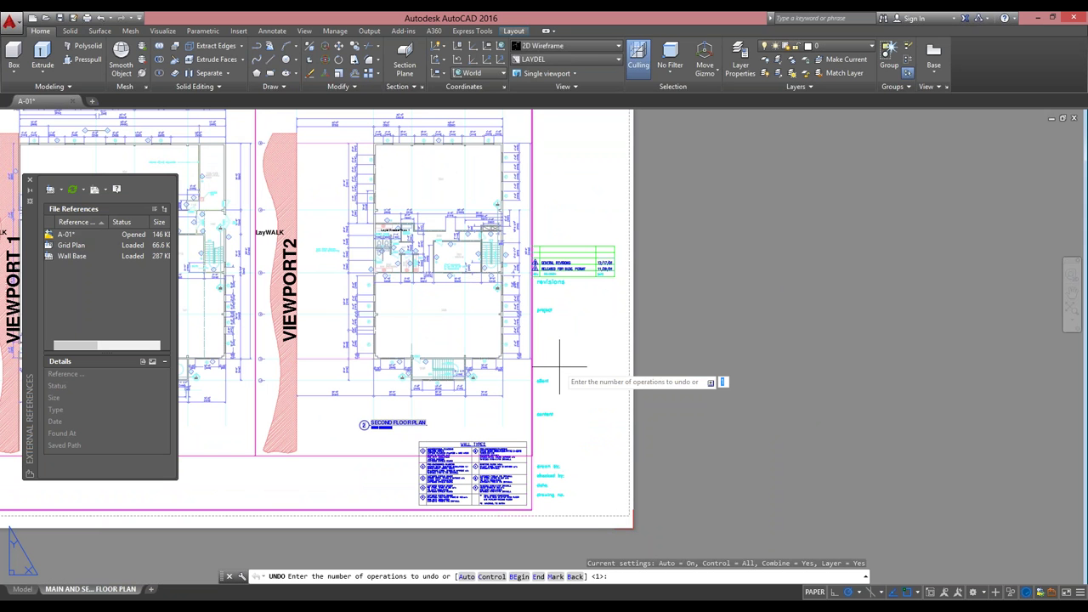
pyautogui.press('Escape')
pyautogui.press('Escape')
pyautogui.press('Escape')
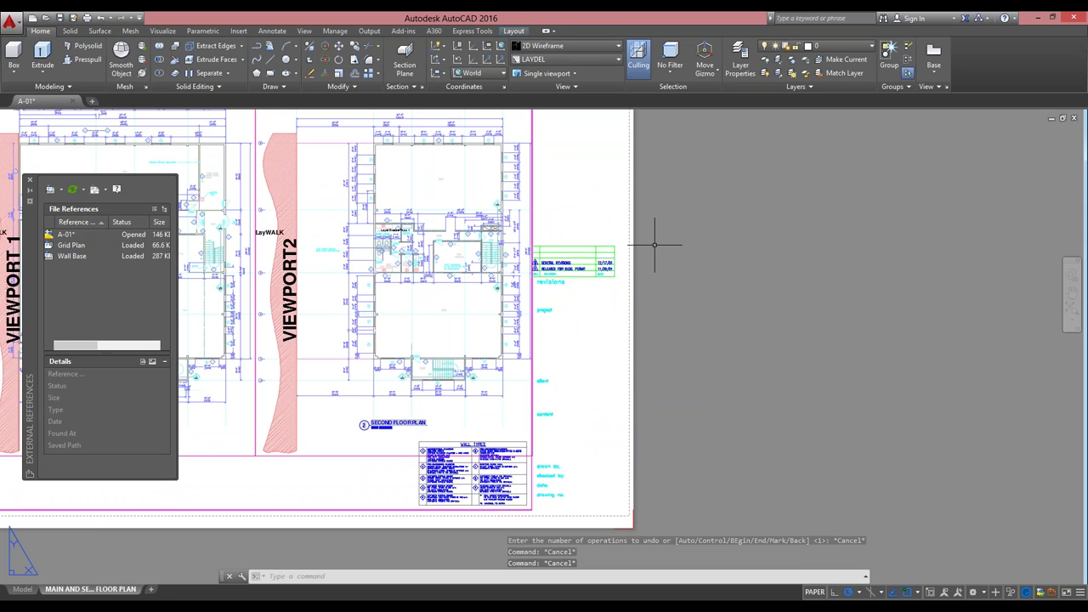
pyautogui.write('undo')
pyautogui.press('Return')
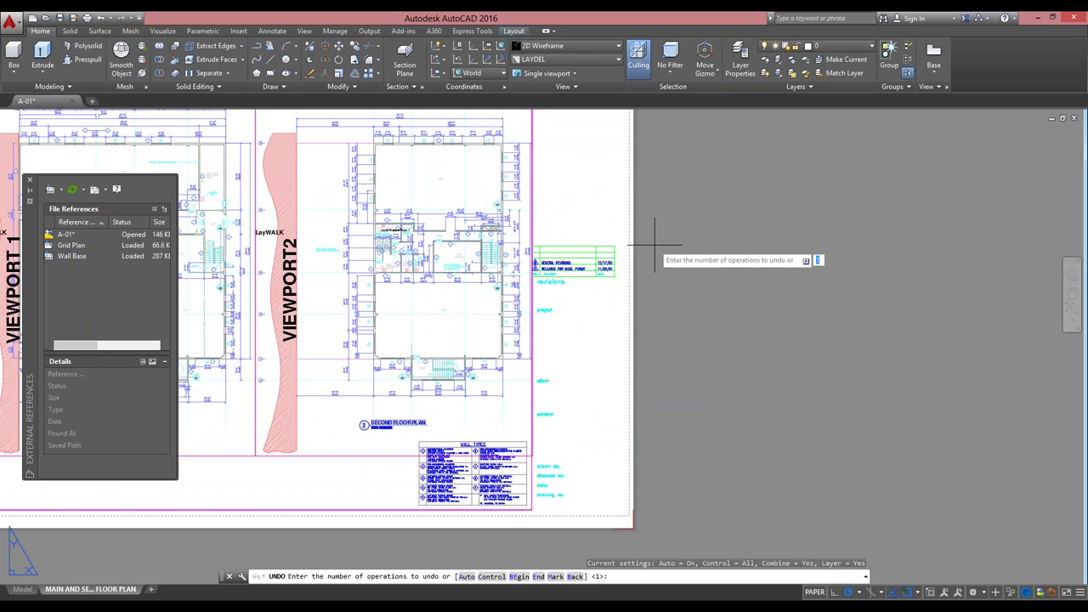
pyautogui.scroll(3, 655, 245)
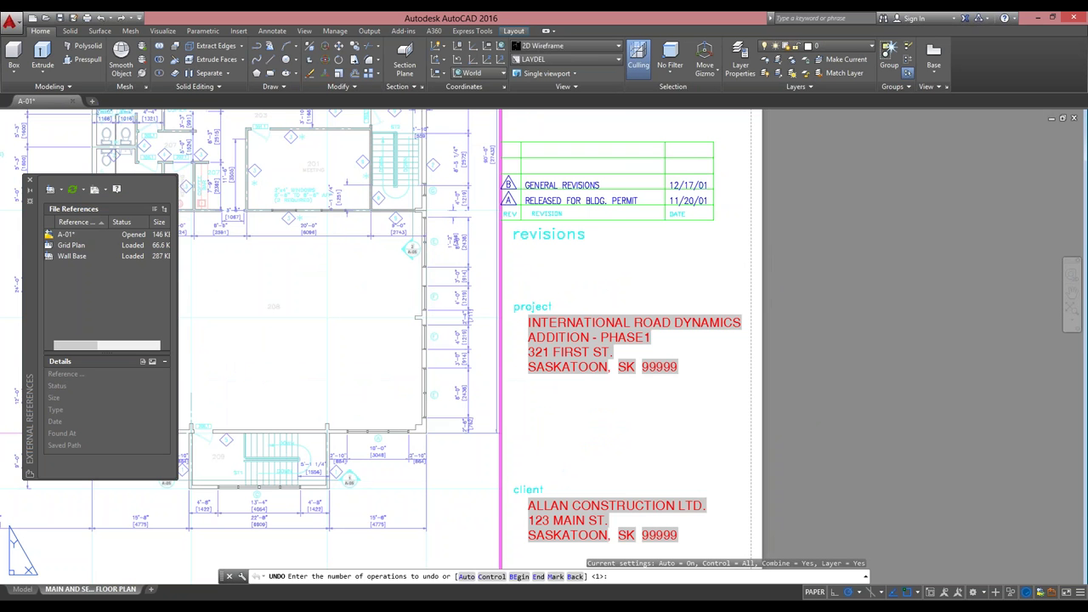
pyautogui.press('Return')
pyautogui.press('Escape')
pyautogui.press('Escape')
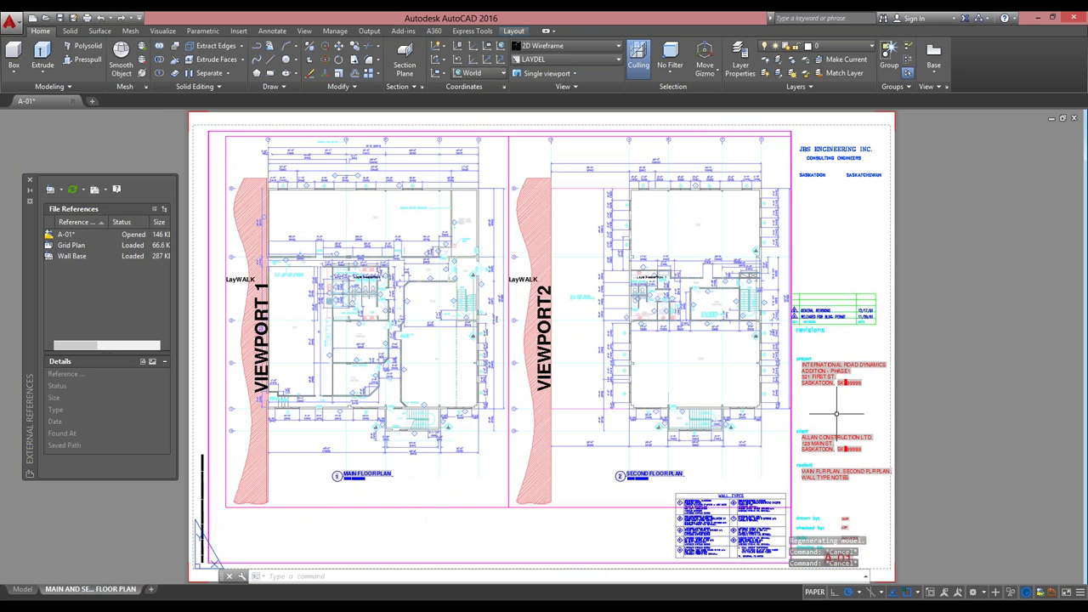
pyautogui.scroll(5, 933, 400)
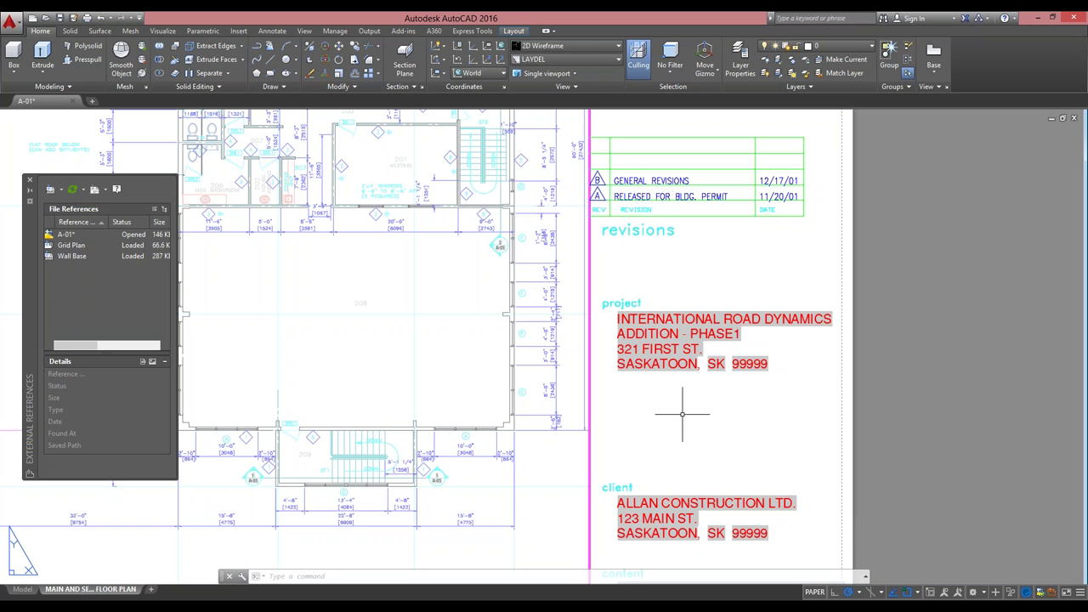
# Start LAYMRG and select TB_TEXT1 and TB_TEXT3 by name as the layers to merge.
pyautogui.click(826, 88)
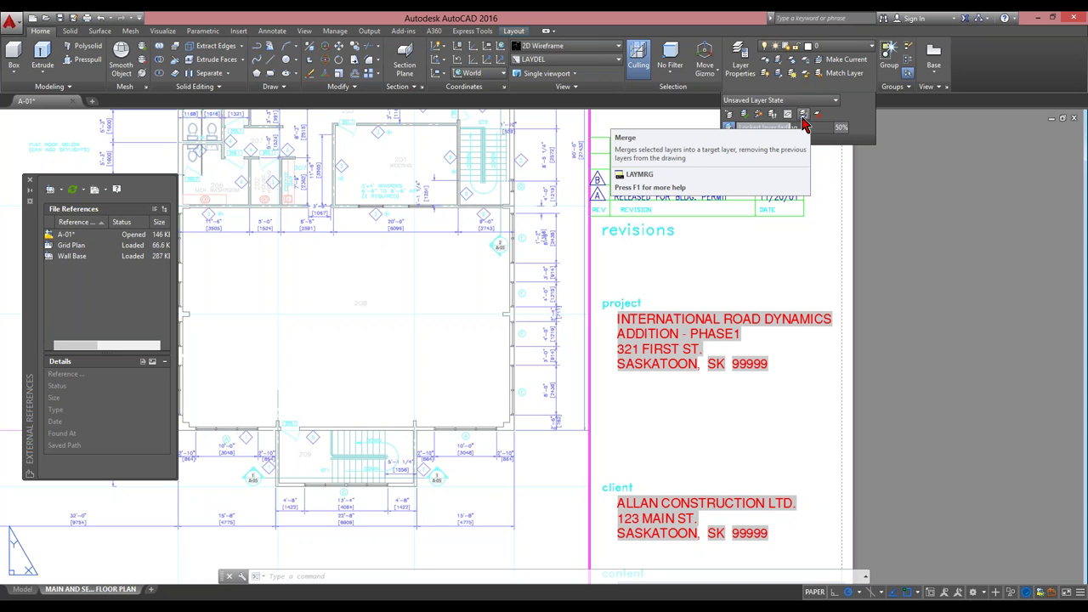
pyautogui.click(804, 124)
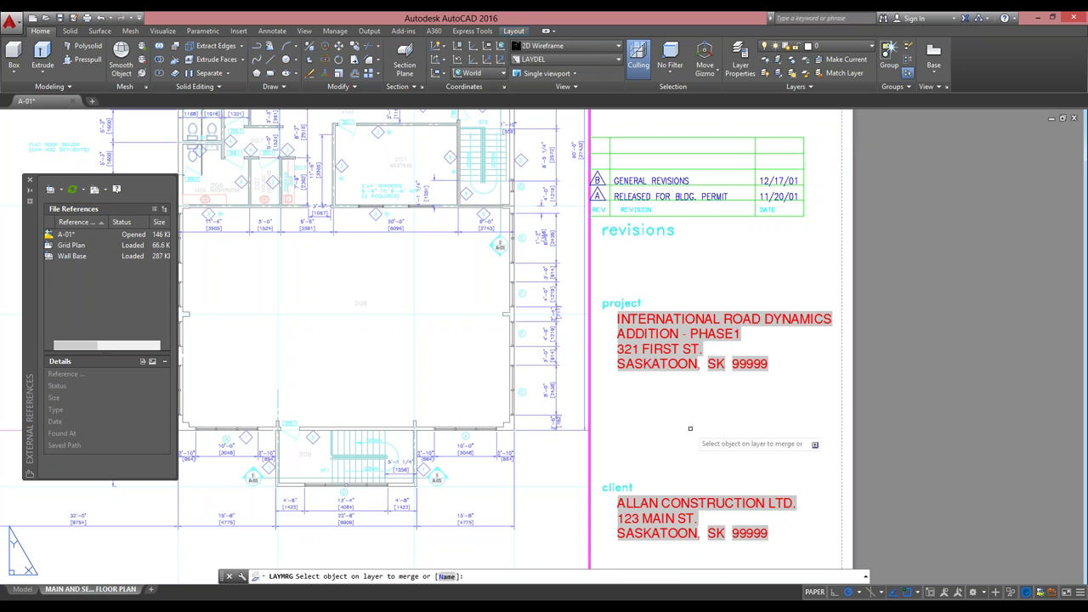
pyautogui.click(443, 577)
pyautogui.scroll(-2, 568, 294)
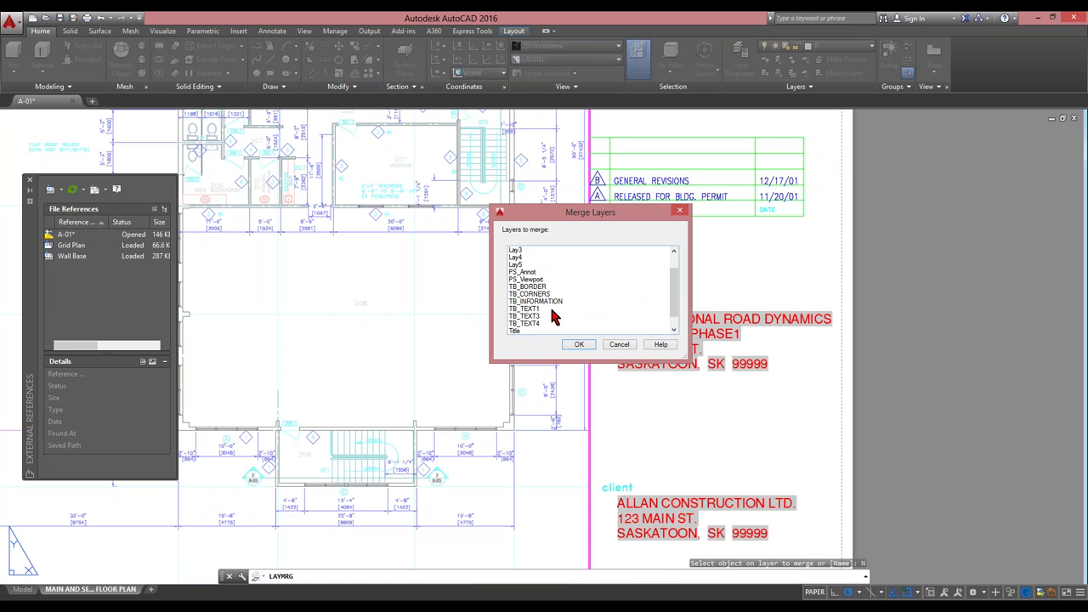
pyautogui.moveTo(554, 309)
pyautogui.mouseDown()
pyautogui.moveTo(549, 328)
pyautogui.moveTo(543, 319)
pyautogui.mouseUp()
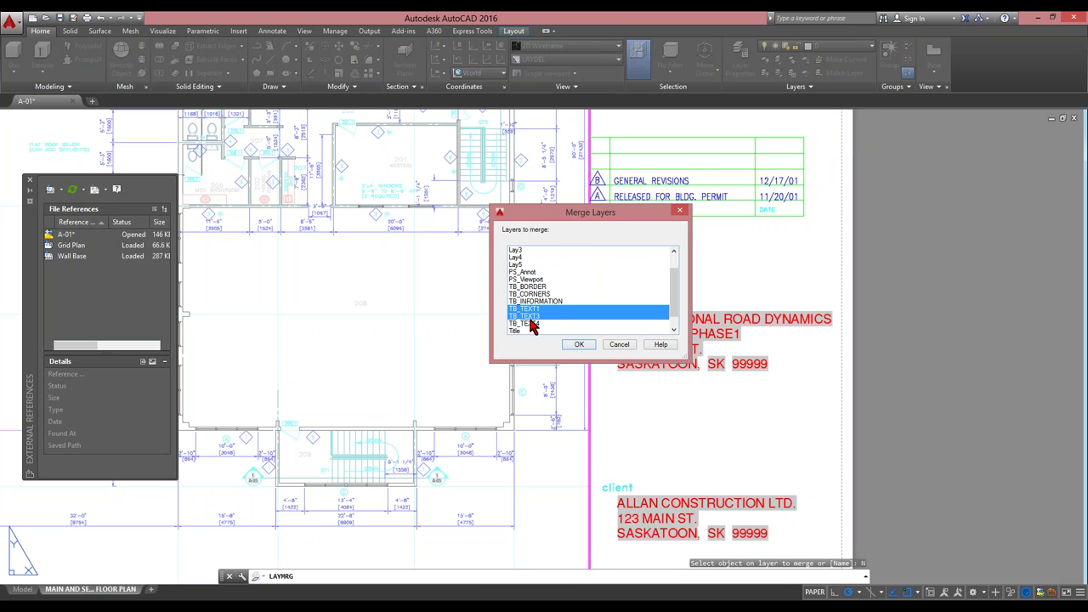
pyautogui.moveTo(610, 217); pyautogui.dragTo(441, 186)
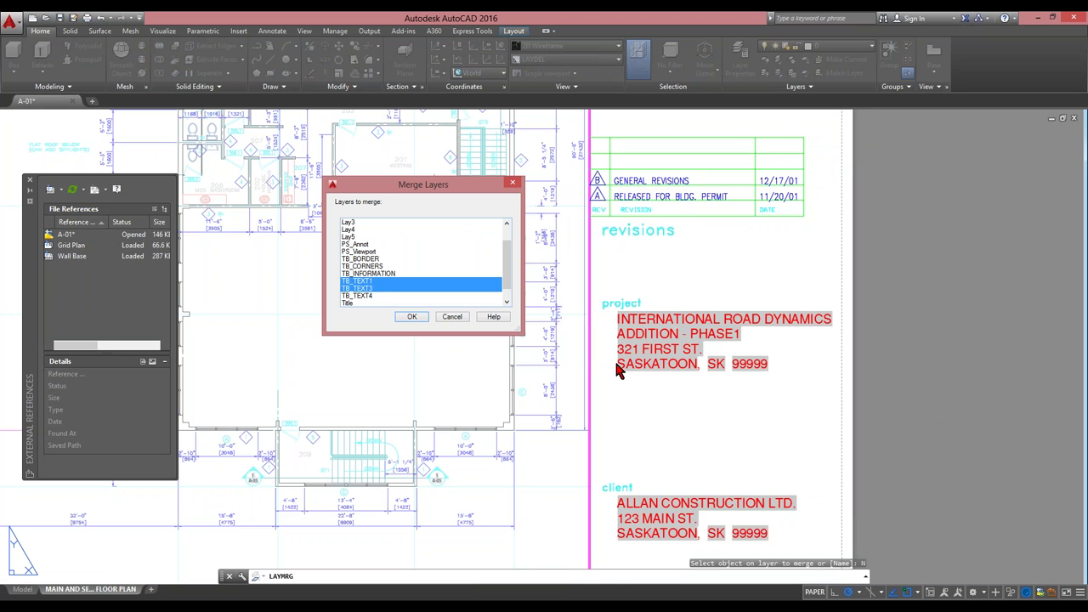
pyautogui.click(410, 317)
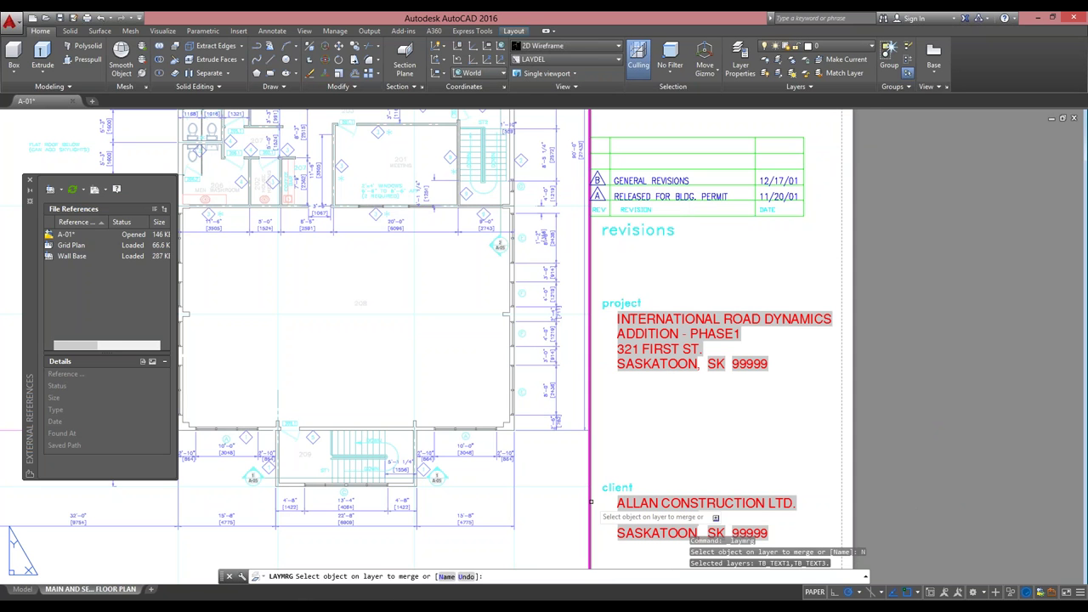
pyautogui.press('Return')
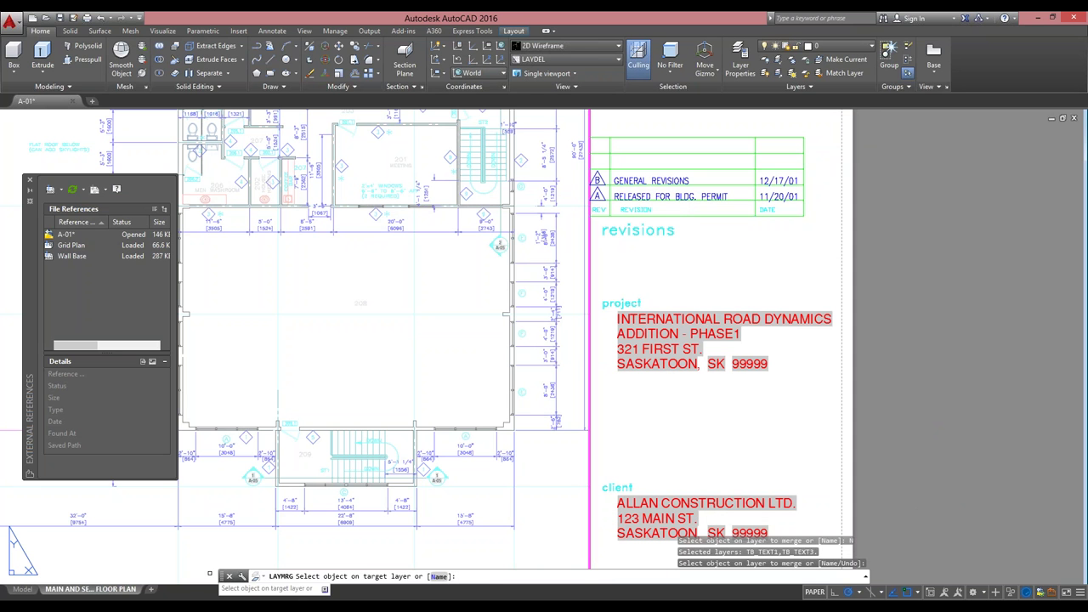
# Choose TB_TEXT4 by name as the merge target and approve merging both layers into it.
pyautogui.click(440, 578)
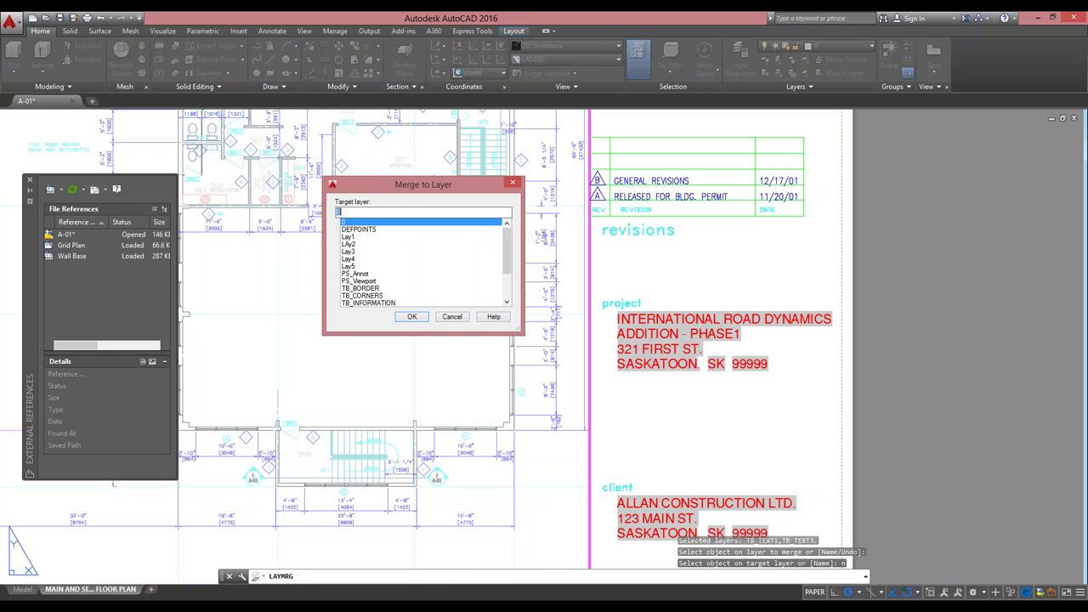
pyautogui.click(416, 259)
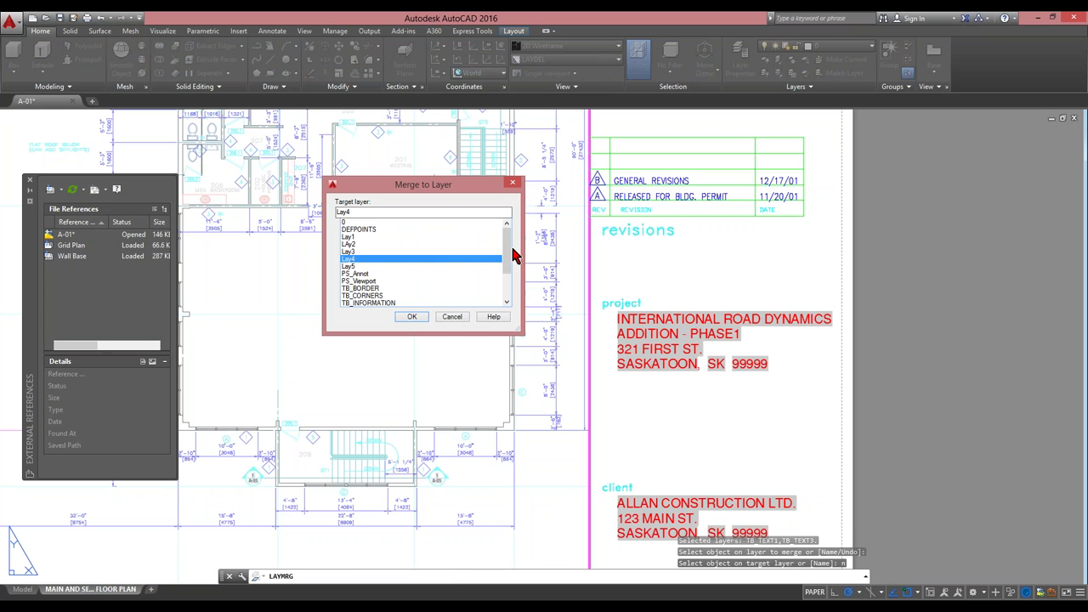
pyautogui.moveTo(506, 251); pyautogui.dragTo(504, 291)
pyautogui.click(365, 282)
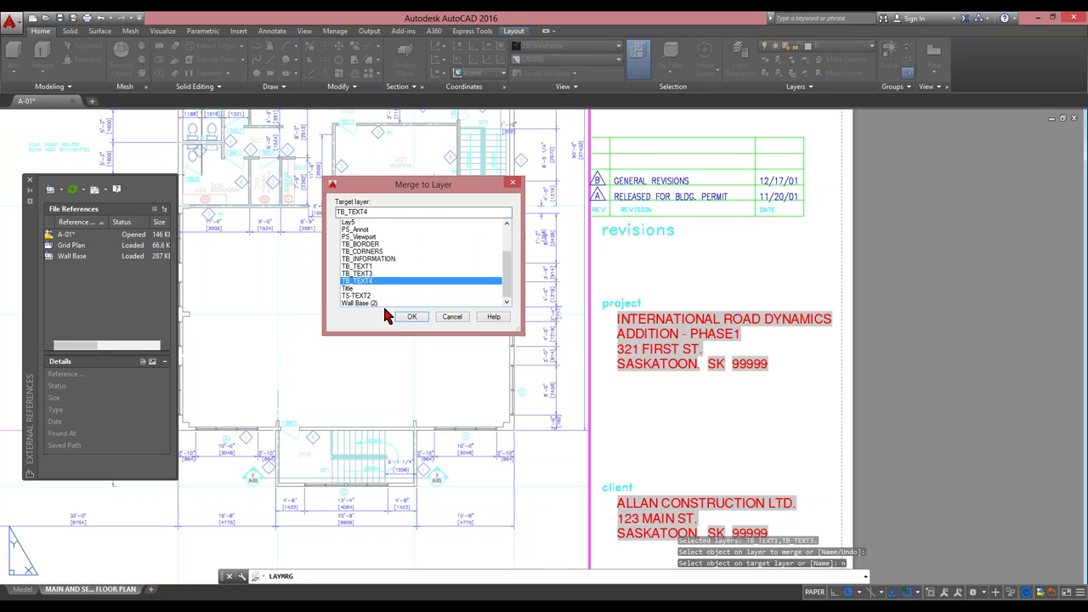
pyautogui.click(410, 318)
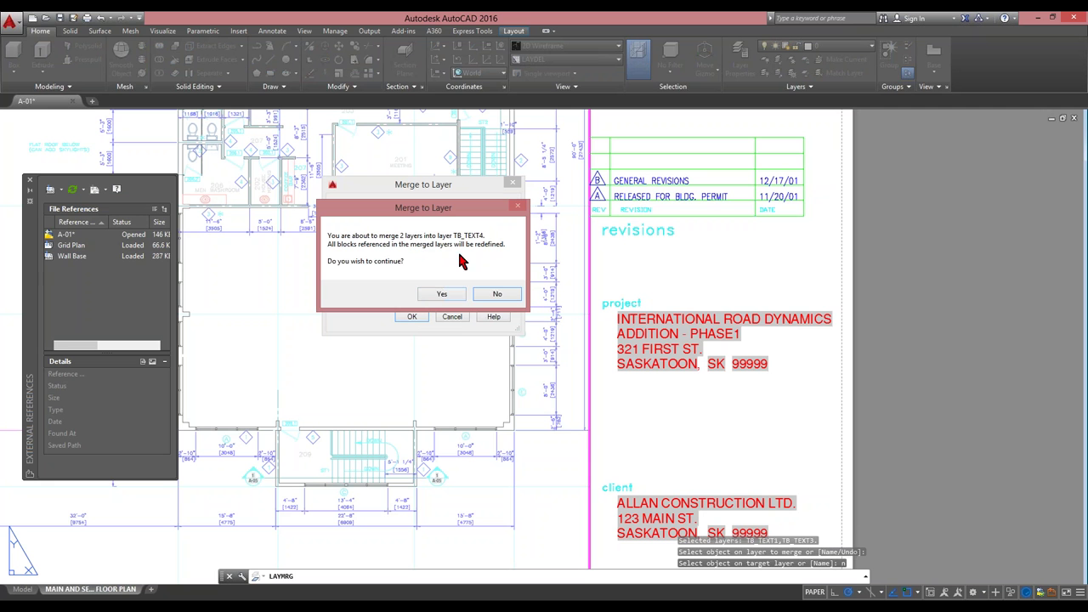
pyautogui.click(449, 298)
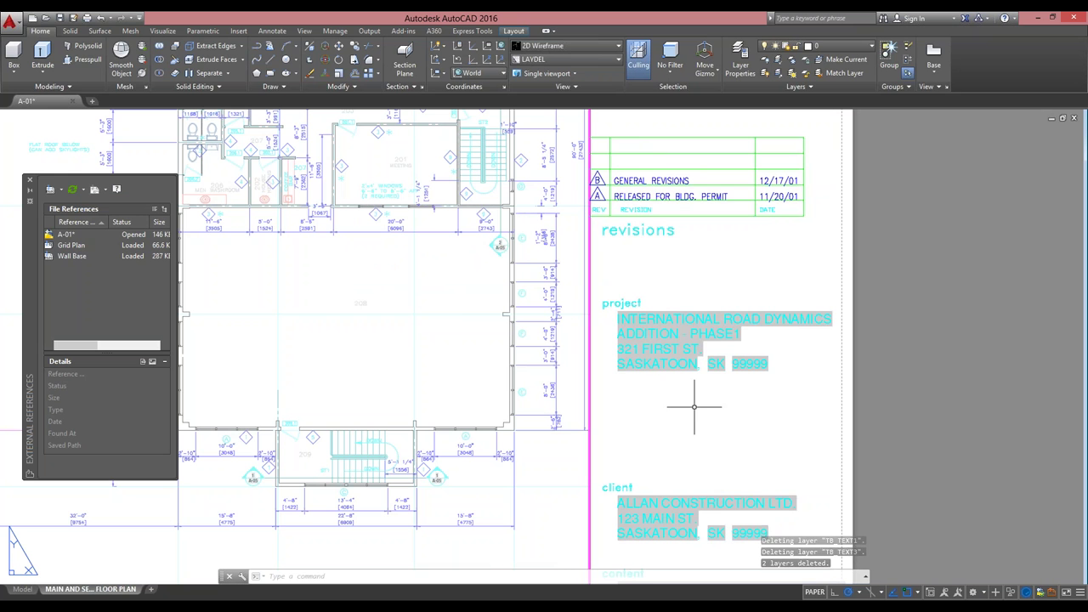
# Open the Layer Properties Manager (LA), show All layers and inspect the merged TB_TEXT4 layer.
pyautogui.scroll(-2, 498, 338)
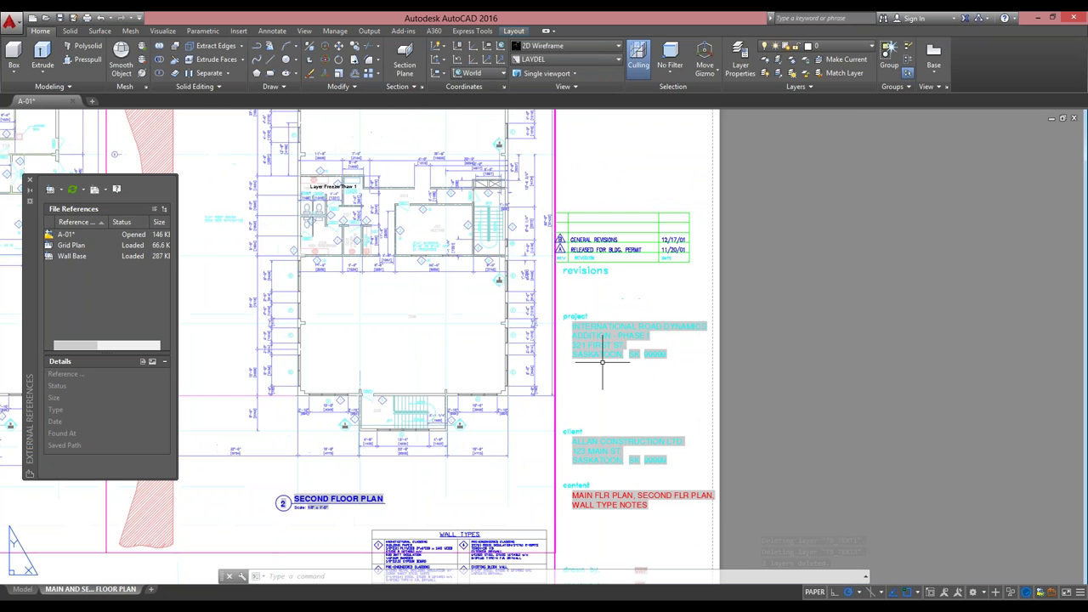
pyautogui.write('la')
pyautogui.press('Return')
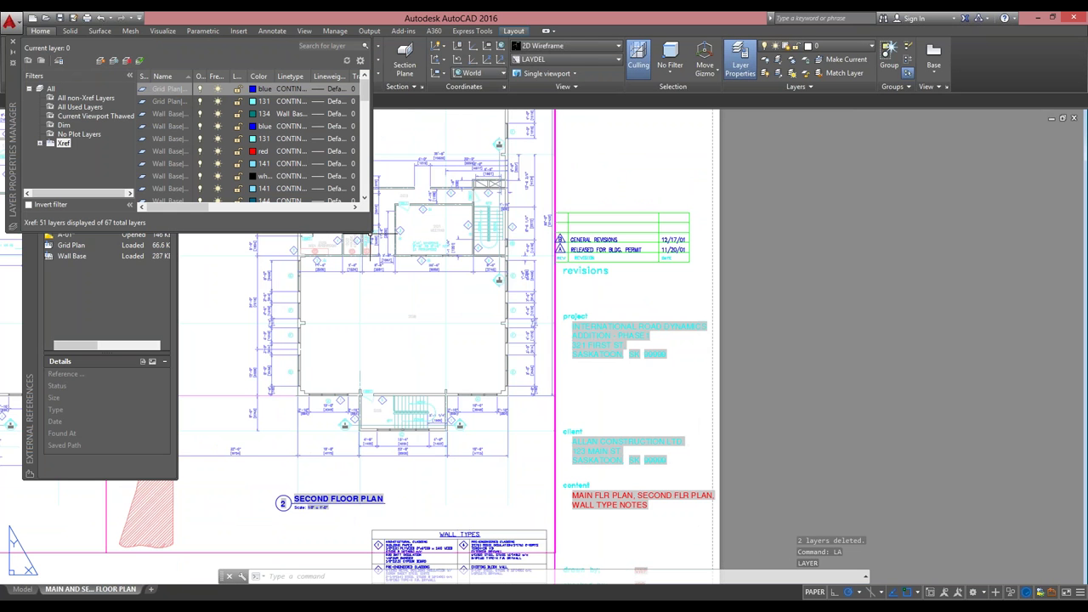
pyautogui.moveTo(371, 230); pyautogui.dragTo(570, 428)
pyautogui.click(52, 90)
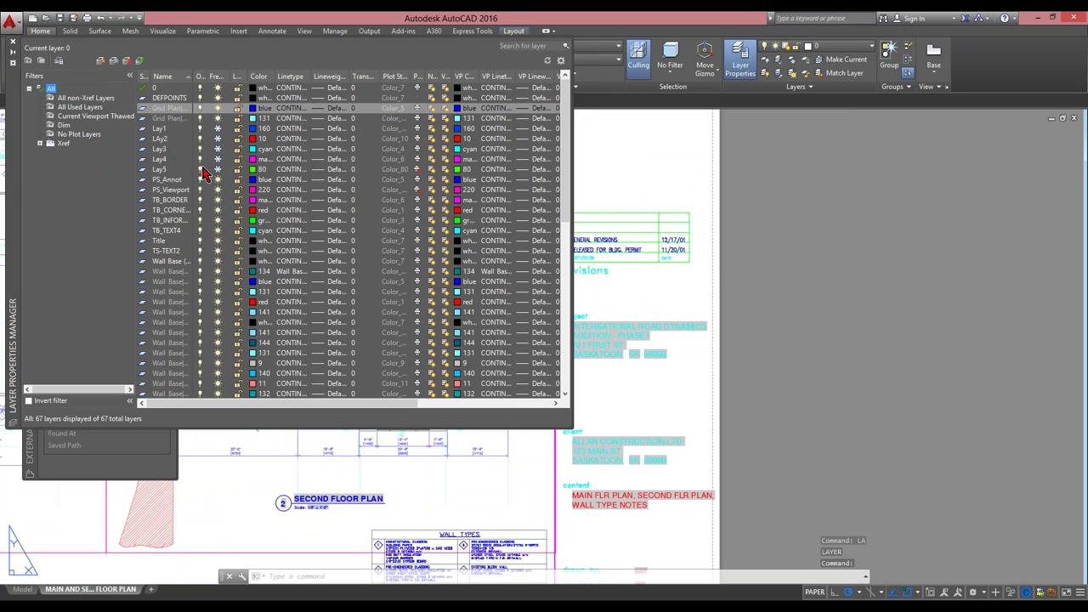
pyautogui.click(181, 232)
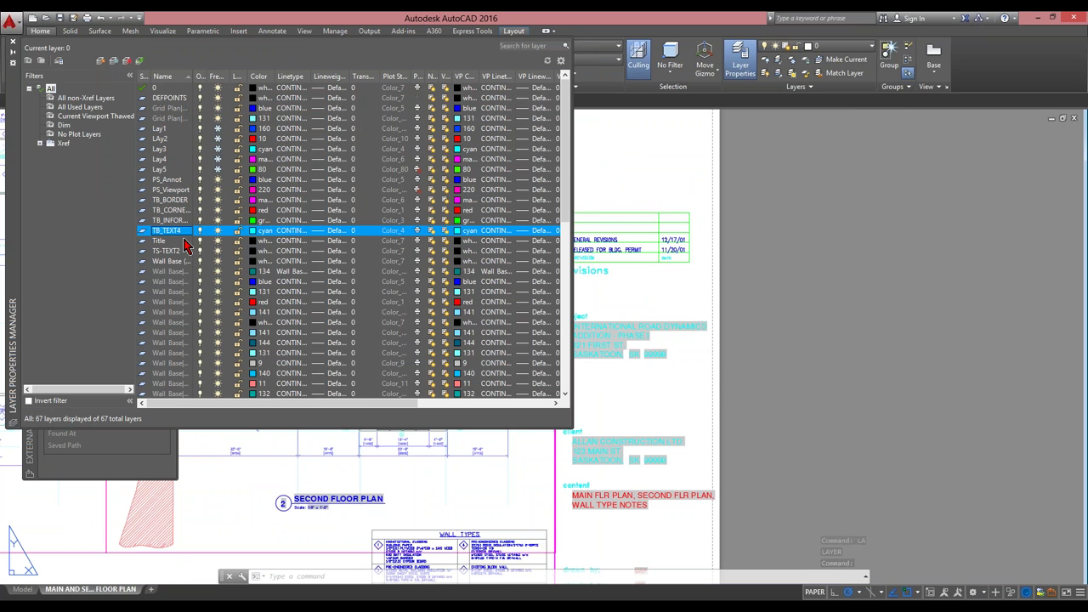
# Undo the layer merge with U and close the Layer Properties palette.
pyautogui.click(740, 321)
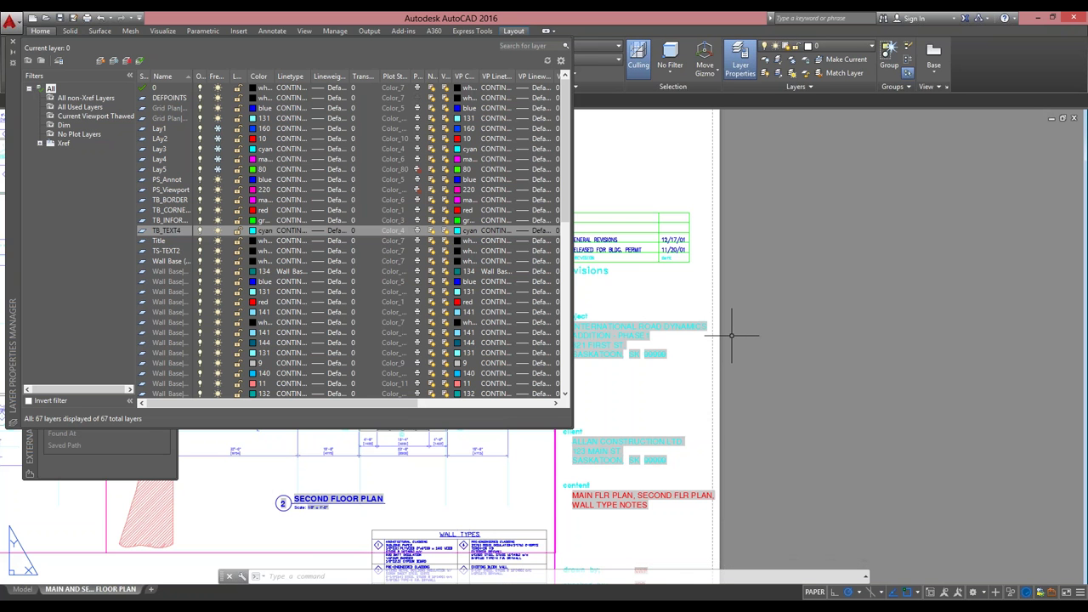
pyautogui.write('u')
pyautogui.press('Return')
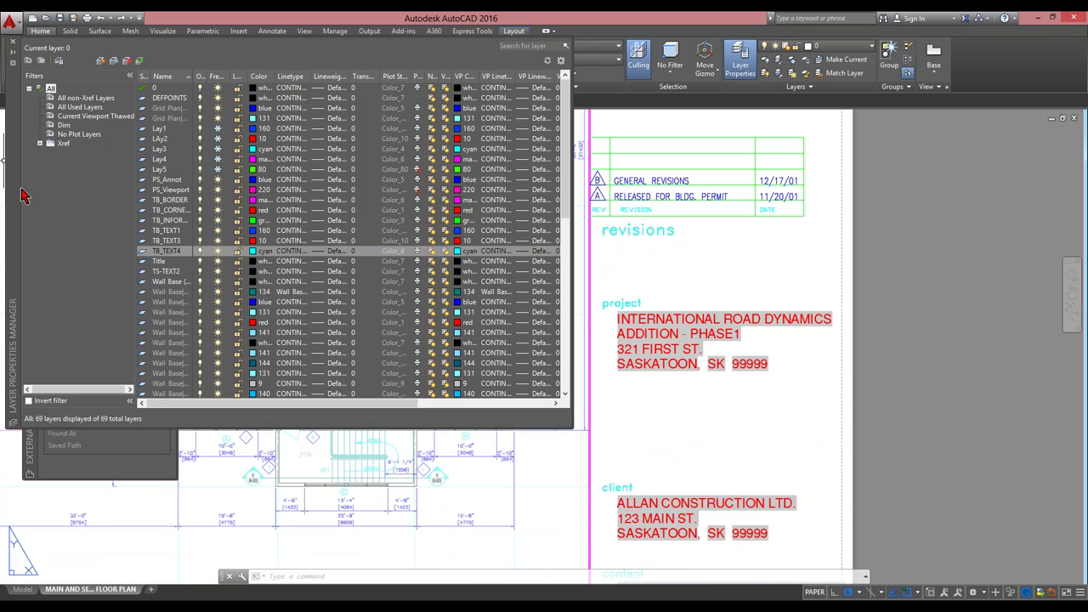
pyautogui.click(19, 330)
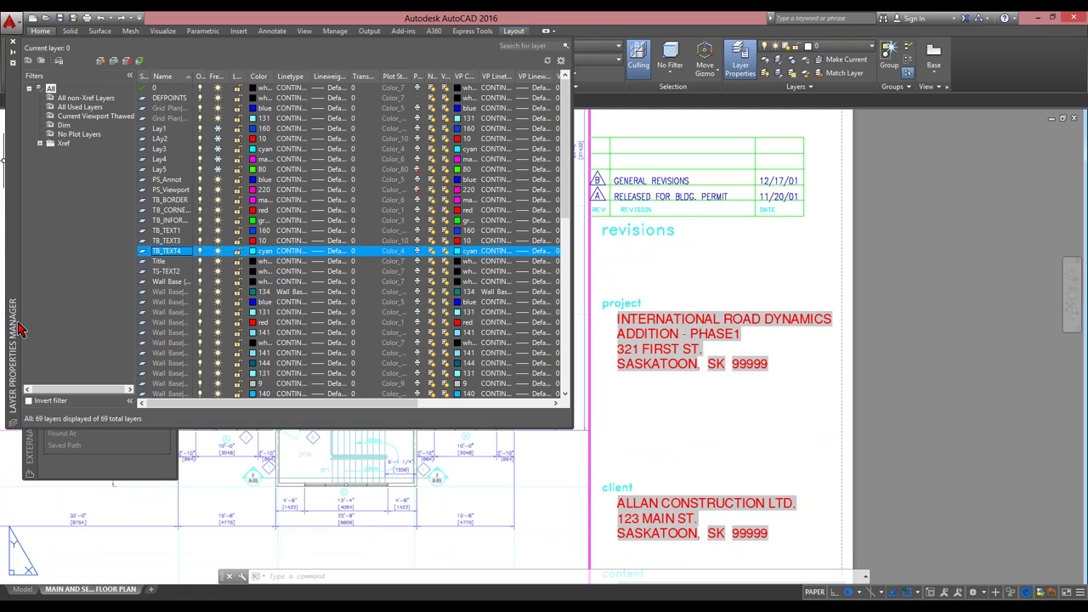
pyautogui.moveTo(19, 330); pyautogui.dragTo(68, 340)
pyautogui.click(67, 144)
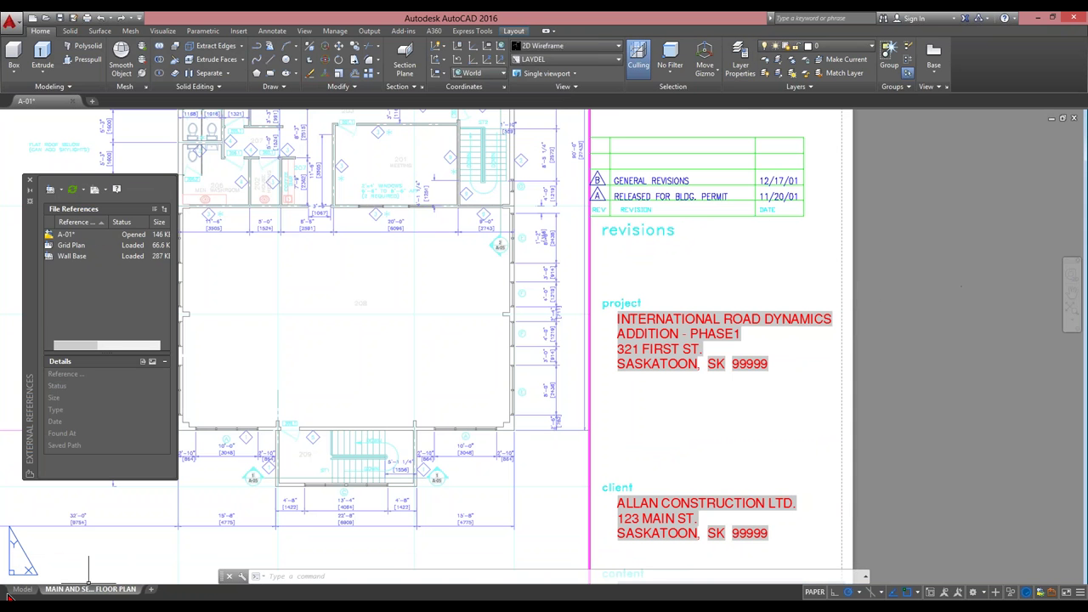
# Switch to the Model tab, thaw all layers and turn all layers on.
pyautogui.click(19, 592)
pyautogui.scroll(-2, 553, 360)
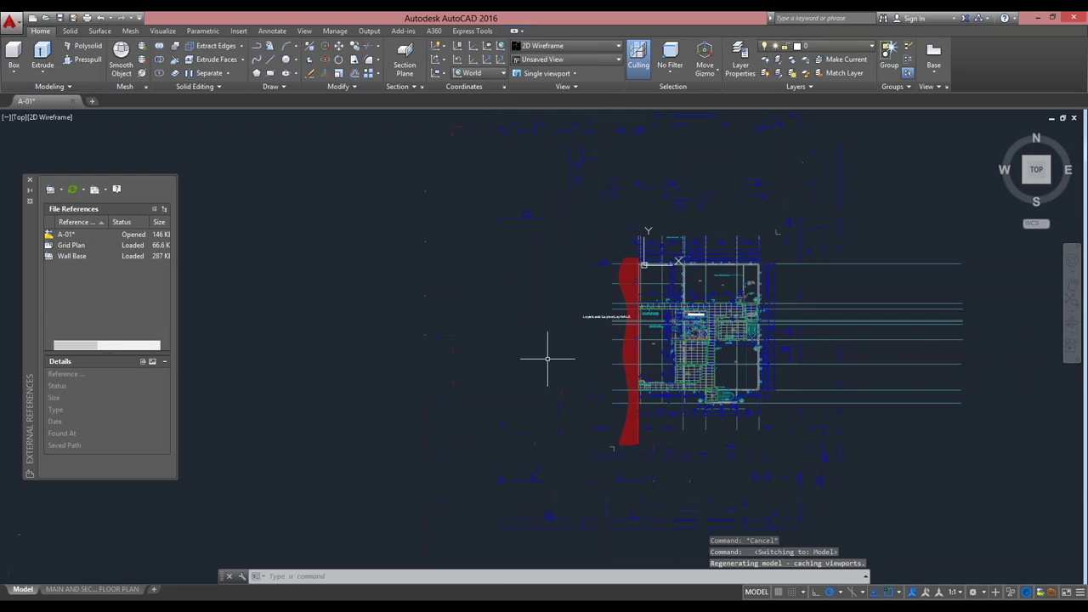
pyautogui.scroll(3, 561, 359)
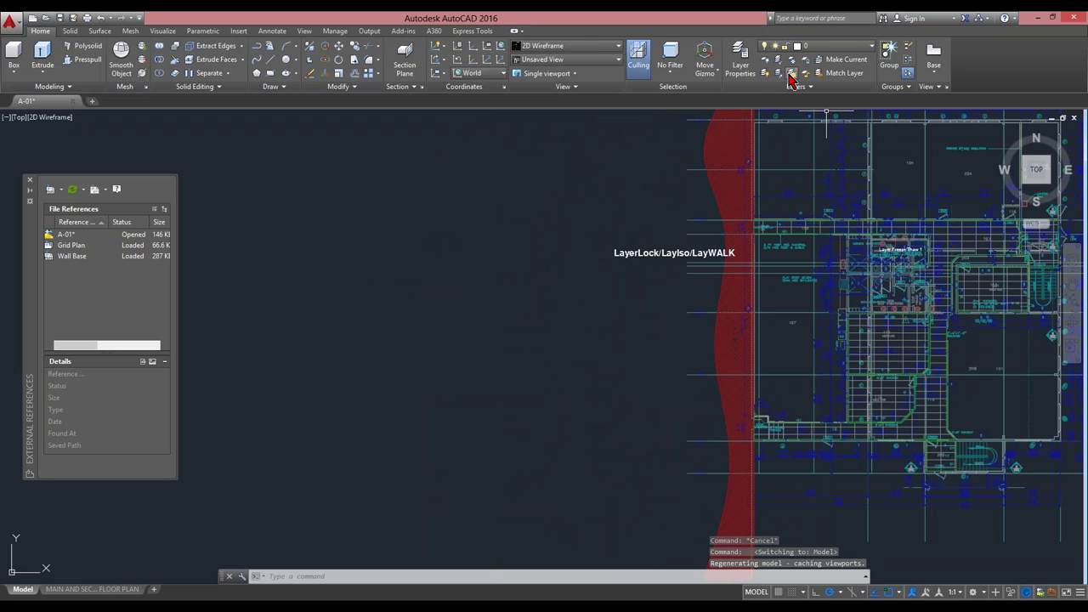
pyautogui.click(793, 73)
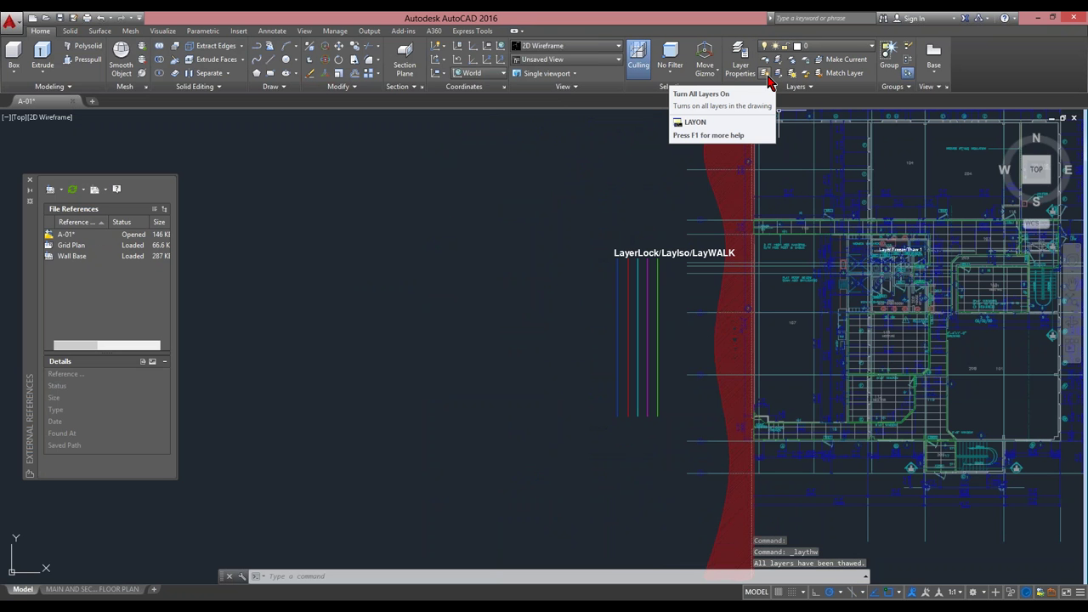
pyautogui.click(765, 74)
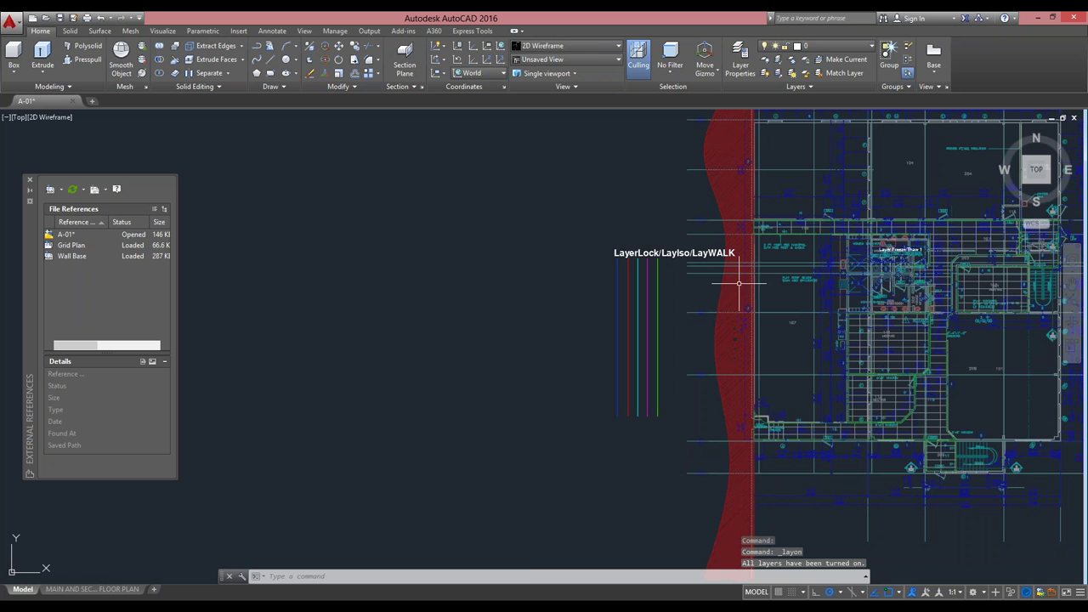
pyautogui.scroll(5, 680, 282)
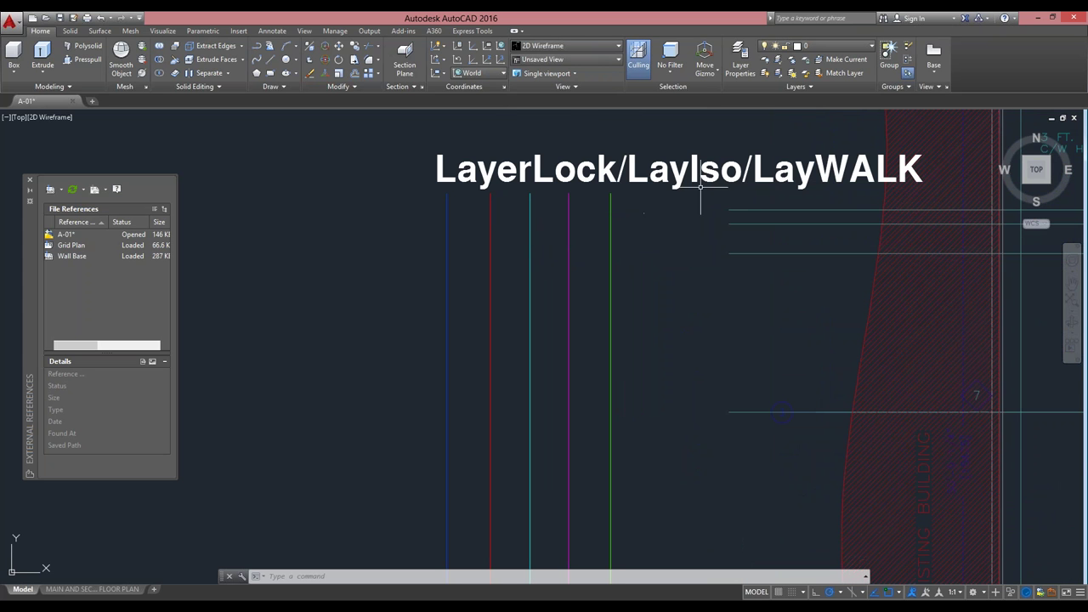
# Make layers current from the magenta, green, red, blue and finally cyan lines, leaving Lay3 current.
pyautogui.click(849, 59)
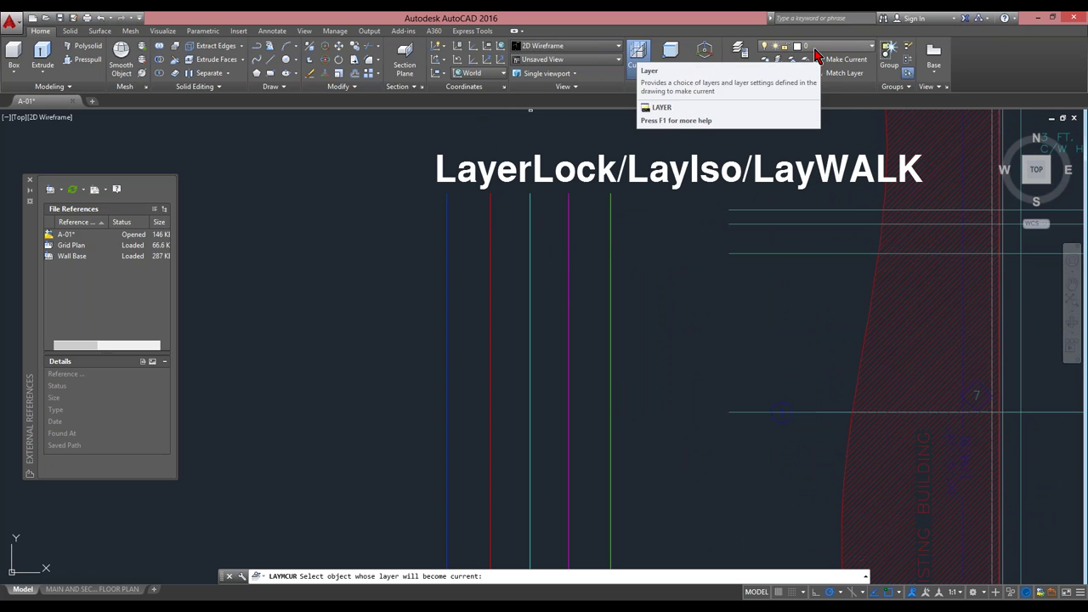
pyautogui.click(568, 232)
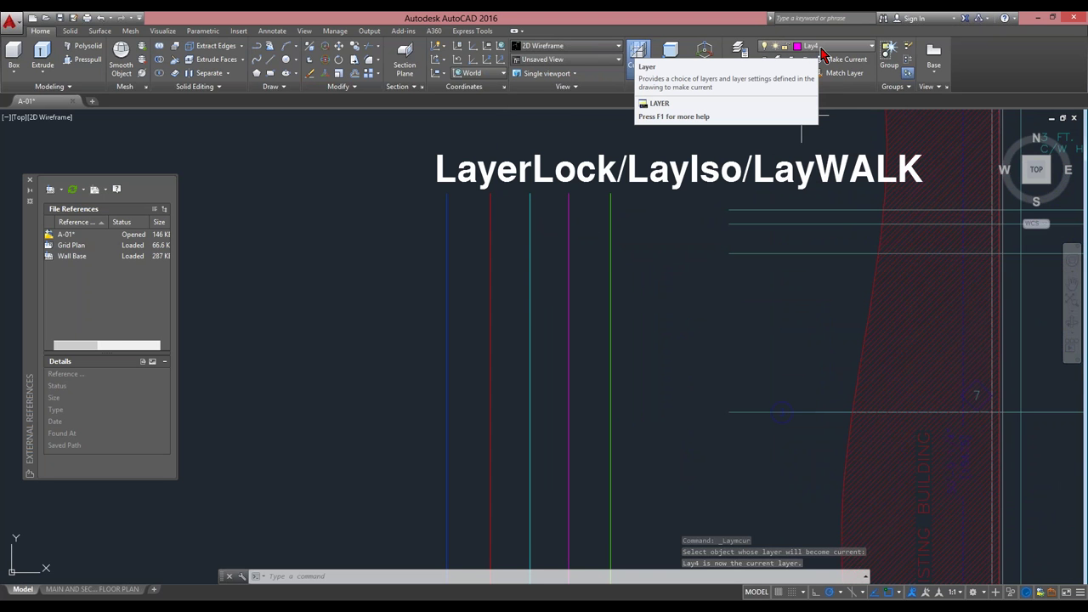
pyautogui.click(822, 58)
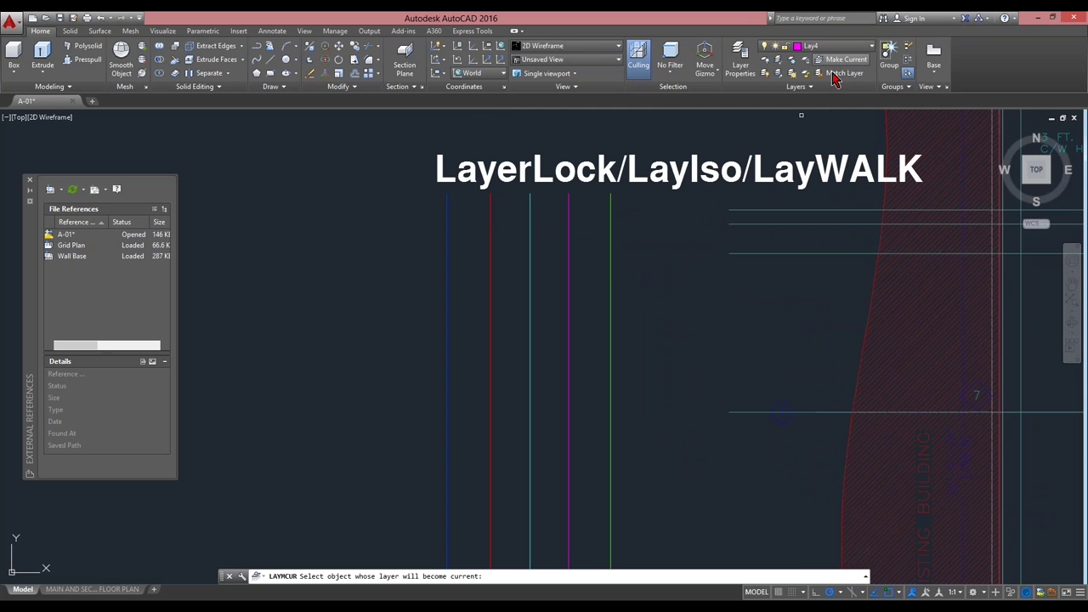
pyautogui.click(609, 267)
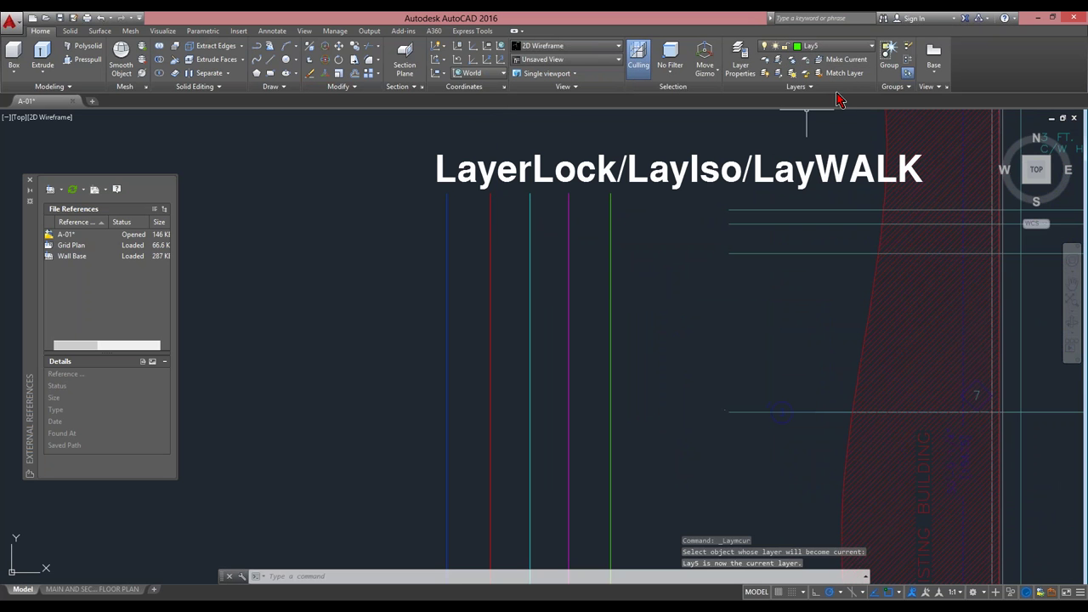
pyautogui.press('Return')
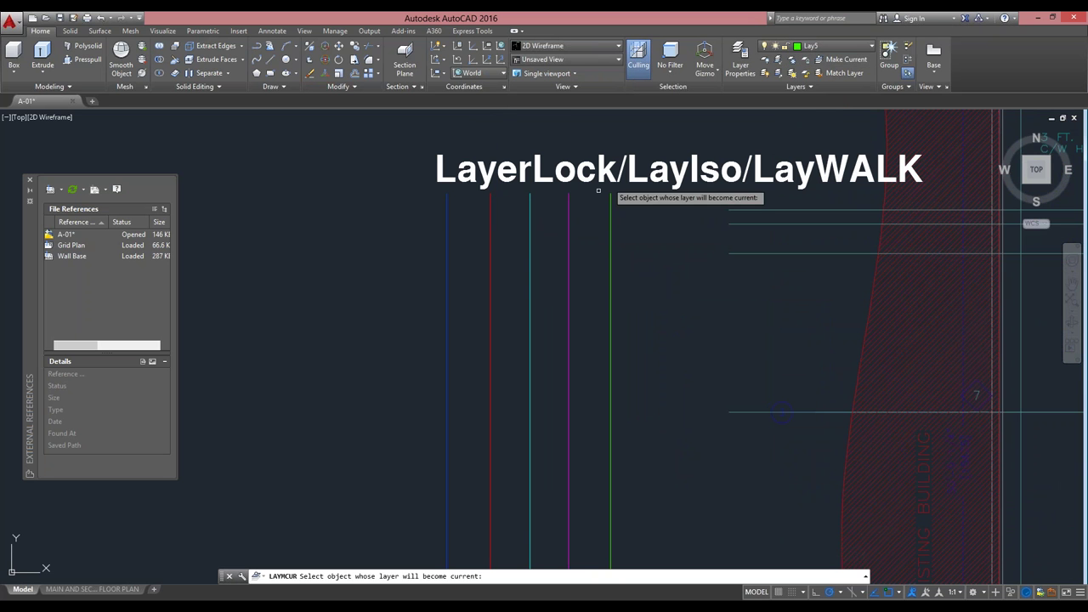
pyautogui.click(491, 230)
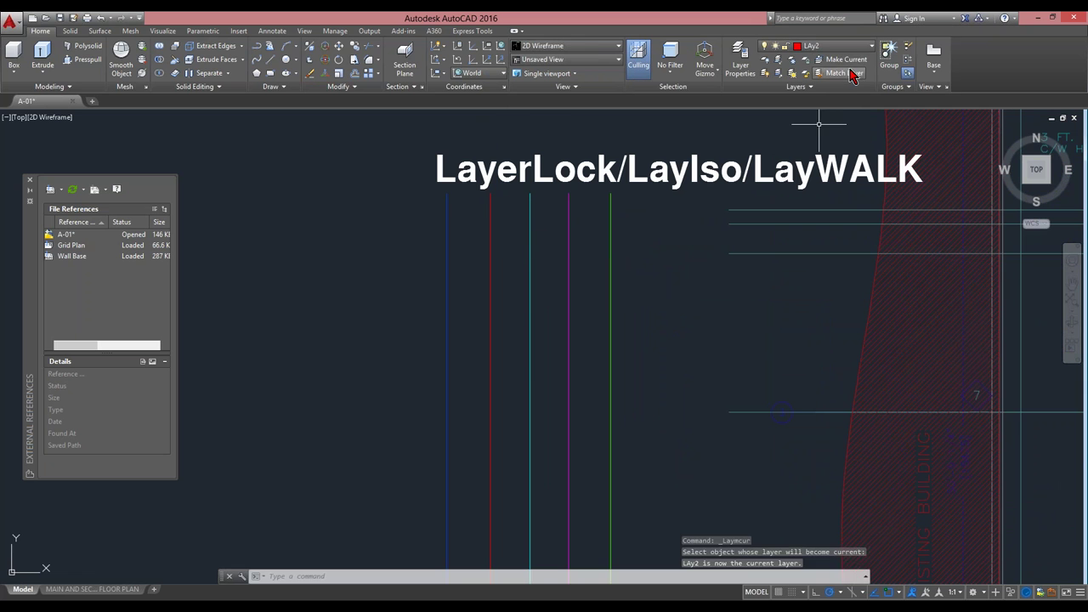
pyautogui.click(834, 60)
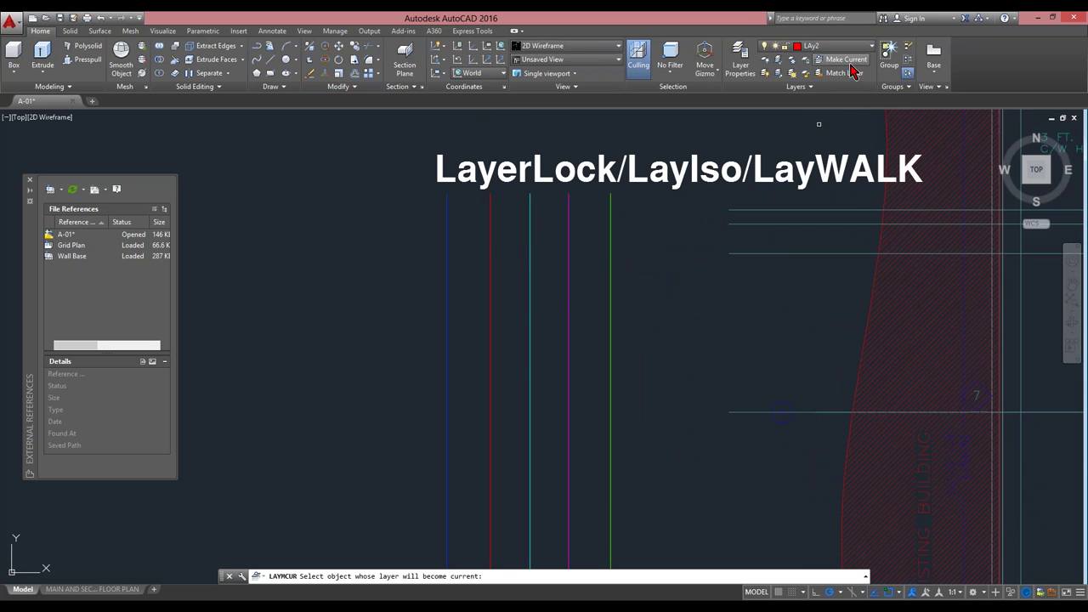
pyautogui.click(447, 256)
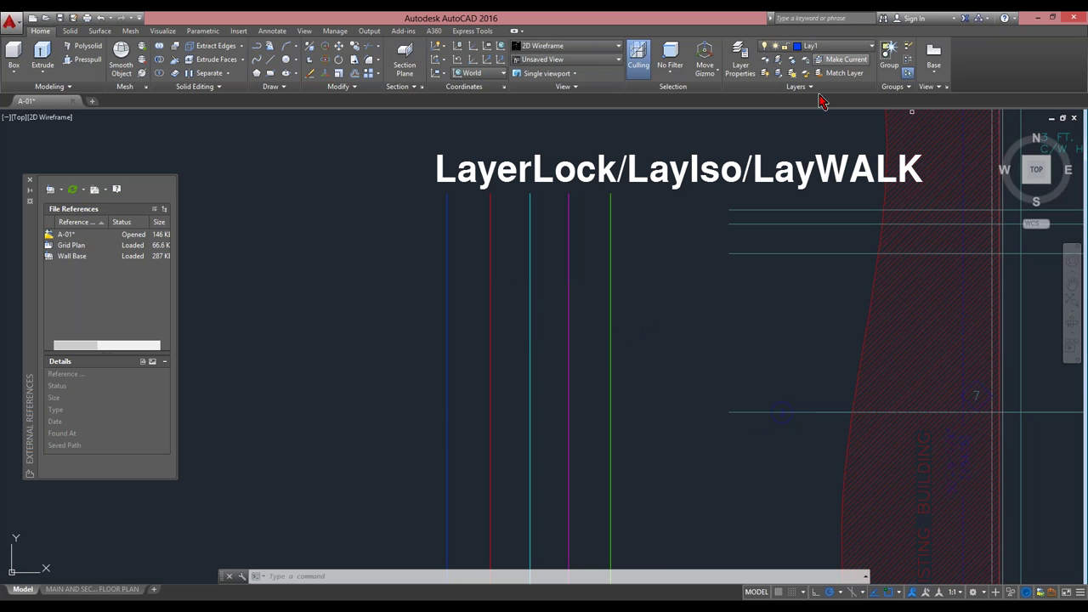
pyautogui.click(842, 60)
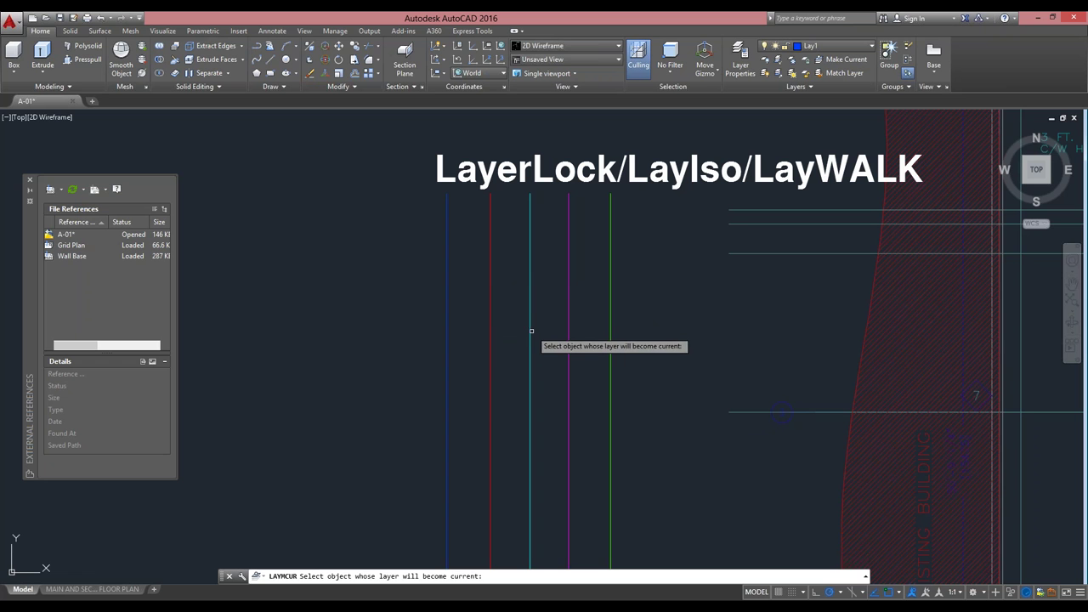
pyautogui.click(532, 331)
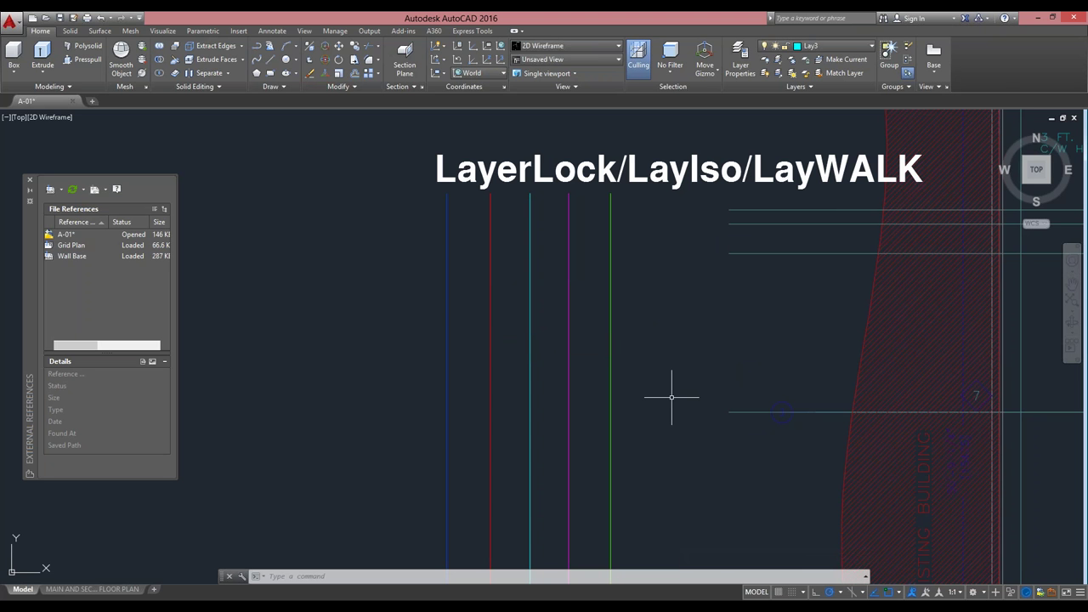
# Move the green, magenta, teal, red and blue lines onto Lay3 with LAYCUR.
pyautogui.write('laycur')
pyautogui.press('Return')
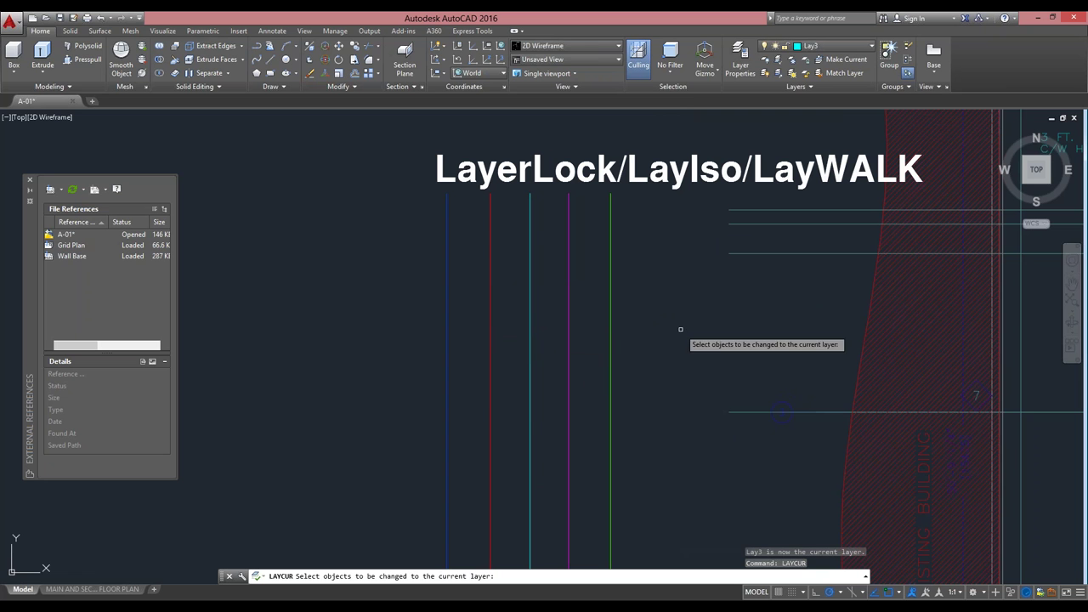
pyautogui.click(610, 419)
pyautogui.click(568, 434)
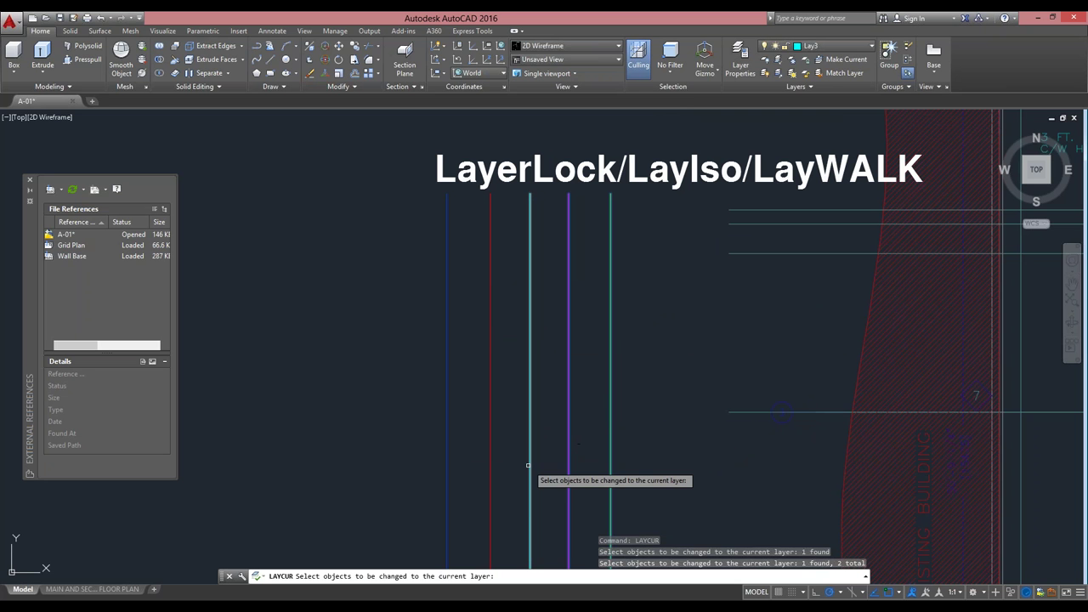
pyautogui.click(531, 449)
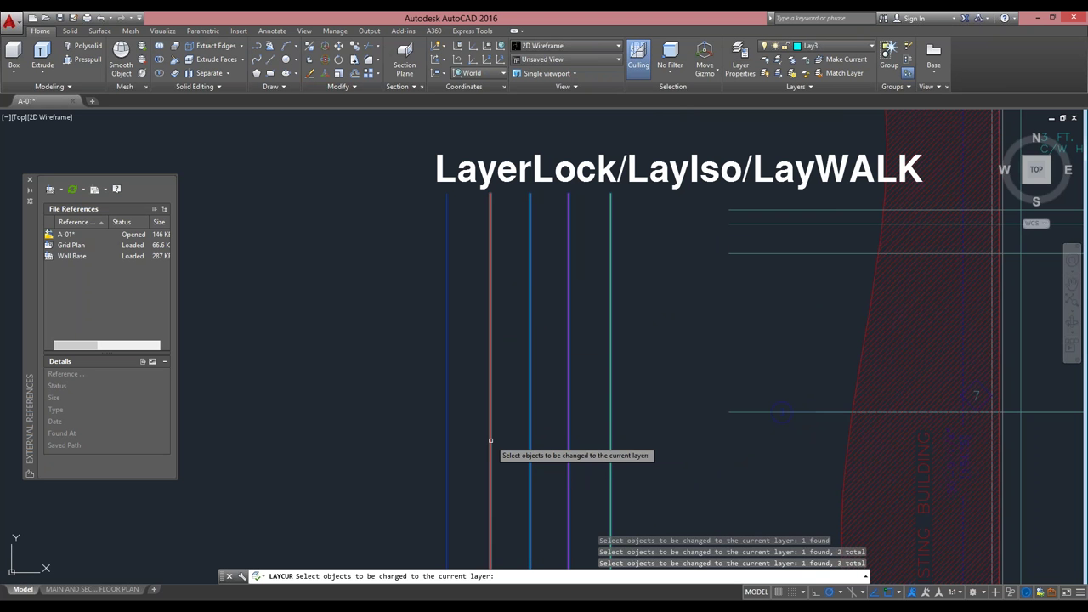
pyautogui.click(490, 451)
pyautogui.click(447, 452)
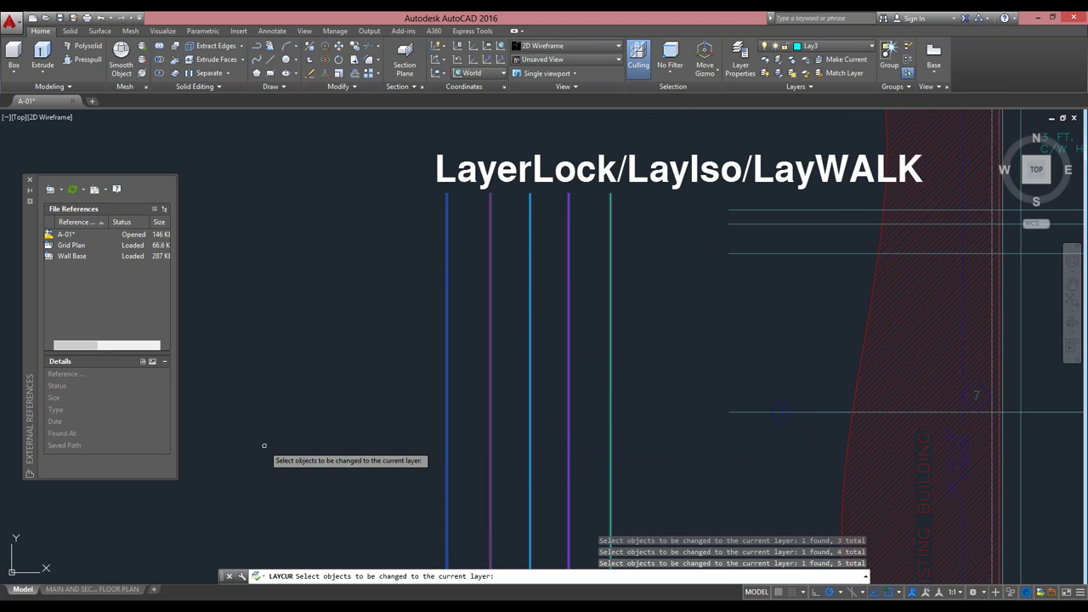
pyautogui.press('Return')
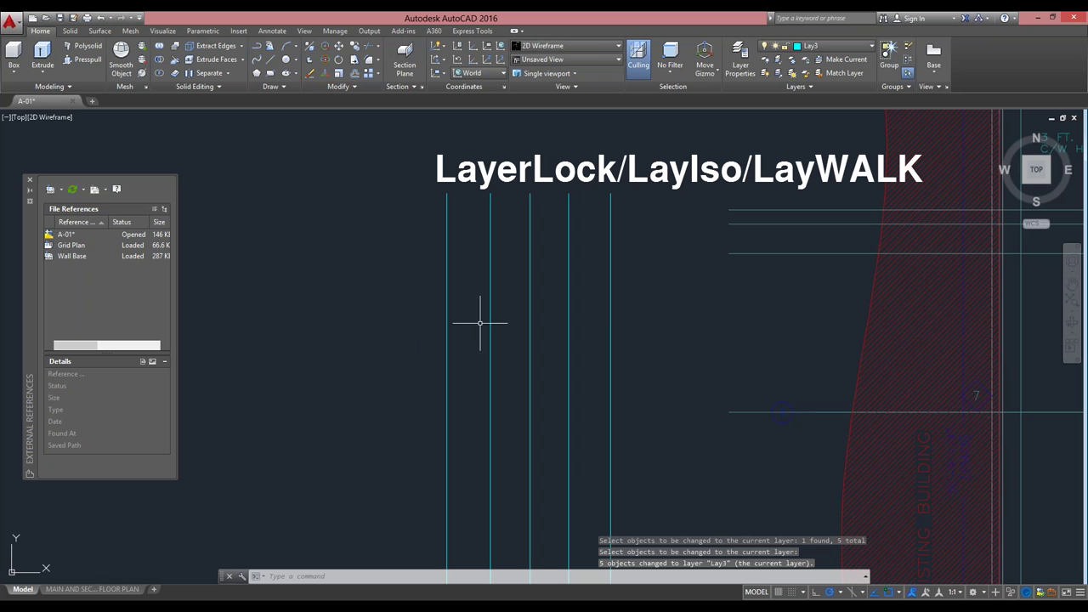
# Undo the LAYCUR move so the five lines return to their original layers.
pyautogui.click(636, 329)
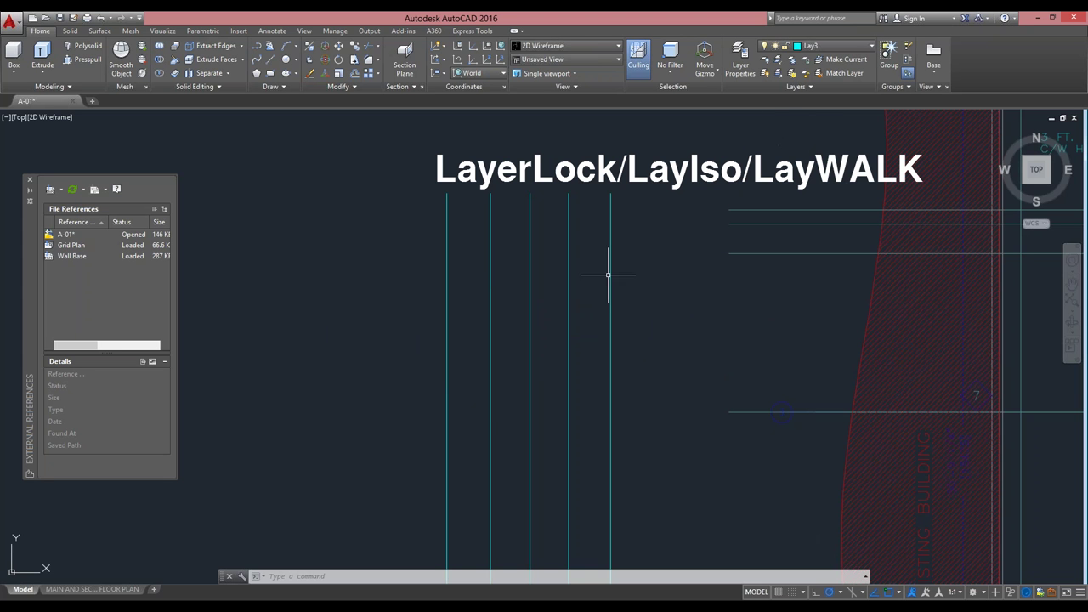
pyautogui.write('u')
pyautogui.press('Return')
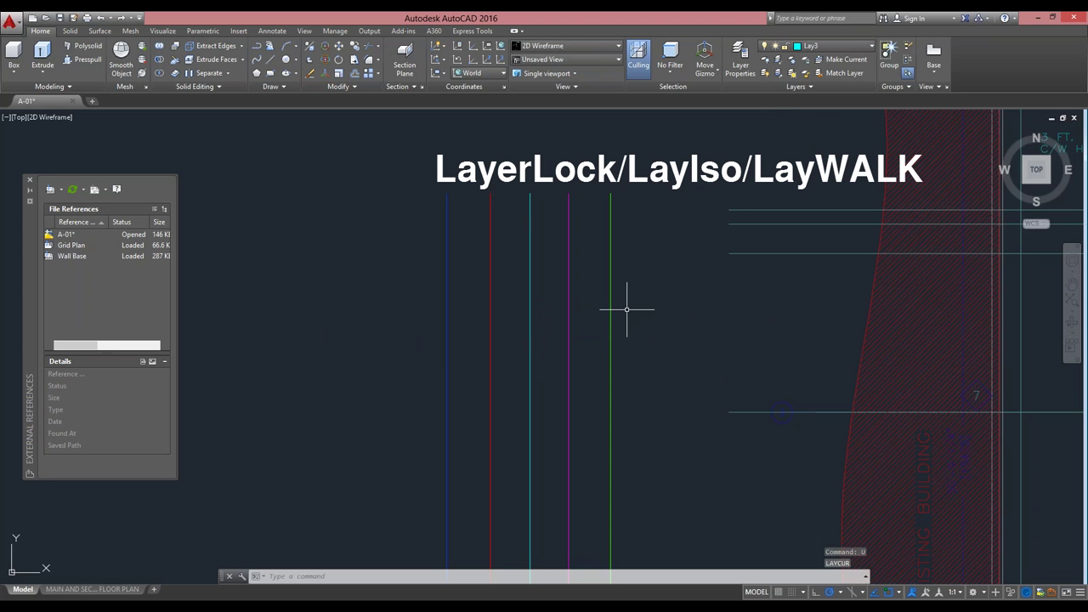
pyautogui.click(853, 74)
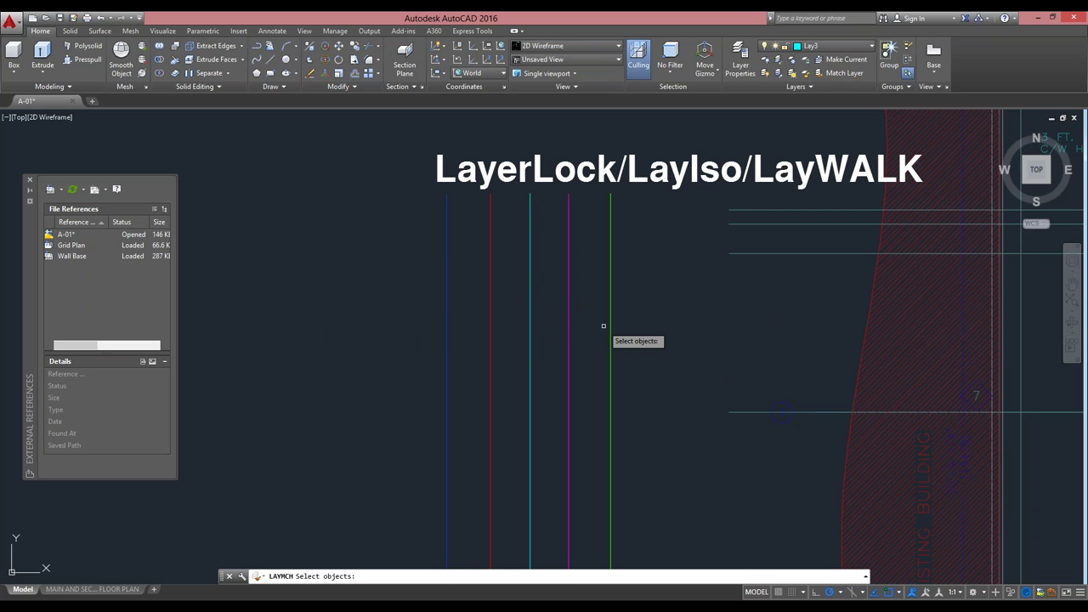
pyautogui.click(632, 326)
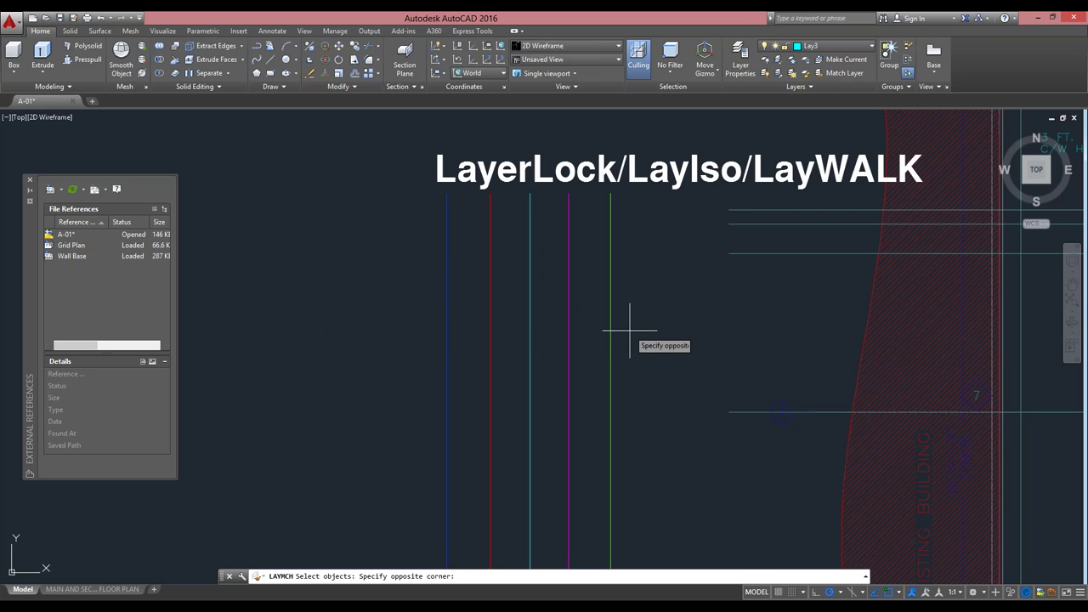
pyautogui.click(536, 271)
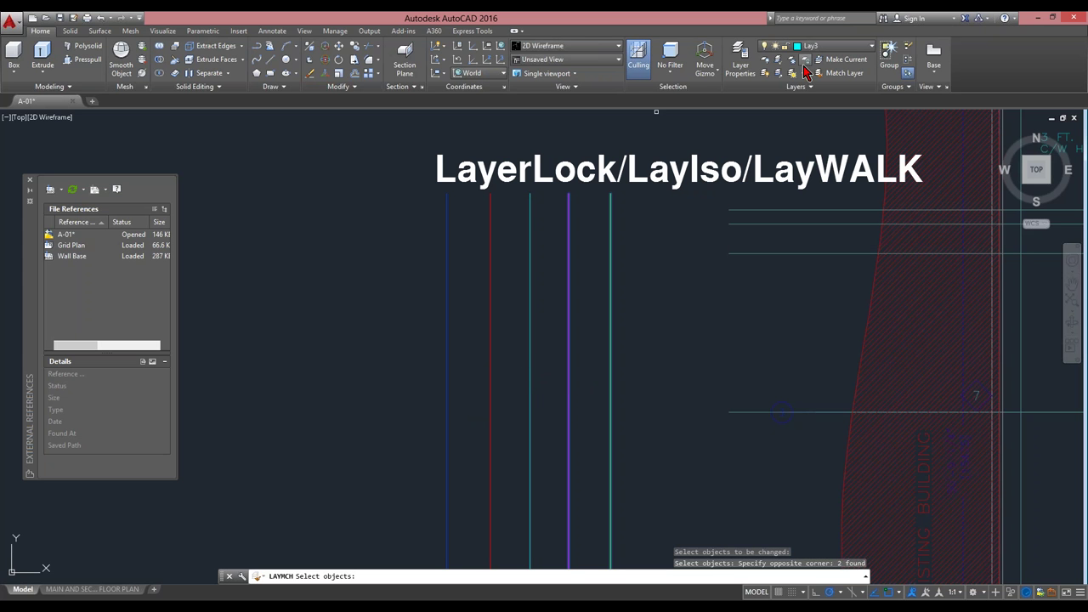
pyautogui.click(634, 372)
pyautogui.click(568, 314)
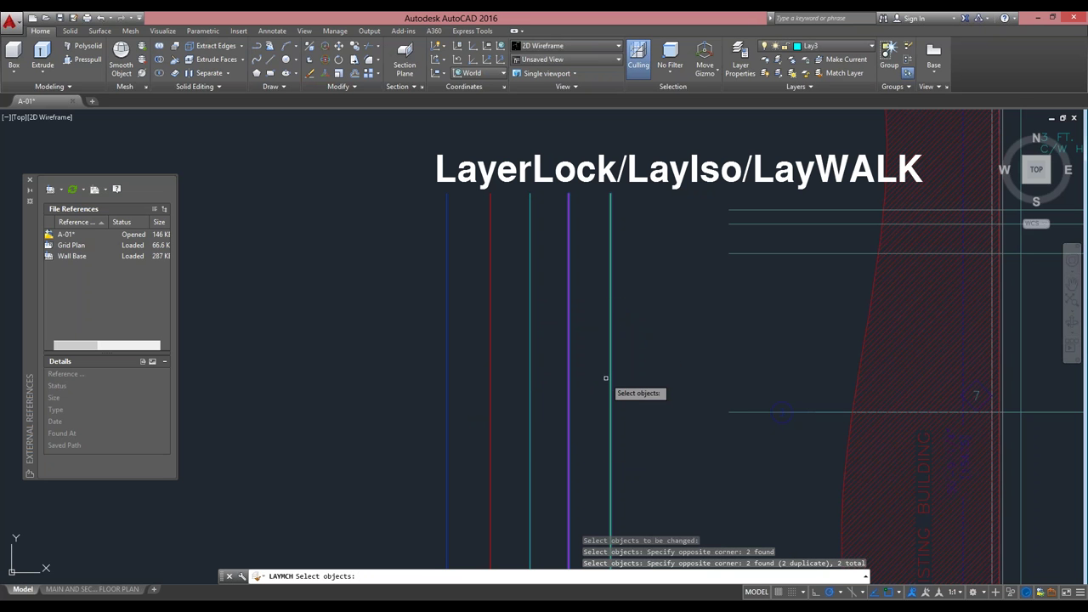
pyautogui.press('Return')
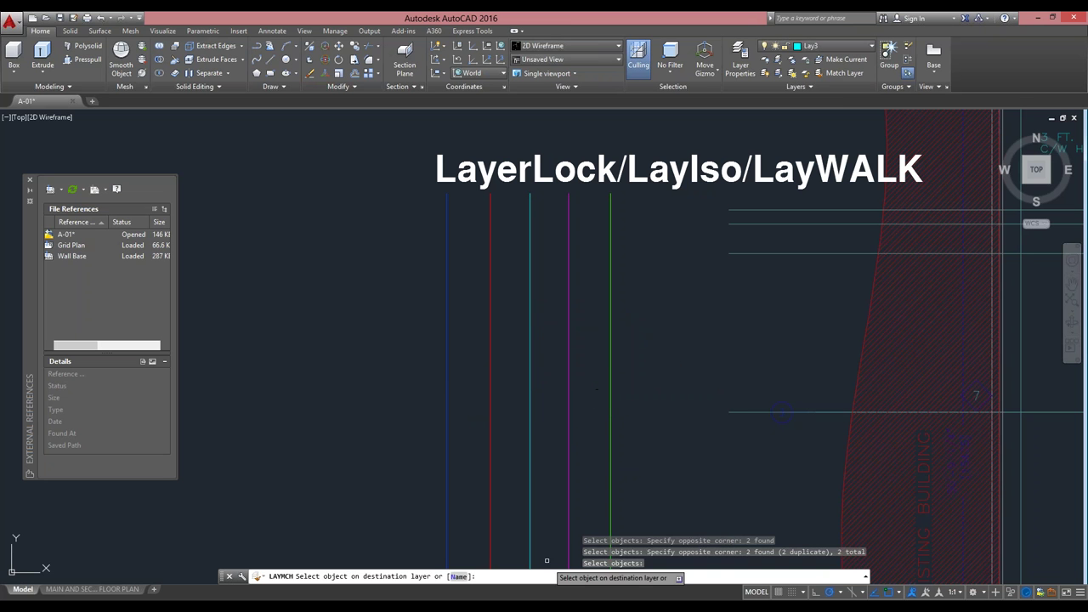
pyautogui.rightClick(497, 396)
pyautogui.click(525, 404)
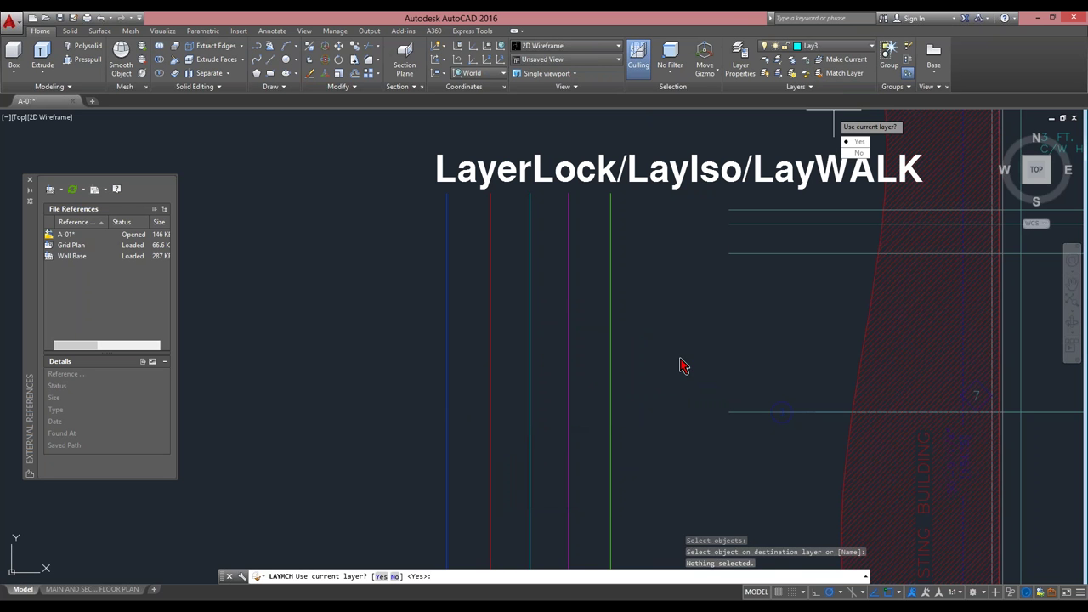
pyautogui.press('Escape')
pyautogui.press('Escape')
pyautogui.press('Escape')
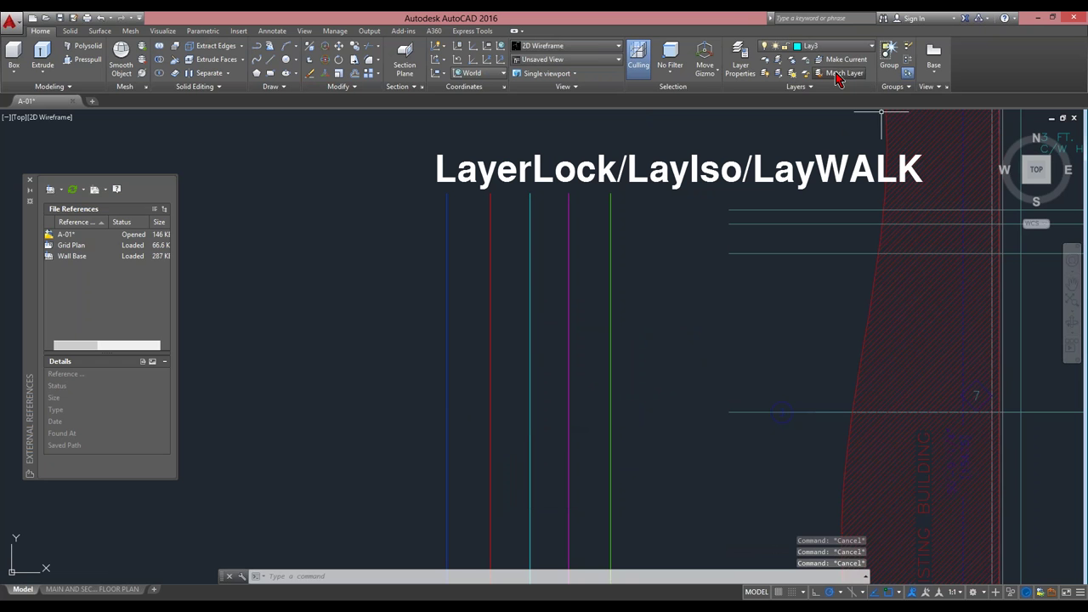
pyautogui.click(837, 75)
pyautogui.click(652, 347)
pyautogui.click(564, 291)
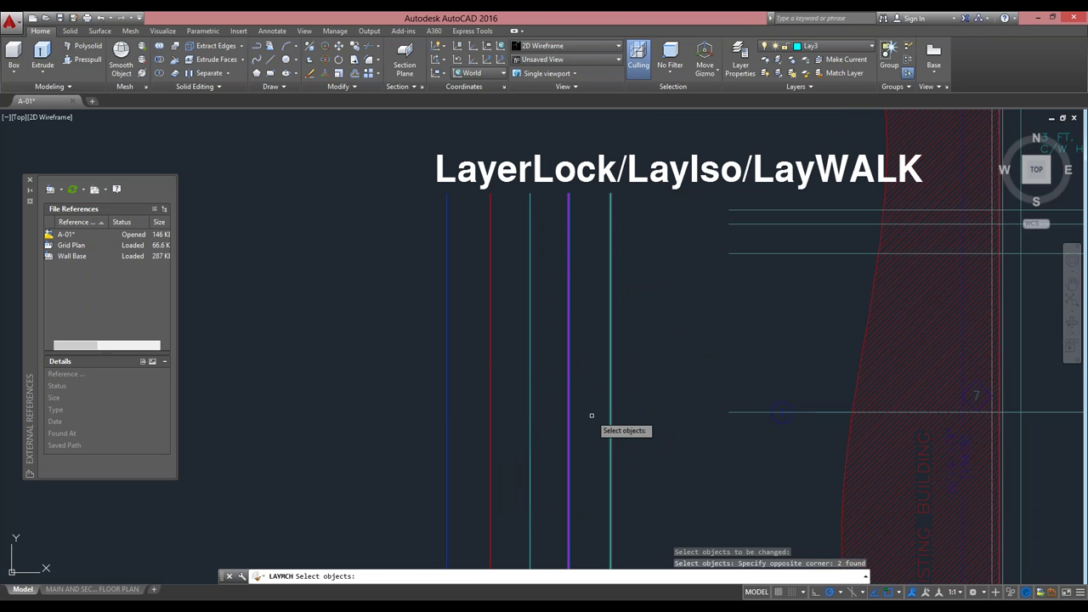
pyautogui.press('Return')
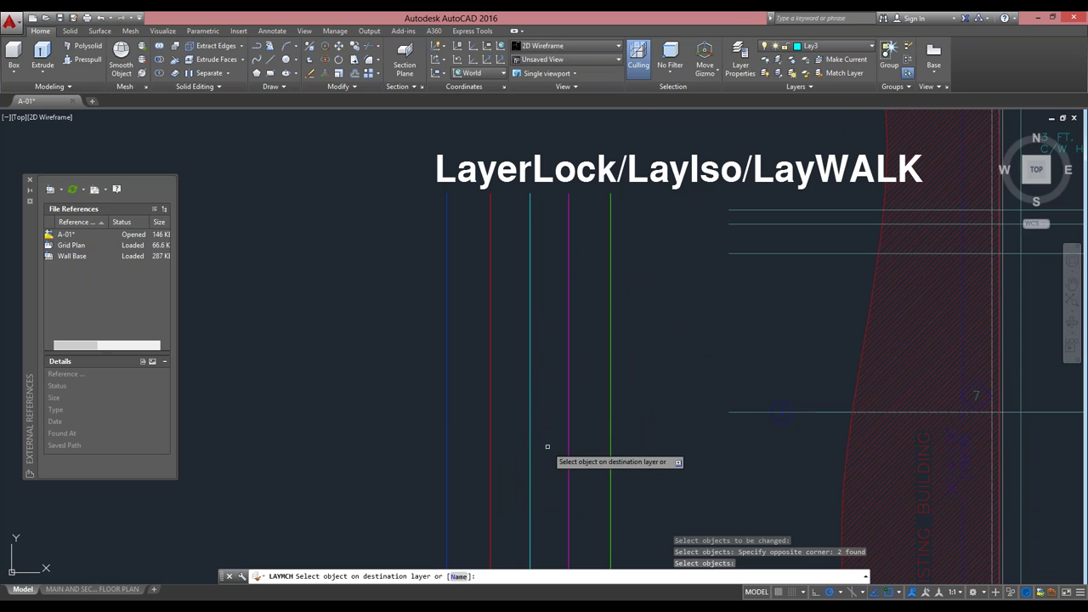
pyautogui.click(445, 434)
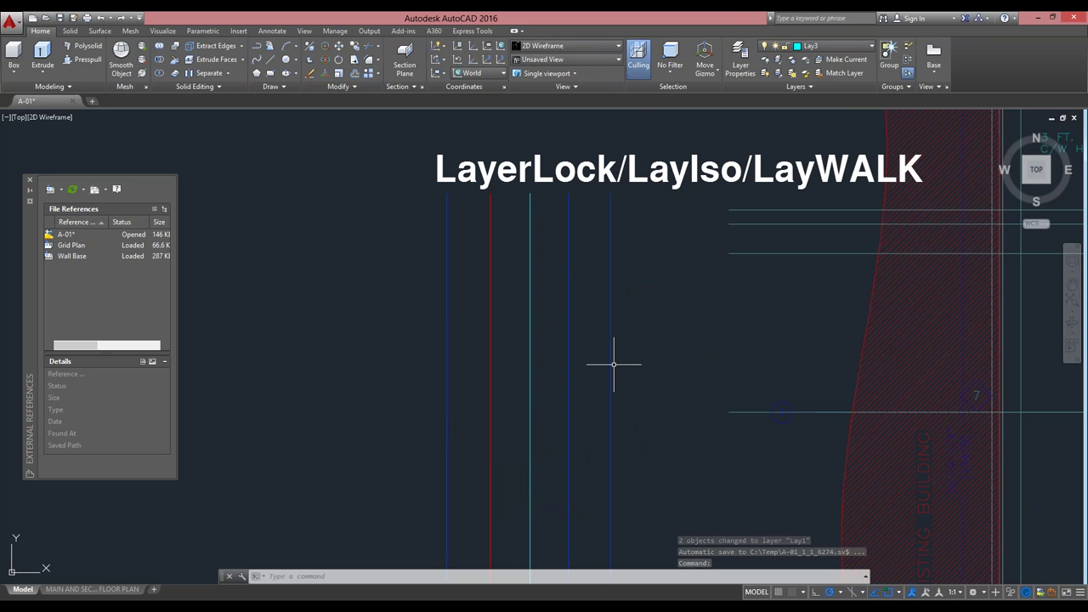
pyautogui.click(460, 385)
pyautogui.click(448, 375)
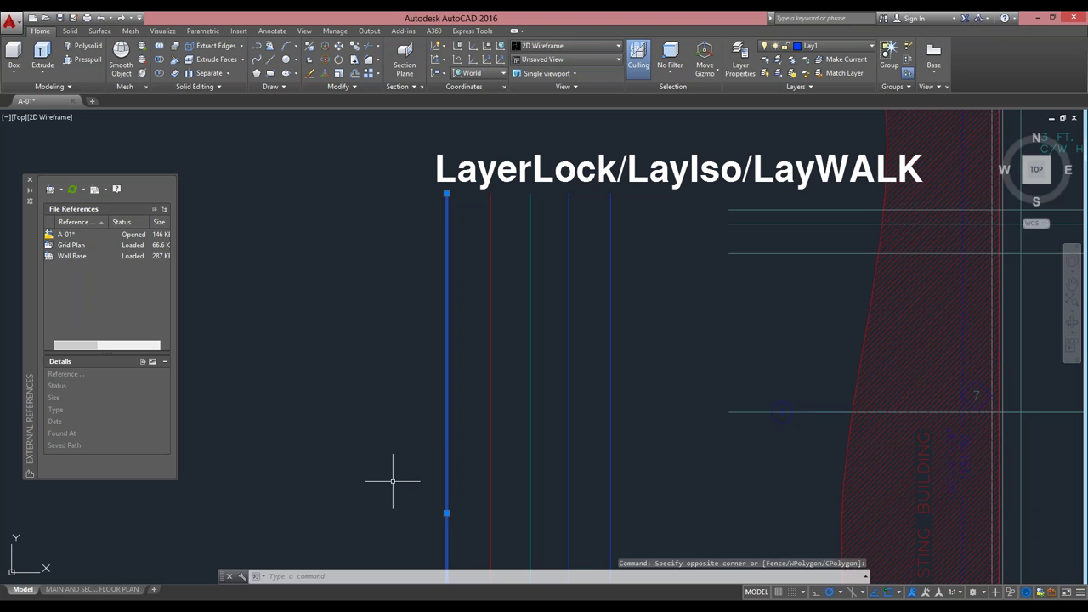
pyautogui.press('Escape')
pyautogui.press('Escape')
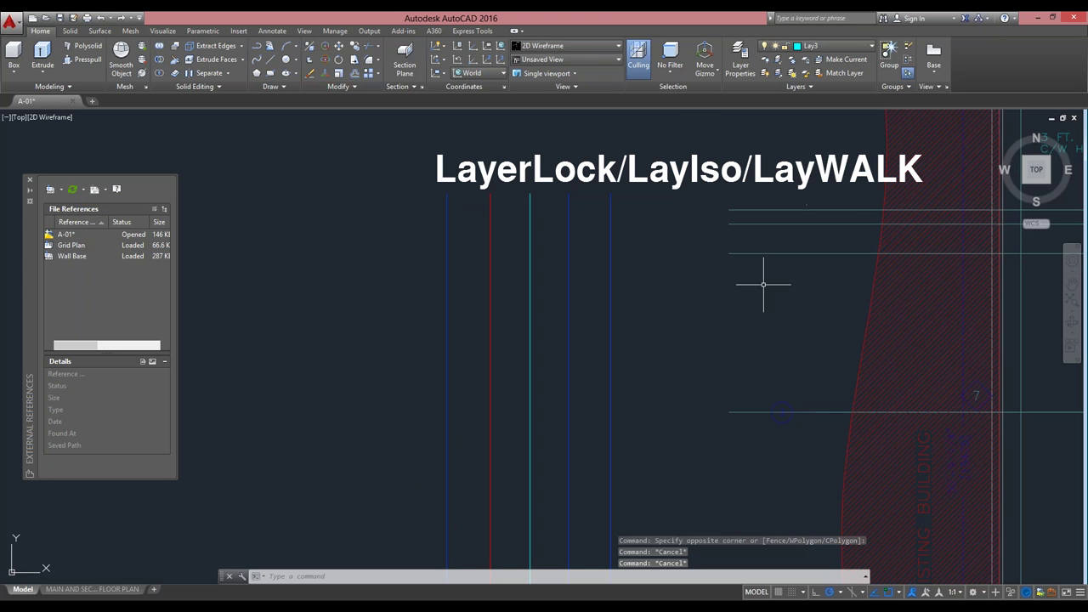
pyautogui.write('u')
pyautogui.press('Return')
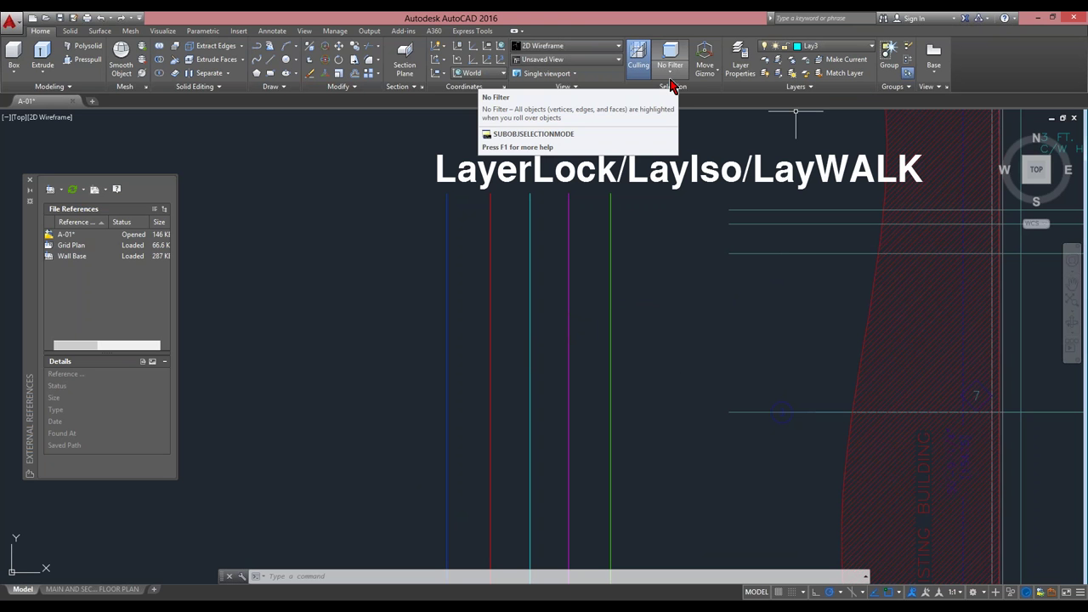
# Run Copy Objects to New Layer on the magenta and green lines, choosing the destination by Name.
pyautogui.click(844, 88)
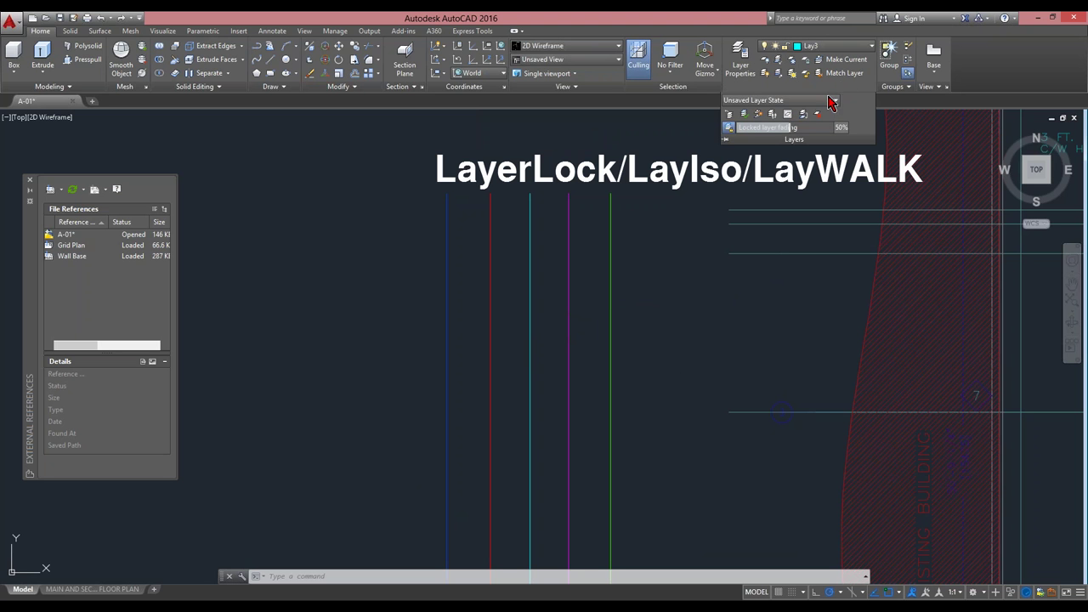
pyautogui.click(759, 116)
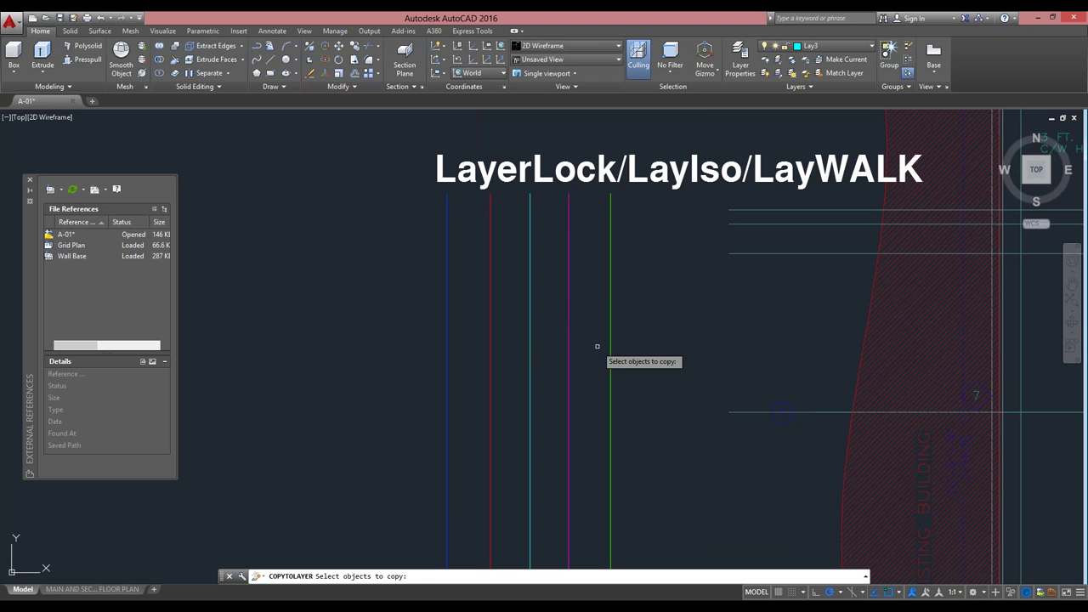
pyautogui.click(627, 340)
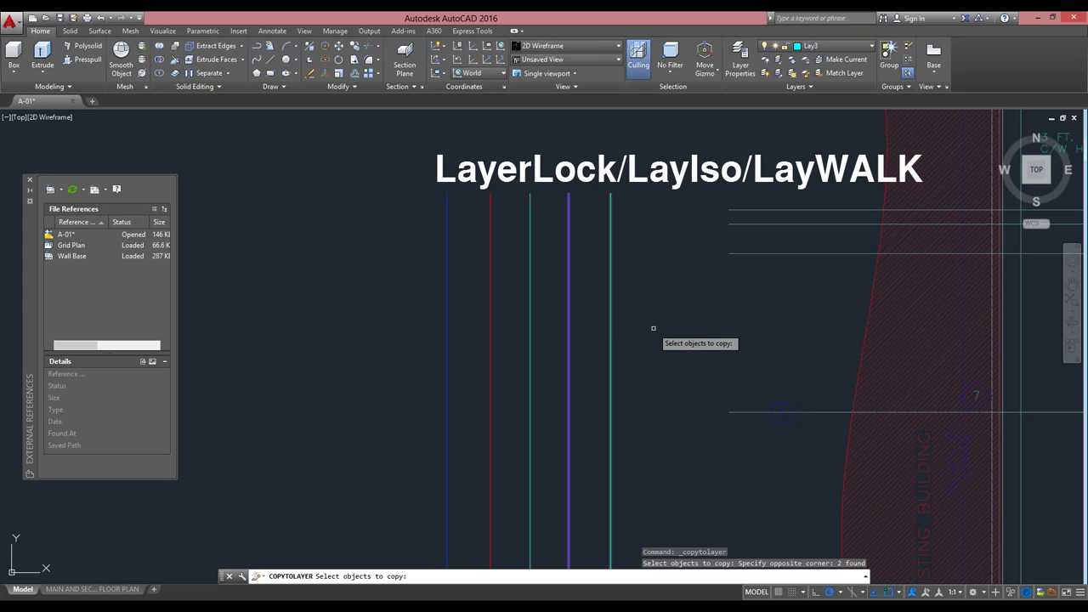
pyautogui.press('Return')
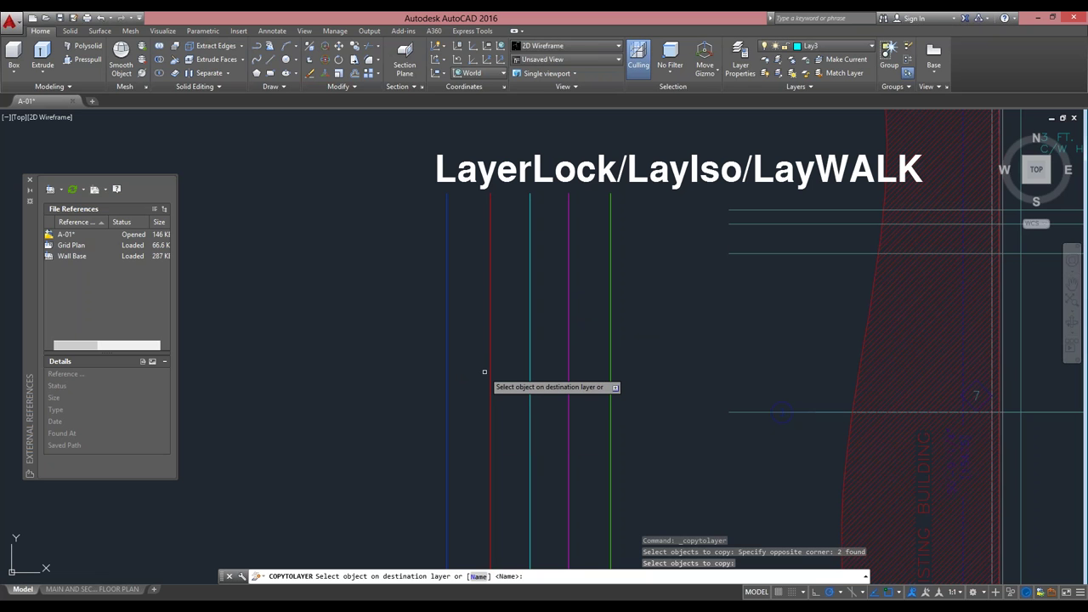
pyautogui.write('N')
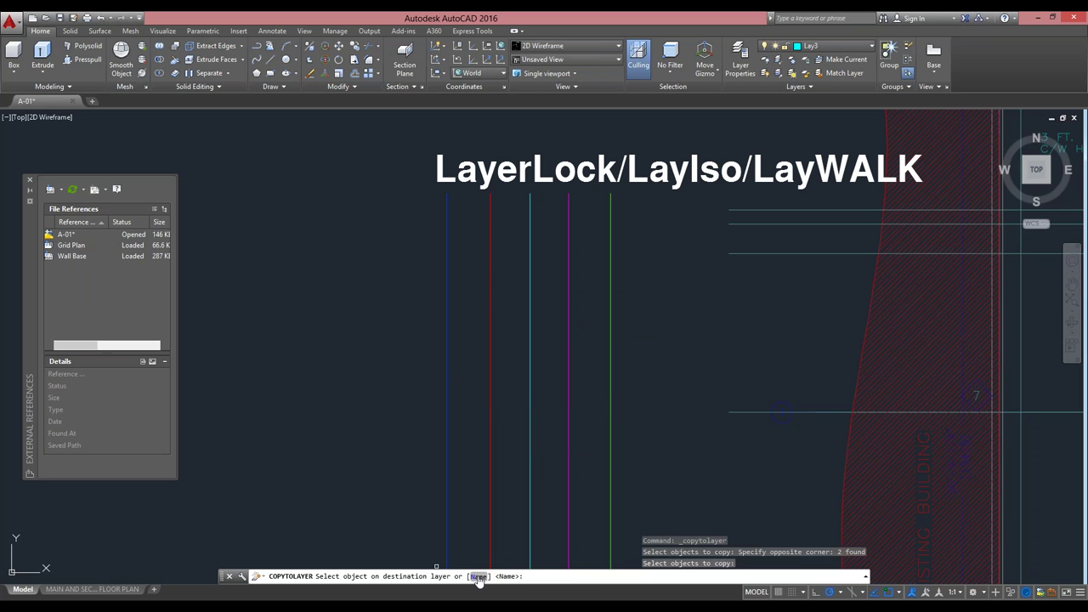
pyautogui.press('Return')
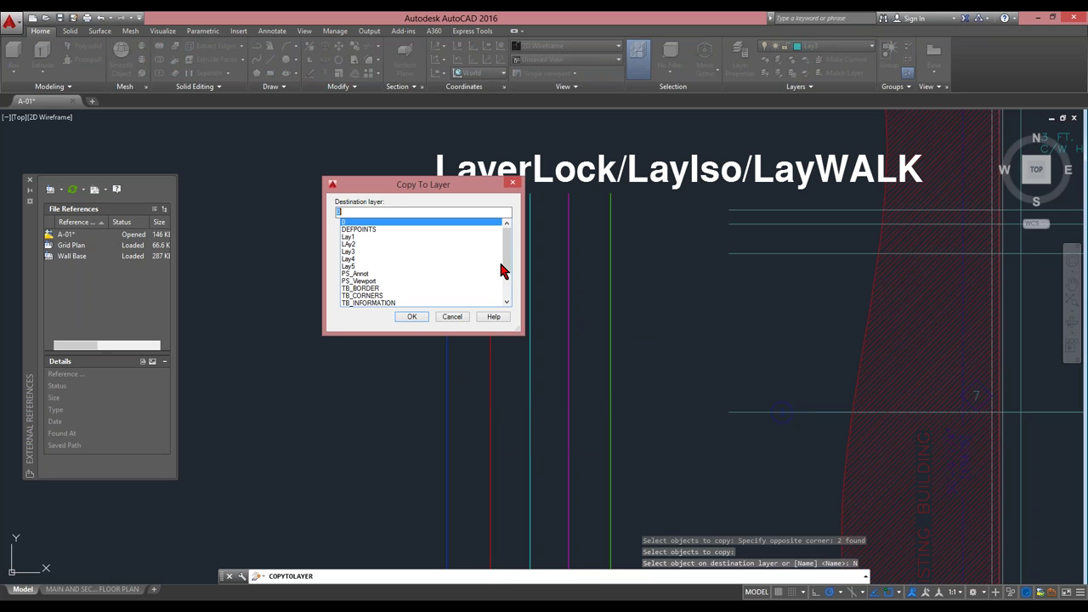
# Pick Lay1 as the destination layer in Copy To Layer and confirm the copy.
pyautogui.moveTo(508, 264)
pyautogui.mouseDown()
pyautogui.moveTo(507, 310)
pyautogui.moveTo(515, 243)
pyautogui.mouseUp()
pyautogui.click(358, 237)
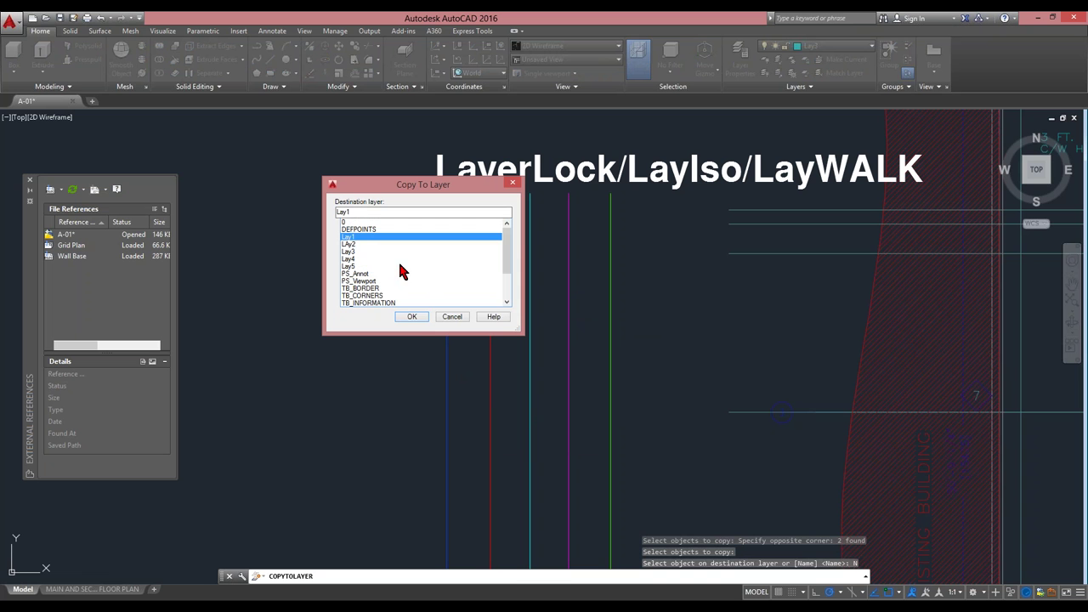
pyautogui.click(414, 317)
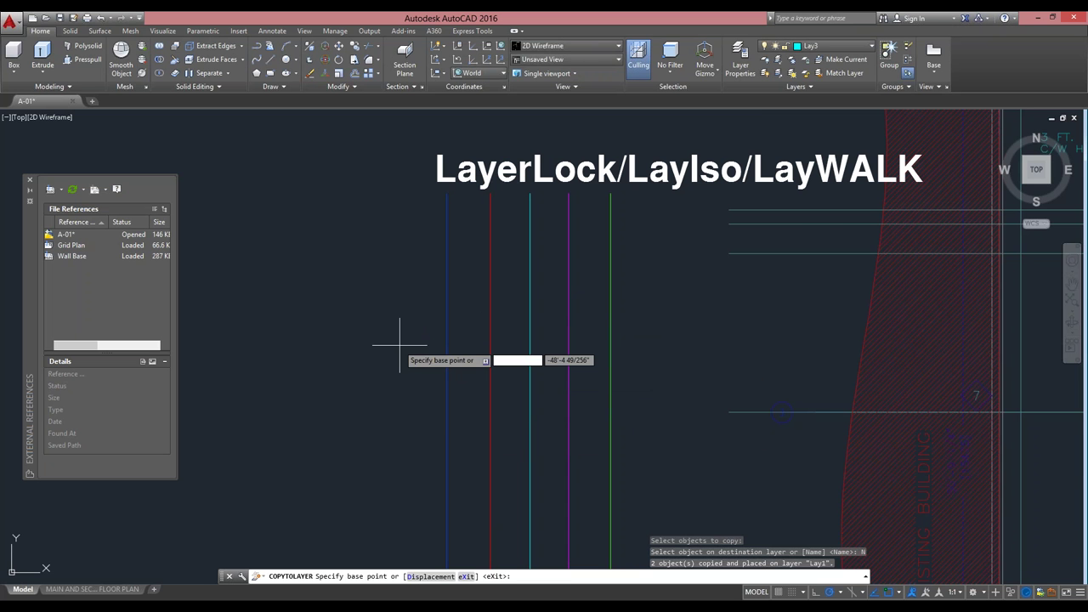
# Place the two Lay1 copies left of the original test lines using a base point and displacement.
pyautogui.scroll(-4, 400, 346)
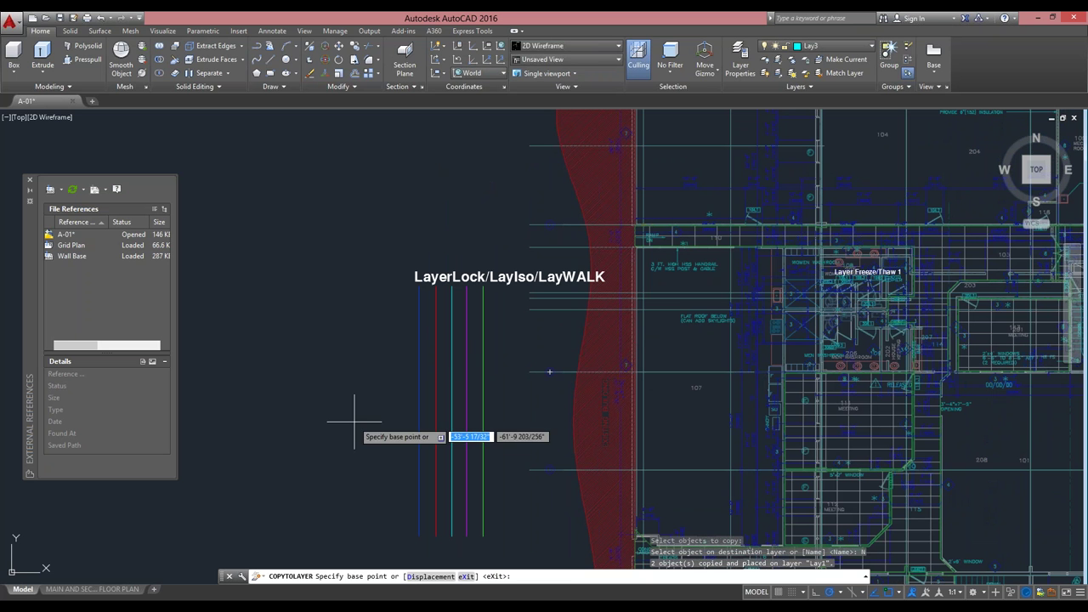
pyautogui.scroll(4, 481, 297)
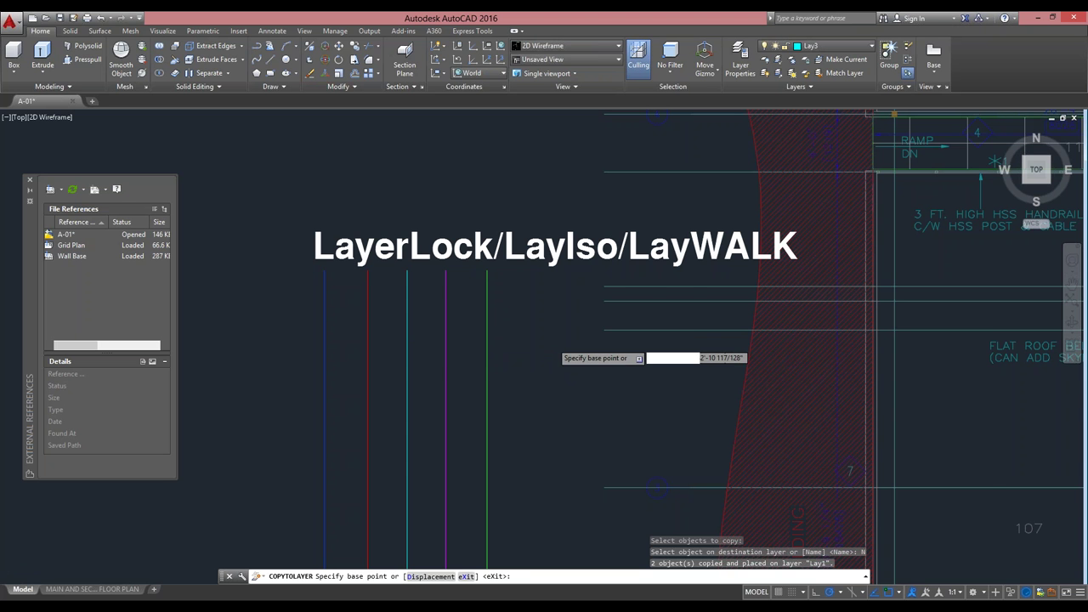
pyautogui.scroll(-2, 548, 341)
pyautogui.click(512, 298)
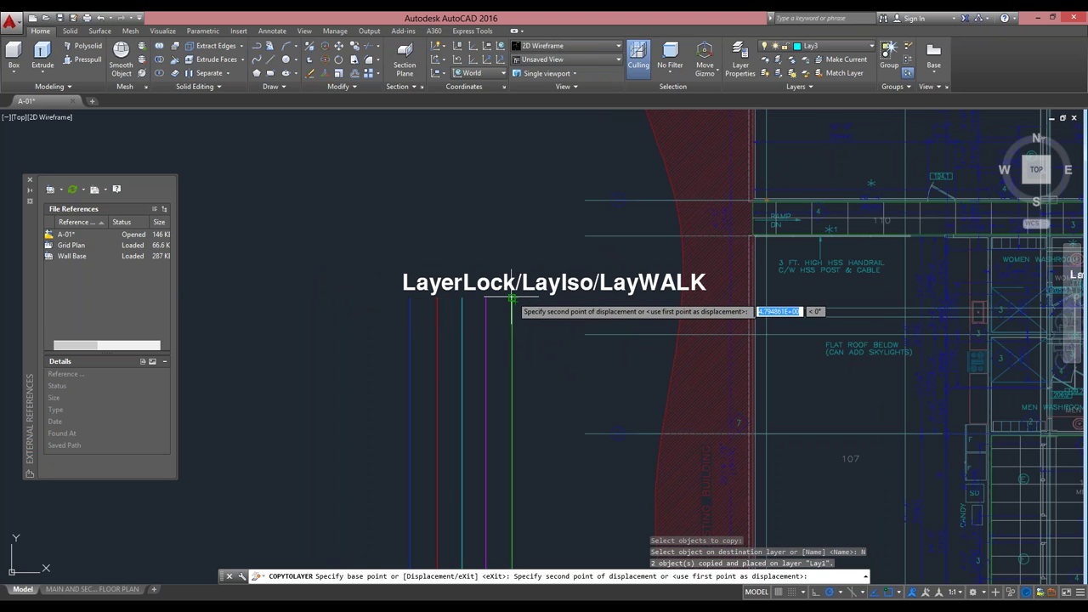
pyautogui.click(350, 301)
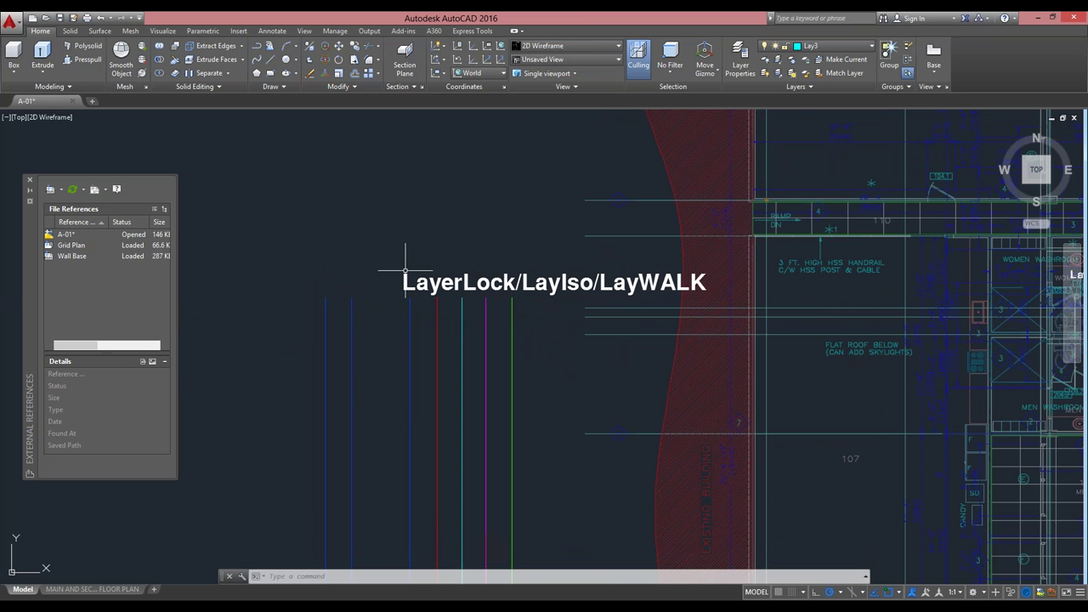
pyautogui.scroll(-5, 406, 272)
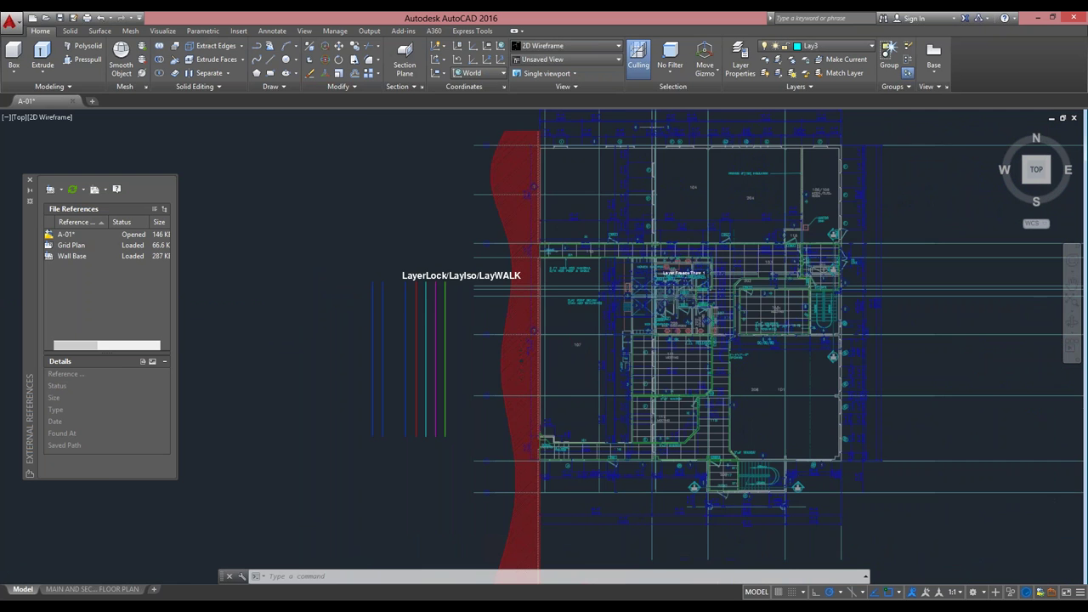
# Zoom into the floor plan, check a line's Wall Base xref layer, and switch to Express Tools.
pyautogui.scroll(6, 511, 345)
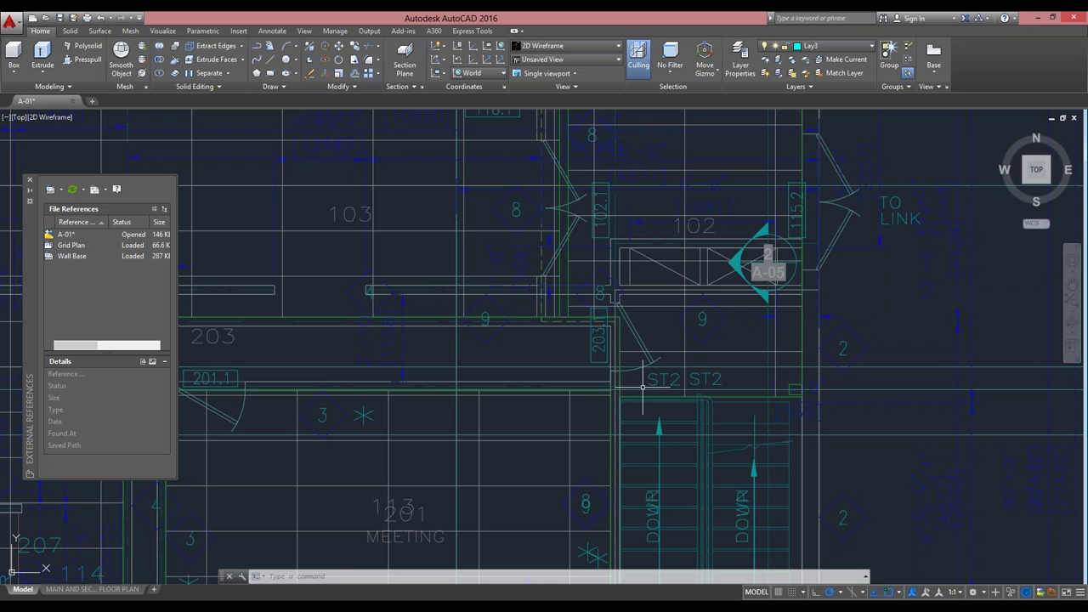
pyautogui.scroll(-3, 643, 387)
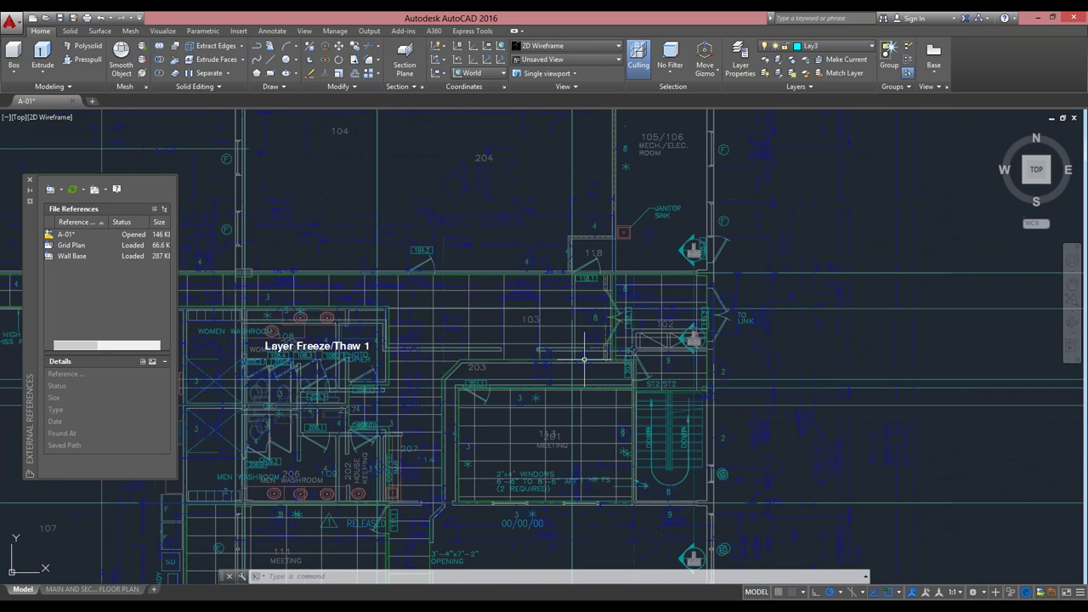
pyautogui.moveTo(584, 359)
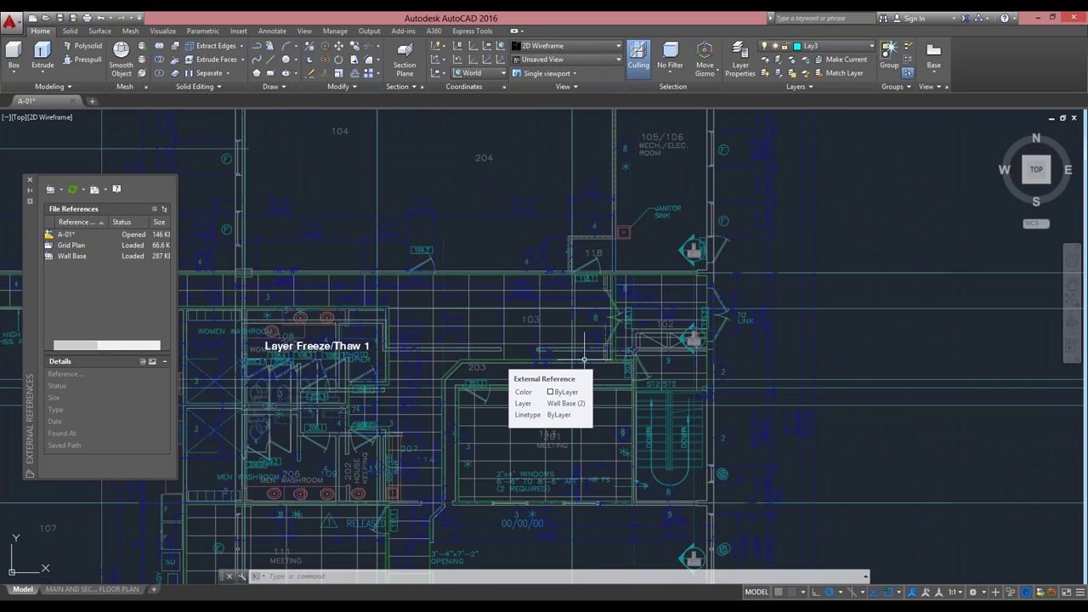
pyautogui.click(472, 32)
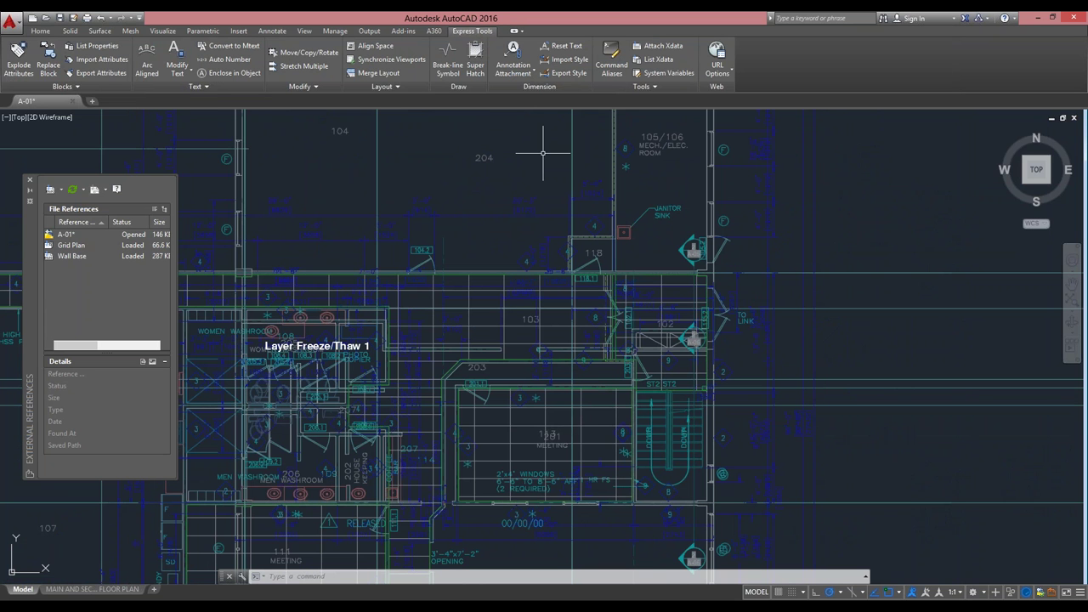
pyautogui.write('XLIST')
pyautogui.press('Return')
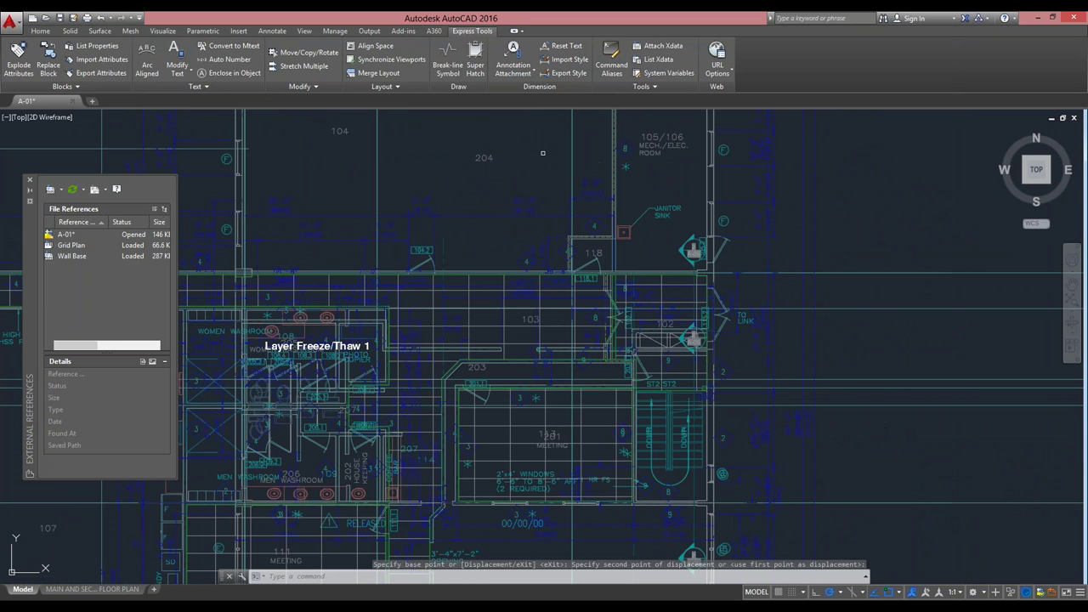
pyautogui.click(494, 238)
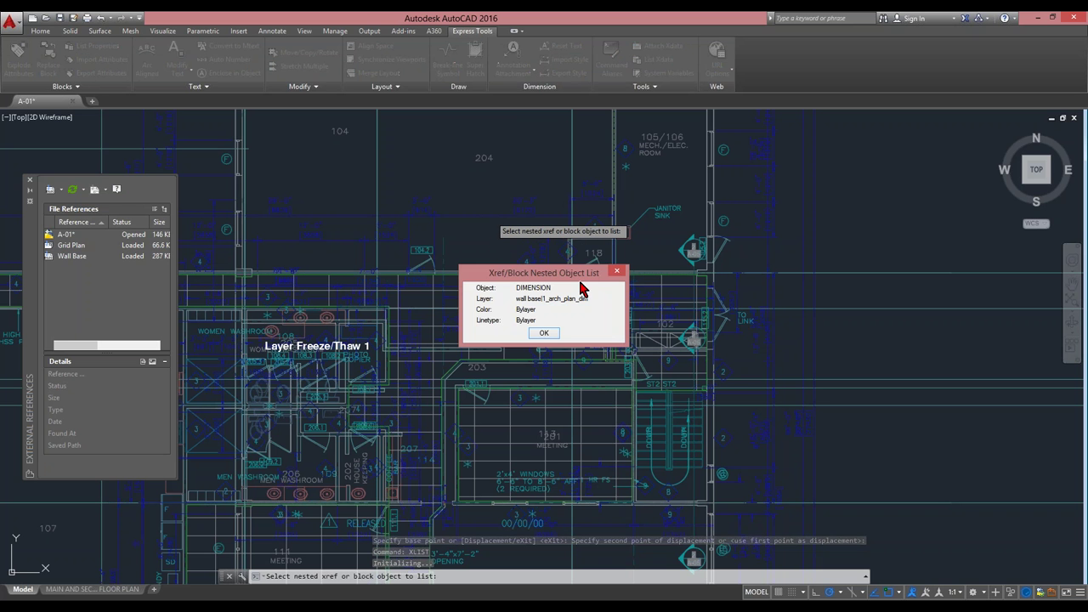
pyautogui.moveTo(578, 274); pyautogui.dragTo(551, 162)
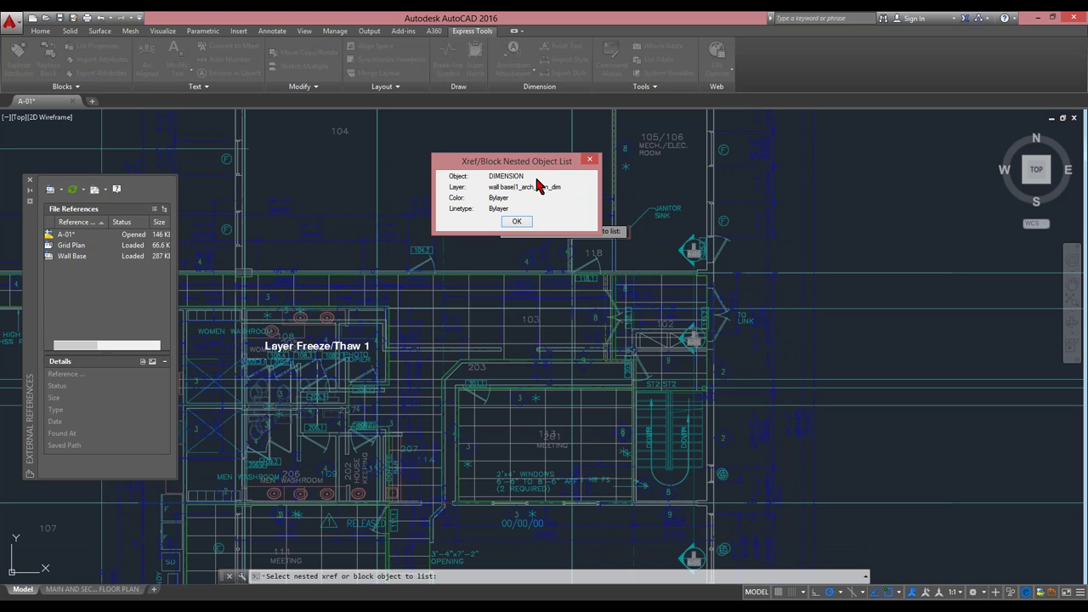
pyautogui.click(517, 222)
pyautogui.click(83, 48)
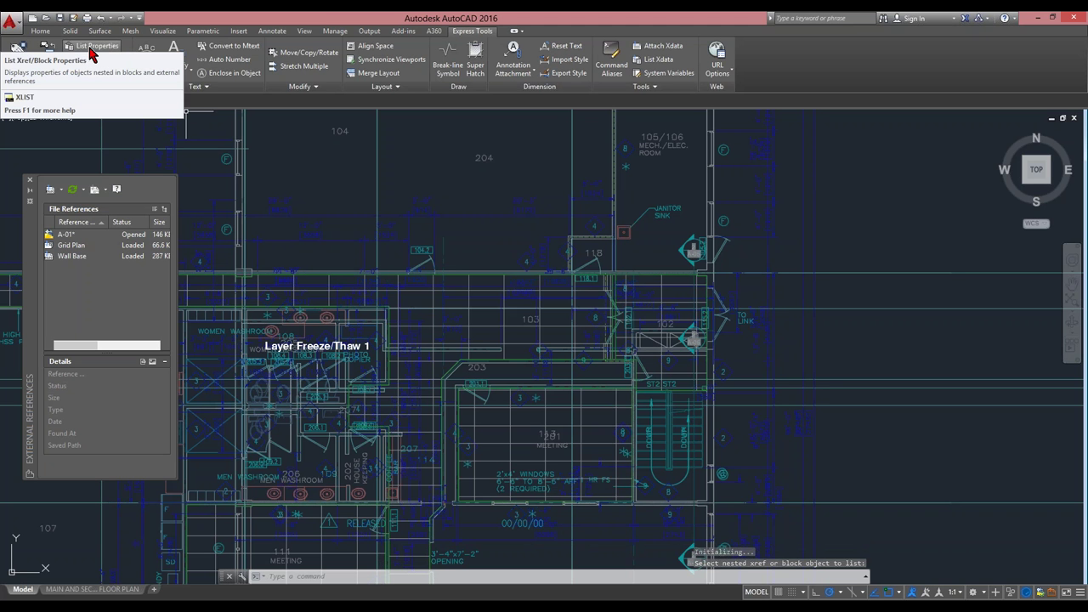
pyautogui.click(626, 232)
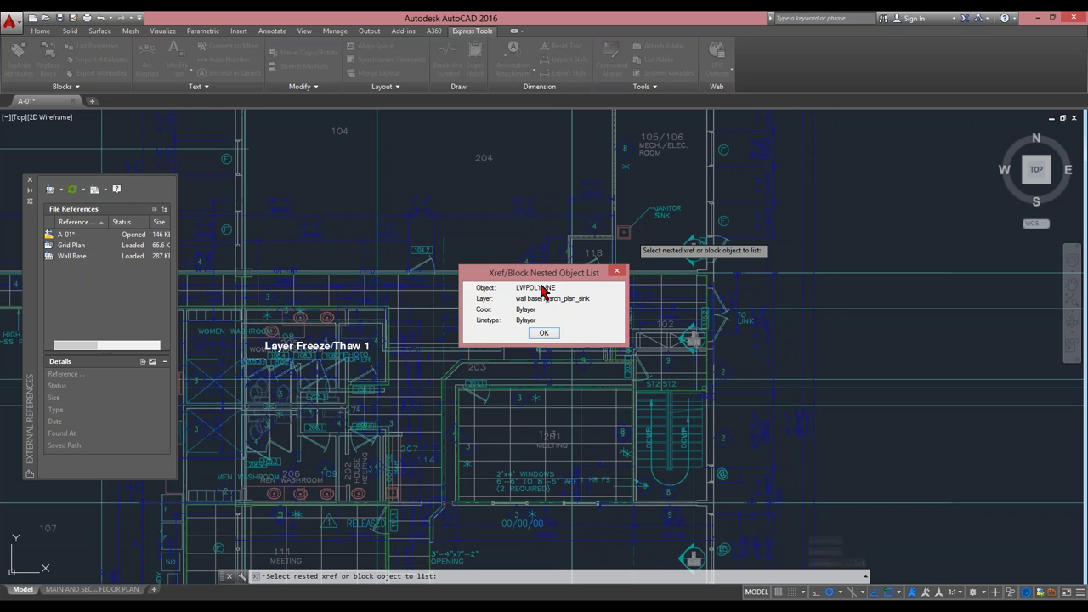
pyautogui.click(549, 334)
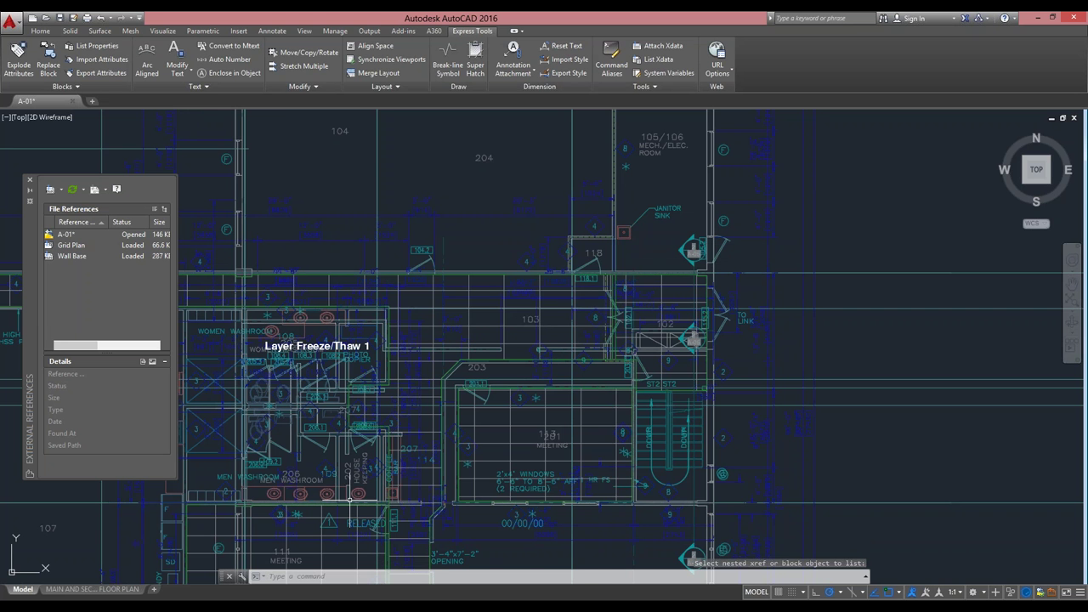
# Zoom out and back in on door 104.2 in the floor plan.
pyautogui.scroll(-2, 350, 500)
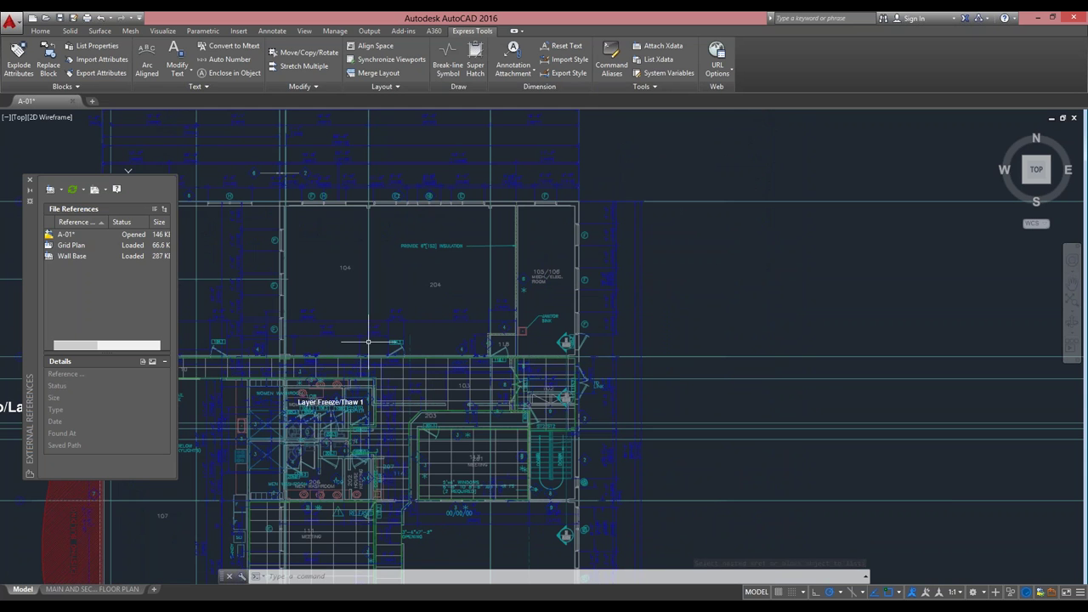
pyautogui.scroll(5, 369, 342)
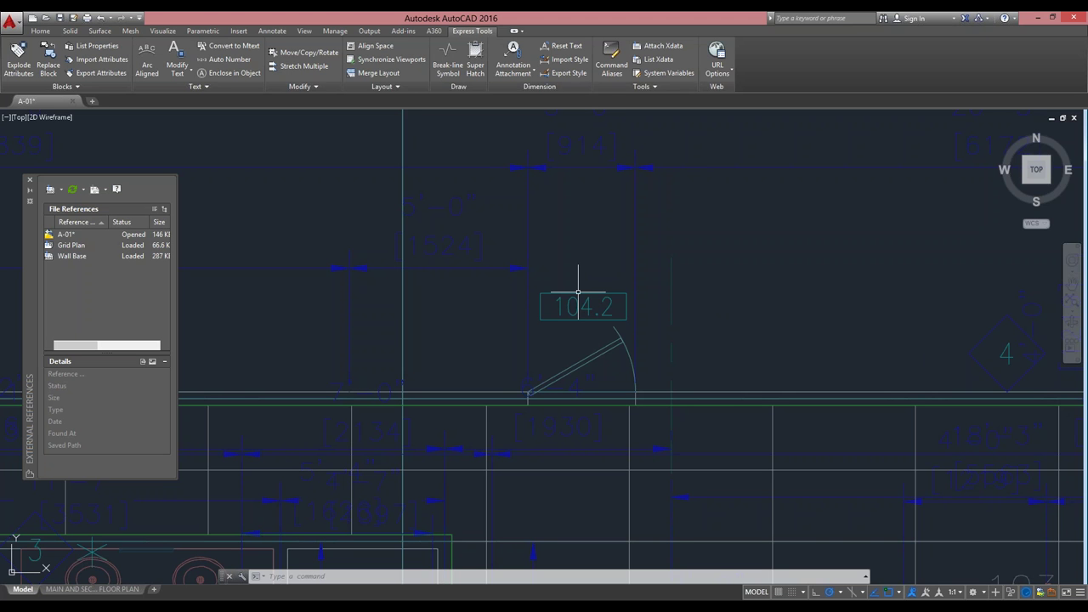
# Return to the Home ribbon and expand the Layers panel to show layer states and locked layer fading.
pyautogui.click(41, 30)
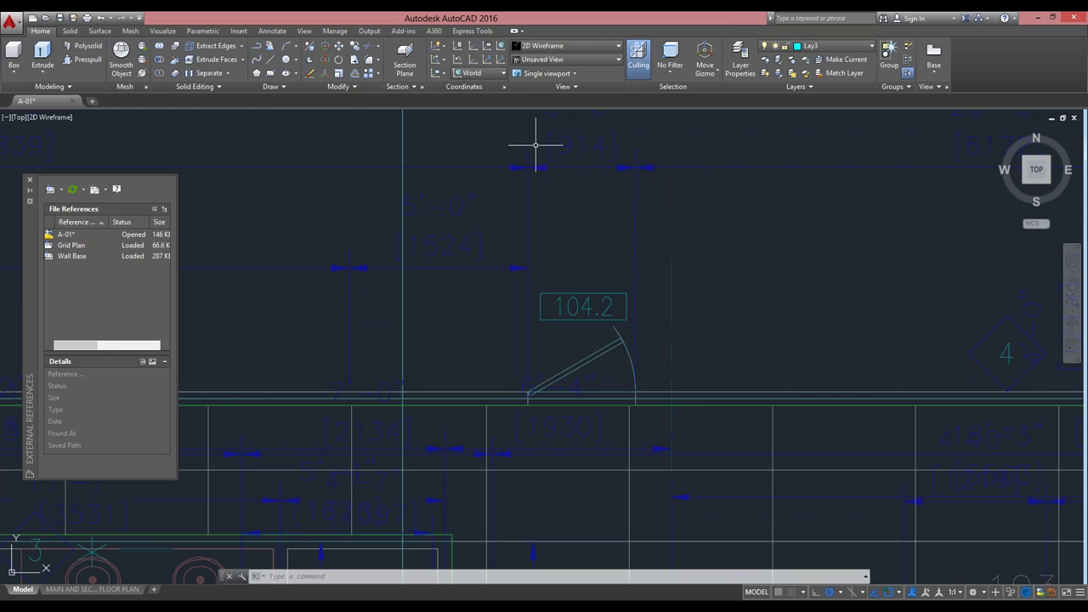
pyautogui.click(806, 88)
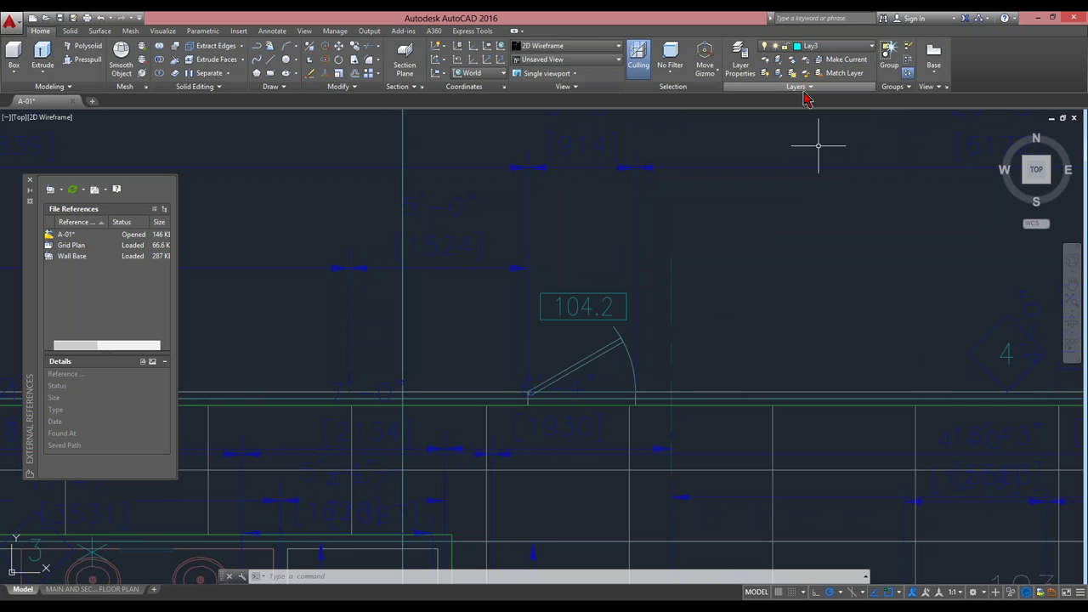
pyautogui.click(815, 89)
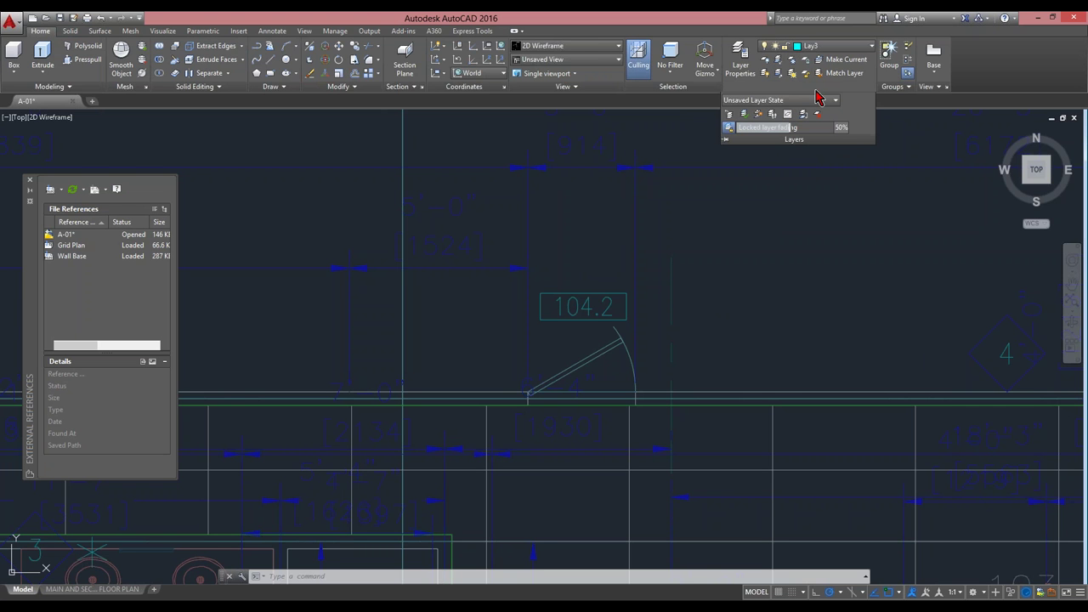
pyautogui.click(836, 177)
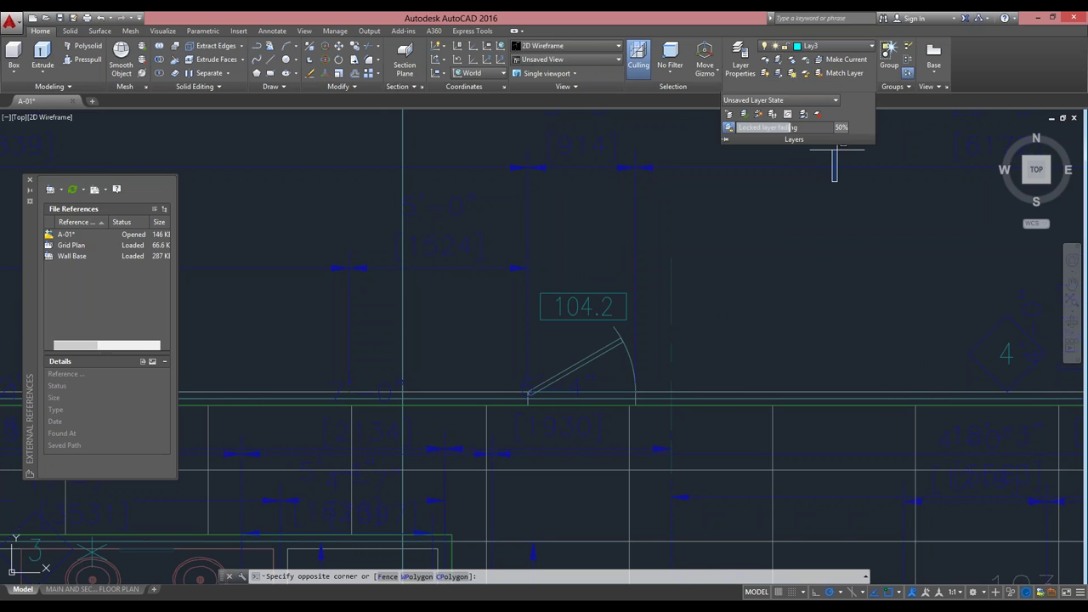
pyautogui.click(812, 88)
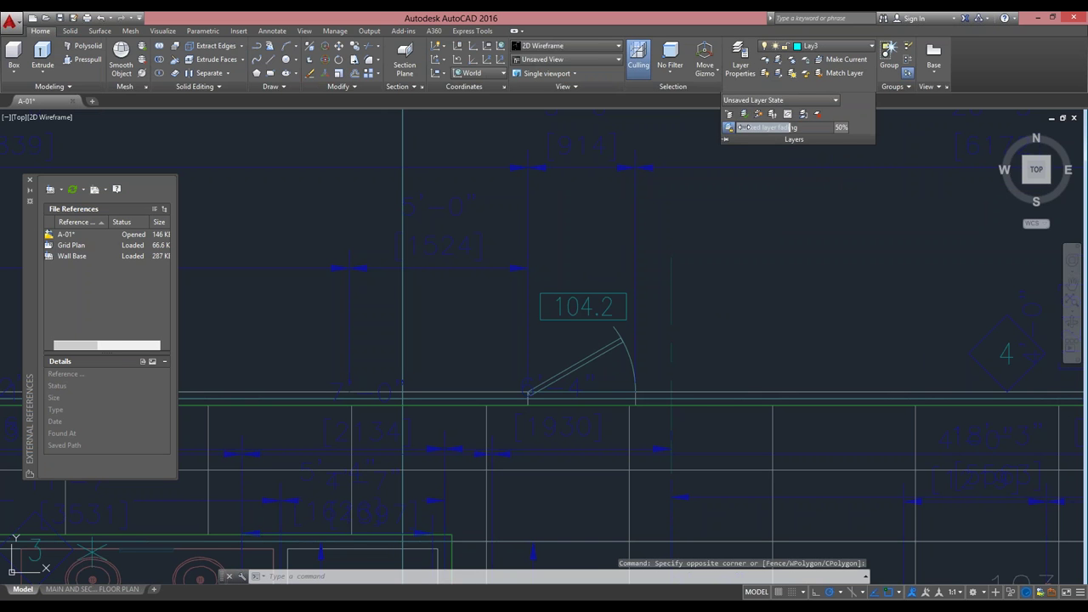
pyautogui.click(833, 233)
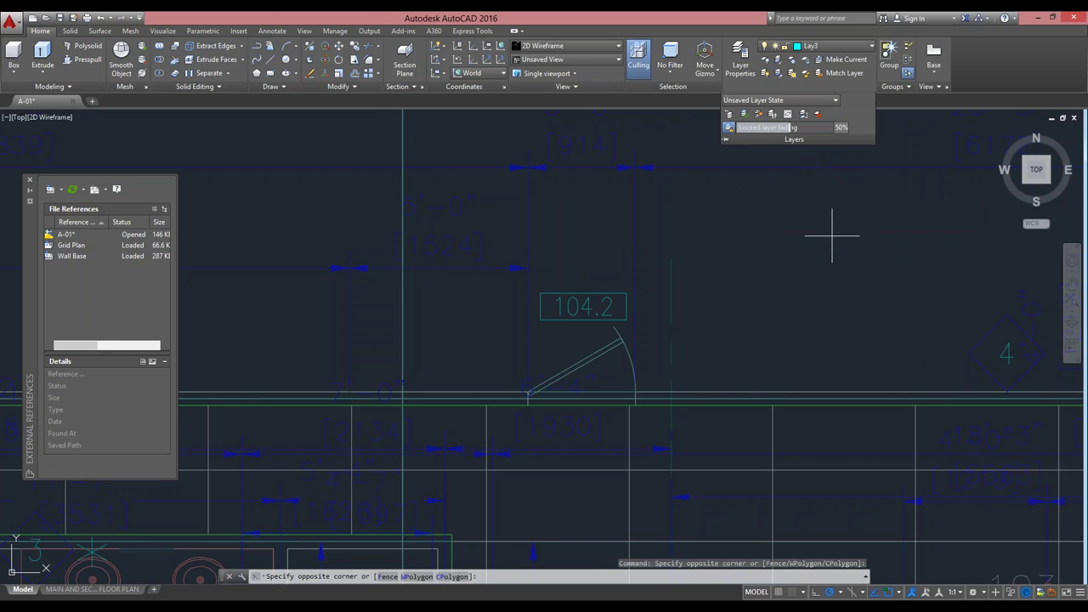
# Cancel the accidental window selection in the drawing area.
pyautogui.click(738, 214)
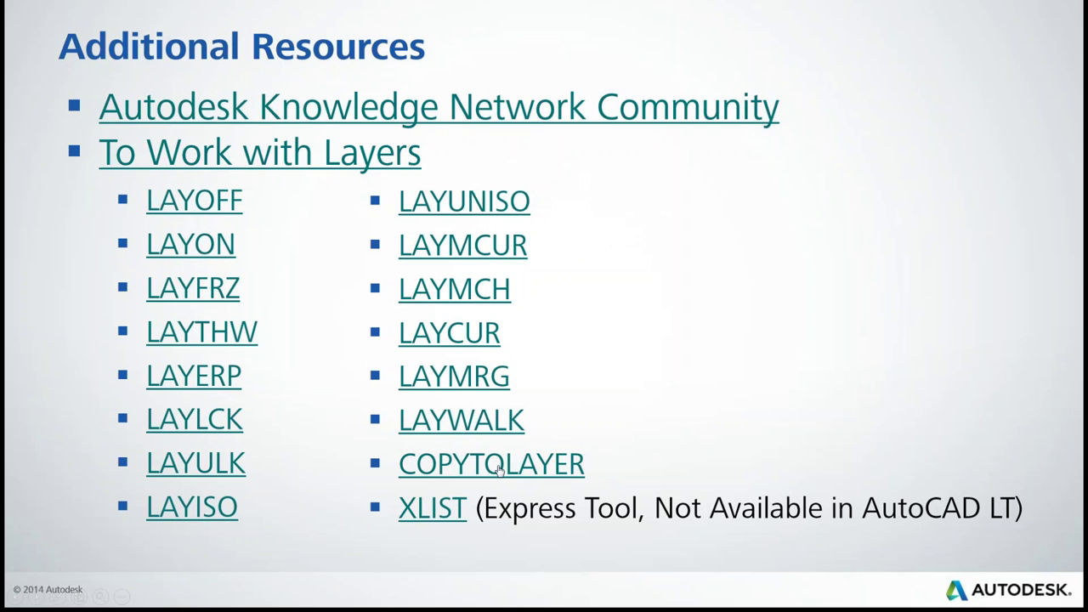
# Advance the slideshow from the Additional Resources slide to the blank blue slide.
pyautogui.click(784, 286)
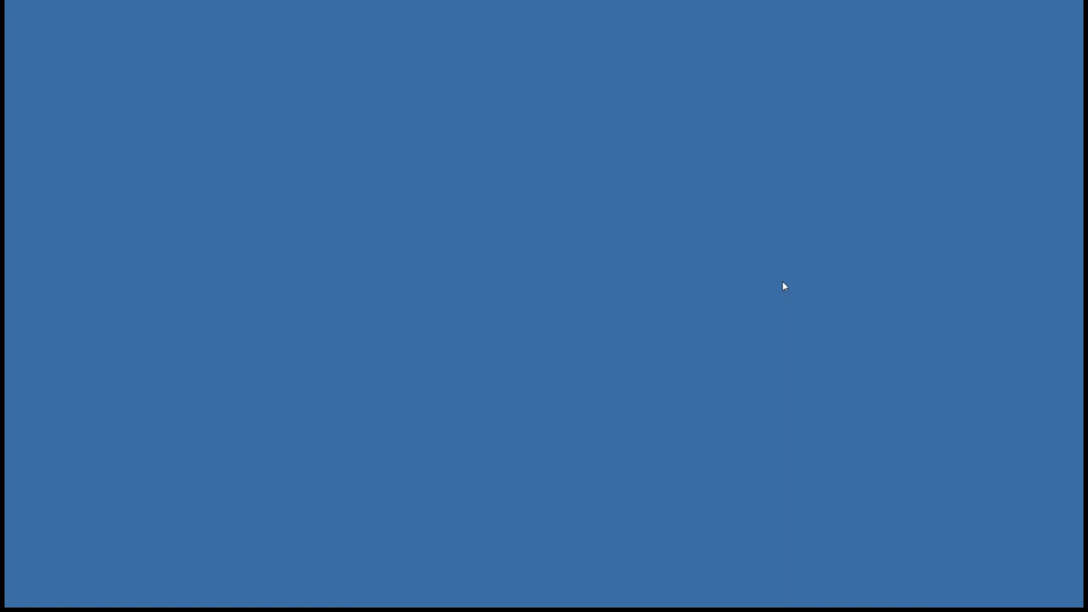
# Advance to the Coming Attractions!! slide listing sessions from July 23 to August 13, 2015.
pyautogui.click(784, 287)
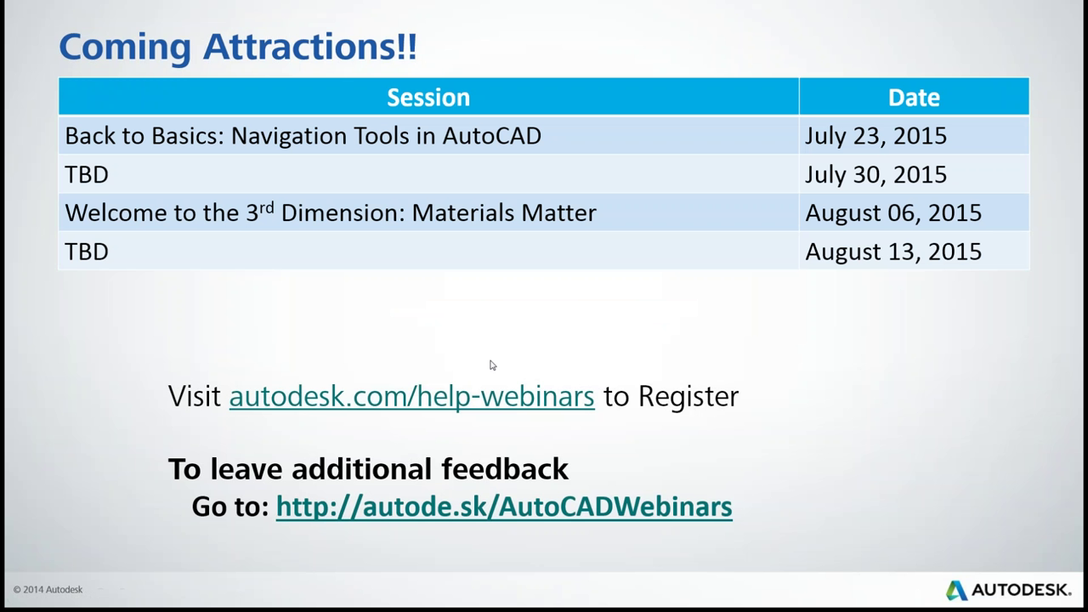
# Go to the Autodesk Help Webinar Series slide and reveal the landing page and questions bullets.
pyautogui.press('Right')
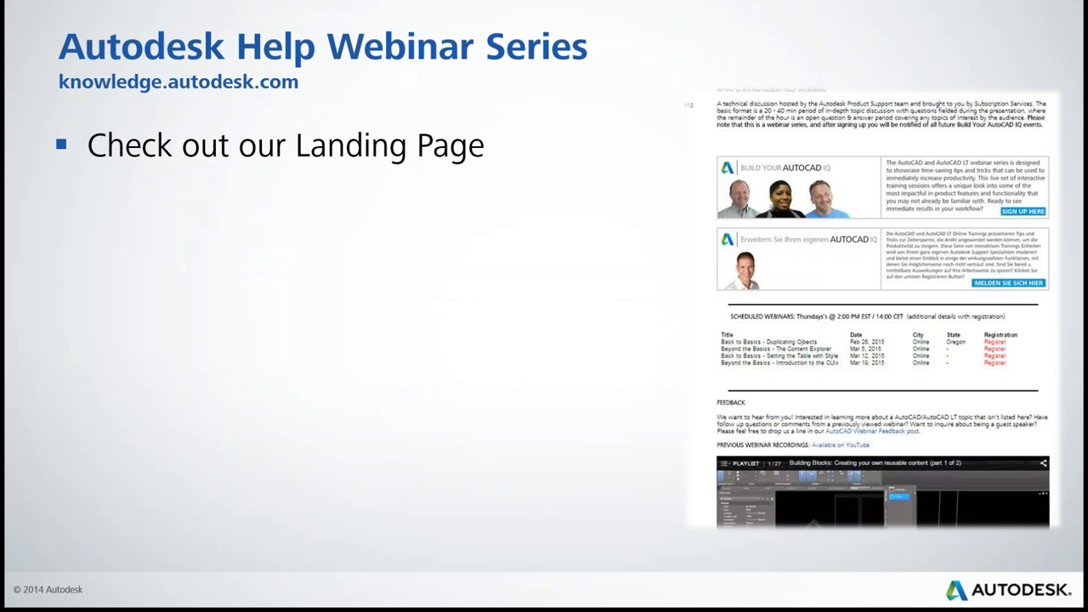
pyautogui.press('Right')
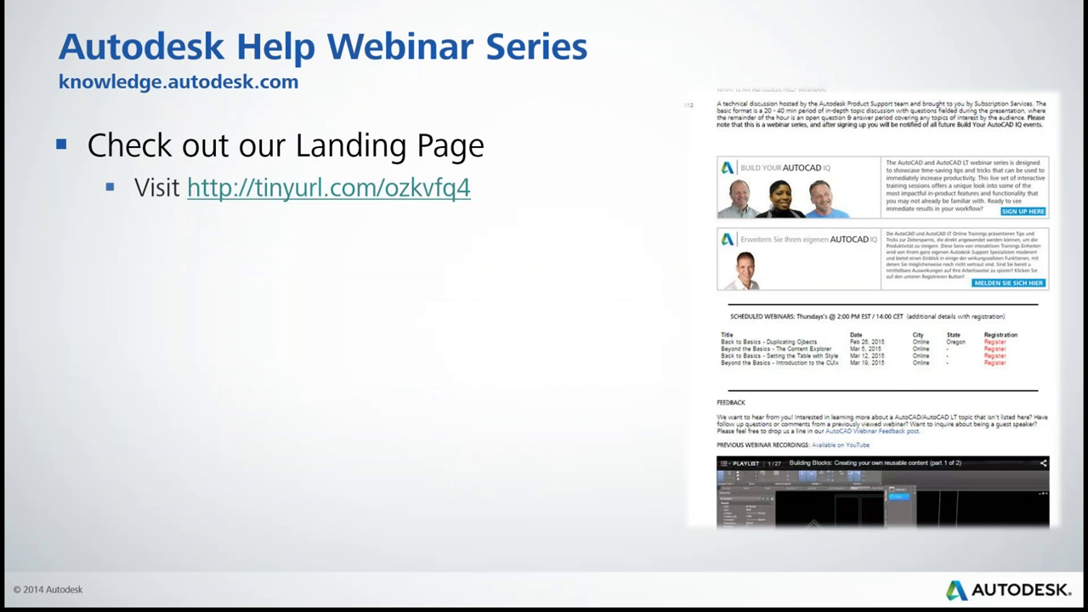
pyautogui.press('Right')
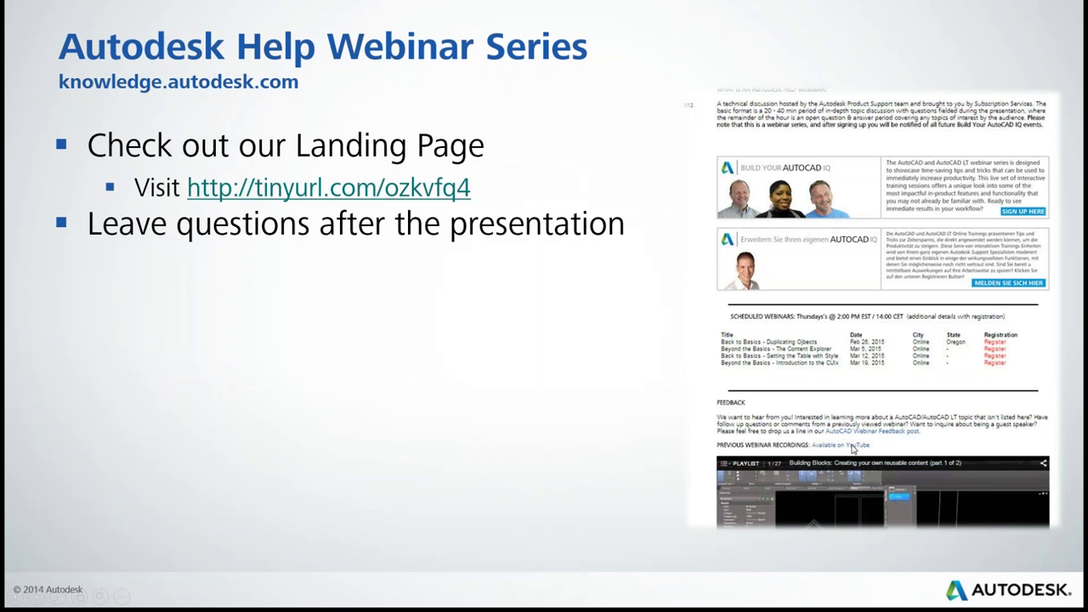
pyautogui.click(703, 400)
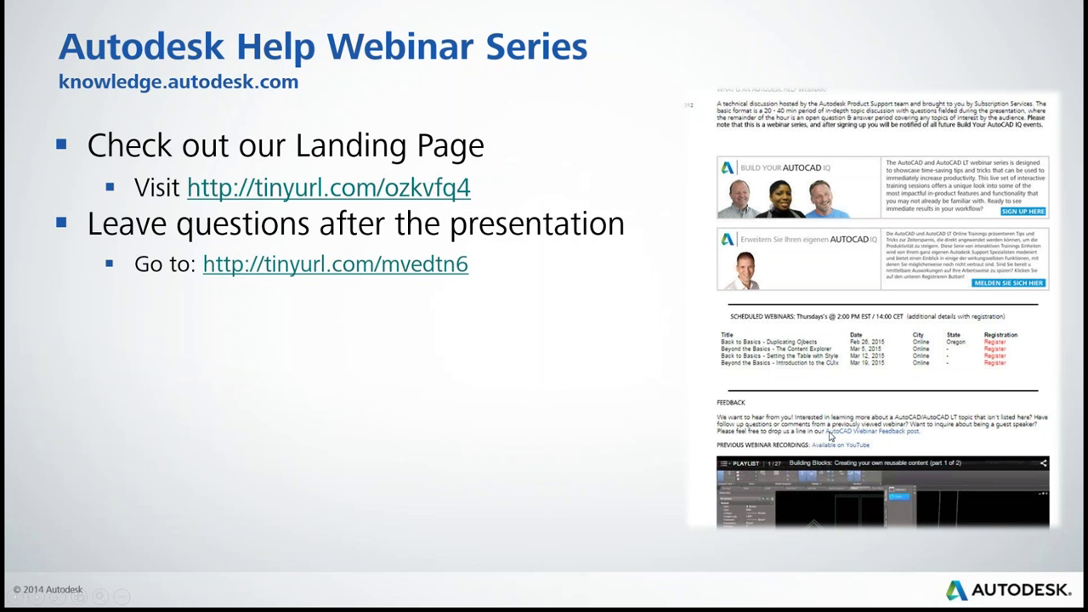
# Reveal the reminder, feedback, email address and subject line bullets, then advance to More Q&A.
pyautogui.click(537, 379)
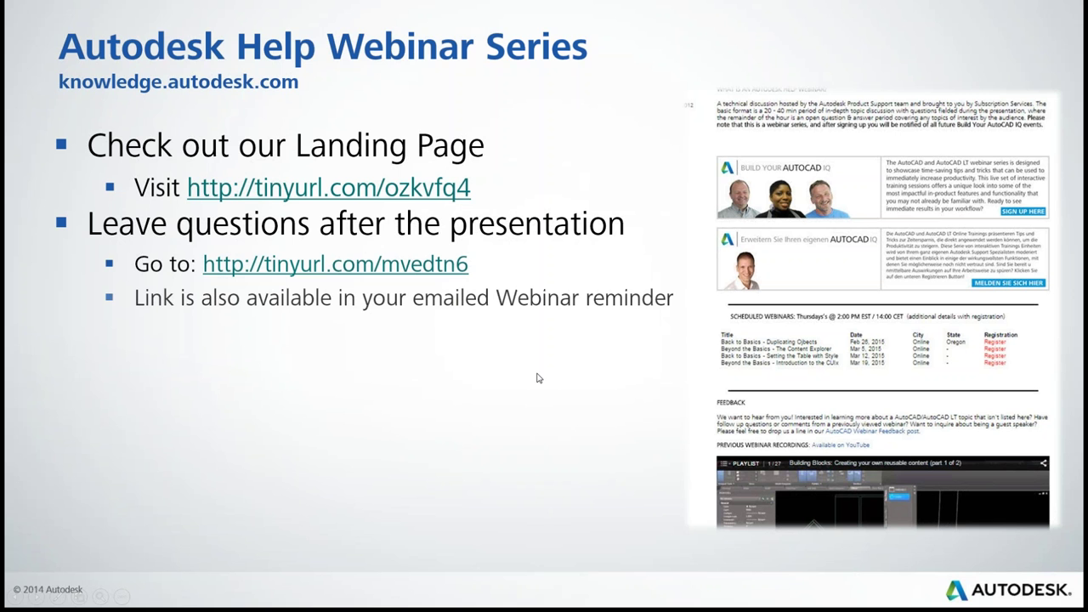
pyautogui.click(449, 315)
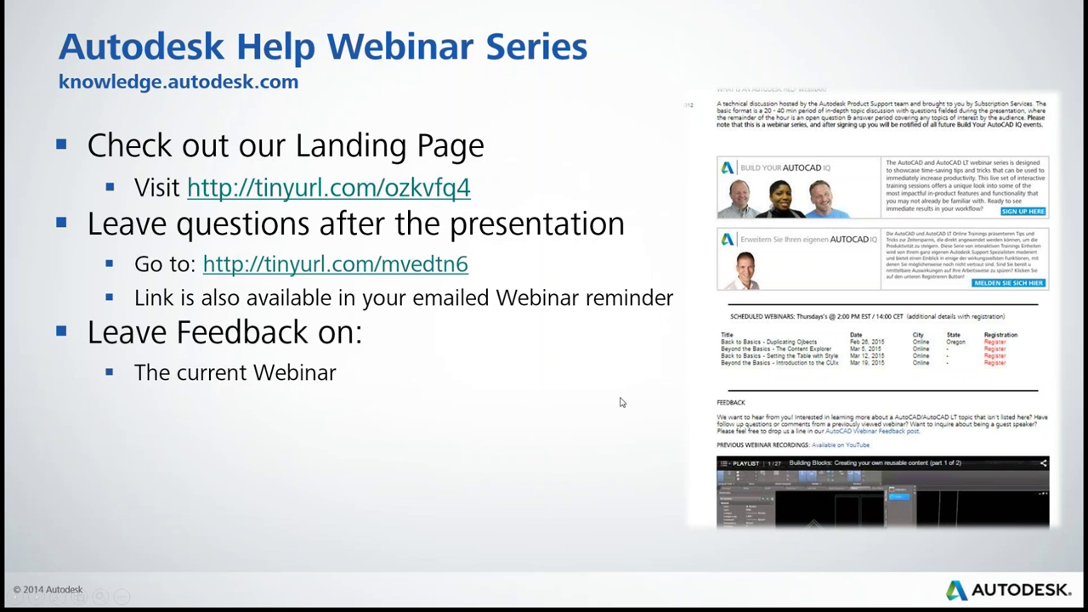
pyautogui.click(452, 370)
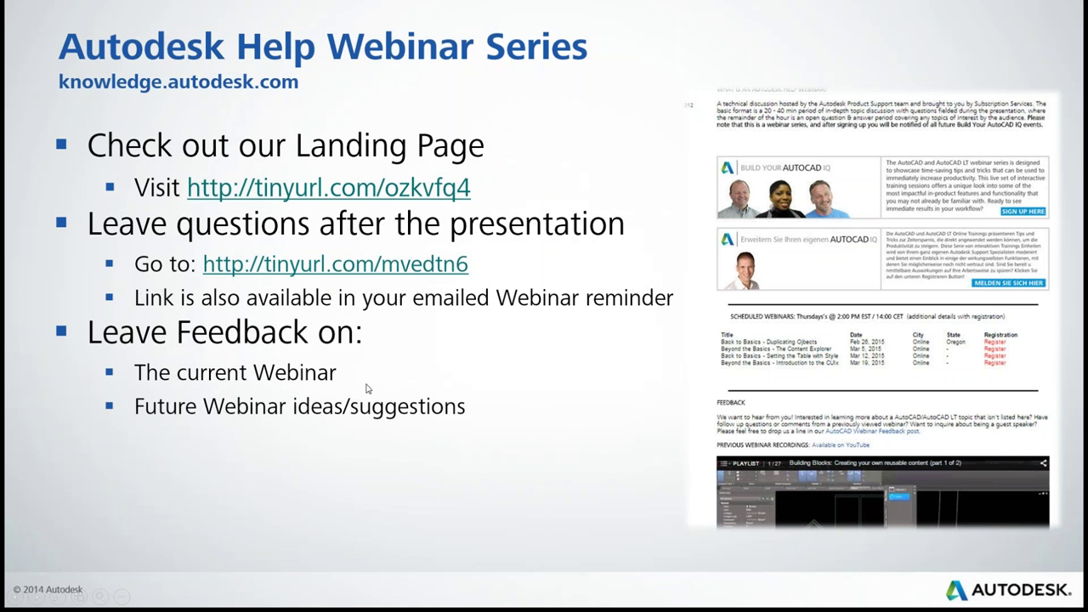
pyautogui.click(416, 376)
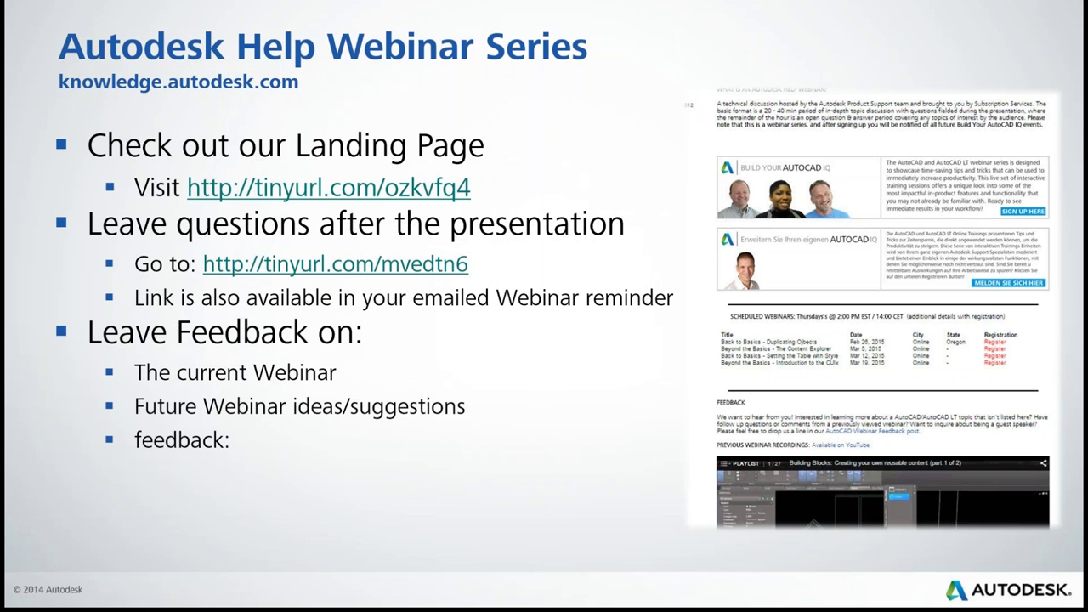
pyautogui.press('Right')
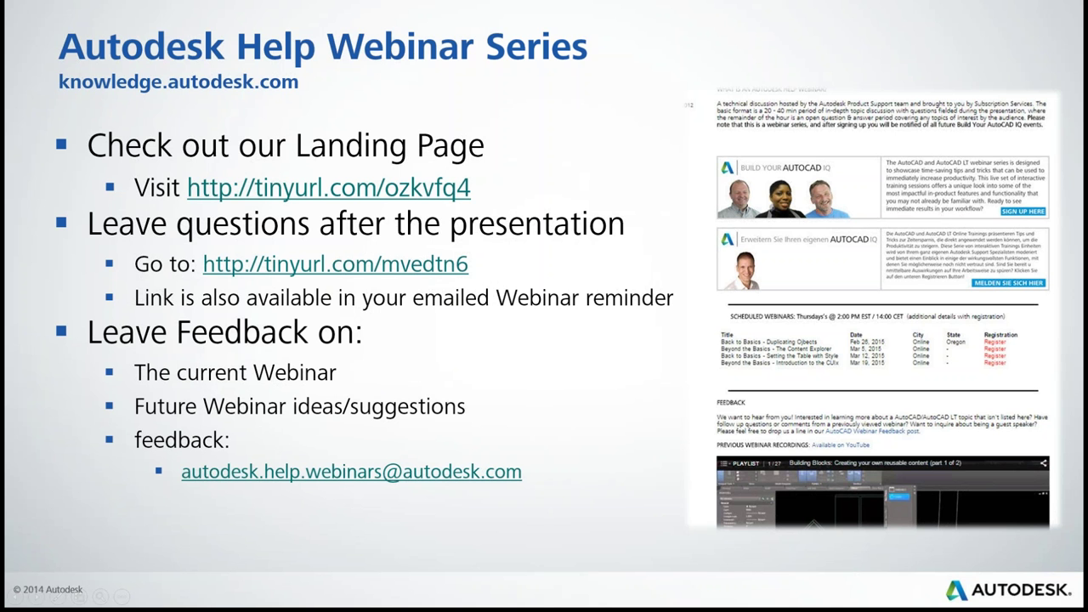
pyautogui.press('Right')
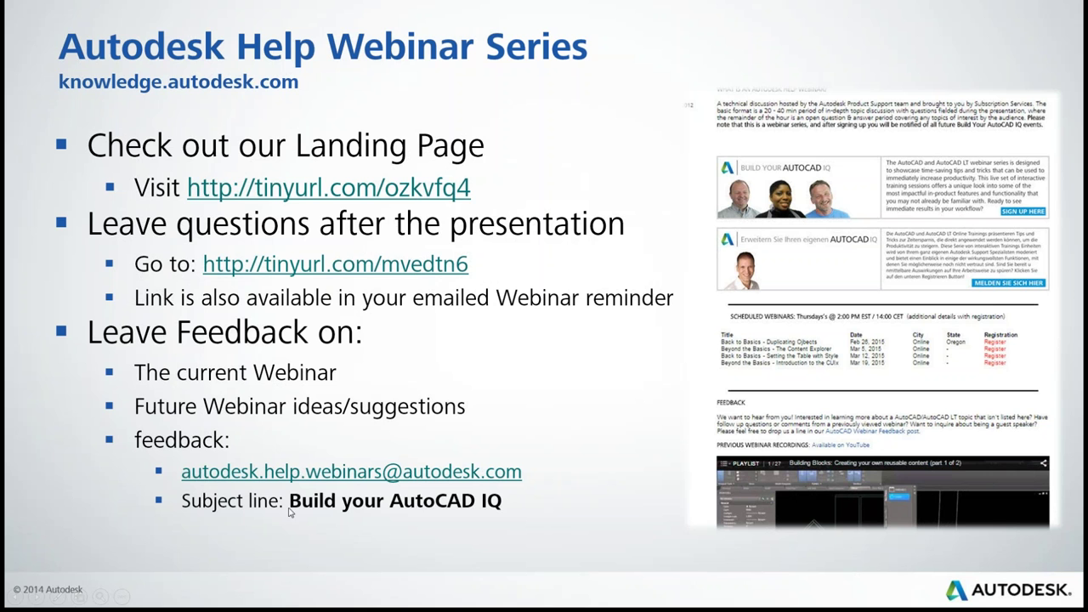
pyautogui.click(433, 503)
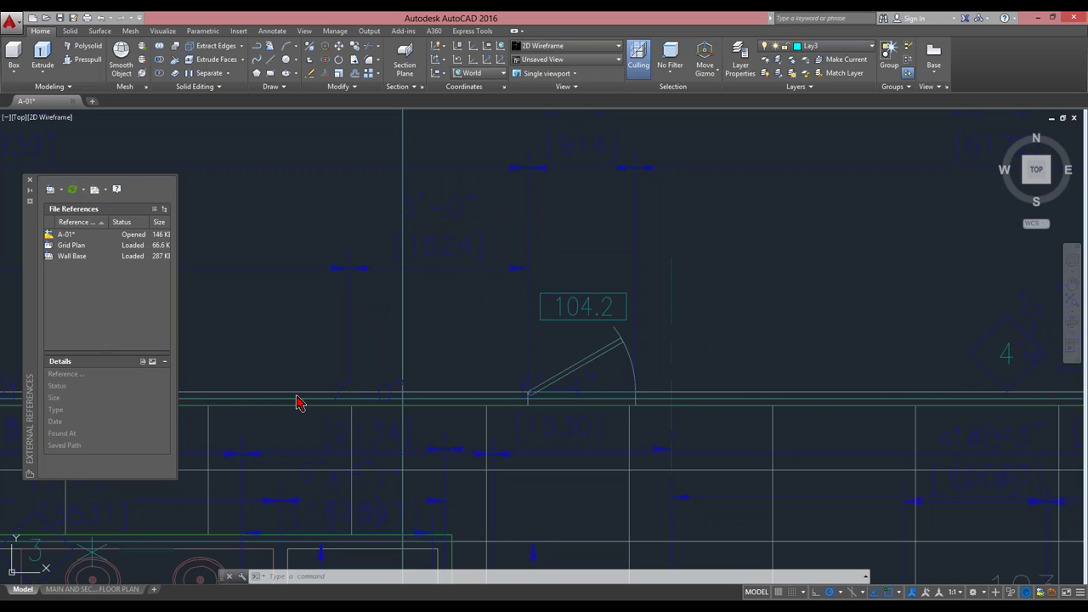
# Switch to the MAIN AND SEC... FLOOR PLAN layout and expand the Layers panel slide-out.
pyautogui.click(101, 590)
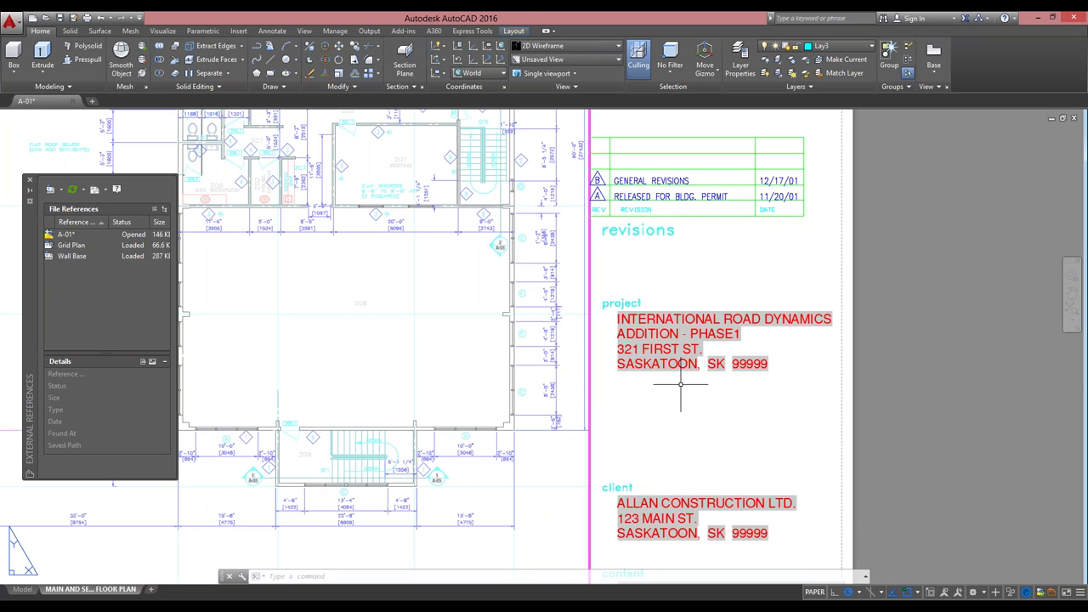
pyautogui.click(811, 86)
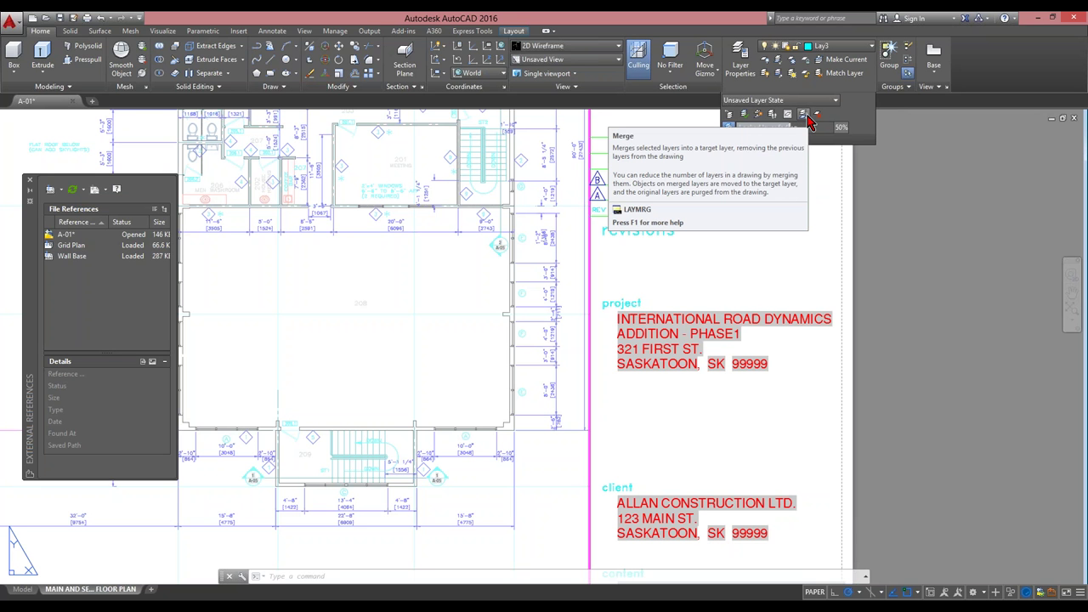
# Start LAYMRG by name and select TB_TEXT1 and TB_TEXT3 as the layers to merge.
pyautogui.click(804, 116)
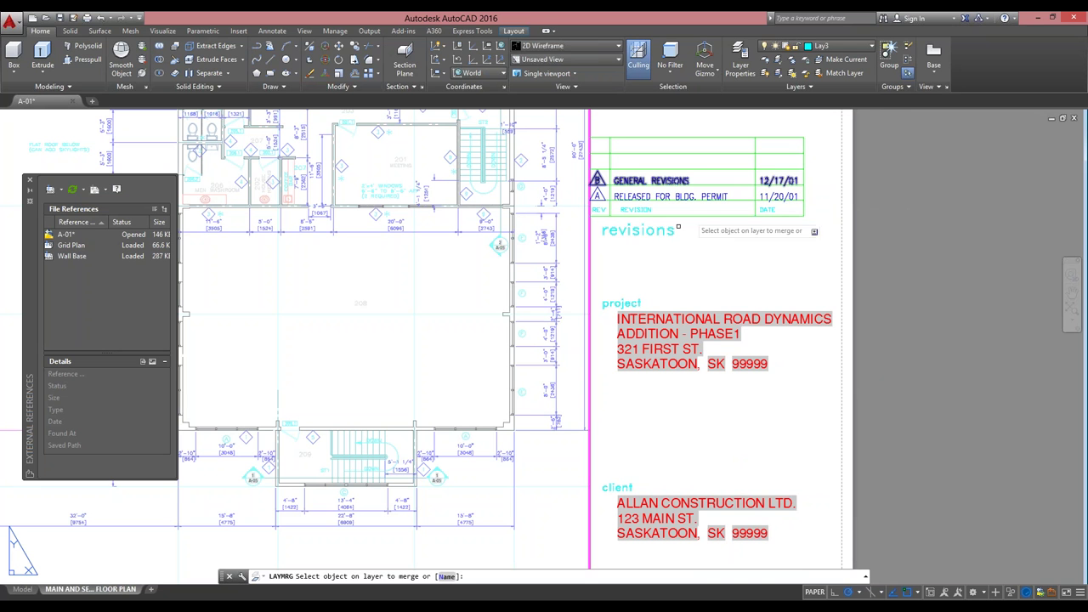
pyautogui.click(448, 577)
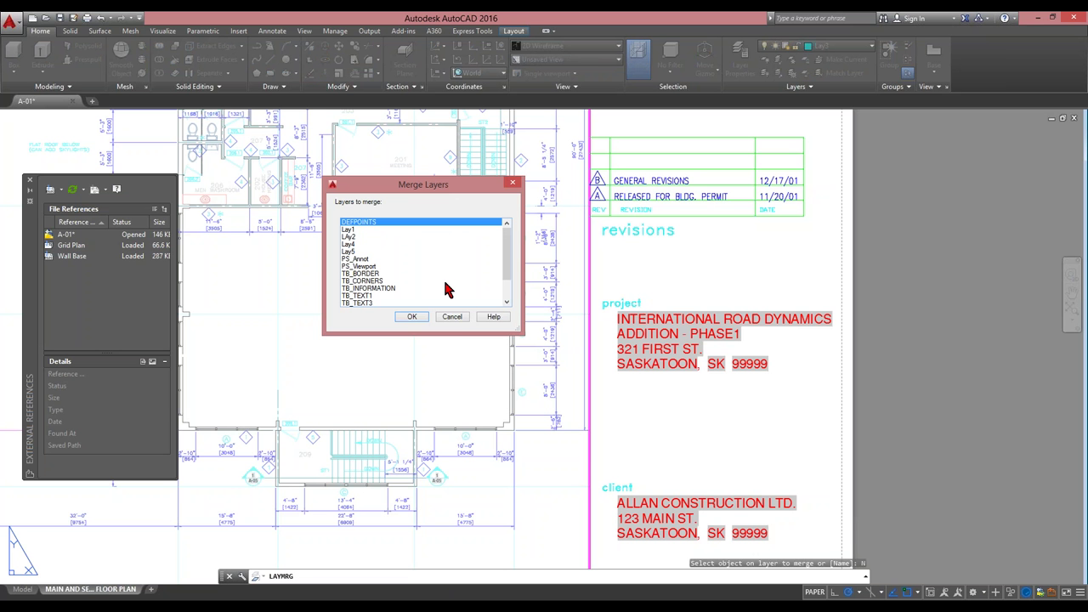
pyautogui.moveTo(508, 247); pyautogui.dragTo(508, 295)
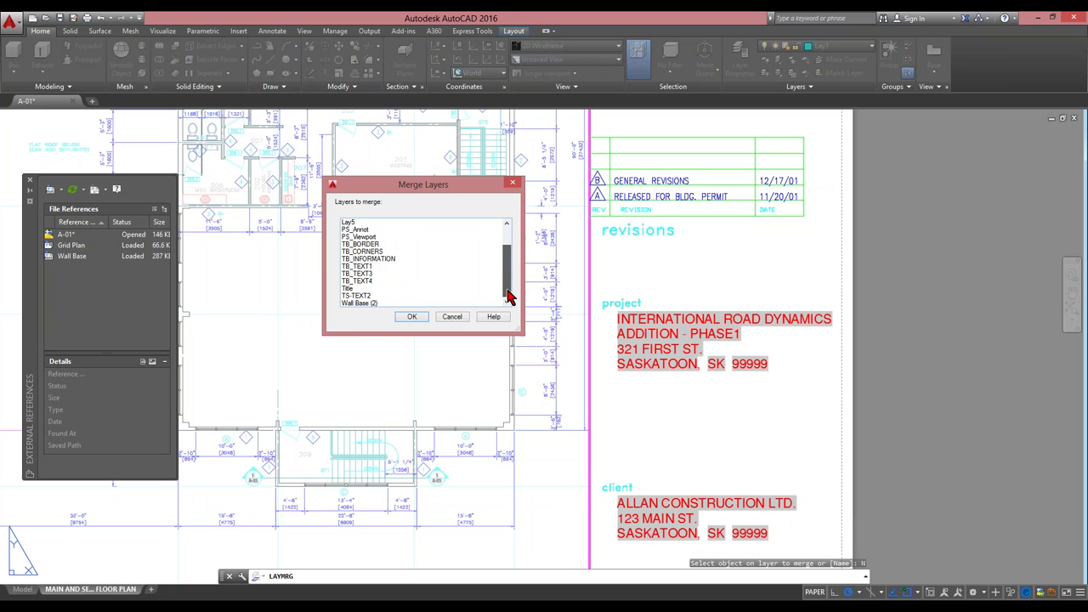
pyautogui.click(374, 267)
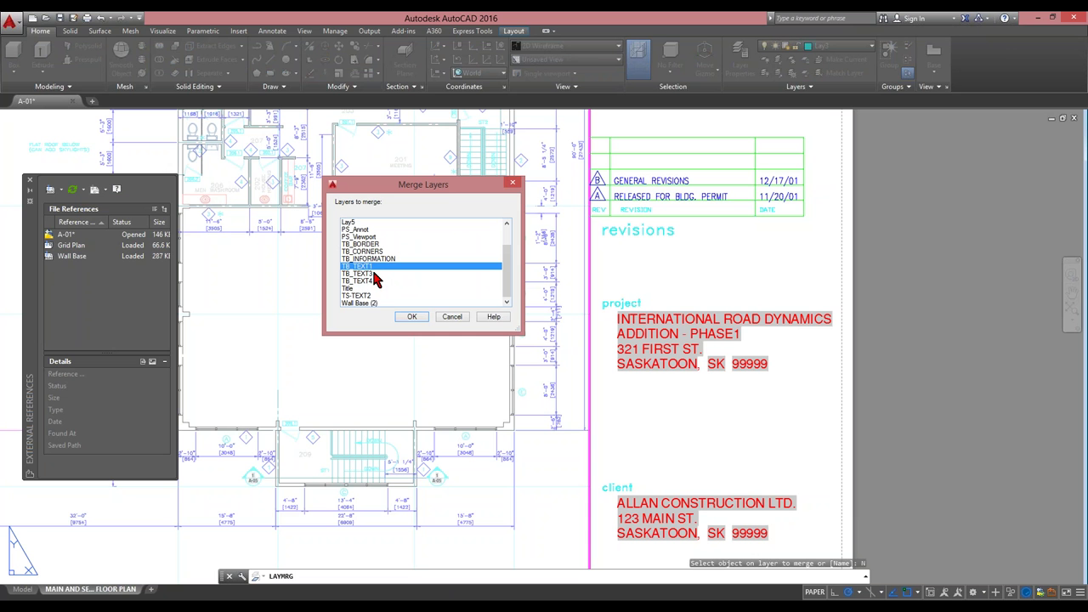
pyautogui.keyDown('ctrl'); pyautogui.click(374, 273); pyautogui.keyUp('ctrl')
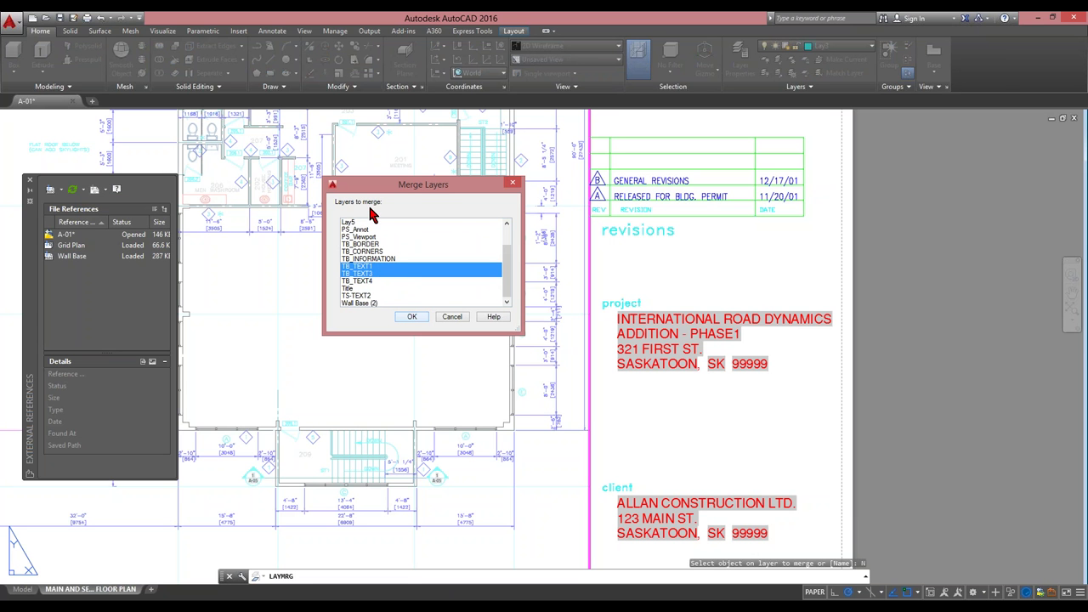
pyautogui.click(407, 317)
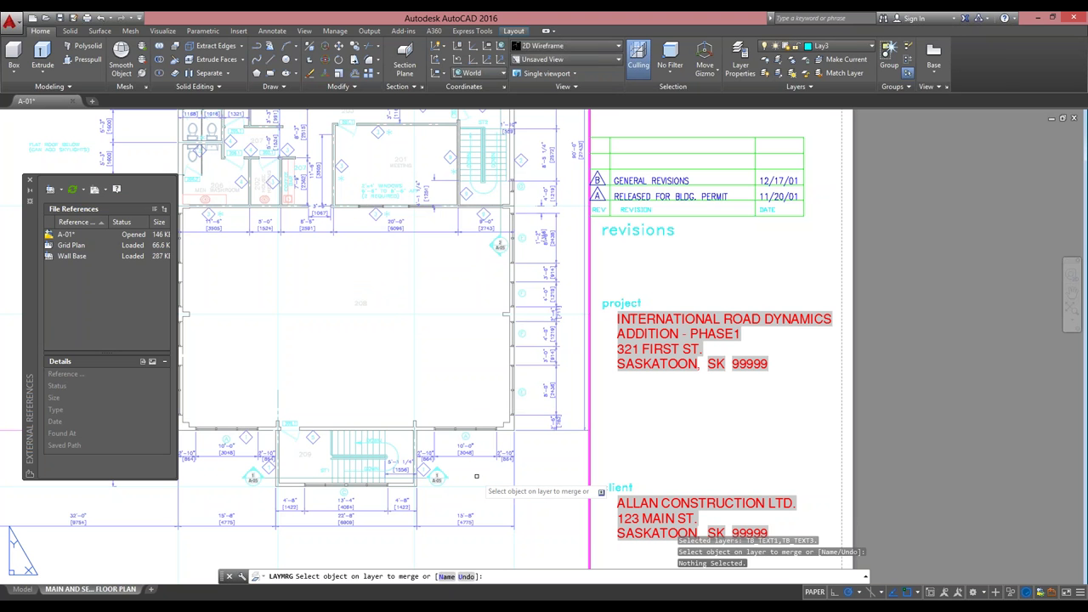
pyautogui.press('Return')
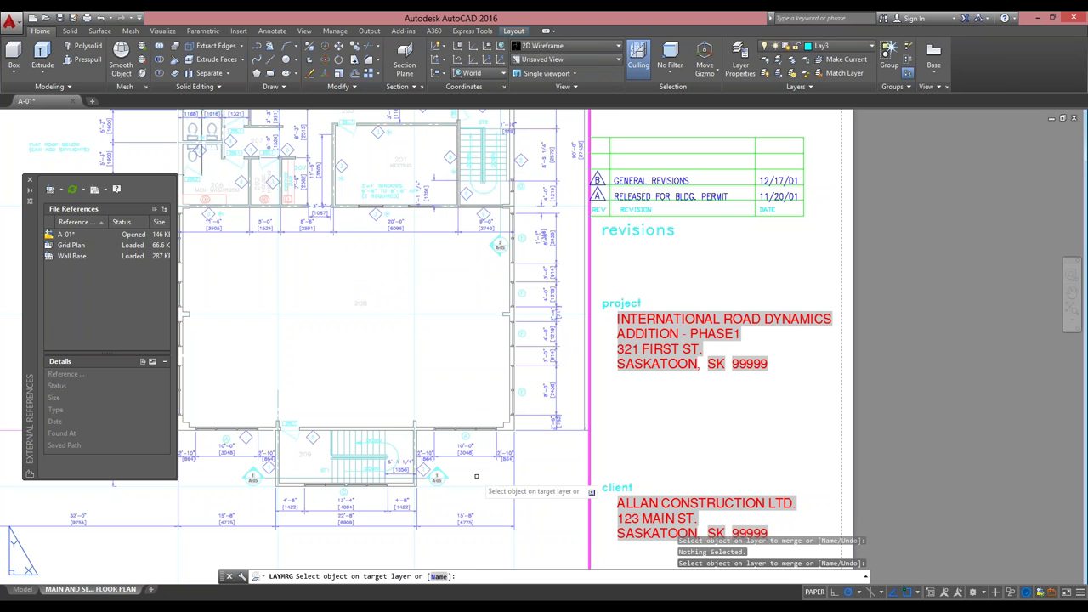
# Choose TB_TEXT4 by name as the target layer and confirm merging both layers into it.
pyautogui.write('n')
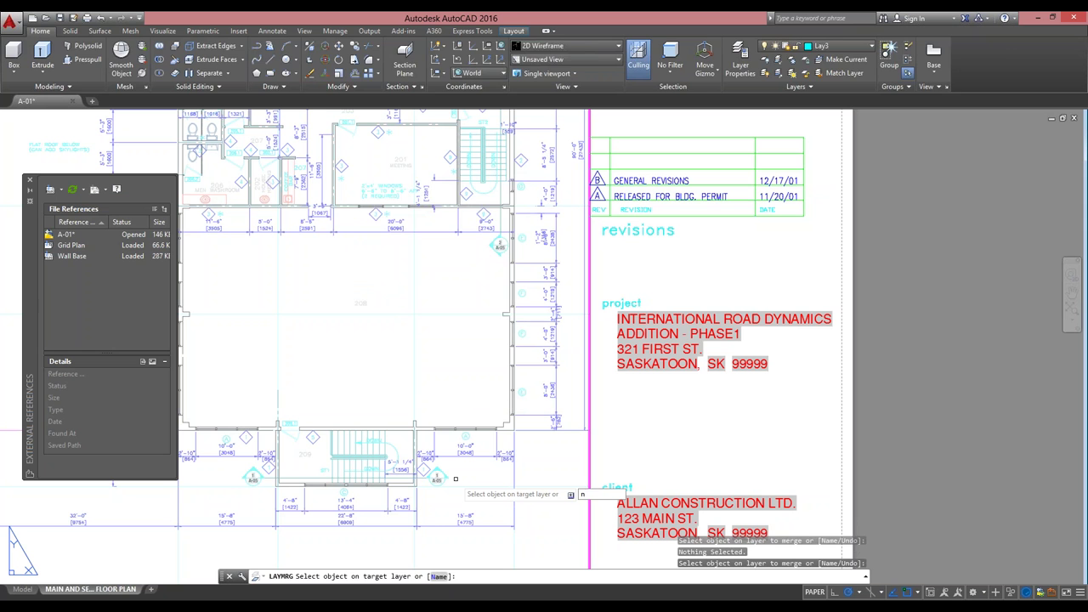
pyautogui.press('Return')
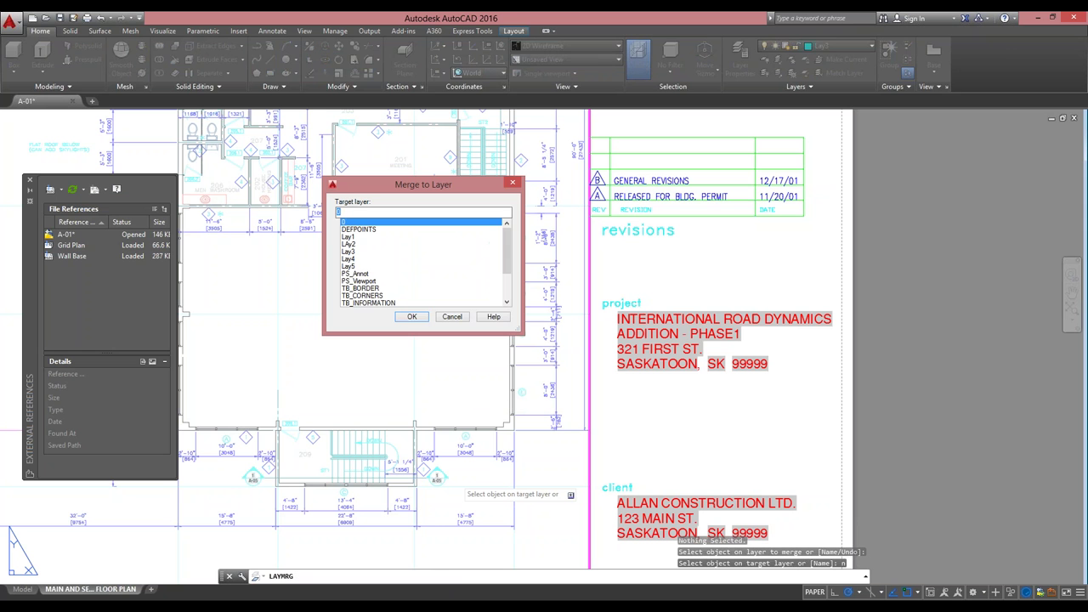
pyautogui.click(390, 273)
pyautogui.scroll(-2, 391, 275)
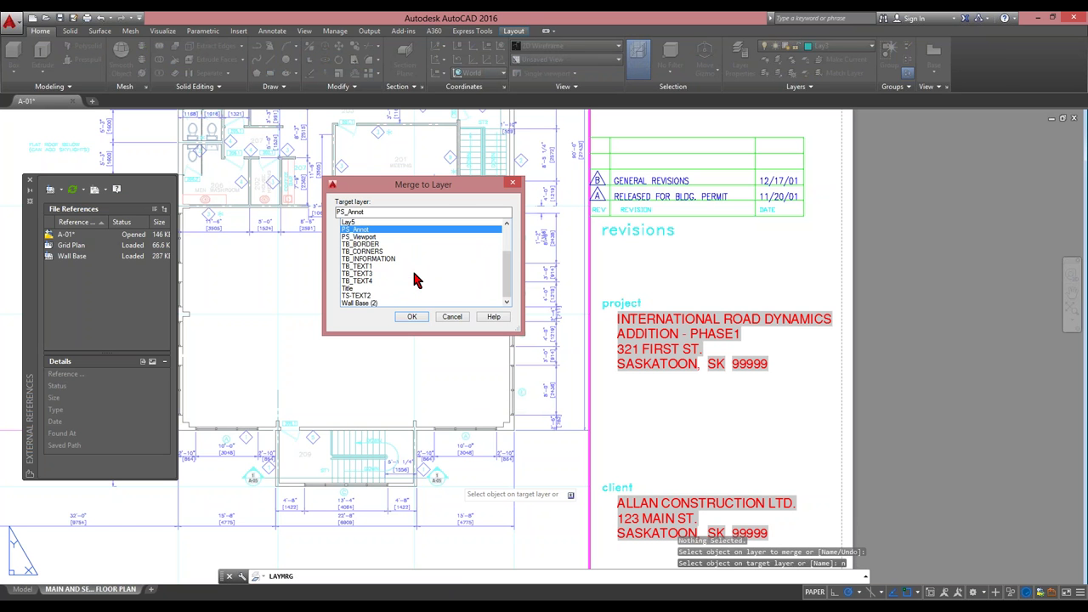
pyautogui.click(364, 282)
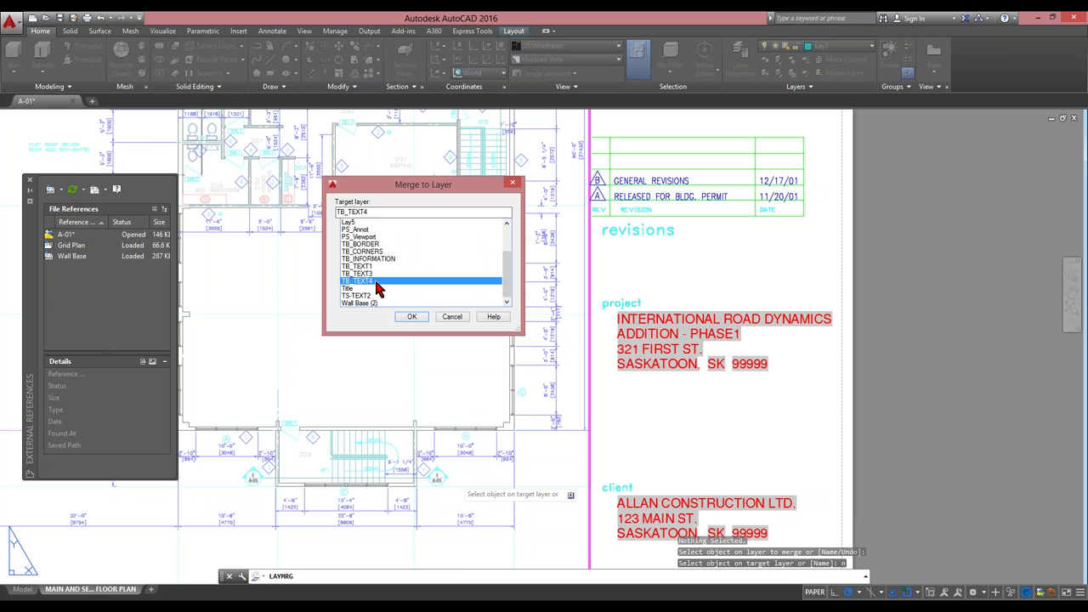
pyautogui.click(412, 317)
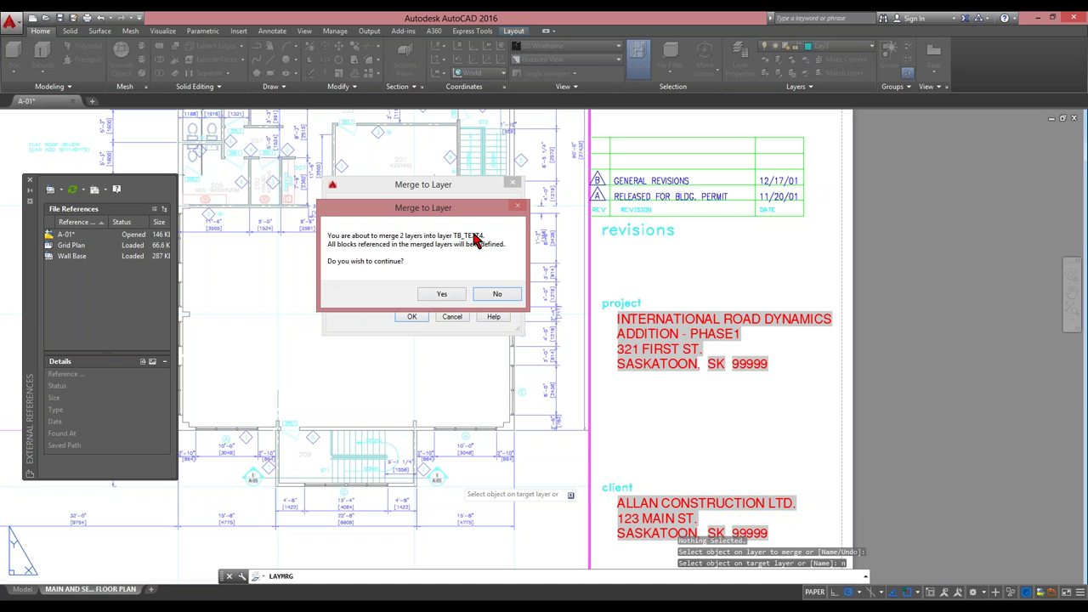
pyautogui.click(454, 298)
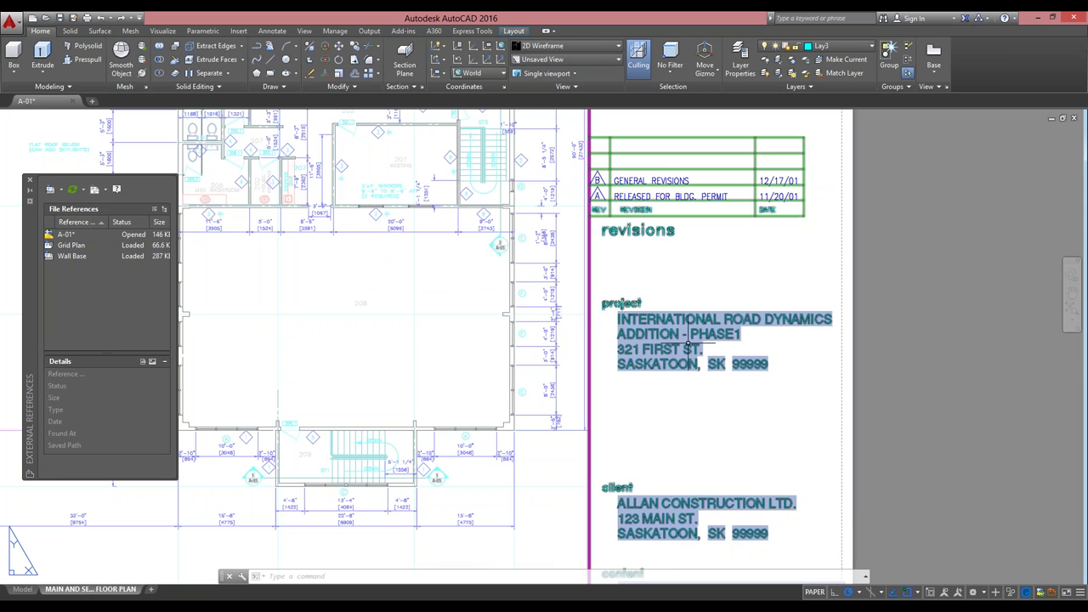
# Open the Layer Properties Manager with LA and check that only TB_TEXT4 remains.
pyautogui.write('la')
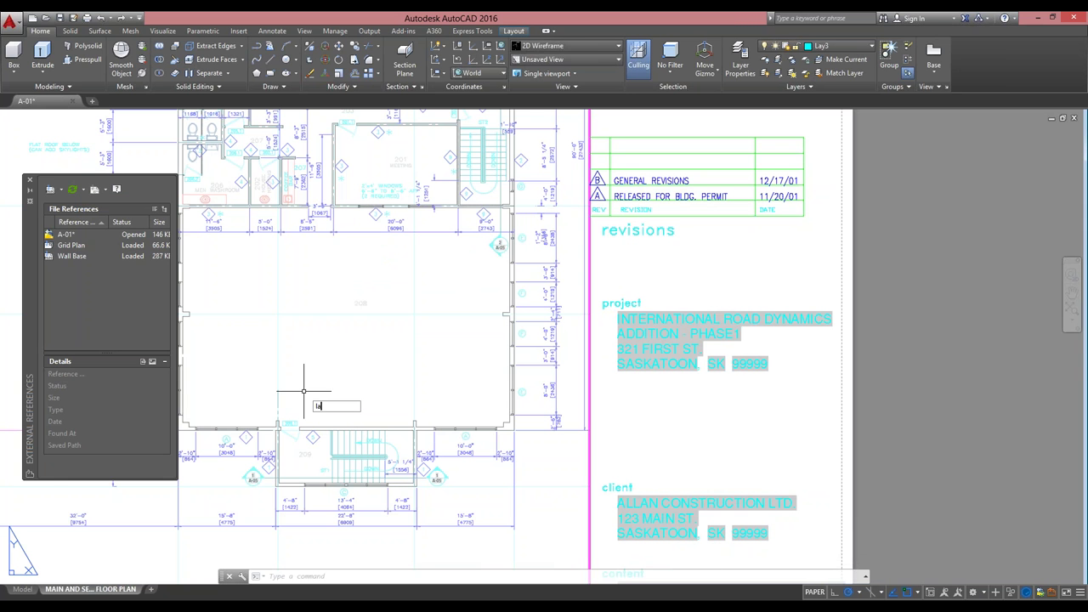
pyautogui.press('Return')
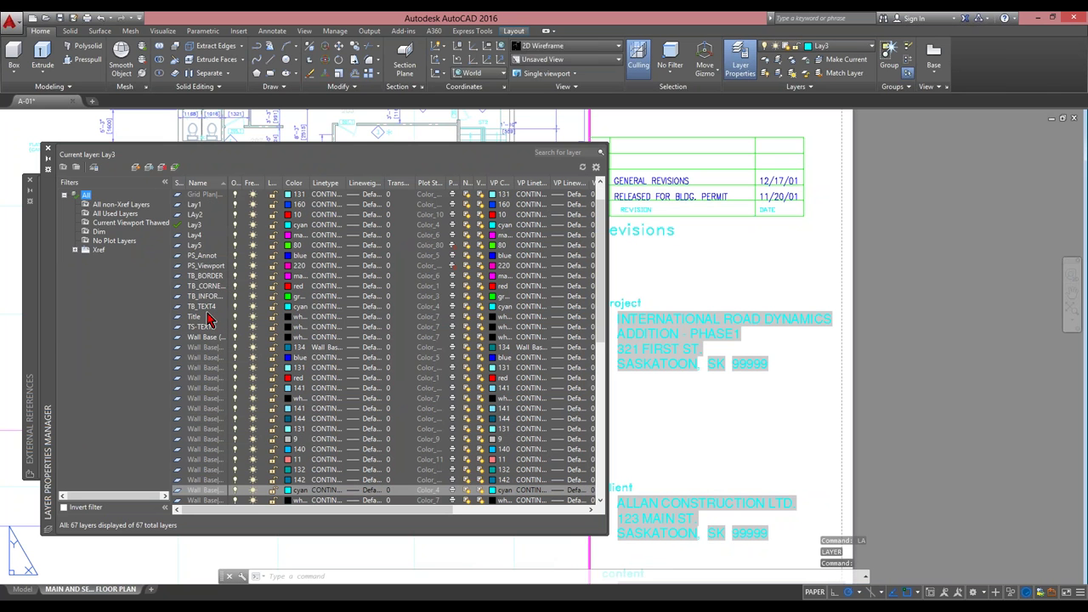
pyautogui.click(209, 308)
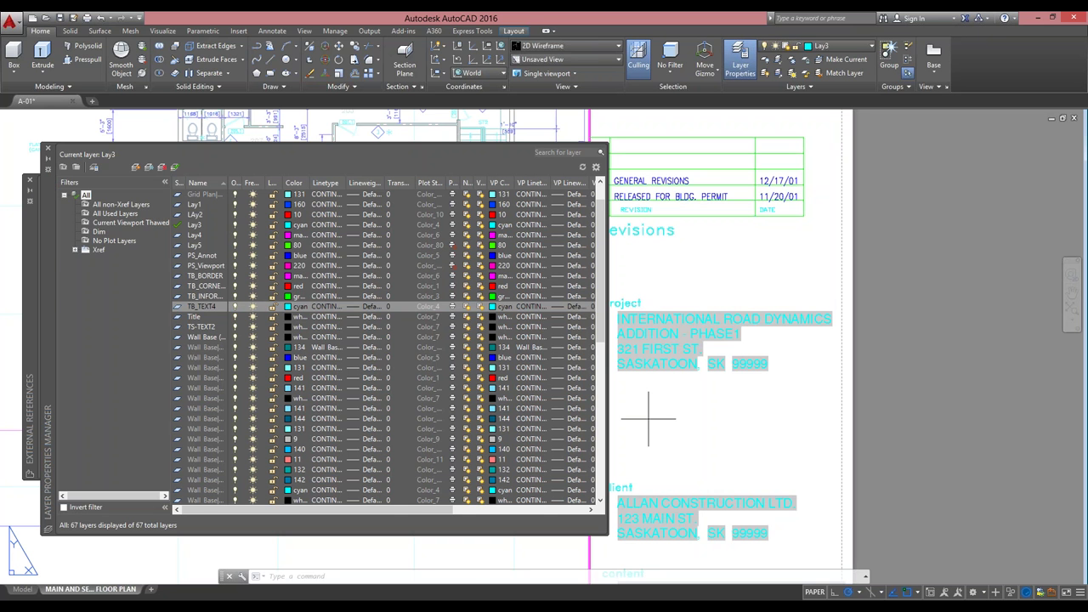
pyautogui.click(681, 407)
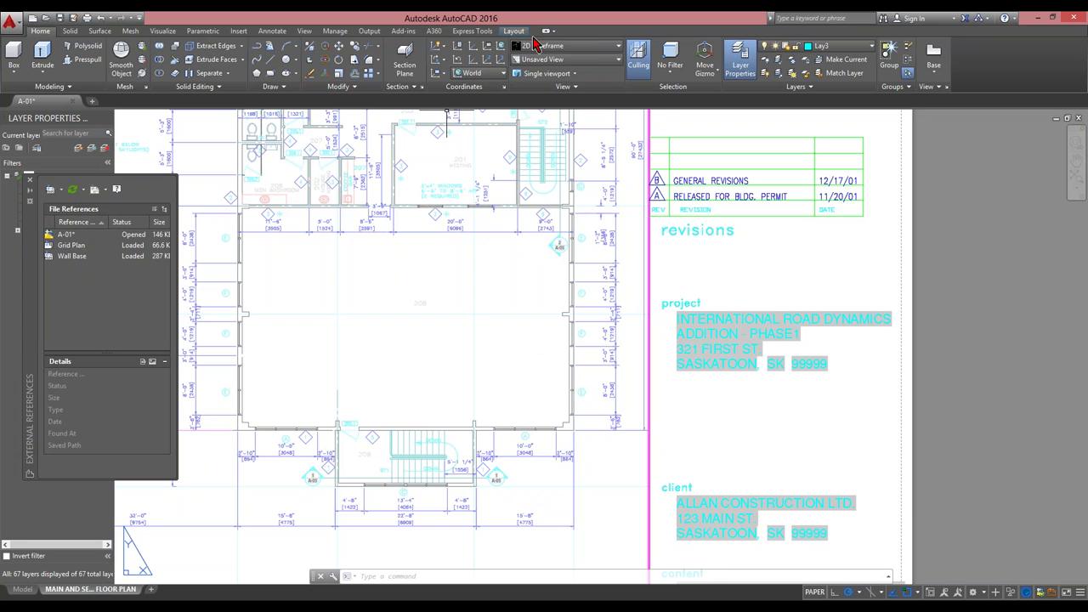
# Look at the extra utility commands ribbon, then return to the main Home ribbon.
pyautogui.click(468, 32)
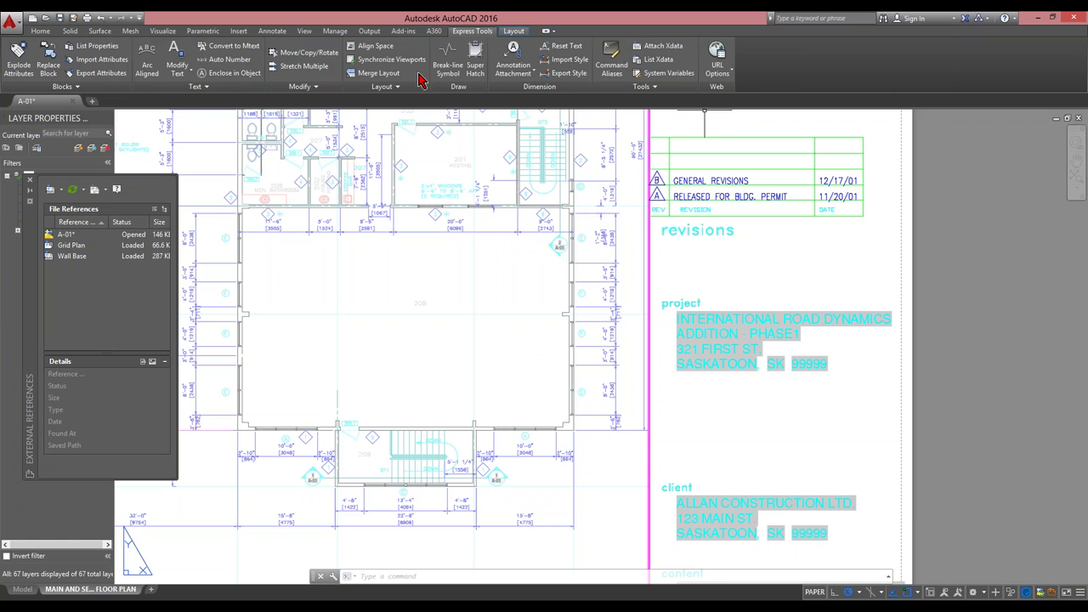
pyautogui.click(40, 30)
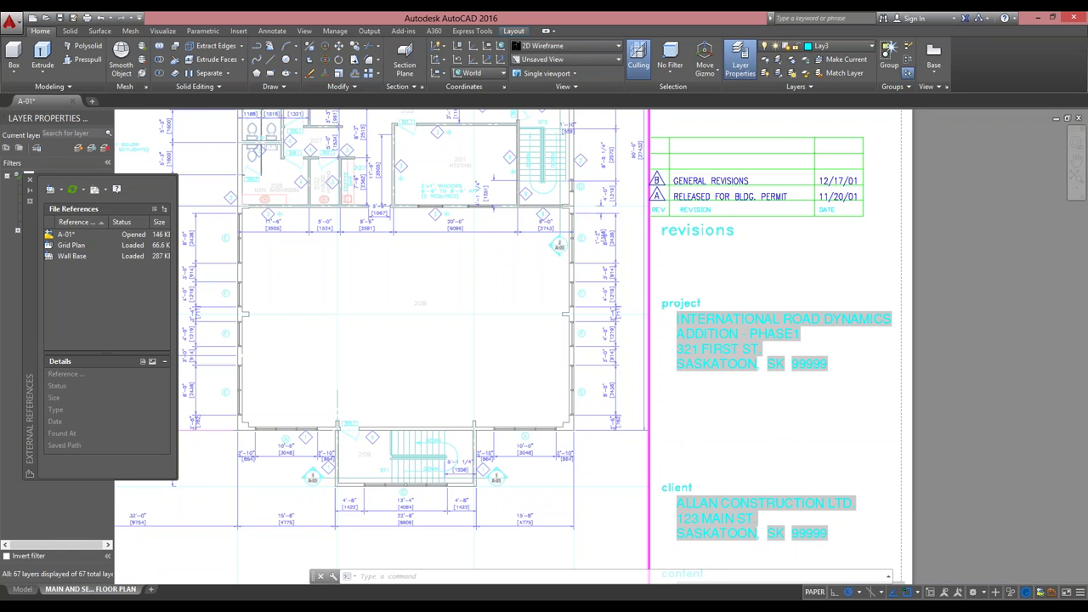
# Zoom around the layout, briefly enter VIEWPORT 1, then return to the sheet.
pyautogui.scroll(-5, 642, 381)
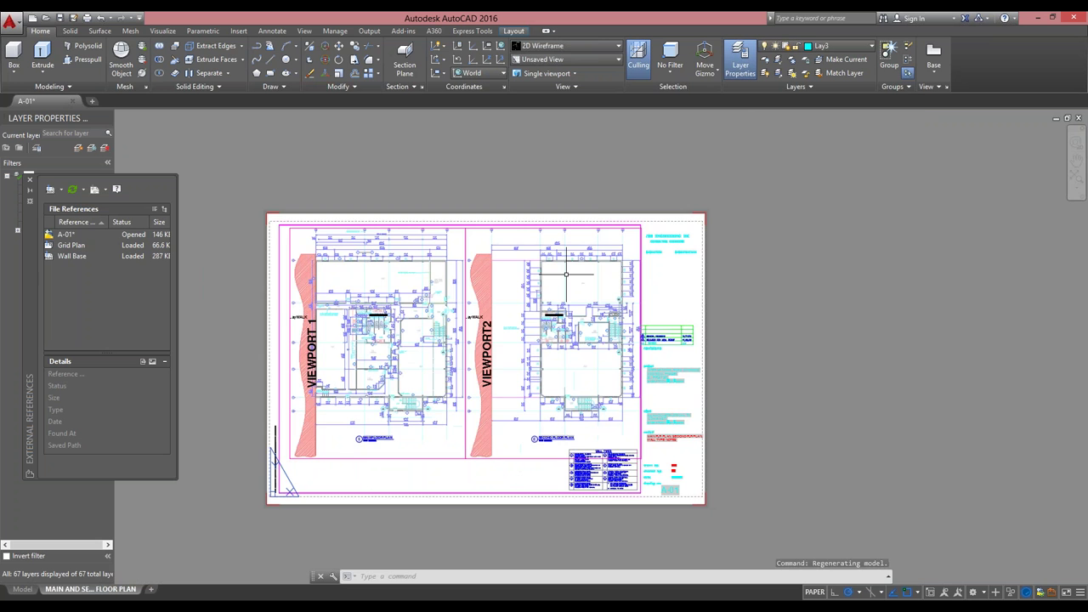
pyautogui.scroll(5, 565, 274)
pyautogui.scroll(-3, 697, 274)
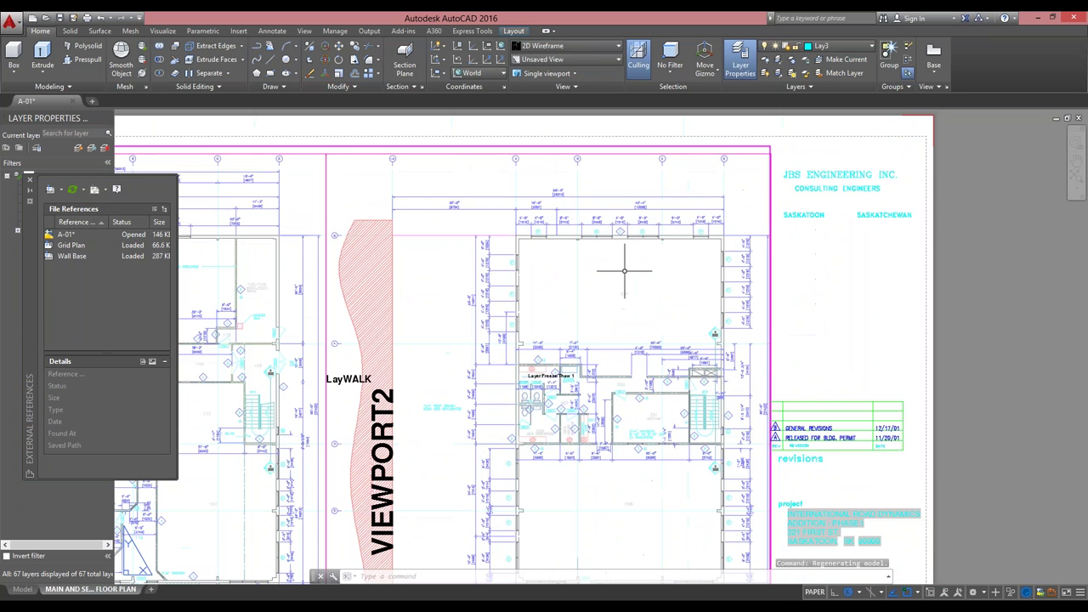
pyautogui.scroll(-3, 697, 287)
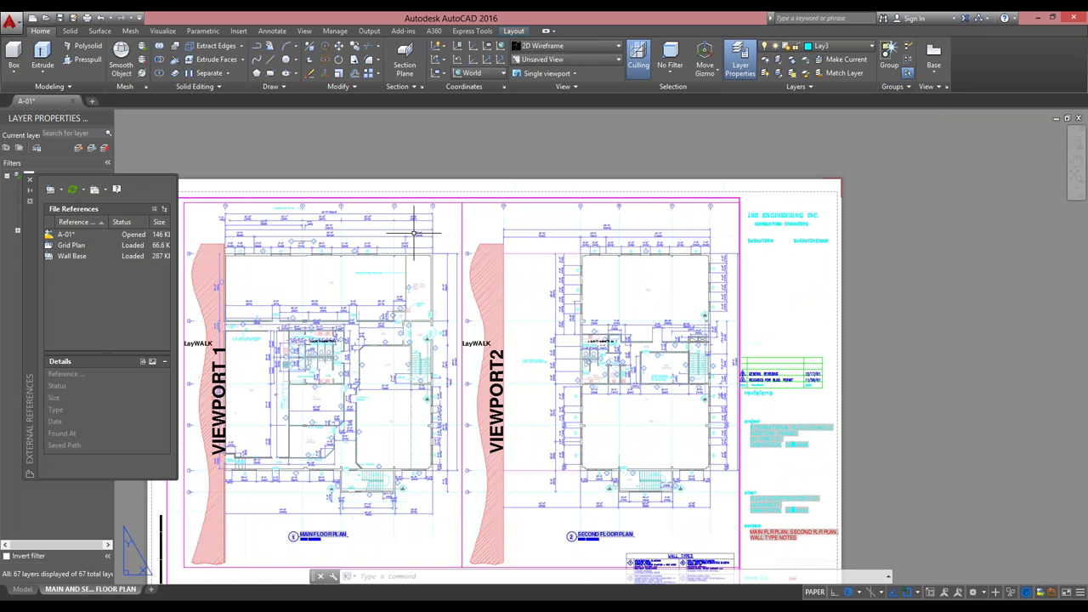
pyautogui.scroll(4, 426, 232)
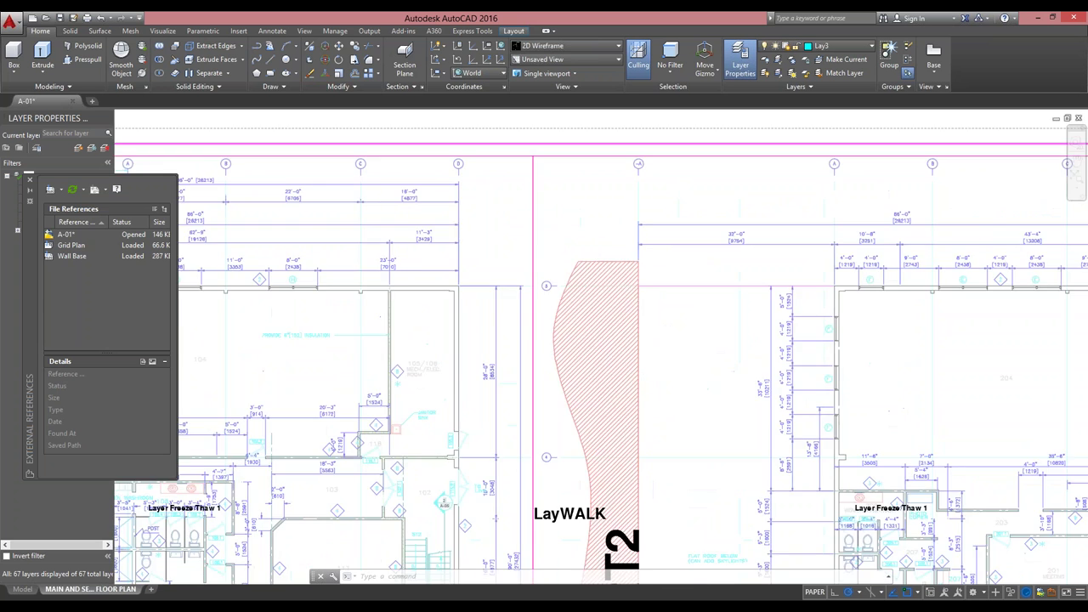
pyautogui.scroll(-5, 549, 270)
pyautogui.scroll(2, 549, 270)
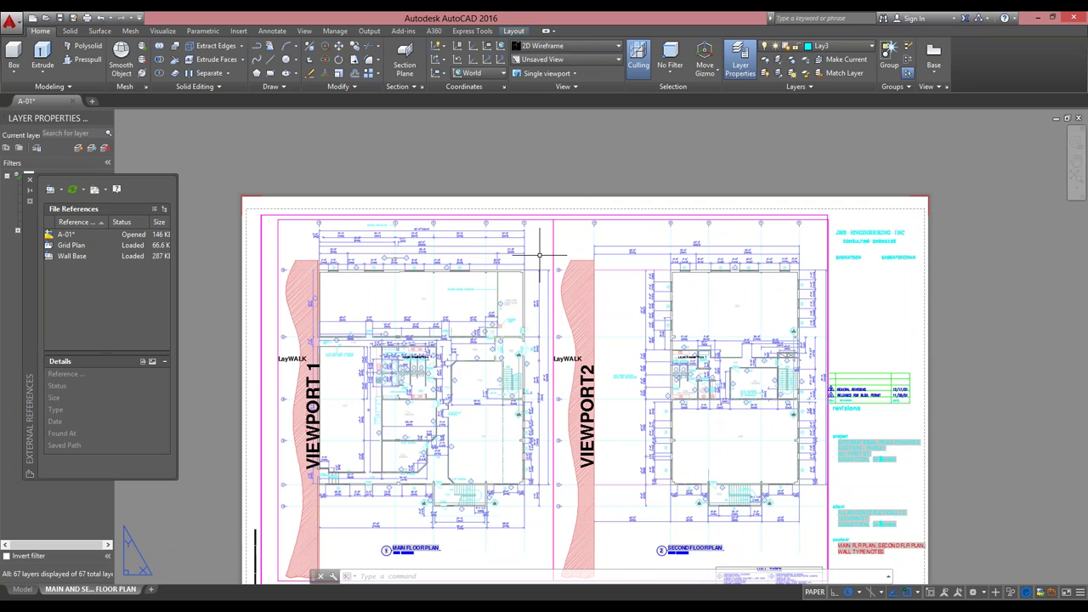
pyautogui.doubleClick(541, 255)
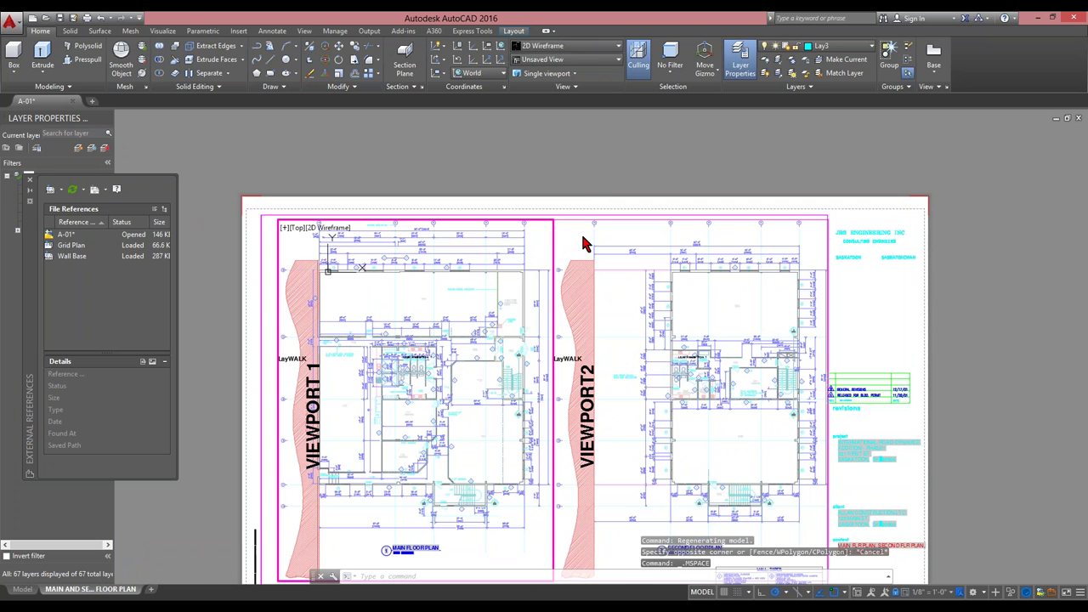
pyautogui.doubleClick(574, 192)
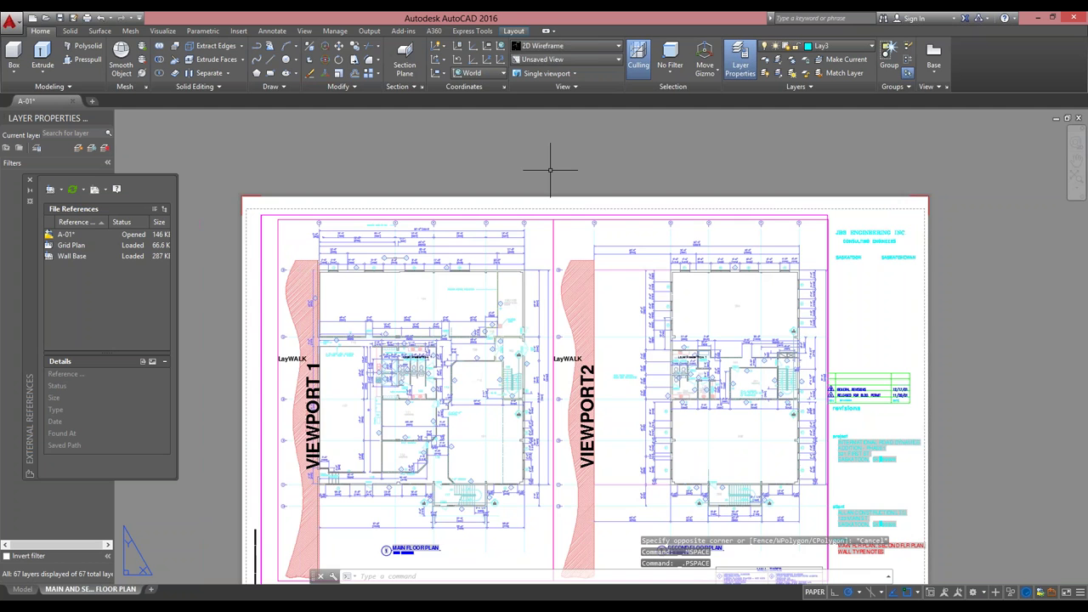
# Re-enter VIEWPORT 1 so it stays active for model-space editing.
pyautogui.scroll(-4, 550, 170)
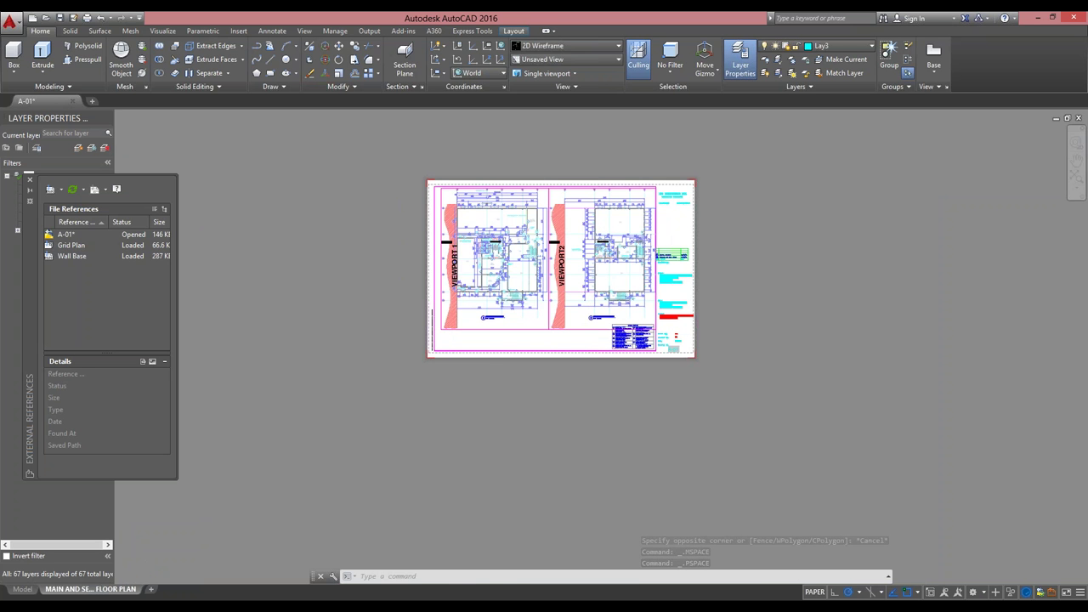
pyautogui.scroll(4, 533, 204)
pyautogui.scroll(2, 533, 204)
pyautogui.doubleClick(533, 204)
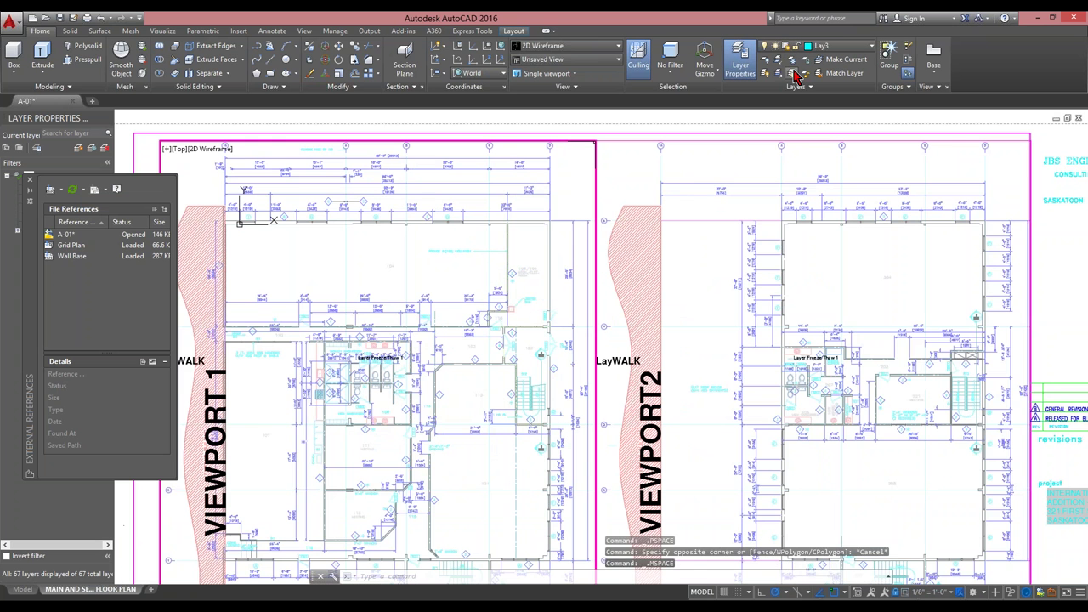
# Run Thaw All Layers (LAYTHW) in Viewport 1 and Viewport 2, ending with Viewport 1 active.
pyautogui.click(793, 73)
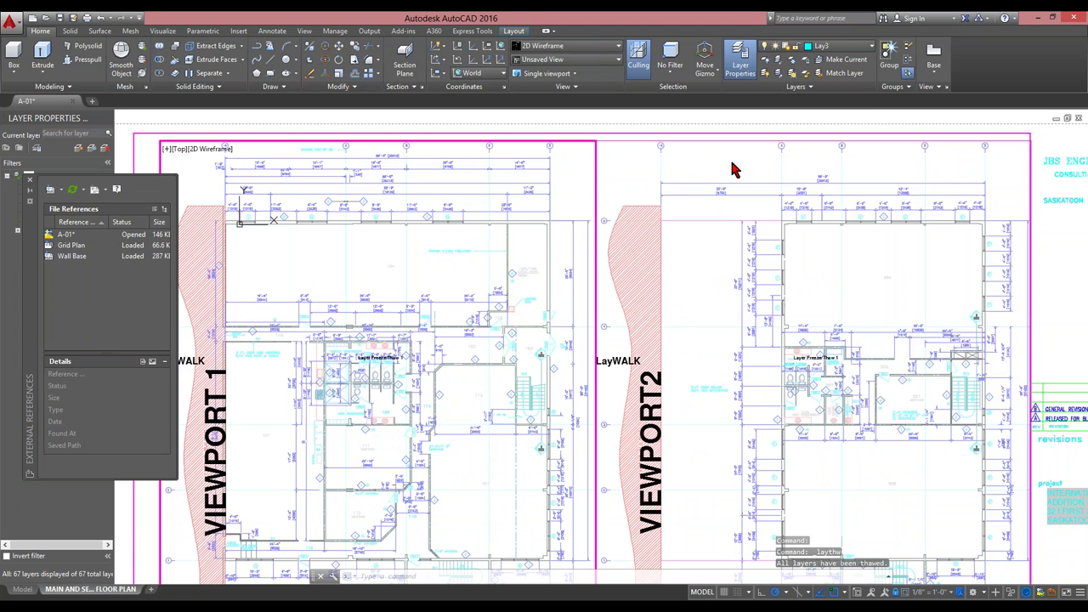
pyautogui.click(678, 166)
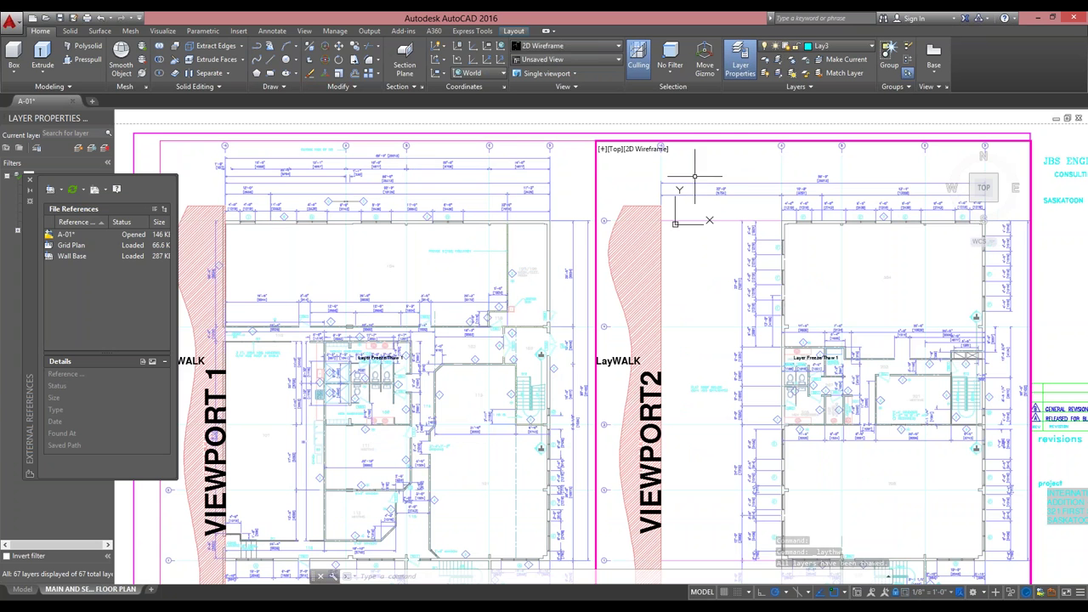
pyautogui.click(792, 73)
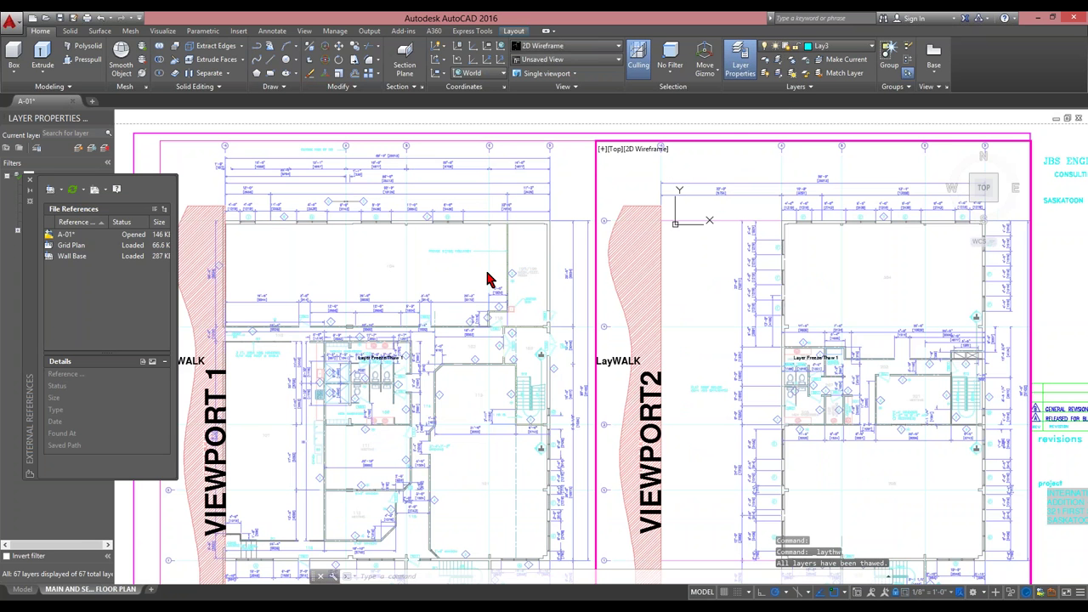
pyautogui.click(549, 216)
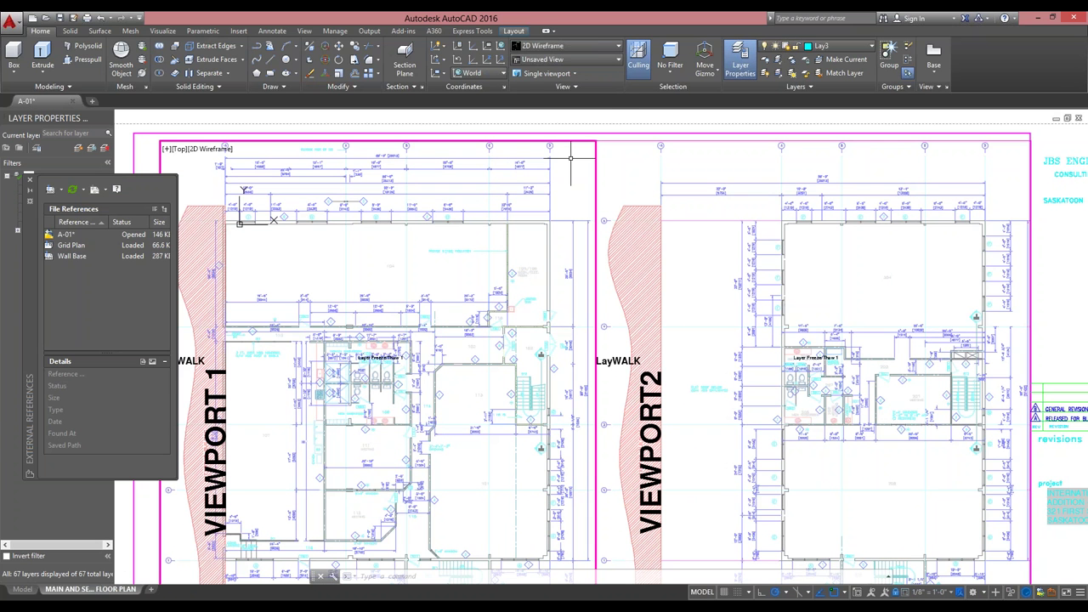
# In model space, freeze the Wall Base|1_Arch_Plan_Dim and Wall Base|2_Arch_Plan_Dim layers by picking dimensions.
pyautogui.click(23, 589)
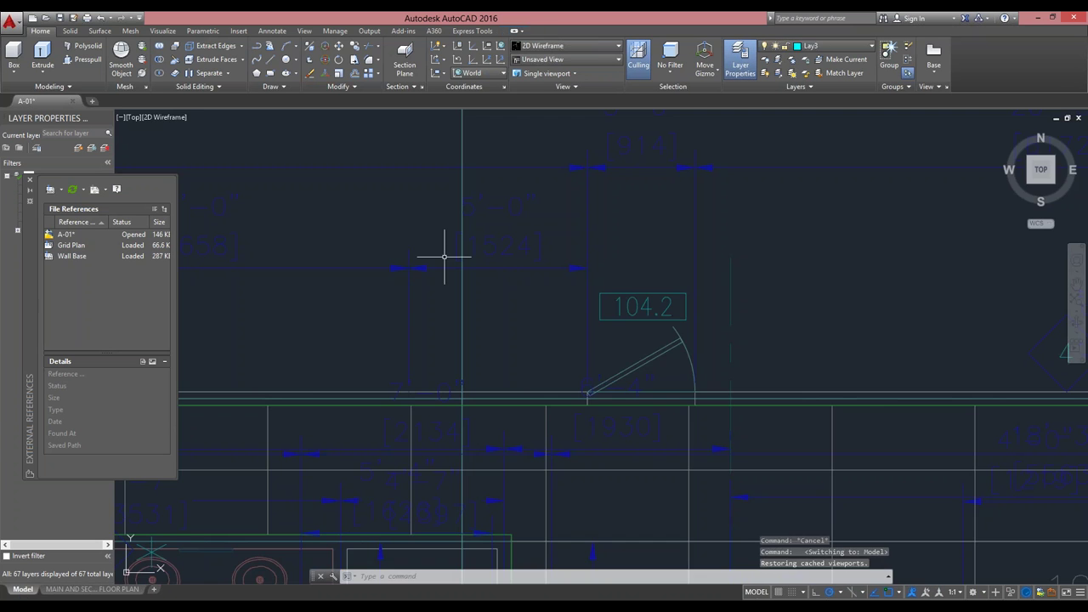
pyautogui.scroll(-8, 476, 316)
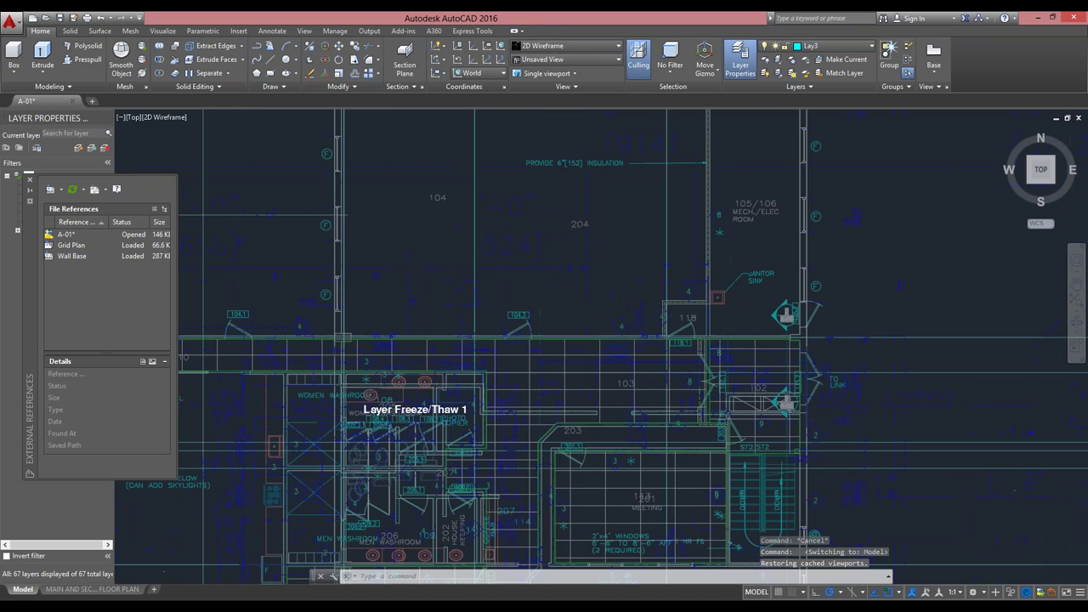
pyautogui.scroll(5, 570, 242)
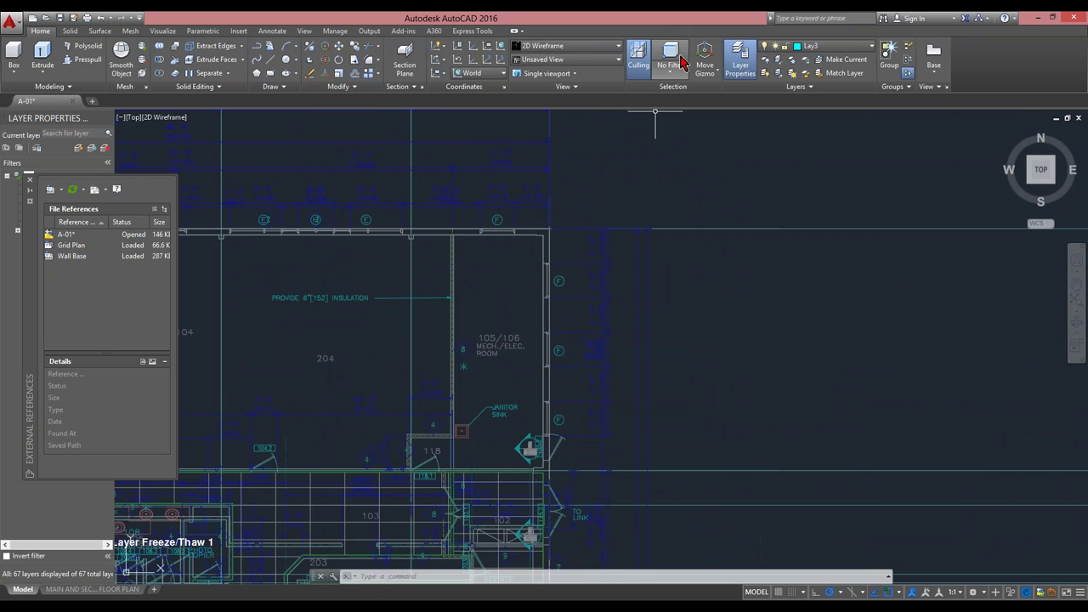
pyautogui.click(794, 65)
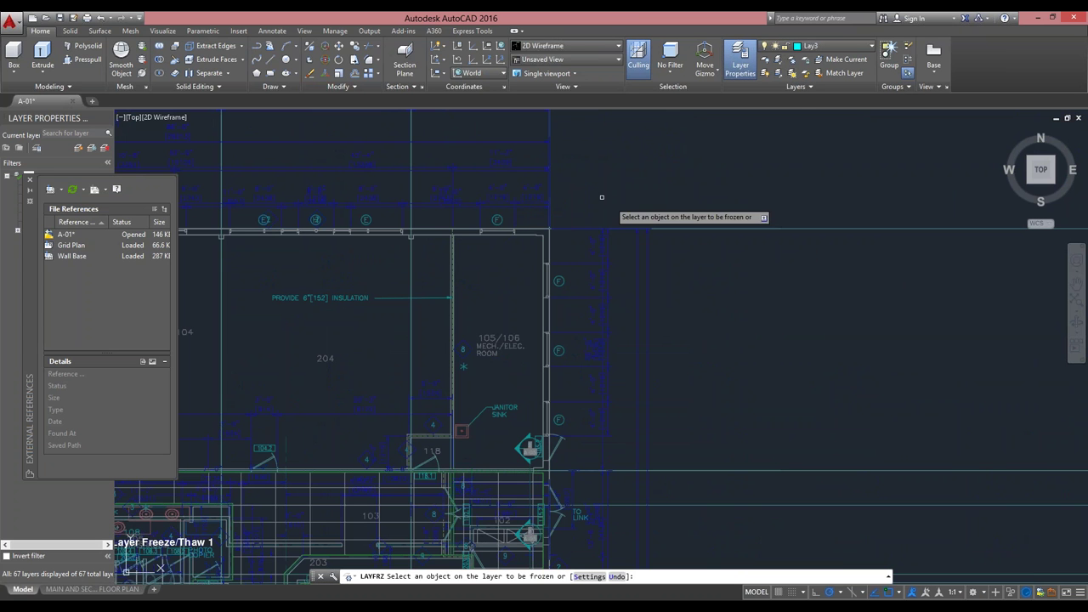
pyautogui.click(531, 211)
pyautogui.click(529, 204)
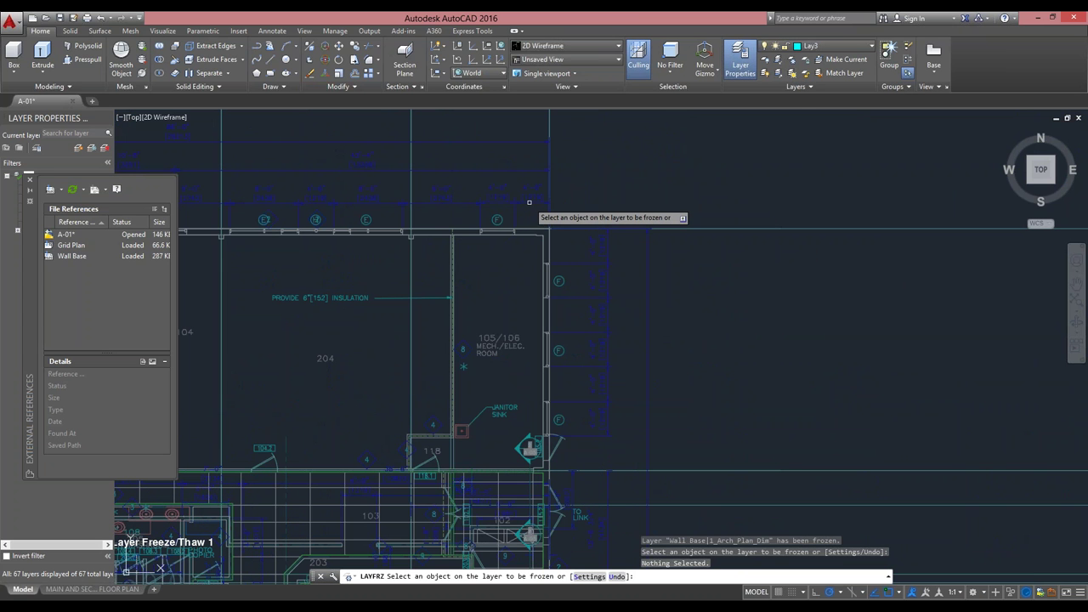
pyautogui.click(529, 202)
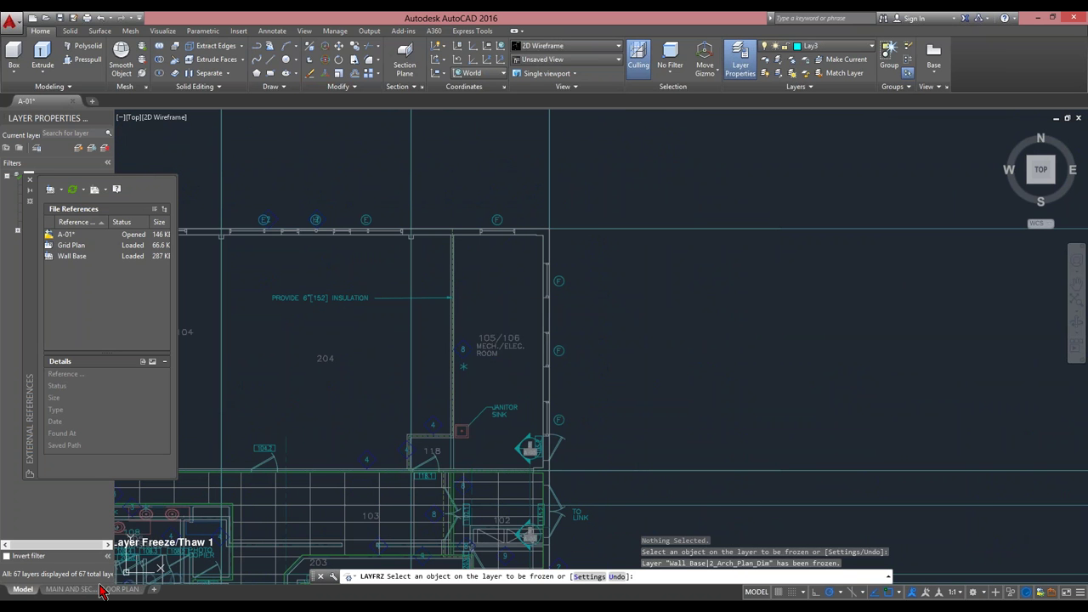
# End the freeze command and return to the MAIN AND SECOND FLOOR PLAN layout.
pyautogui.moveTo(98, 595)
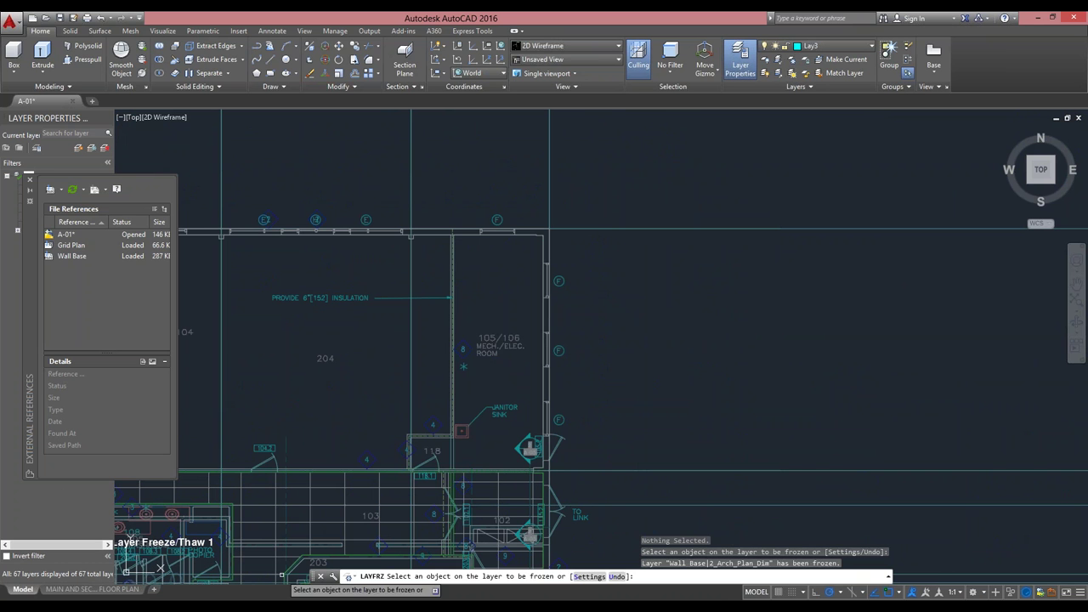
pyautogui.click(637, 236)
pyautogui.press('Escape')
pyautogui.press('Escape')
pyautogui.press('Escape')
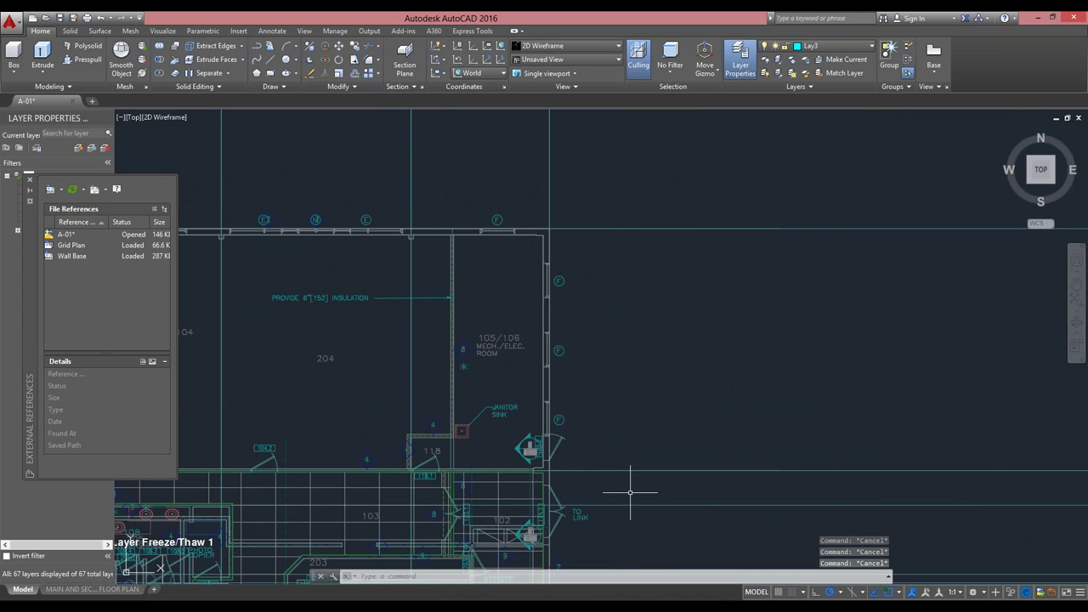
pyautogui.click(73, 590)
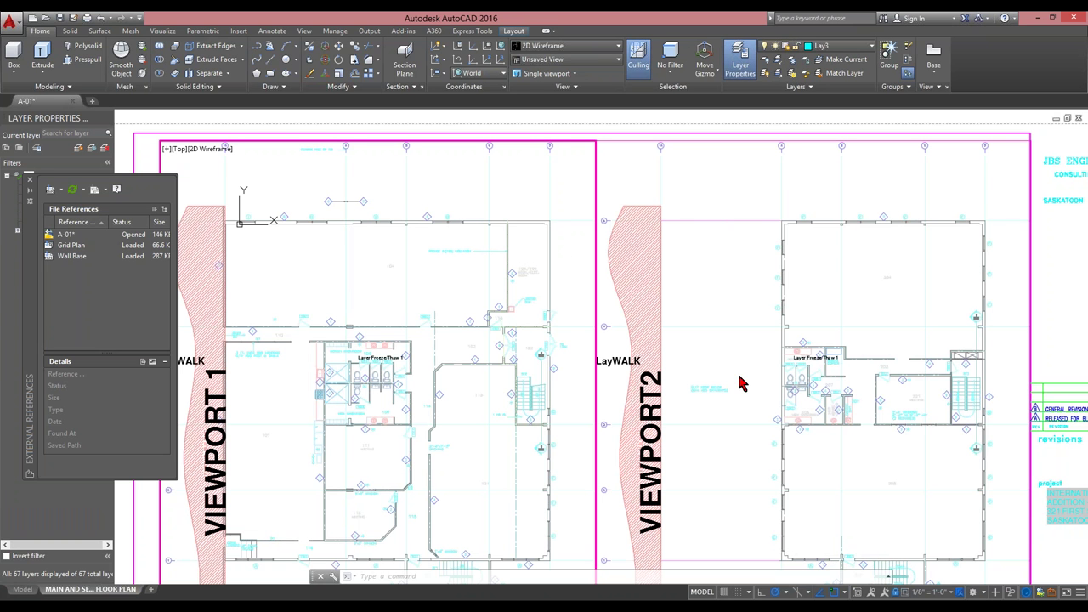
# Activate Viewport 2, then switch to the Model tab.
pyautogui.click(722, 263)
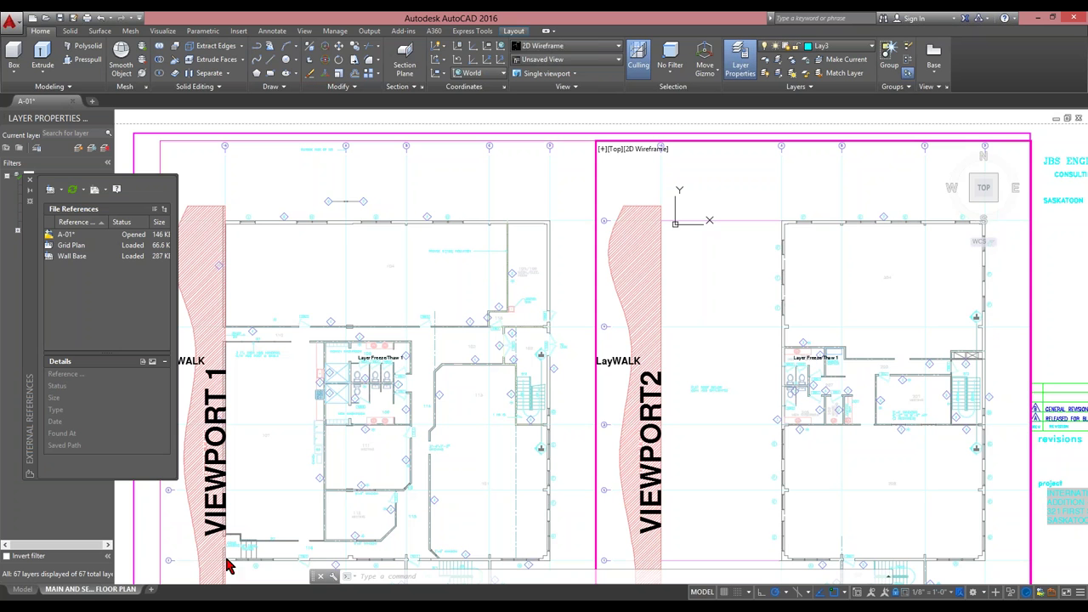
pyautogui.click(24, 590)
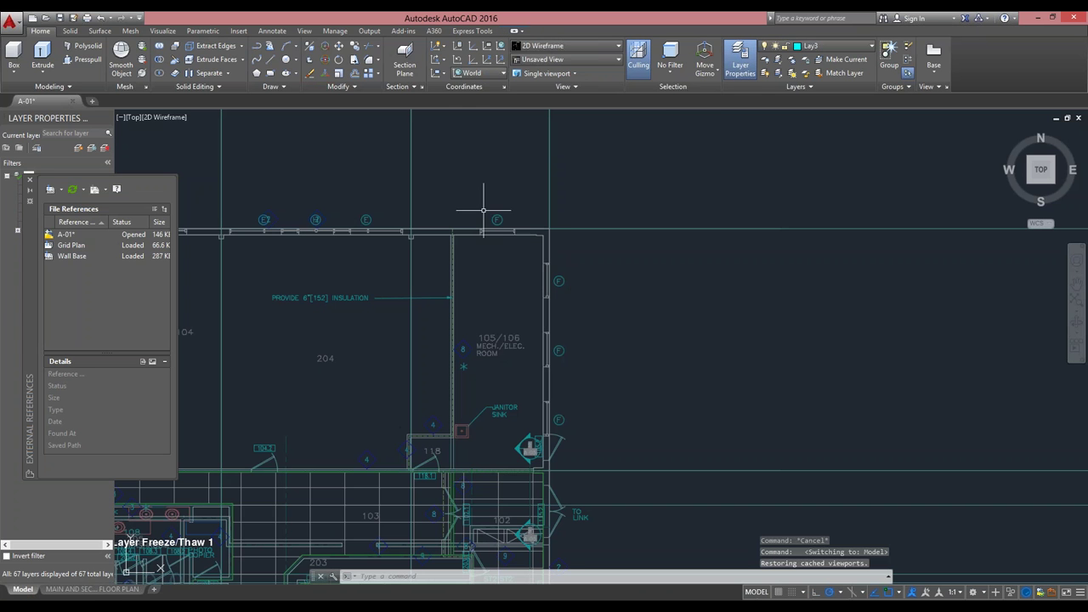
# Restore the previous layer state with LAYERP, then return to the floor plan layout's left viewport.
pyautogui.click(795, 86)
pyautogui.click(730, 117)
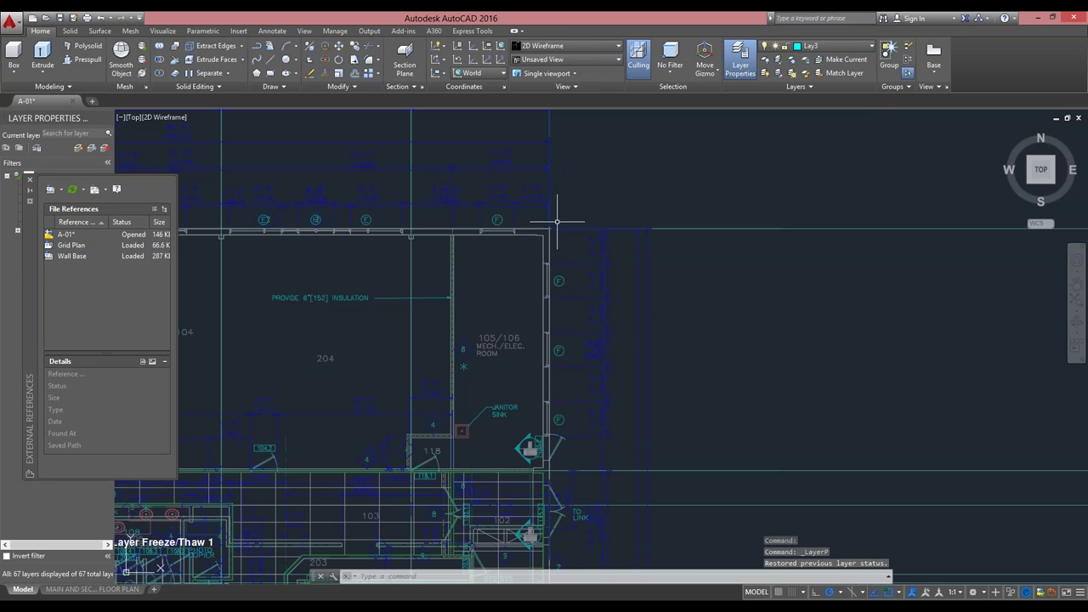
pyautogui.click(113, 589)
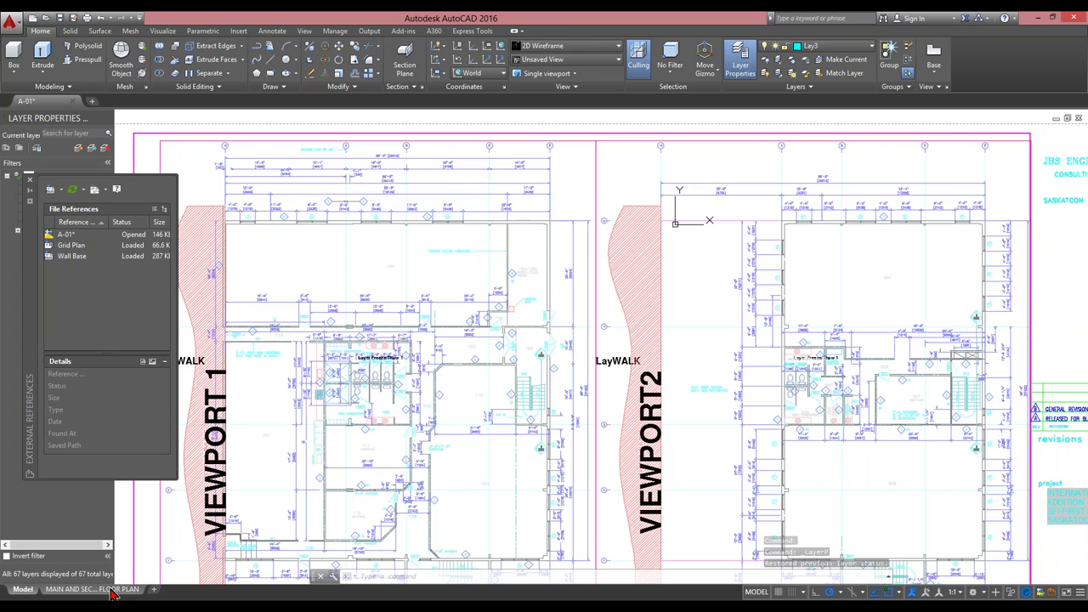
pyautogui.click(568, 195)
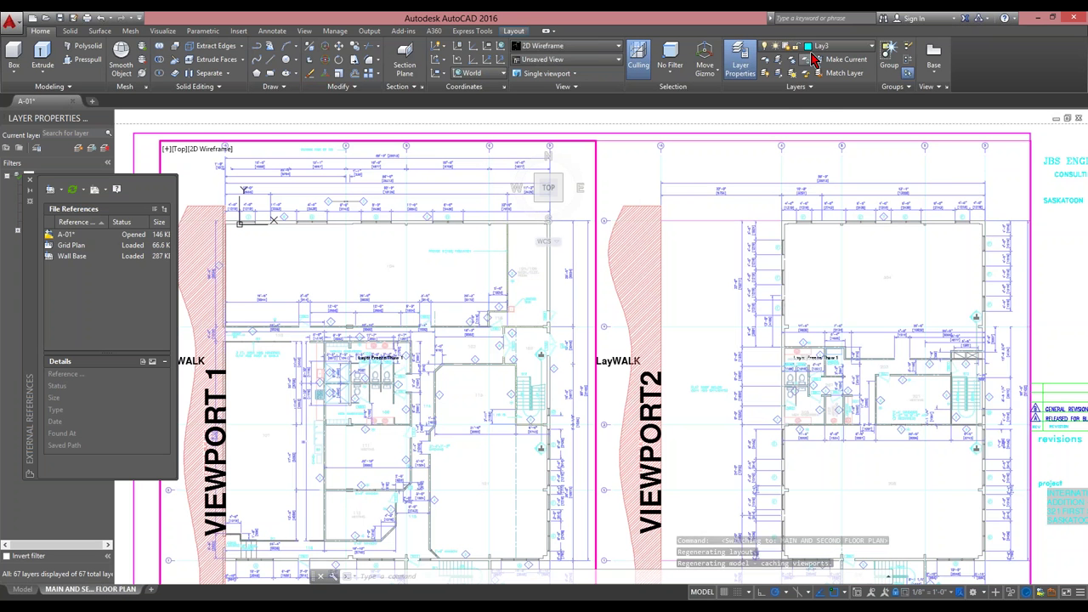
# Toggle Wall Base|2_Arch_Plan_Dim's freeze-in-current-viewport setting in the Layer drop-down list.
pyautogui.click(848, 49)
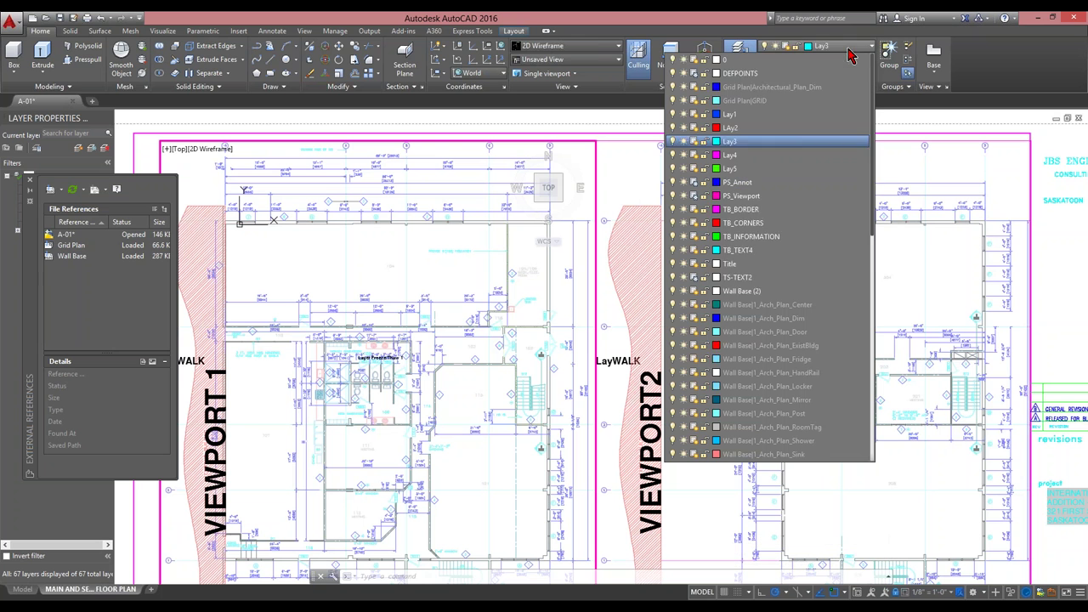
pyautogui.scroll(-2, 848, 55)
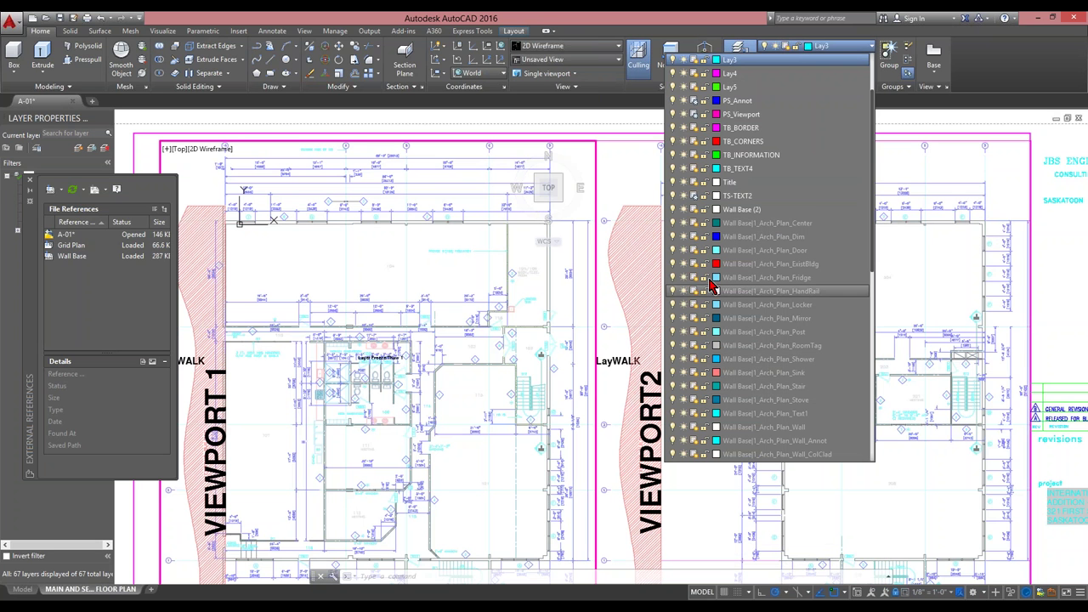
pyautogui.scroll(-1, 720, 414)
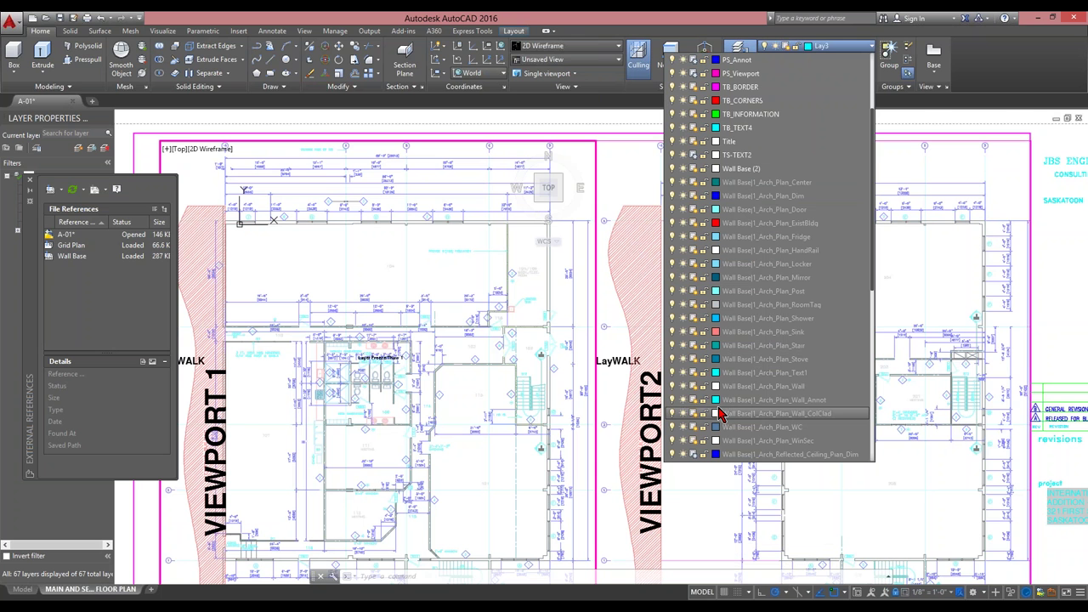
pyautogui.scroll(-3, 720, 414)
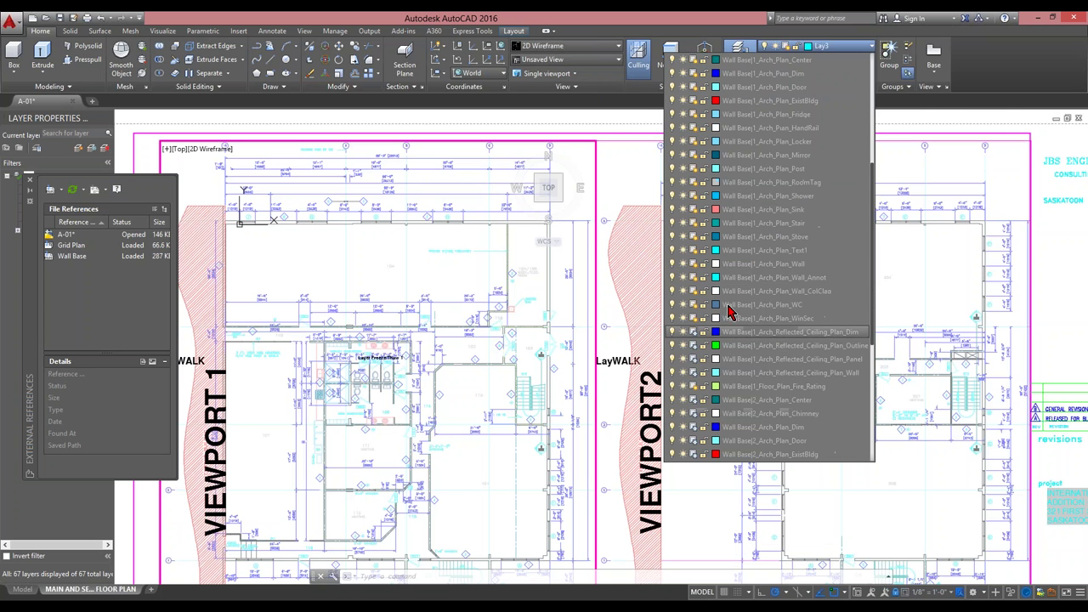
pyautogui.scroll(-4, 719, 388)
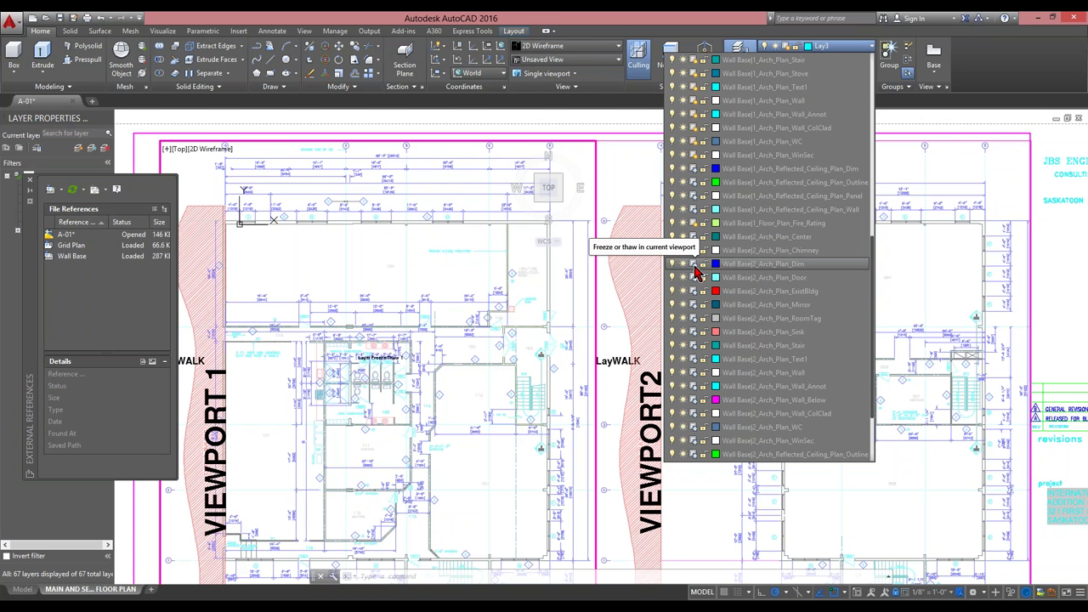
pyautogui.click(693, 264)
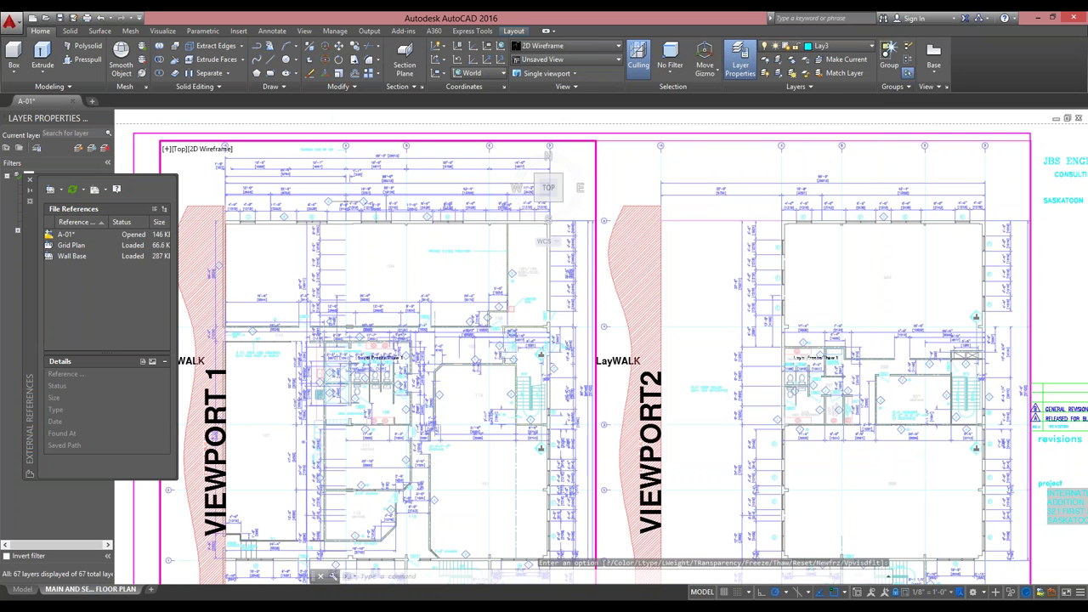
# Freeze Wall Base|2_Arch_Plan_Dim in this viewport only by picking a dimension with LAYFRZ.
pyautogui.scroll(5, 596, 213)
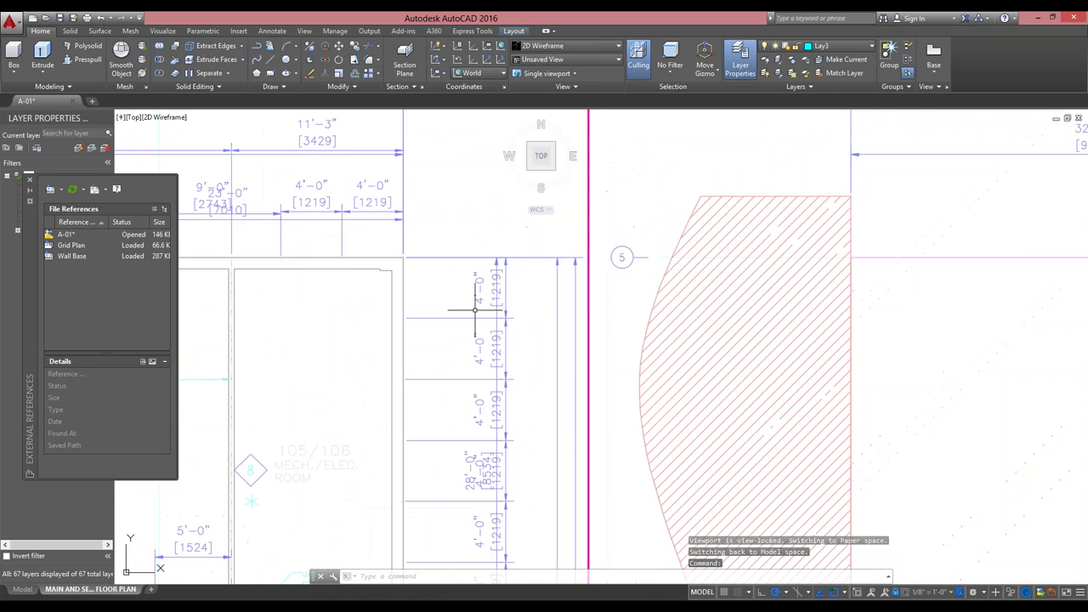
pyautogui.scroll(-3, 474, 311)
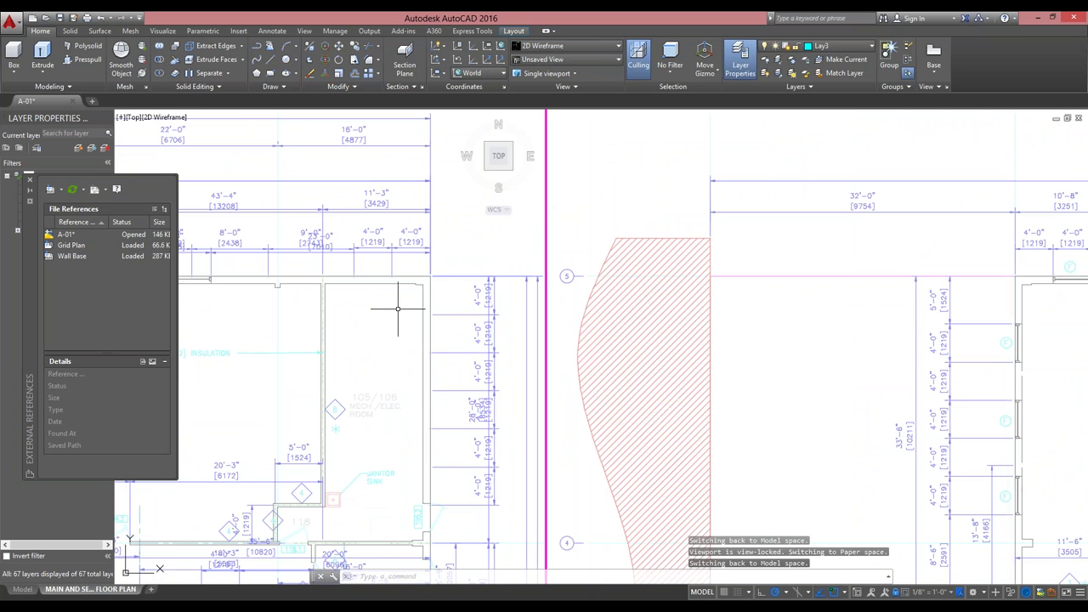
pyautogui.scroll(-2, 425, 303)
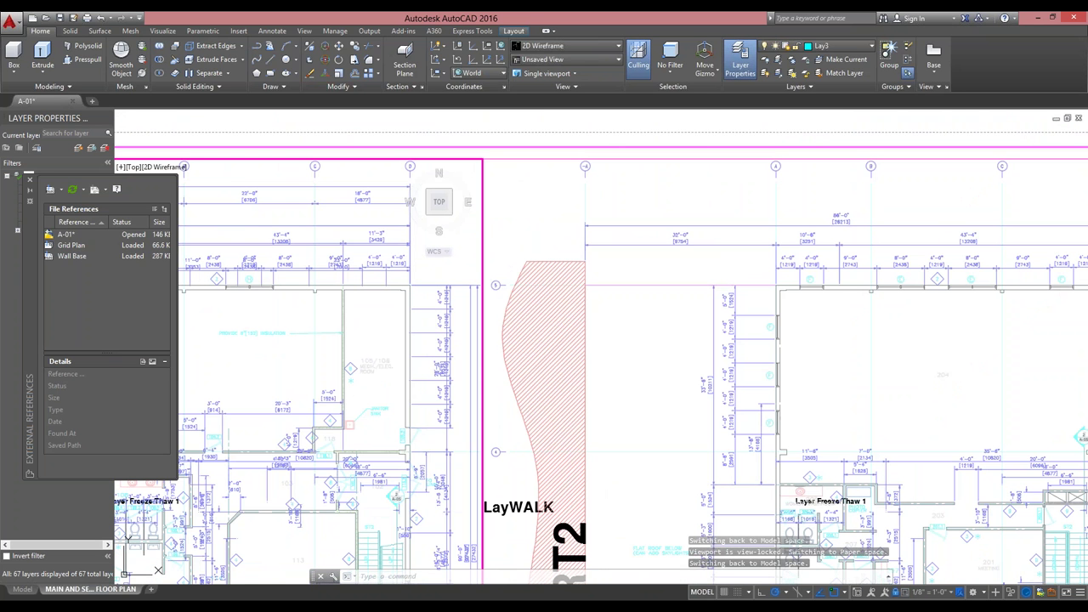
pyautogui.click(794, 75)
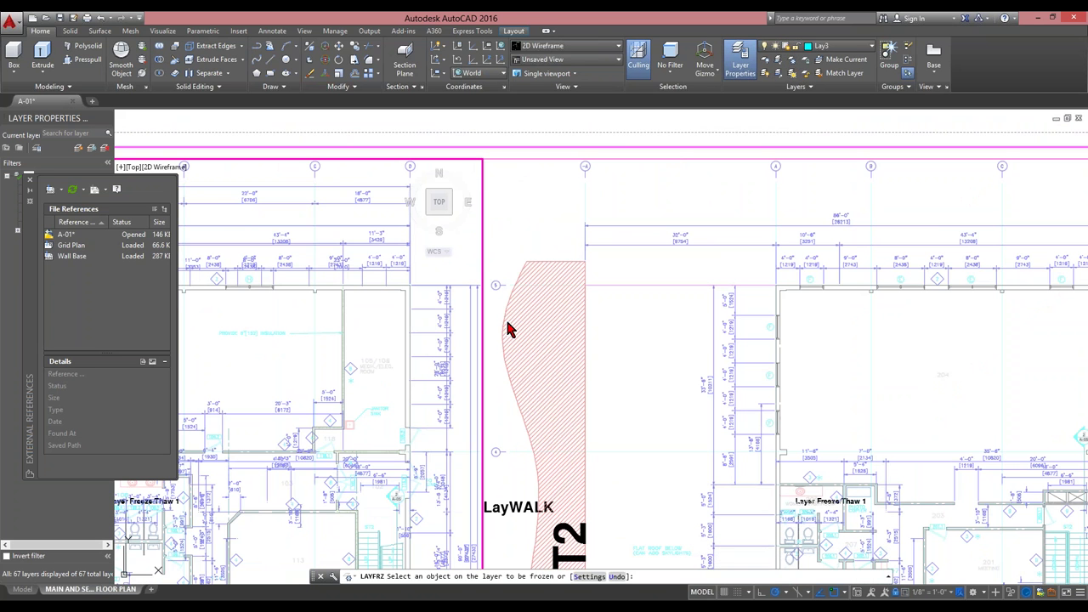
pyautogui.scroll(5, 451, 294)
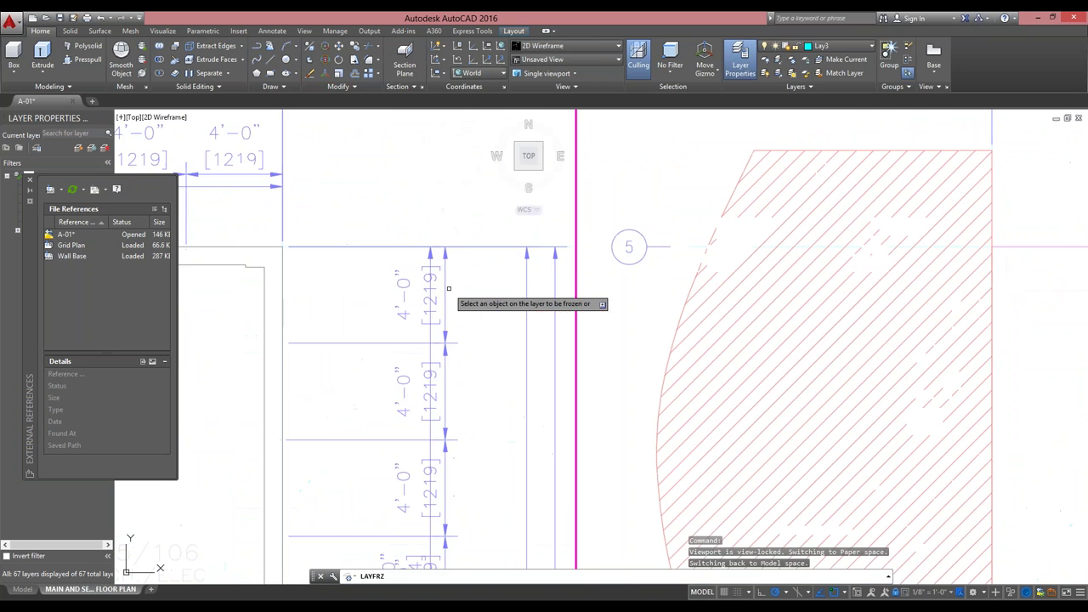
pyautogui.click(445, 289)
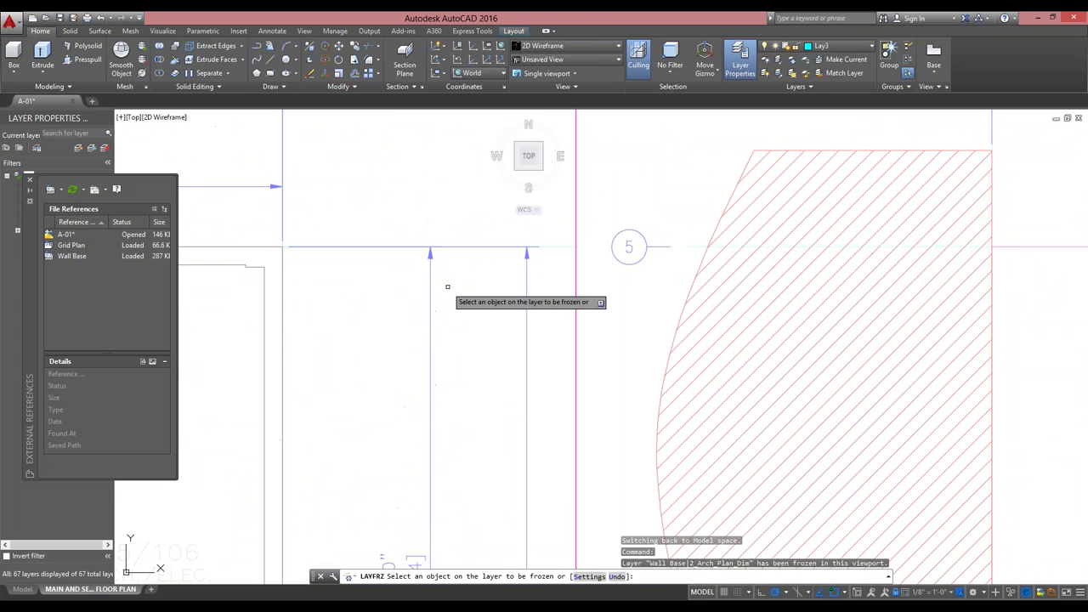
pyautogui.scroll(-5, 483, 321)
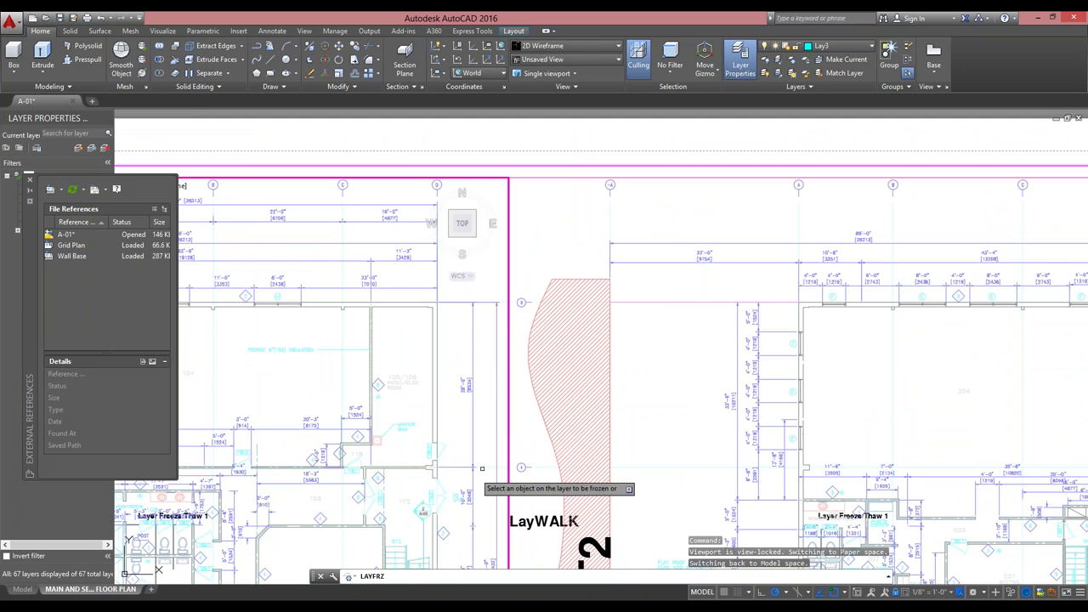
pyautogui.press('Escape')
pyautogui.press('Escape')
pyautogui.click(22, 592)
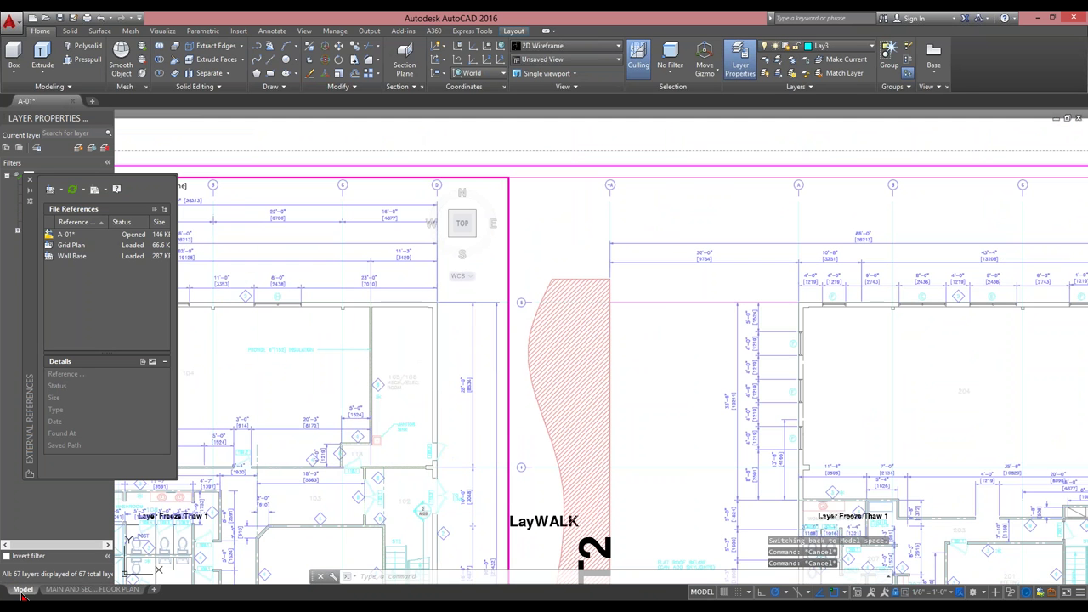
# Return to the MAIN AND SECOND FLOOR PLAN layout in paper space and start a LINE.
pyautogui.scroll(4, 528, 183)
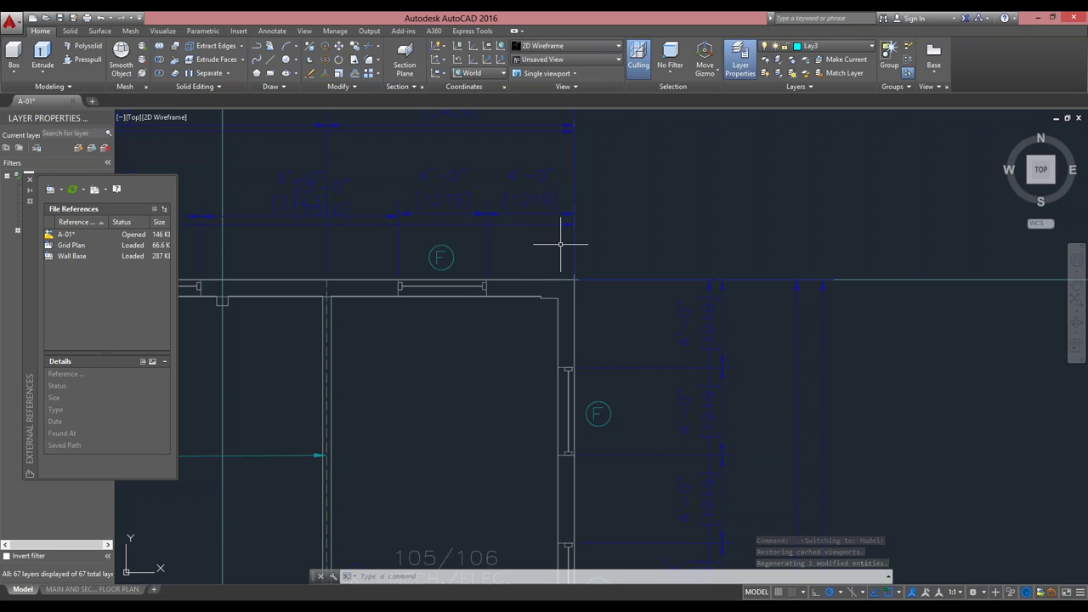
pyautogui.click(92, 589)
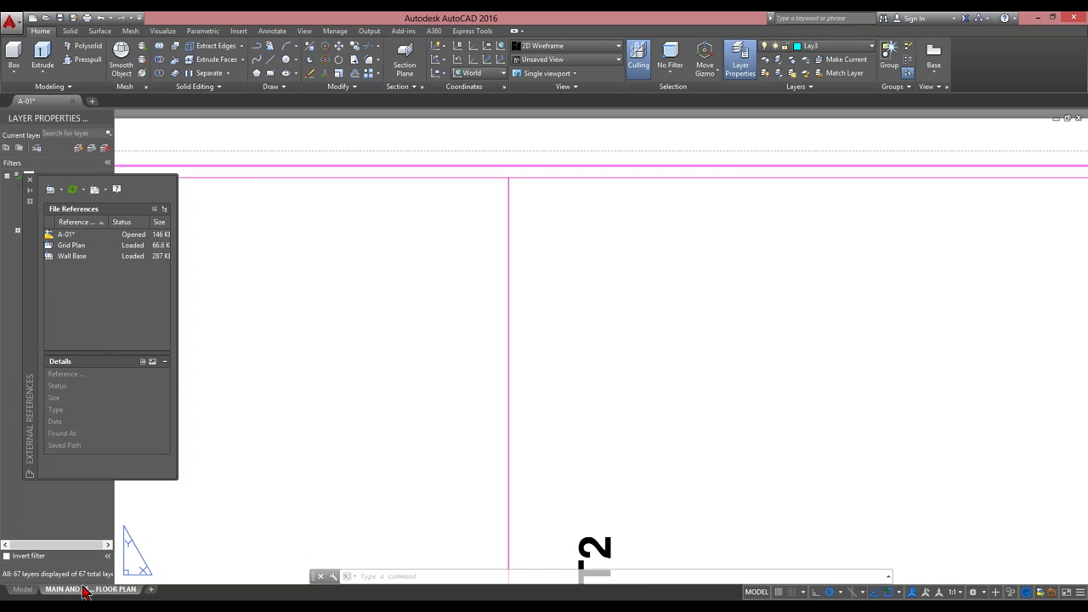
pyautogui.doubleClick(555, 156)
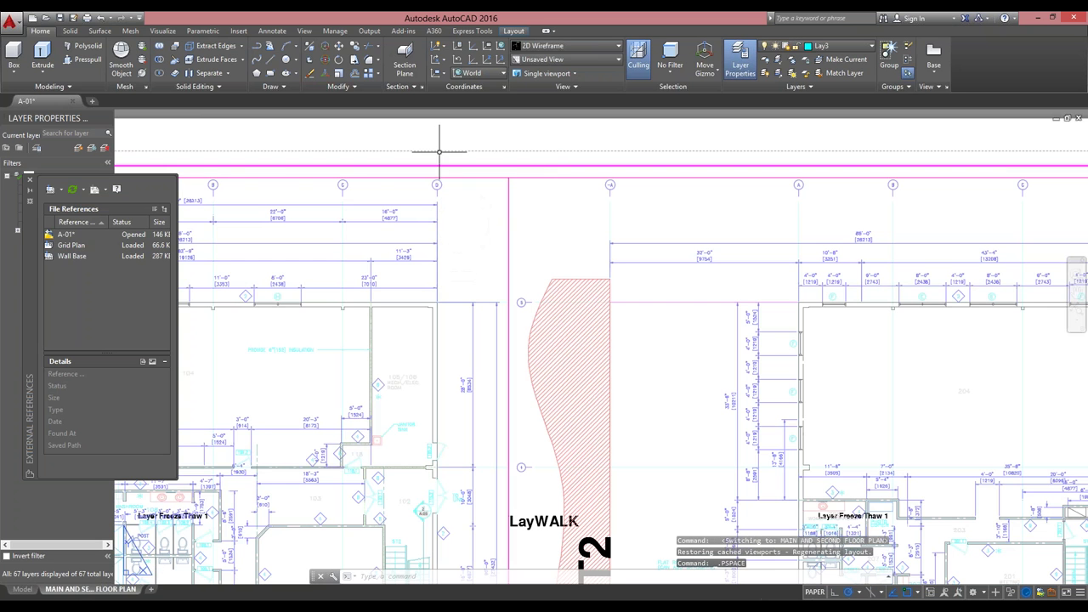
pyautogui.scroll(-5, 632, 445)
pyautogui.press('Escape')
pyautogui.press('Escape')
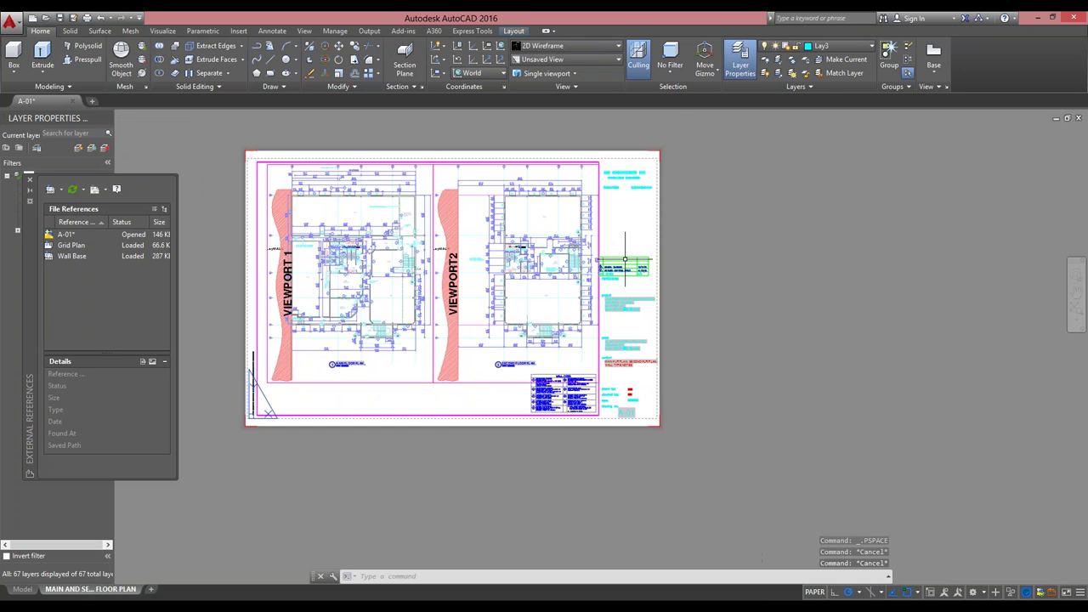
pyautogui.scroll(2, 611, 175)
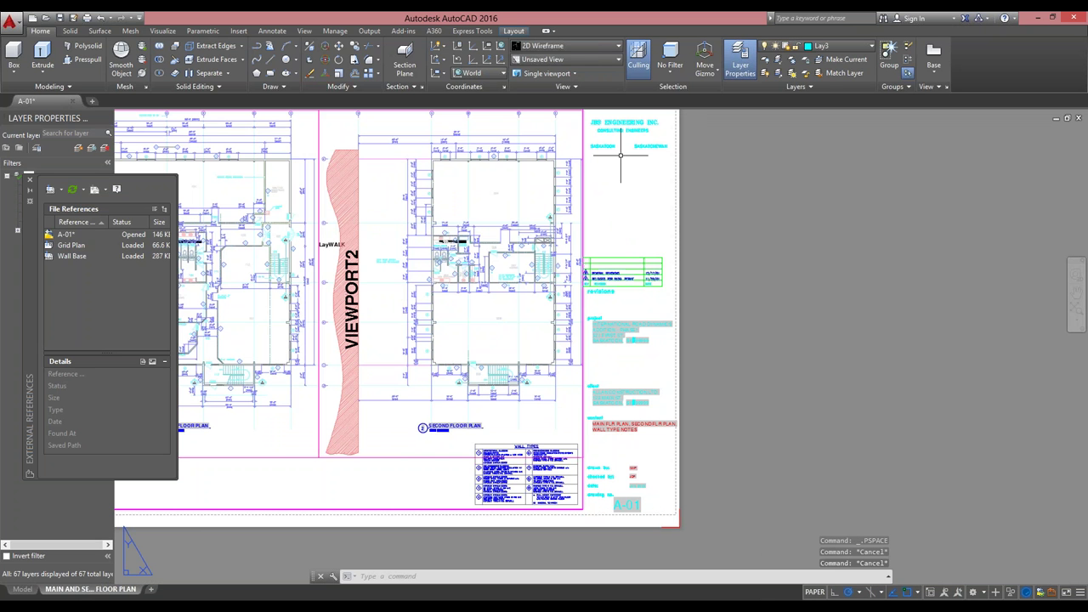
pyautogui.write('l')
pyautogui.press('Return')
# Draw test lines on the paper-space sheet beside the revisions block.
pyautogui.scroll(4, 626, 219)
pyautogui.click(569, 252)
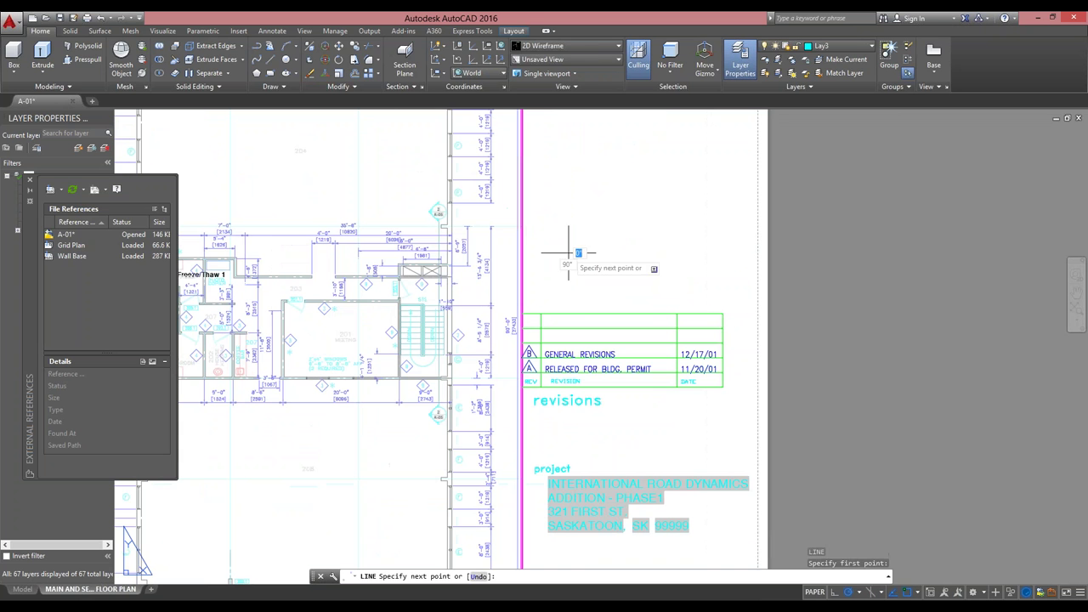
pyautogui.click(753, 245)
pyautogui.press('Return')
pyautogui.press('Return')
pyautogui.click(563, 231)
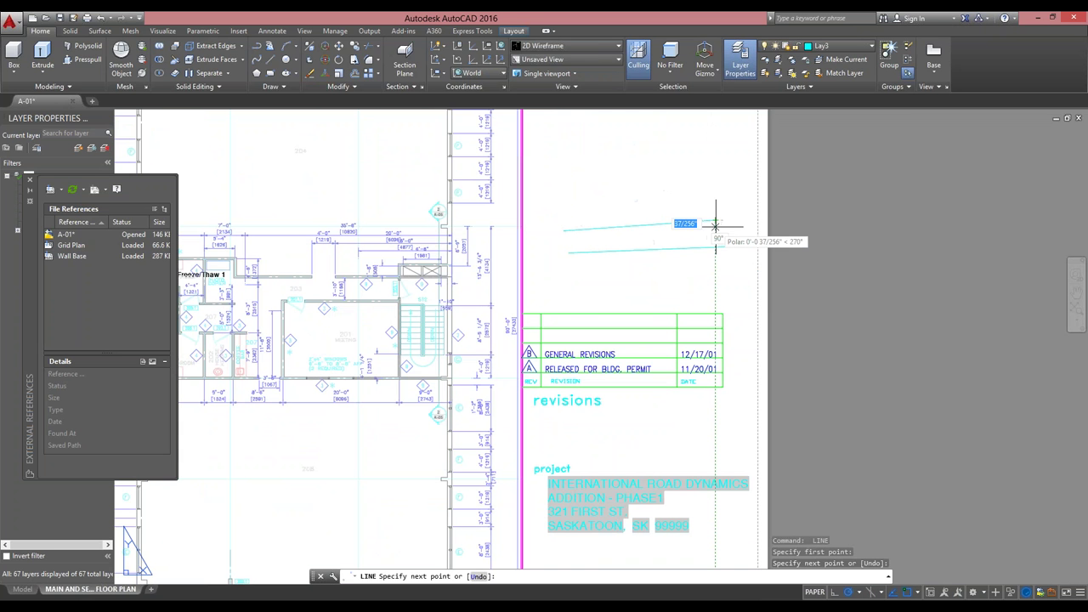
pyautogui.click(715, 221)
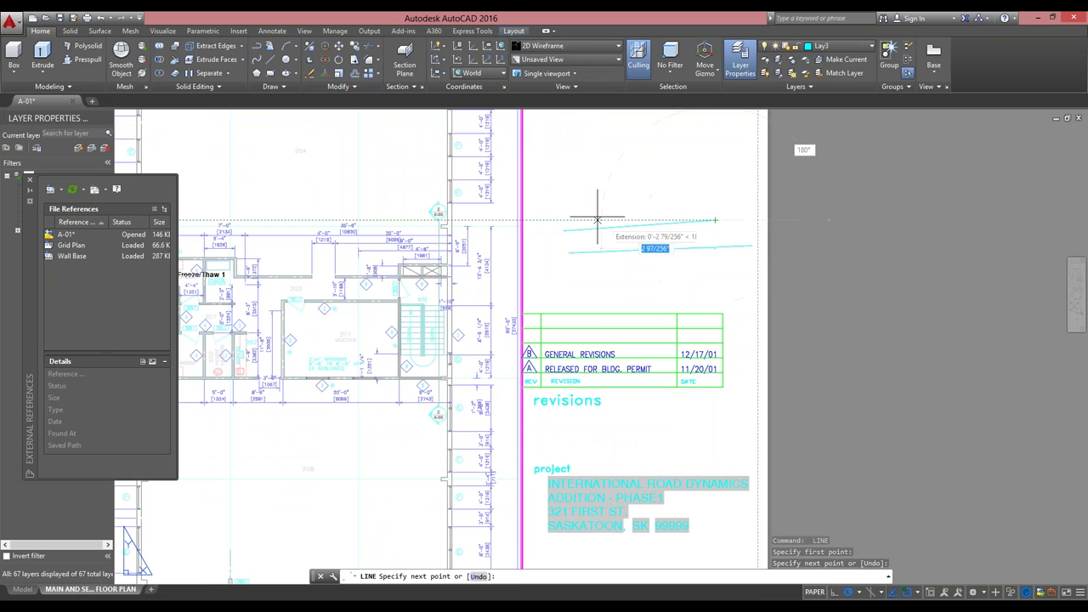
pyautogui.click(574, 168)
pyautogui.press('Escape')
pyautogui.press('Escape')
pyautogui.press('Escape')
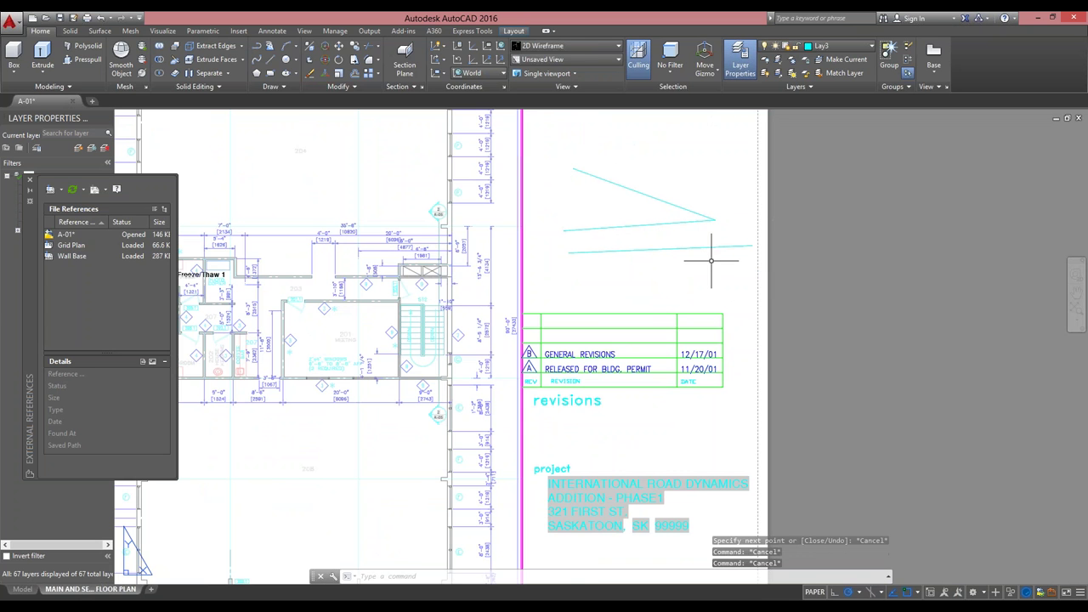
# Draw one test line inside the floor plan viewport, then return to paper space.
pyautogui.scroll(-2, 709, 255)
pyautogui.doubleClick(510, 211)
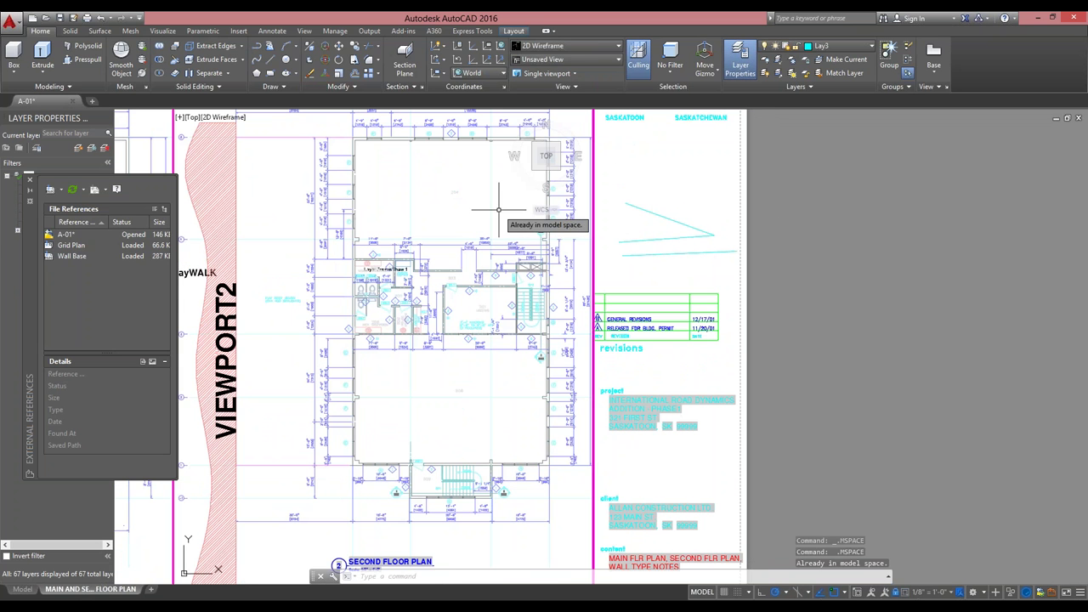
pyautogui.press('Escape')
pyautogui.press('Escape')
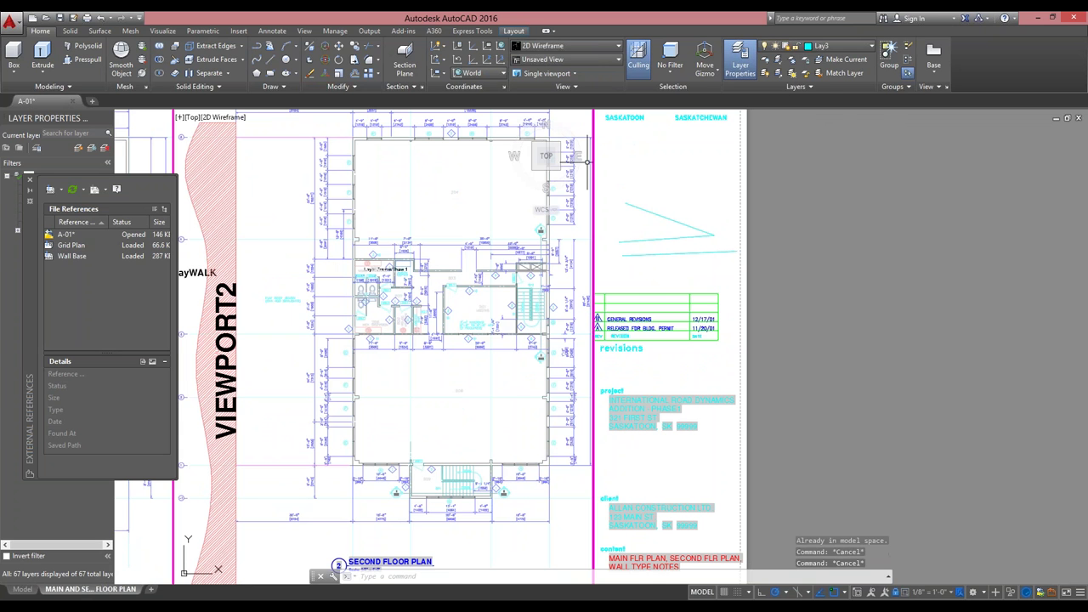
pyautogui.write('l')
pyautogui.press('Return')
pyautogui.click(460, 140)
pyautogui.click(421, 225)
pyautogui.press('Escape')
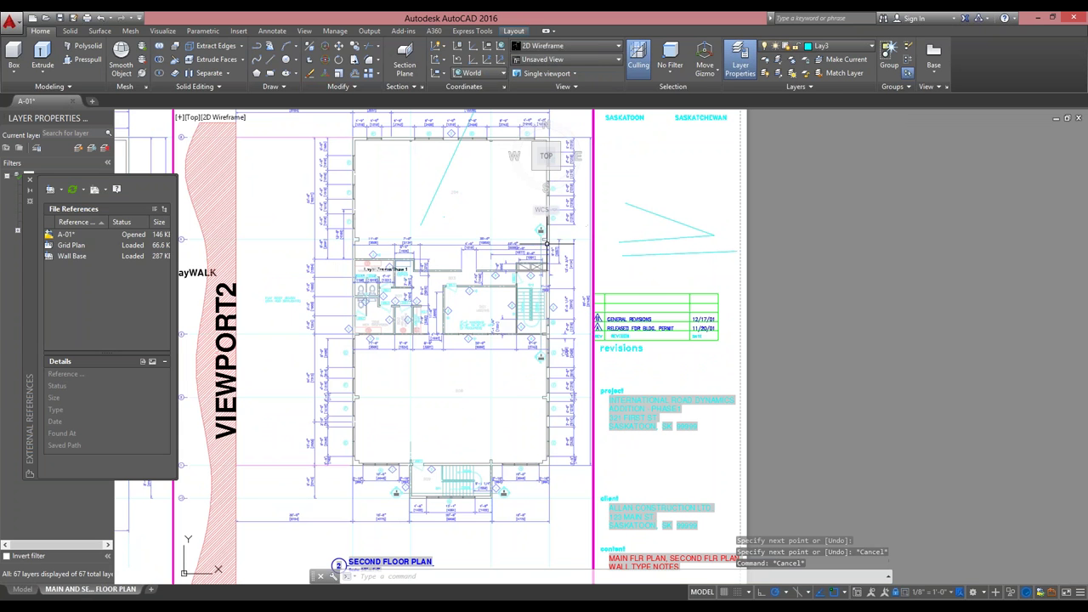
pyautogui.doubleClick(746, 294)
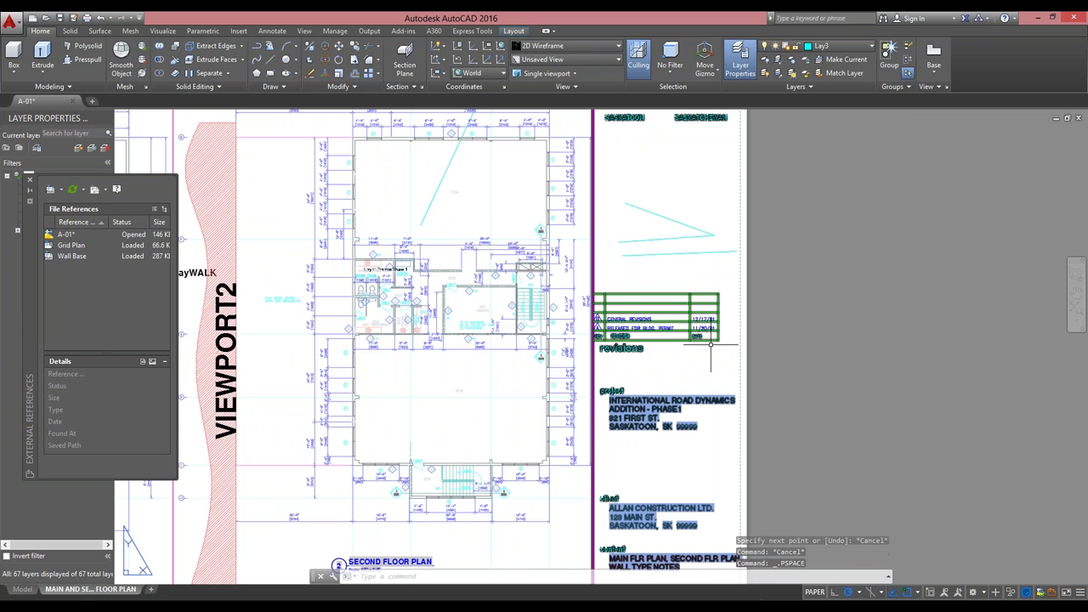
# Draw a closed three-segment triangle of test lines inside the second floor plan viewport.
pyautogui.scroll(-6, 705, 348)
pyautogui.press('Escape')
pyautogui.press('Escape')
pyautogui.scroll(6, 656, 308)
pyautogui.doubleClick(646, 342)
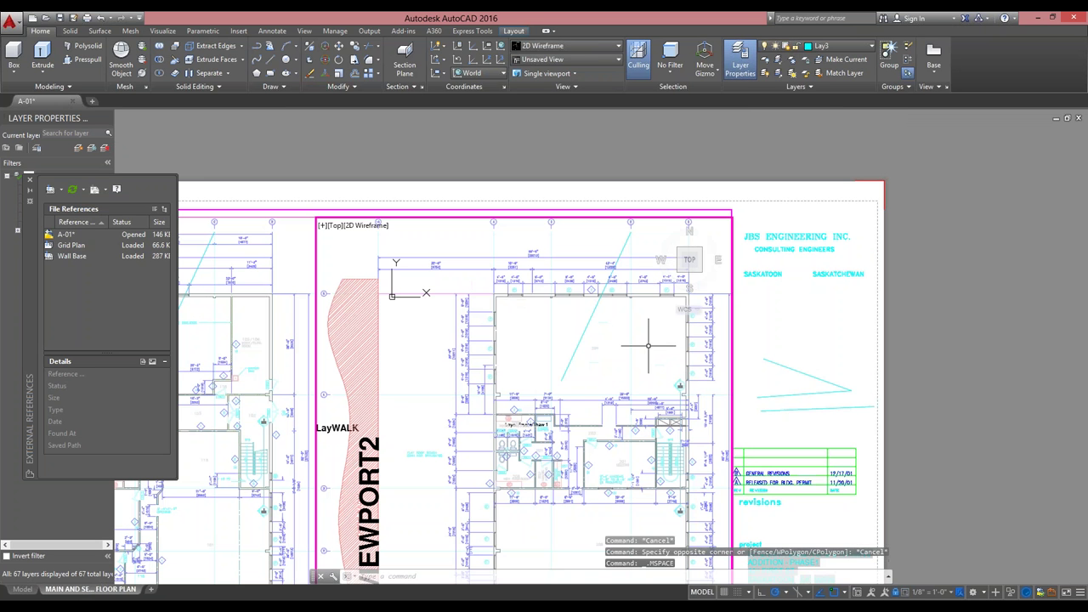
pyautogui.write('l')
pyautogui.press('space')
pyautogui.click(634, 347)
pyautogui.click(580, 321)
pyautogui.click(599, 383)
pyautogui.click(634, 347)
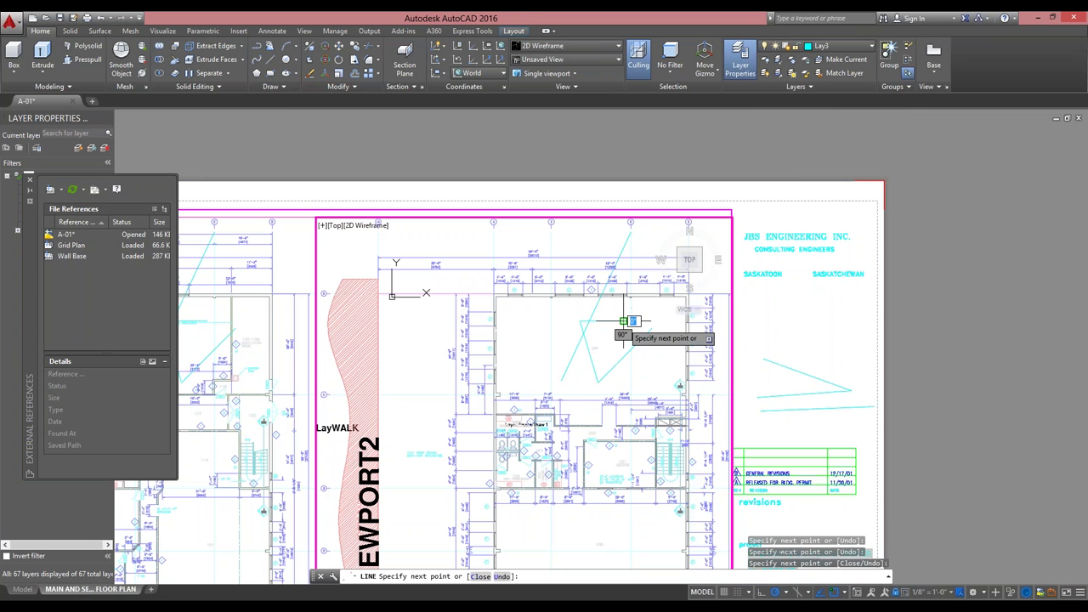
pyautogui.press('Escape')
pyautogui.press('Escape')
pyautogui.press('Escape')
# Start a line in the left viewport, abandon it, and return to paper space.
pyautogui.click(299, 259)
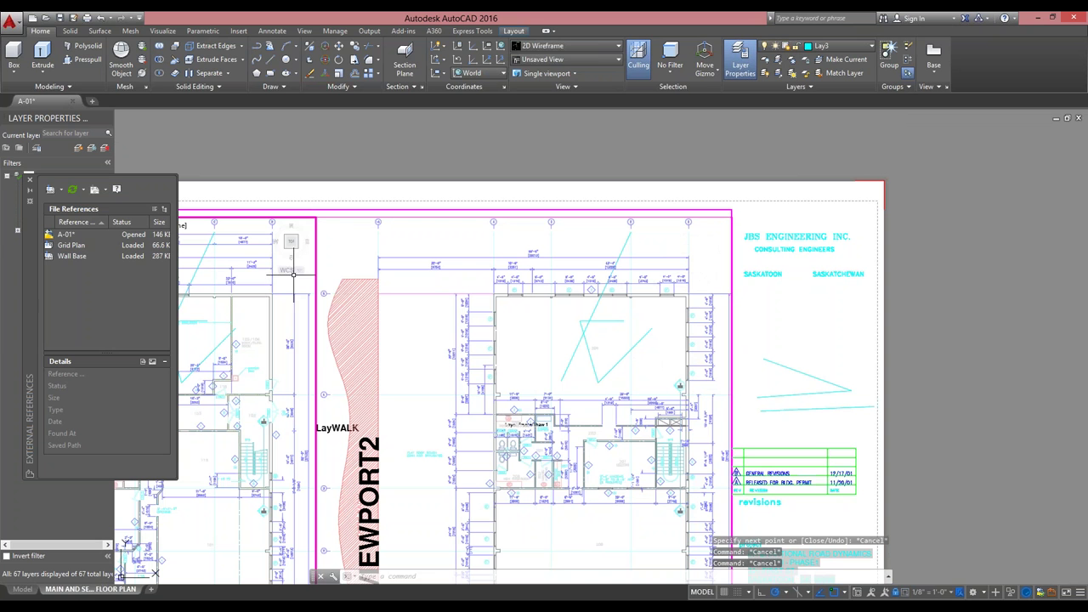
pyautogui.press('space')
pyautogui.click(255, 273)
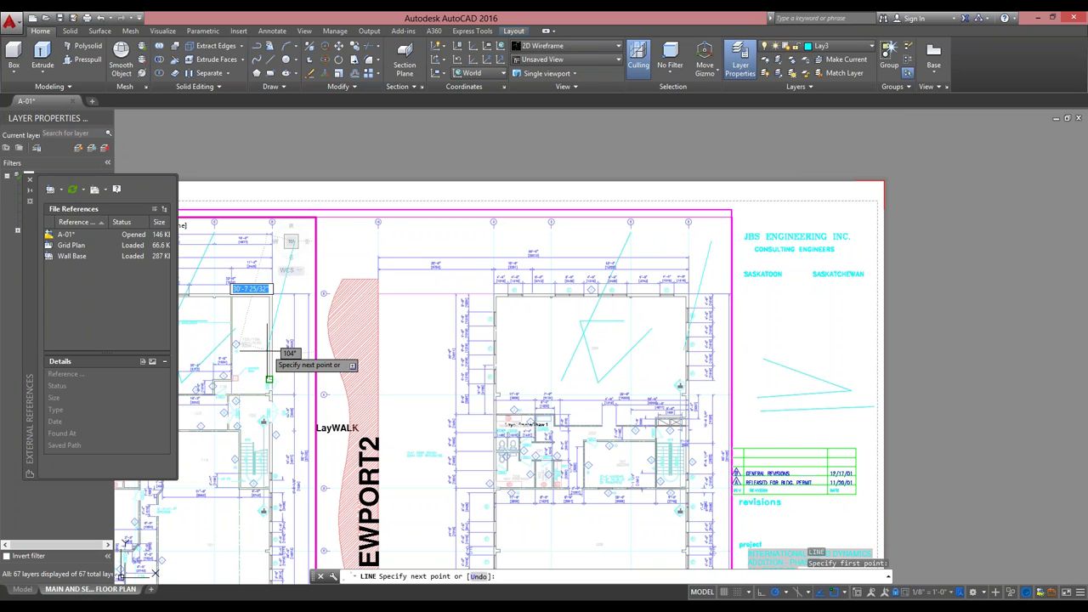
pyautogui.press('Escape')
pyautogui.press('Escape')
pyautogui.press('Escape')
pyautogui.doubleClick(784, 306)
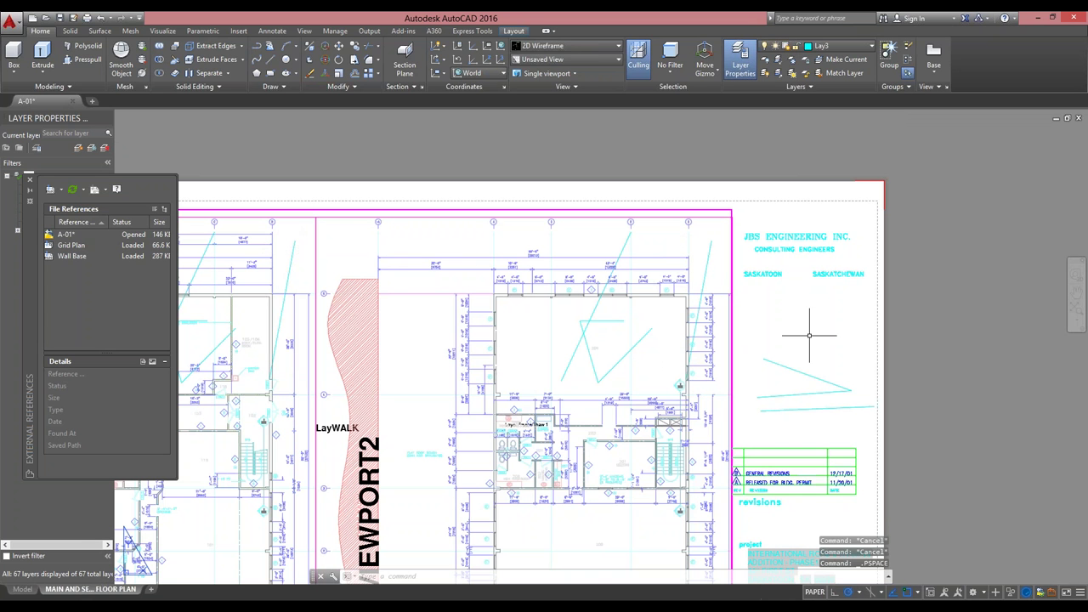
pyautogui.press('Escape')
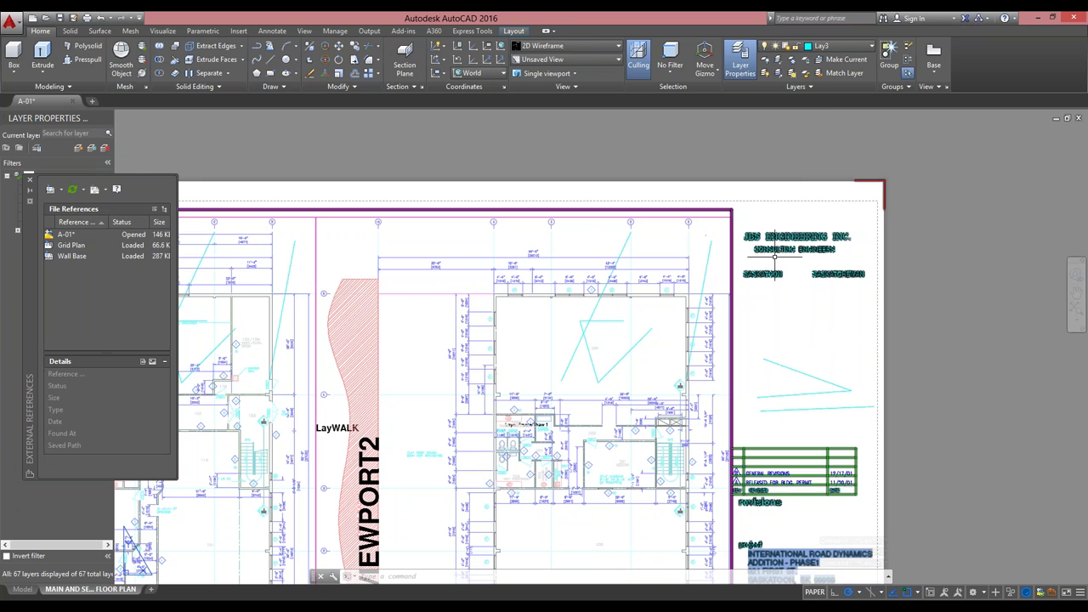
# Try freezing a test line's layer, cancel it, and make Lay1 the current layer.
pyautogui.click(792, 62)
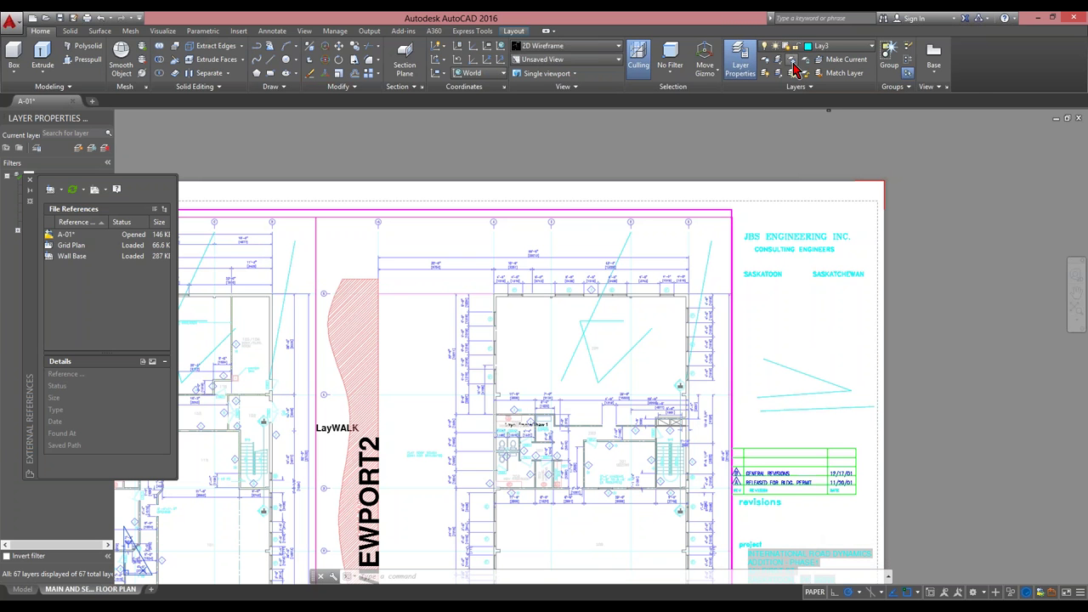
pyautogui.click(795, 369)
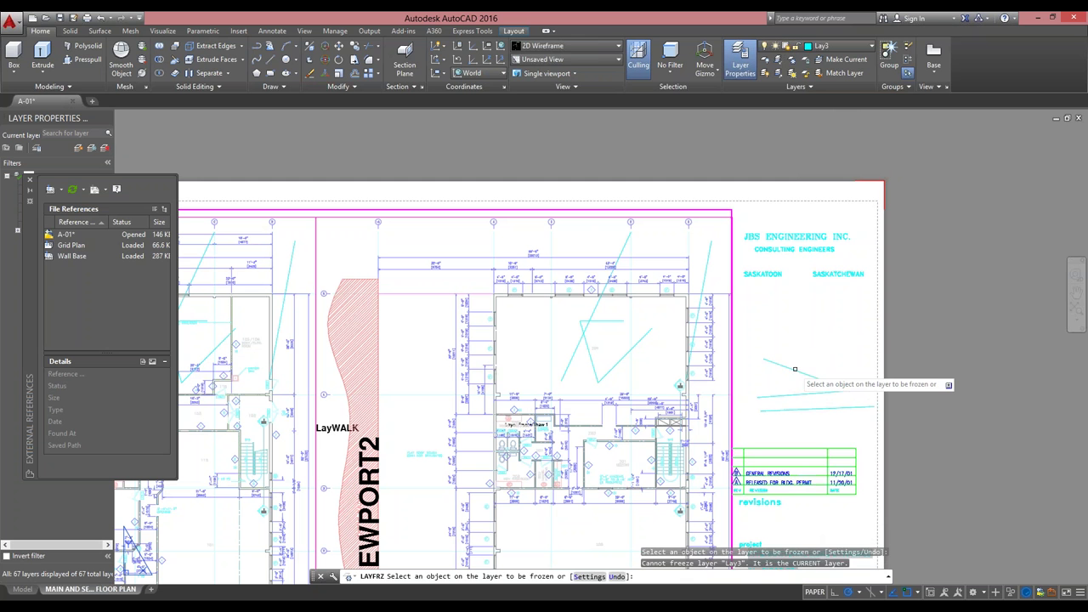
pyautogui.press('Escape')
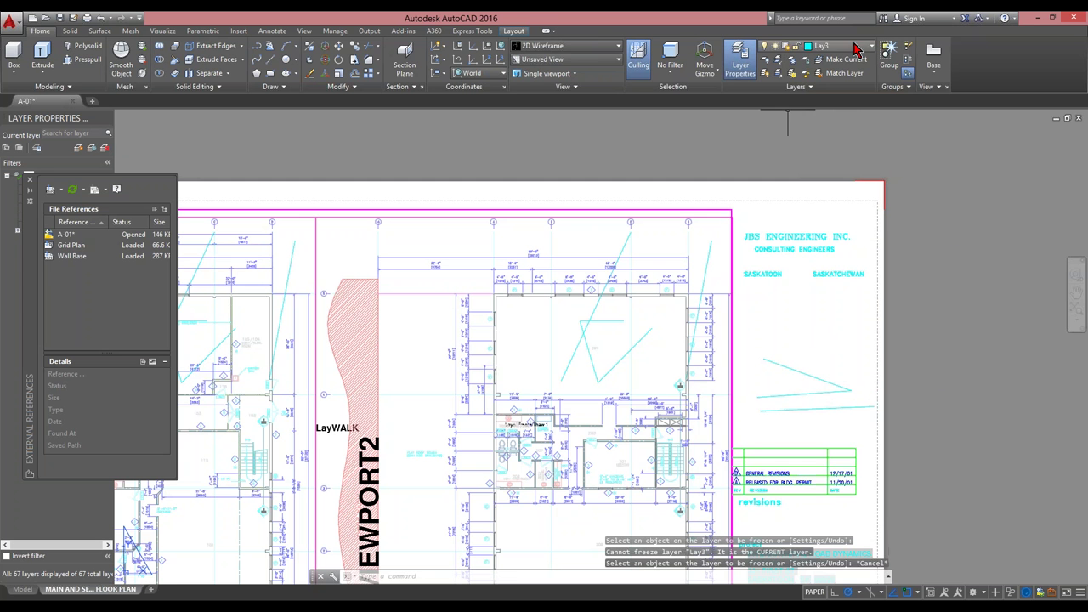
pyautogui.click(859, 46)
pyautogui.scroll(1, 761, 82)
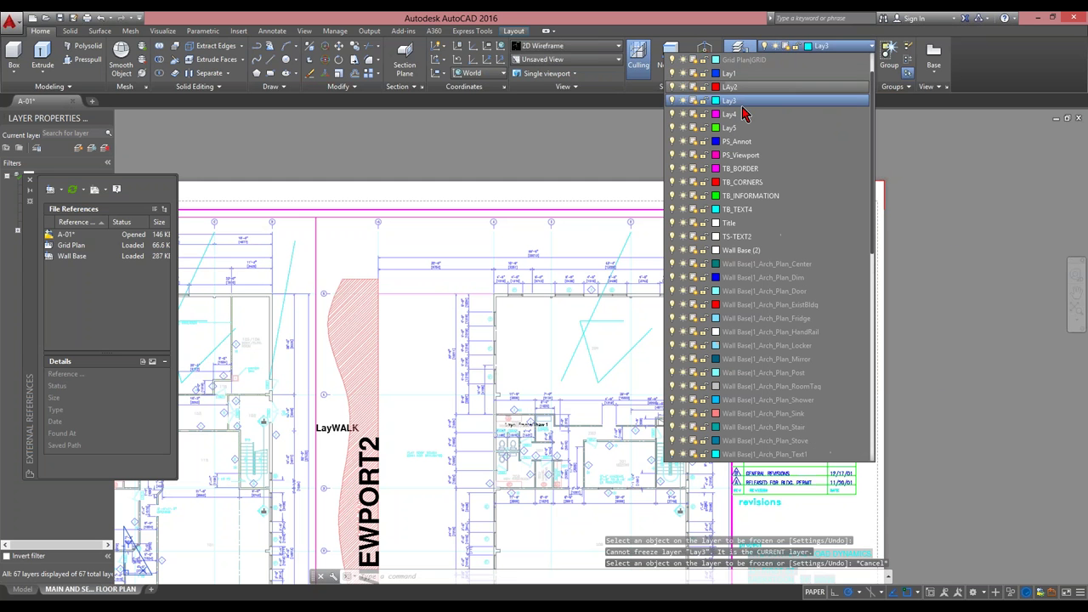
pyautogui.click(746, 75)
pyautogui.press('Escape')
pyautogui.press('Escape')
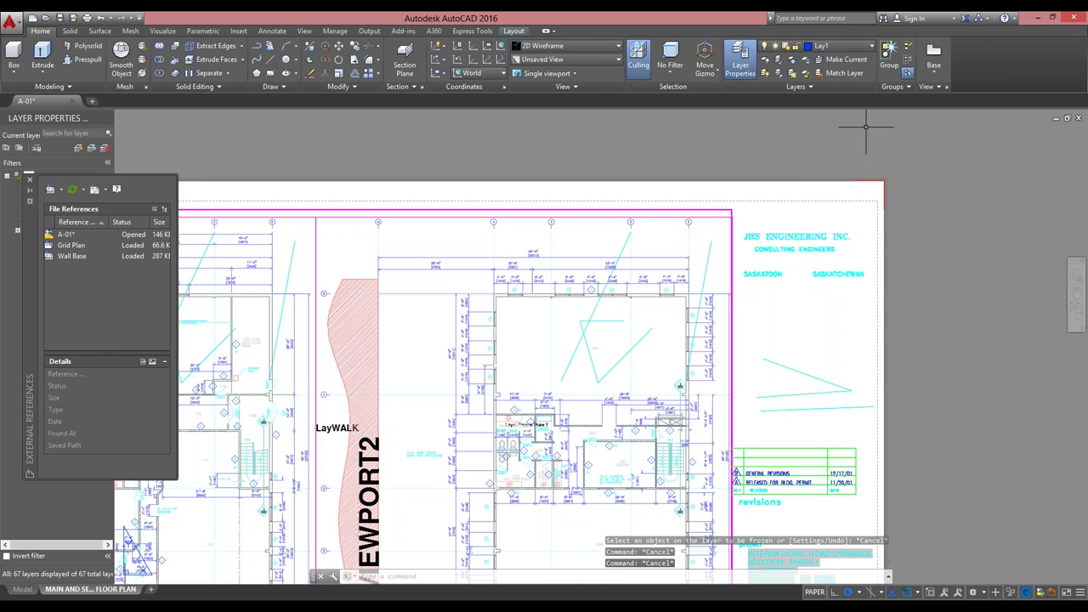
# Freeze Lay3 by picking a test line with LAYFRZ, then undo the freeze.
pyautogui.click(794, 68)
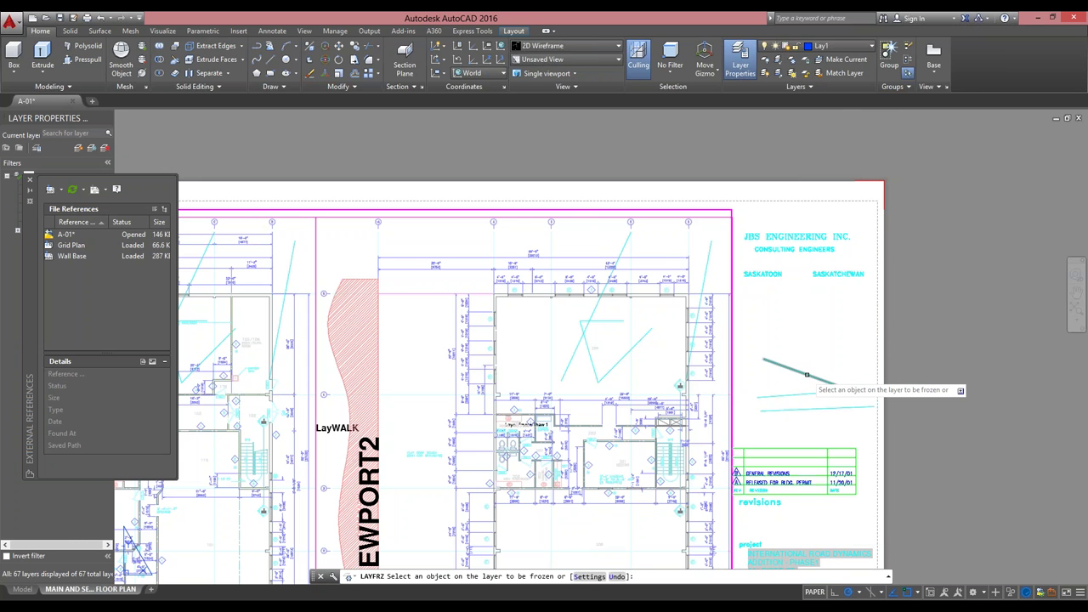
pyautogui.click(807, 375)
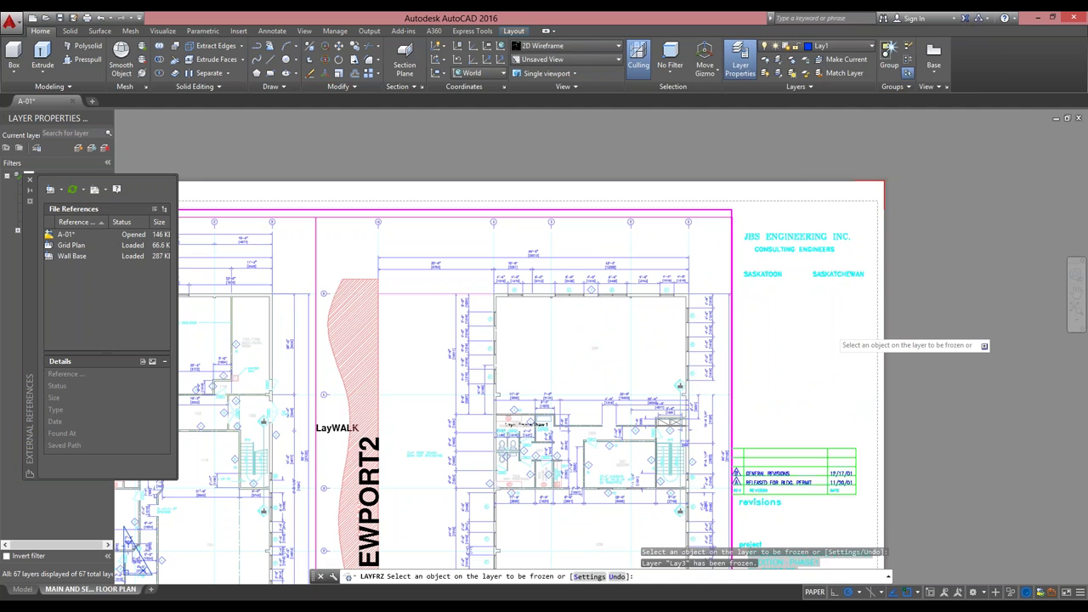
pyautogui.write('u')
pyautogui.press('Return')
pyautogui.press('Escape')
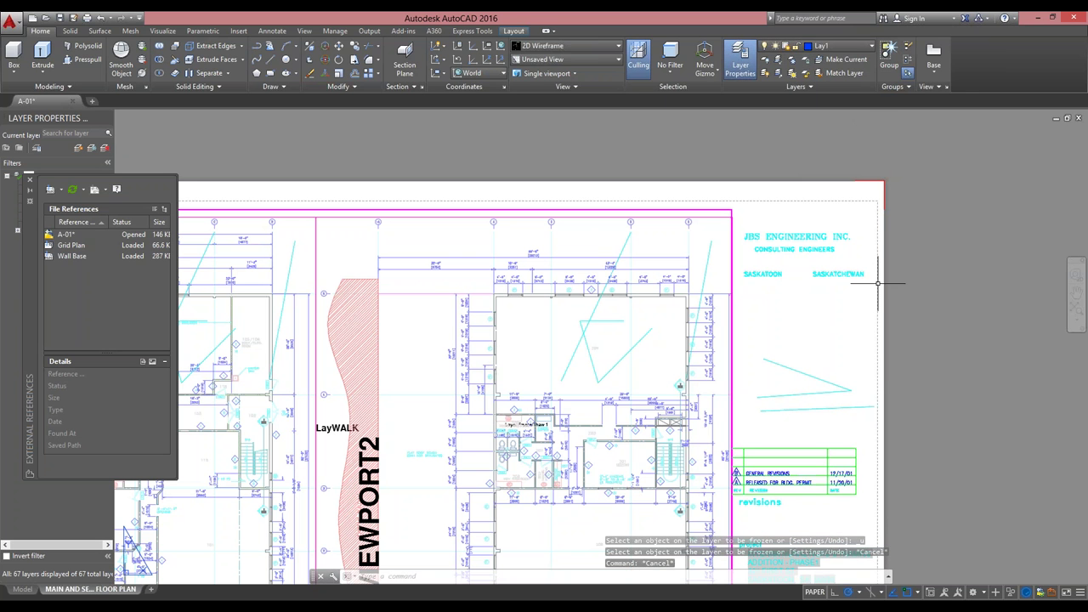
# Freeze Lay3 in the current viewport only, using the Layer dropdown.
pyautogui.click(840, 53)
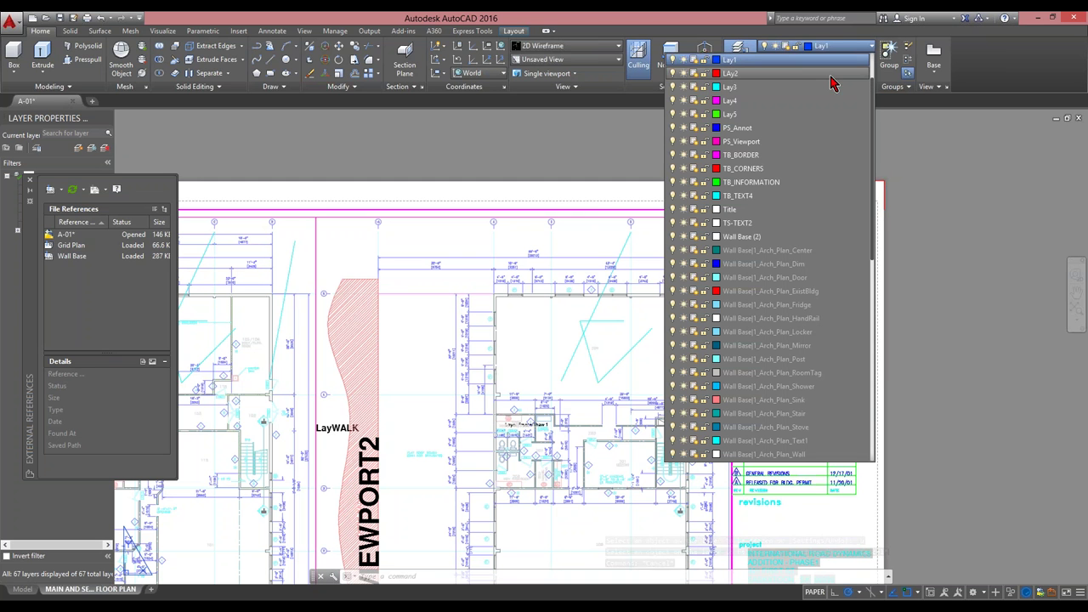
pyautogui.click(694, 87)
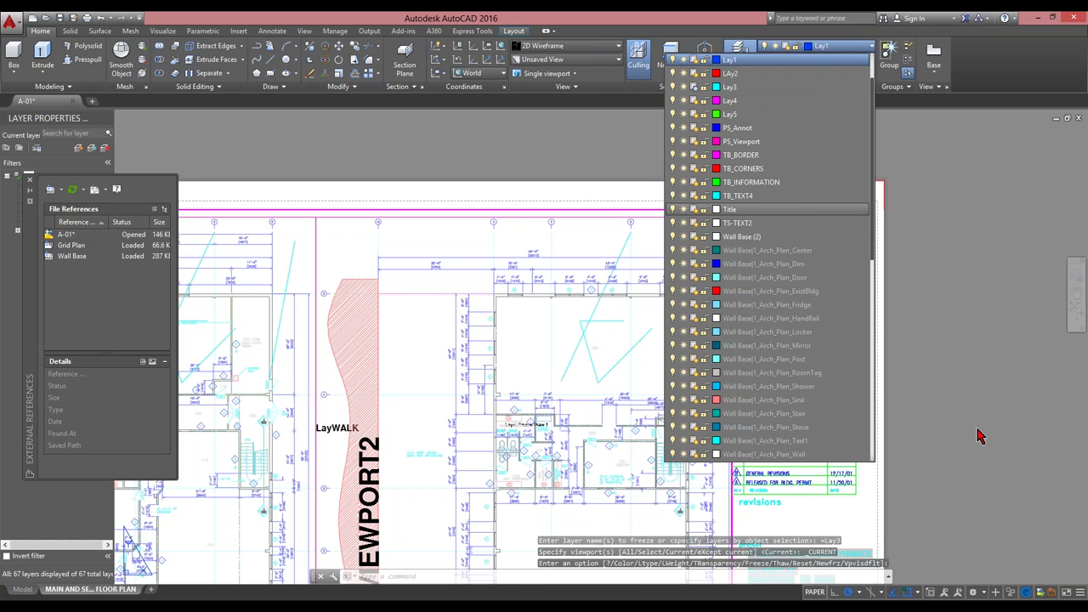
pyautogui.click(958, 528)
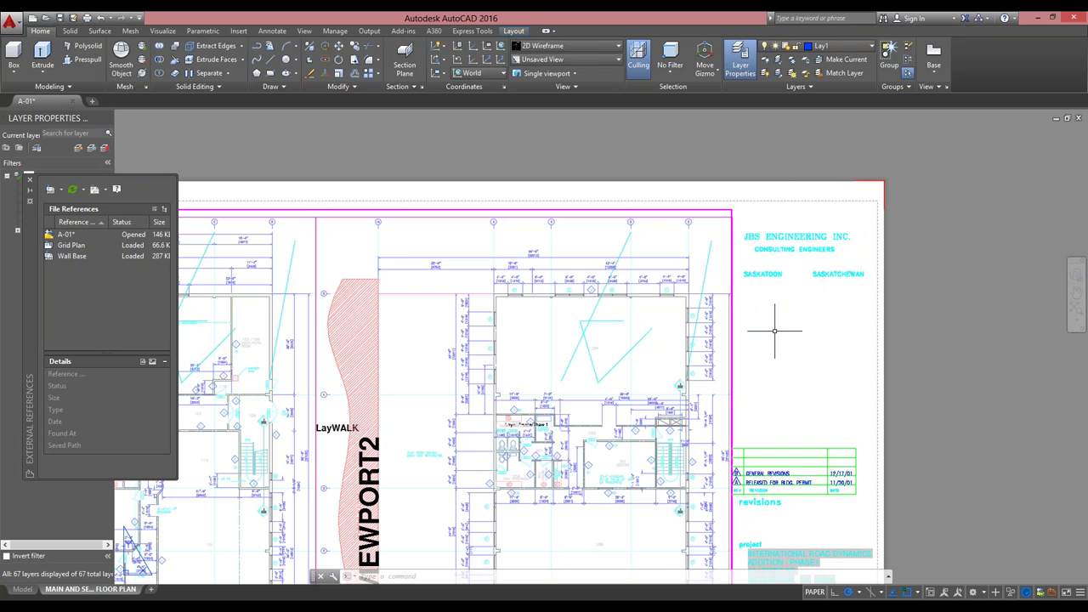
# Activate the floor plan viewport, zoom in, start and cancel XLIST, then check the command history.
pyautogui.doubleClick(531, 324)
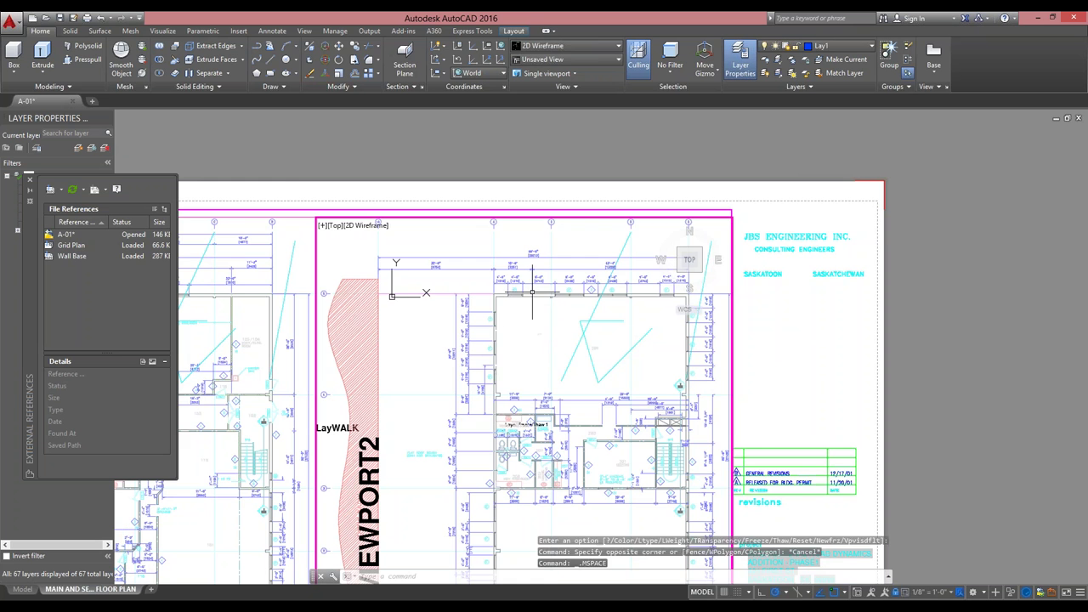
pyautogui.scroll(8, 532, 306)
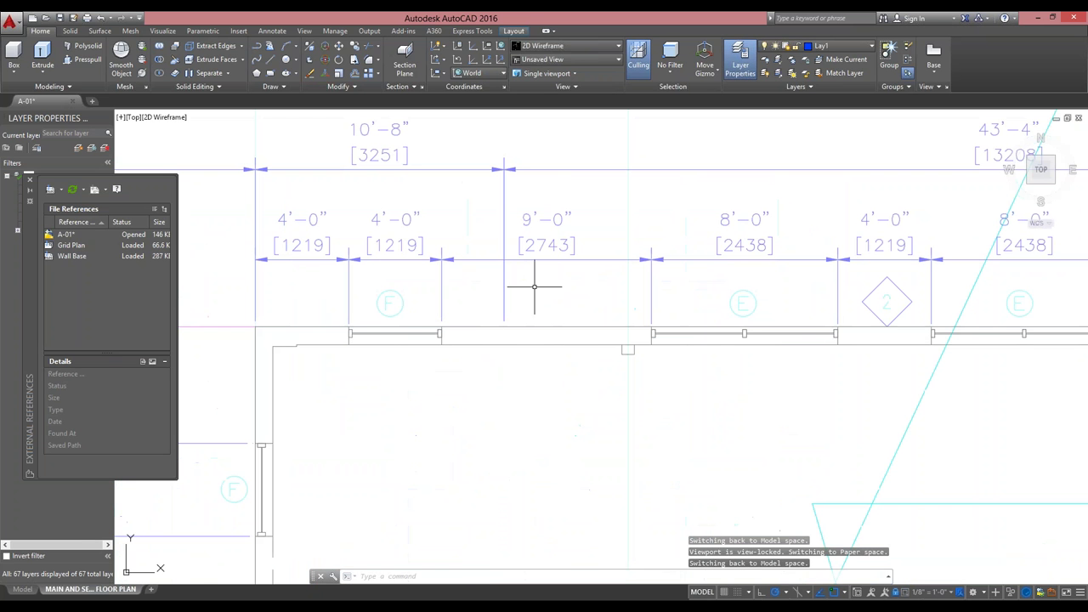
pyautogui.write('xlist')
pyautogui.press('Return')
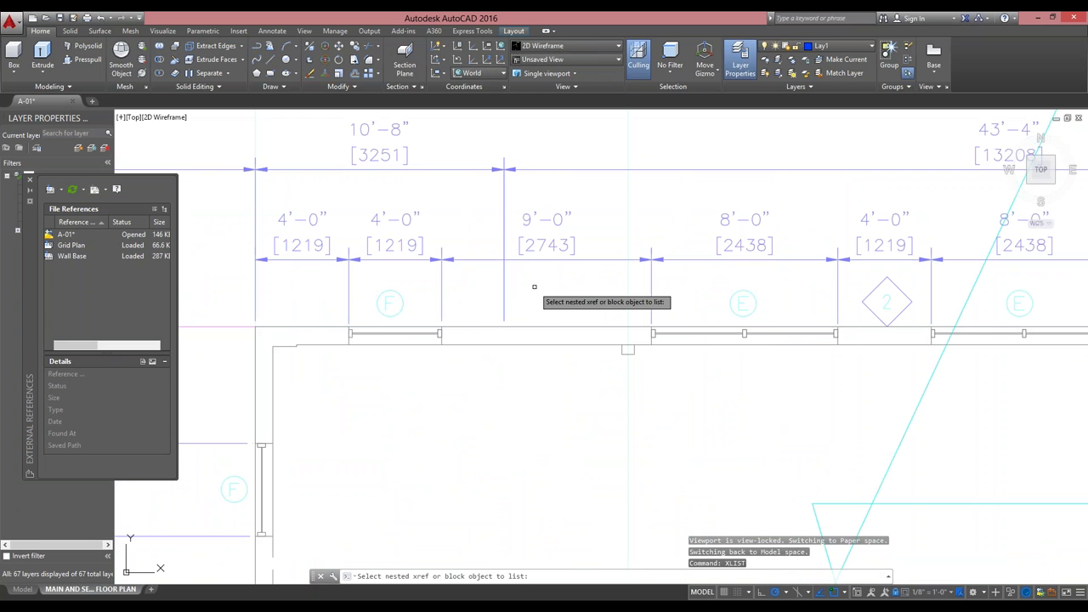
pyautogui.press('Escape')
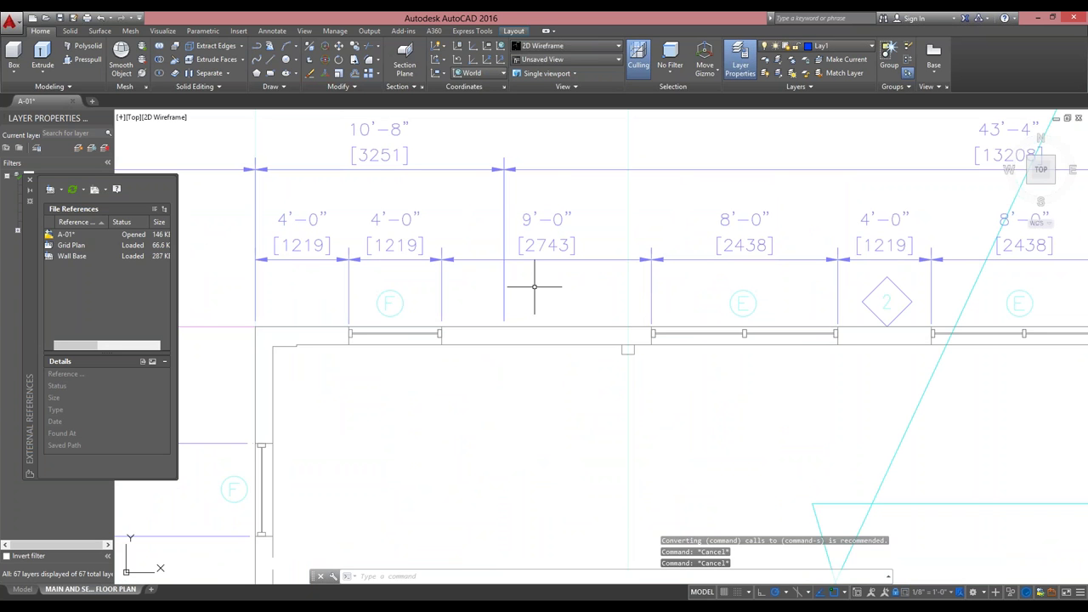
pyautogui.press('F2')
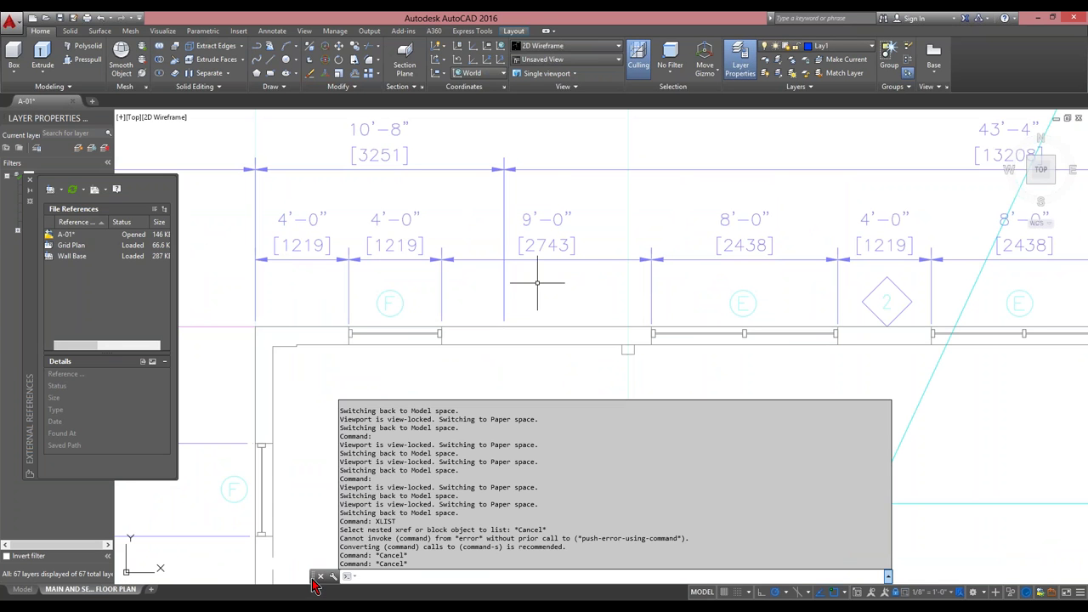
pyautogui.press('F2')
# Move the command line up and use XLIST to list the top dimension's xref layer.
pyautogui.moveTo(313, 576); pyautogui.dragTo(337, 426)
pyautogui.write('XLIST')
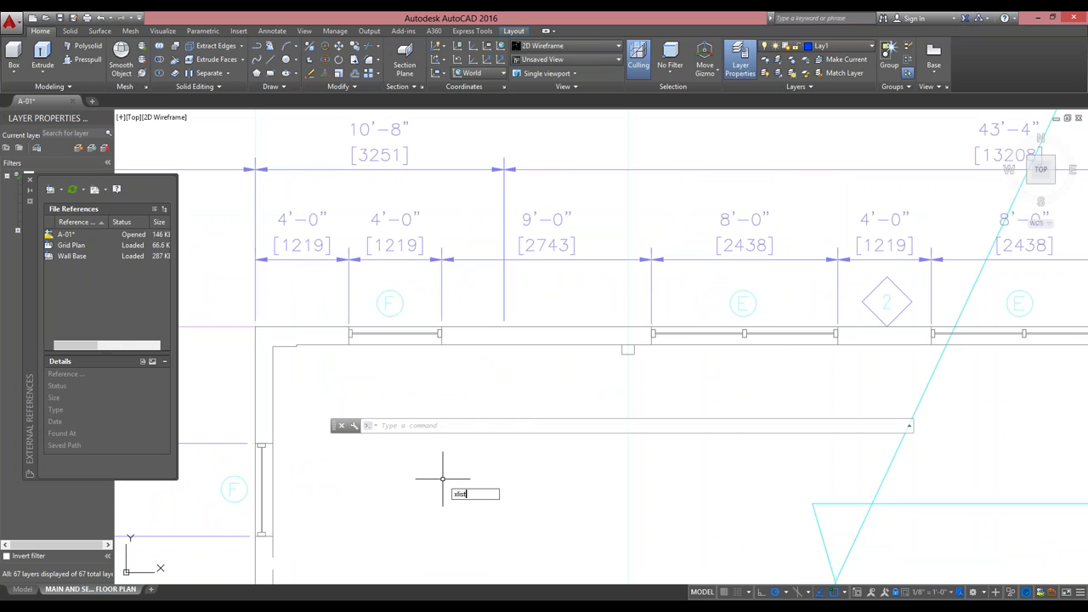
pyautogui.press('Return')
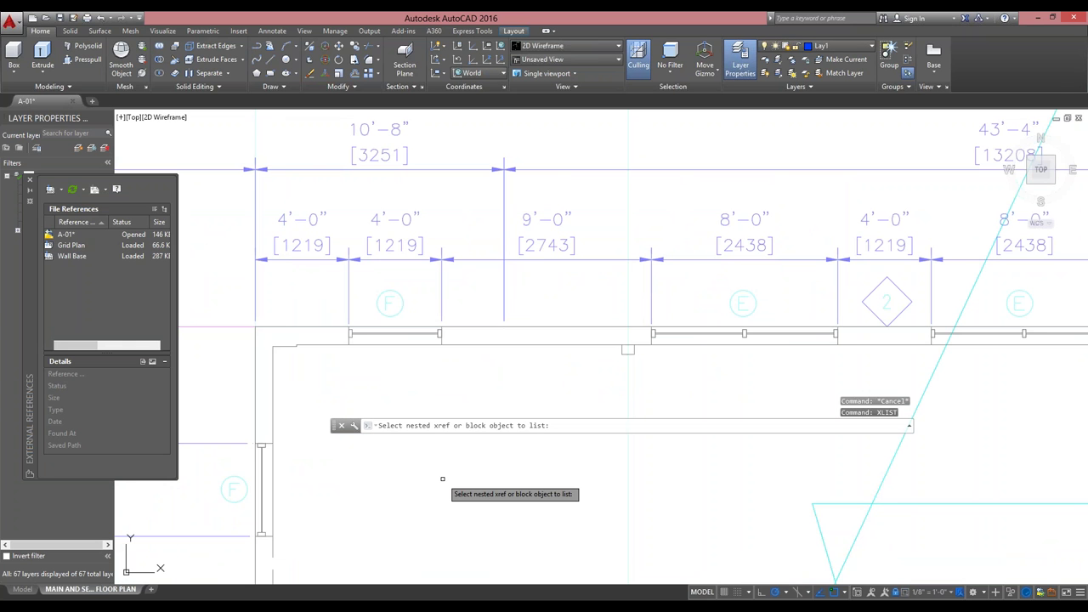
pyautogui.click(596, 260)
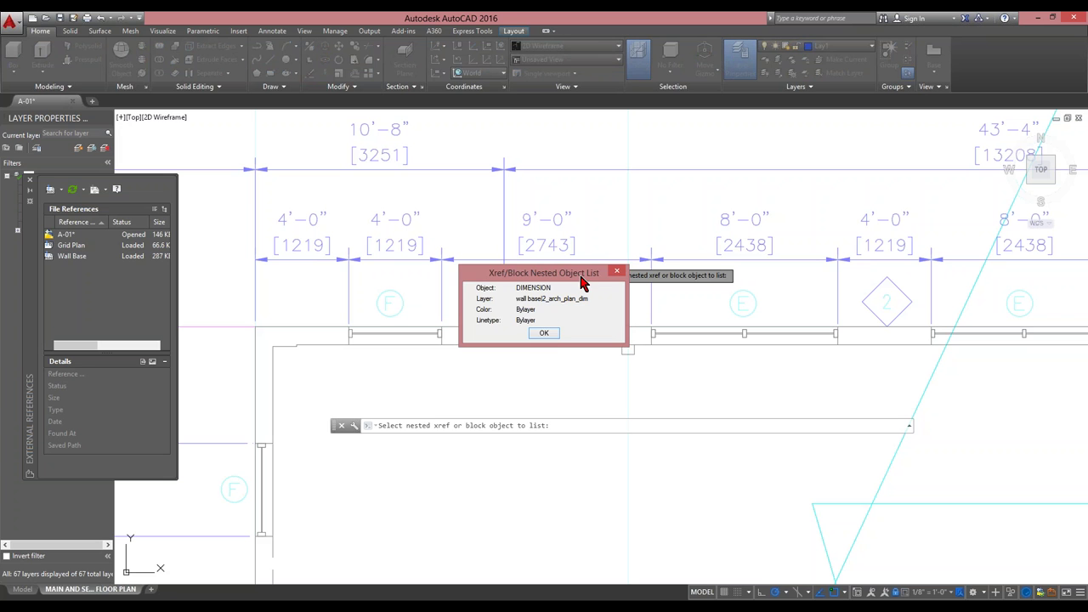
pyautogui.click(545, 333)
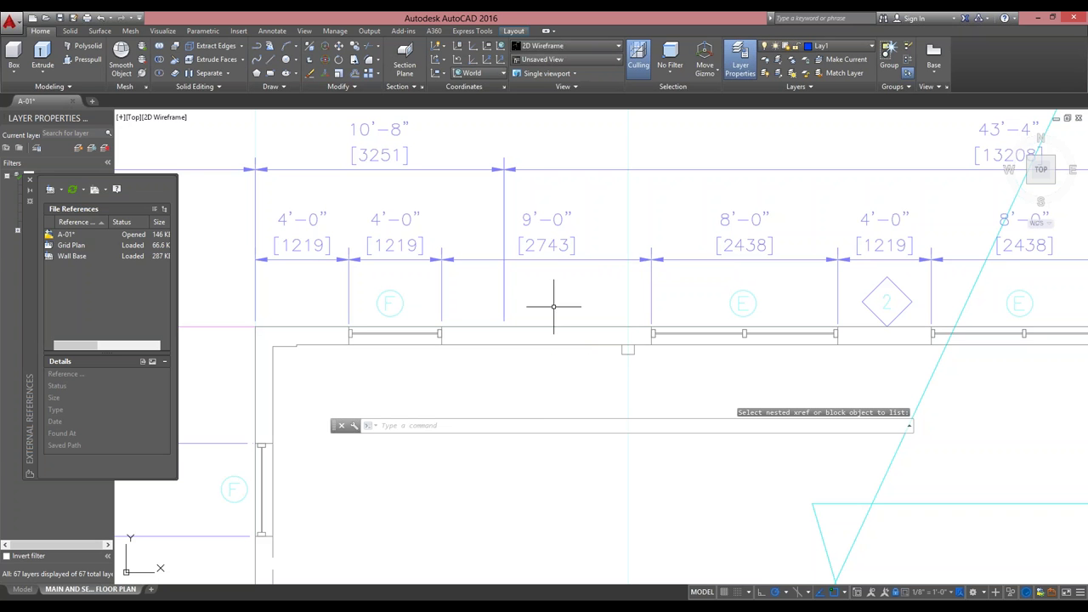
# Repeat XLIST on the window block, showing Wall Base|Window on layer wall base|2_arch_plan_text1.
pyautogui.rightClick(485, 287)
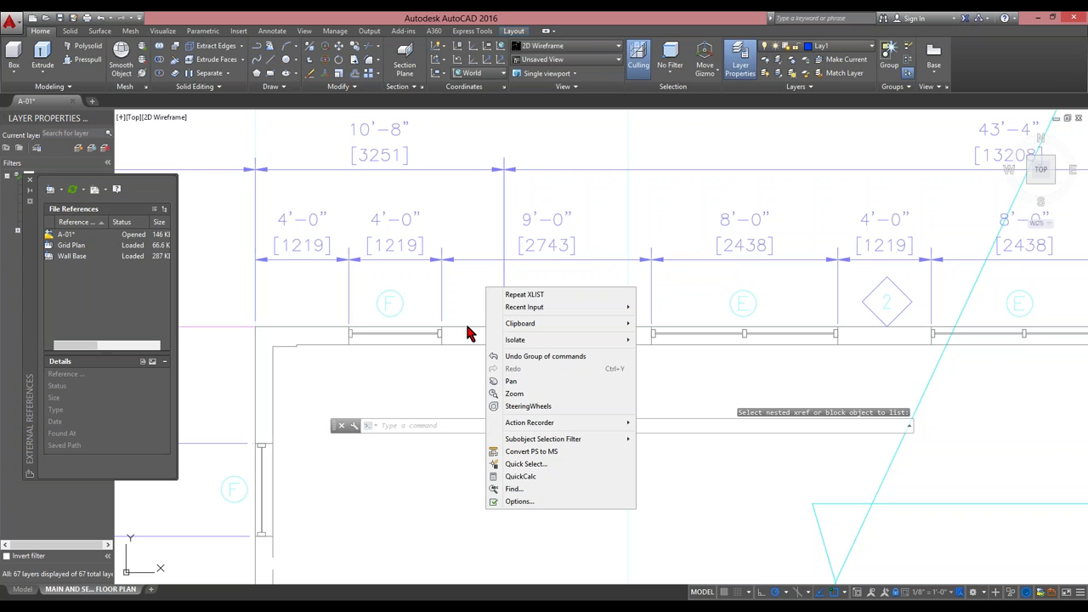
pyautogui.click(531, 295)
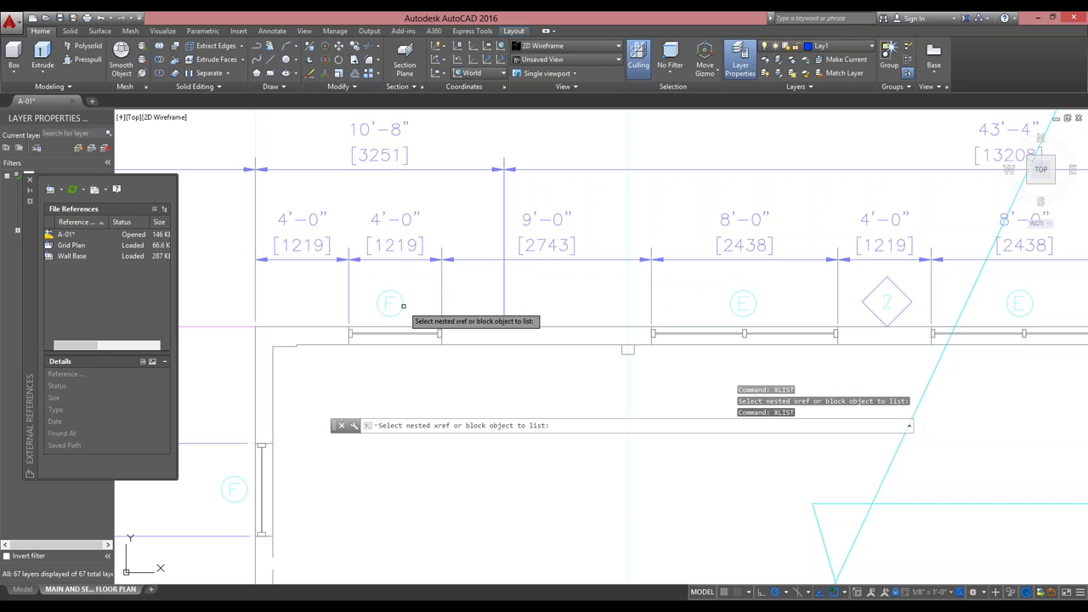
pyautogui.click(403, 306)
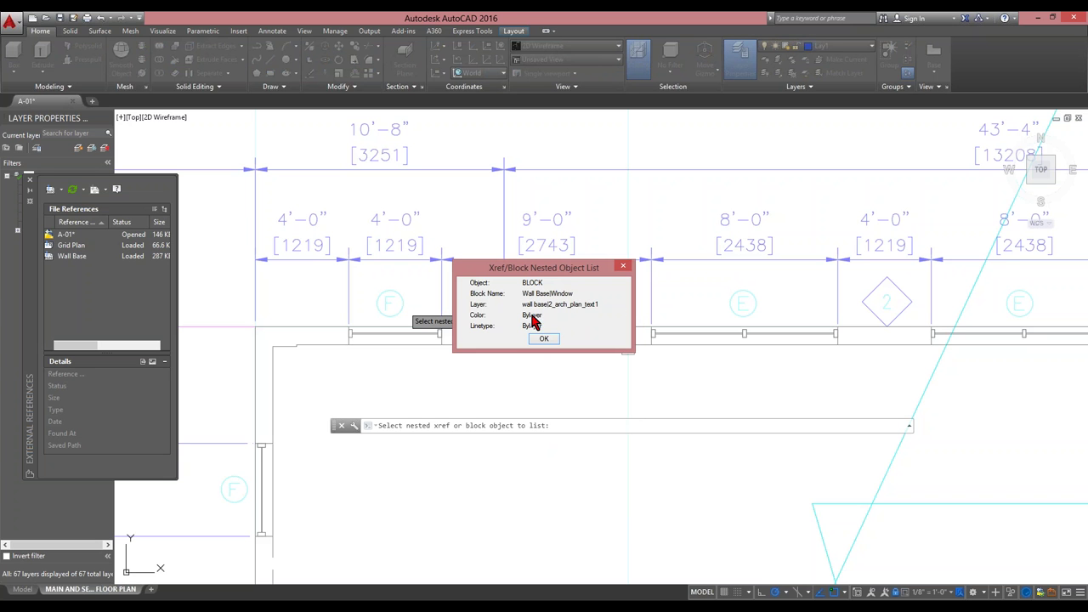
pyautogui.click(545, 338)
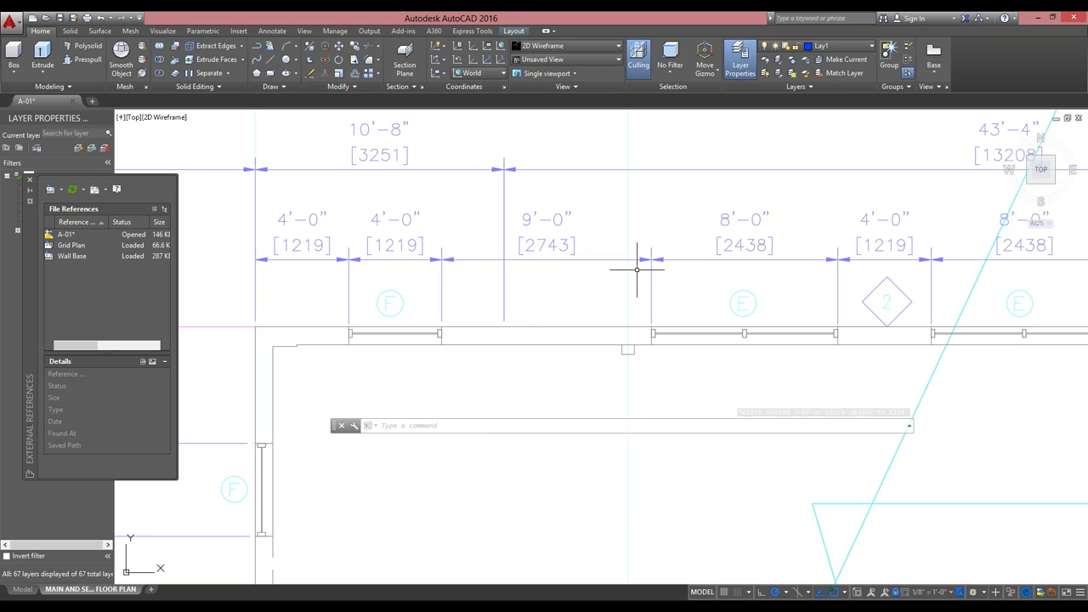
# Switch to model space and zoom in on the coloured test lines.
pyautogui.click(23, 590)
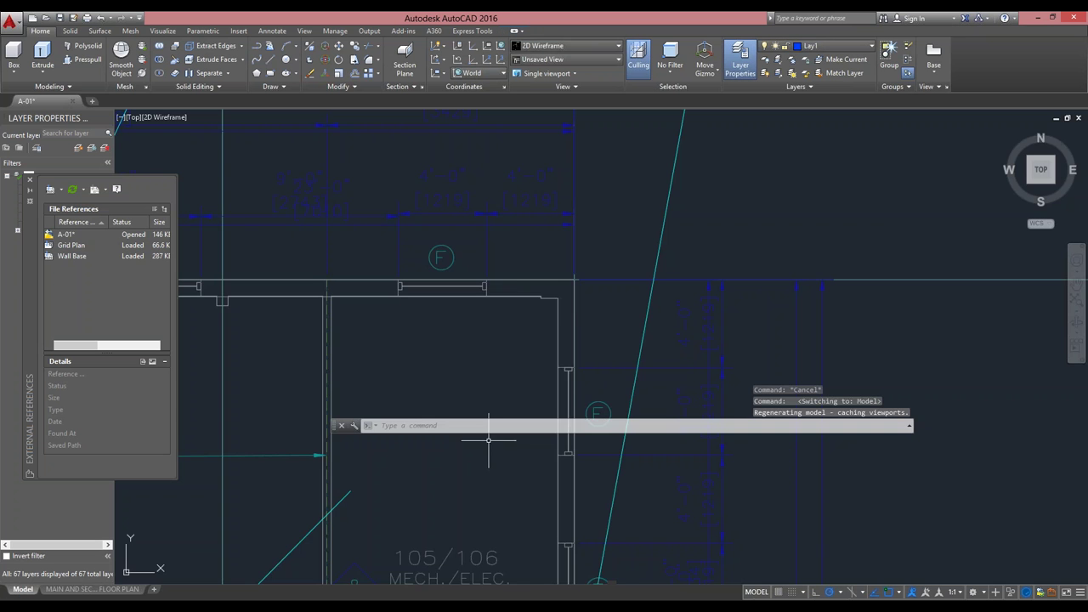
pyautogui.scroll(-5, 489, 440)
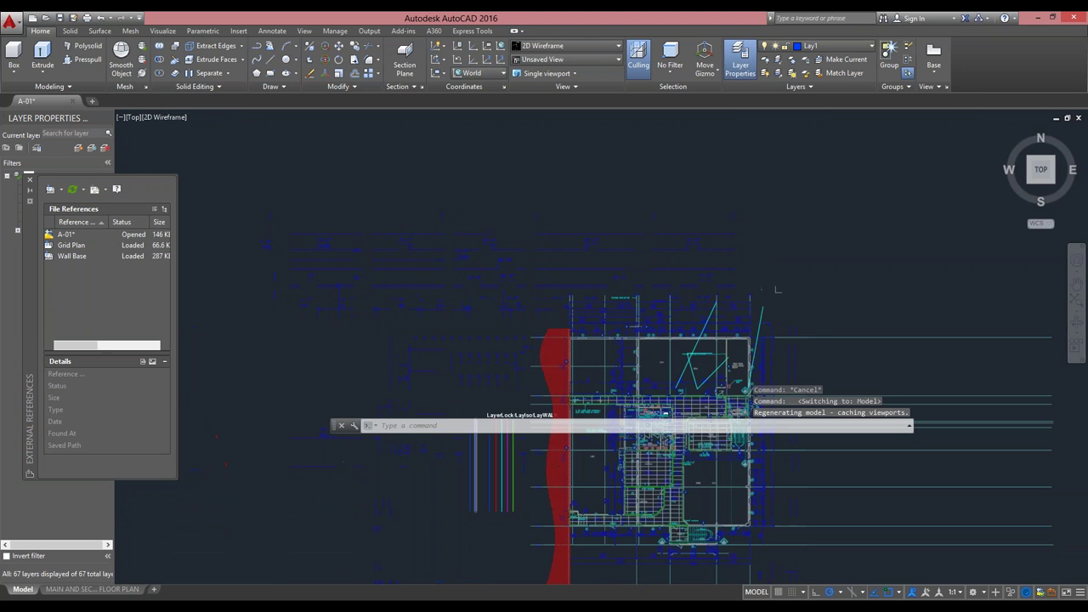
pyautogui.scroll(5, 476, 460)
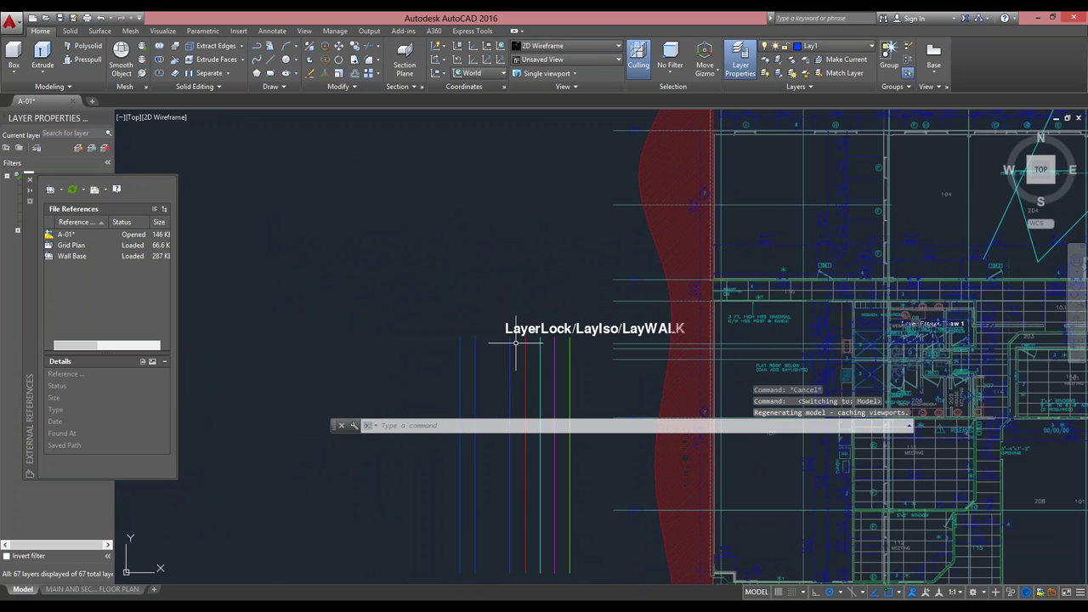
pyautogui.scroll(3, 601, 389)
pyautogui.click(570, 301)
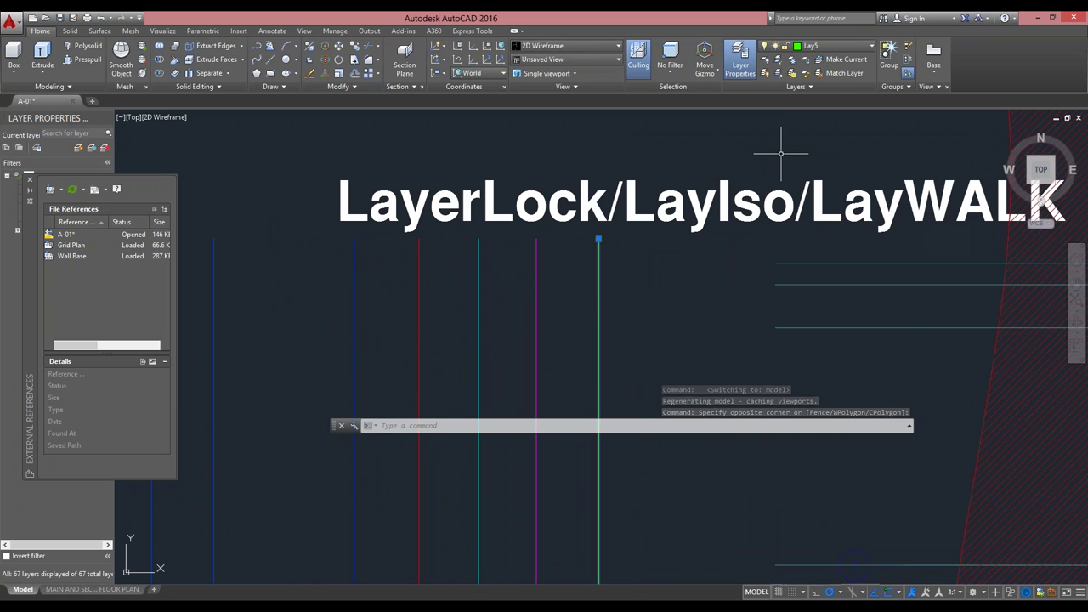
pyautogui.press('Escape')
pyautogui.press('Escape')
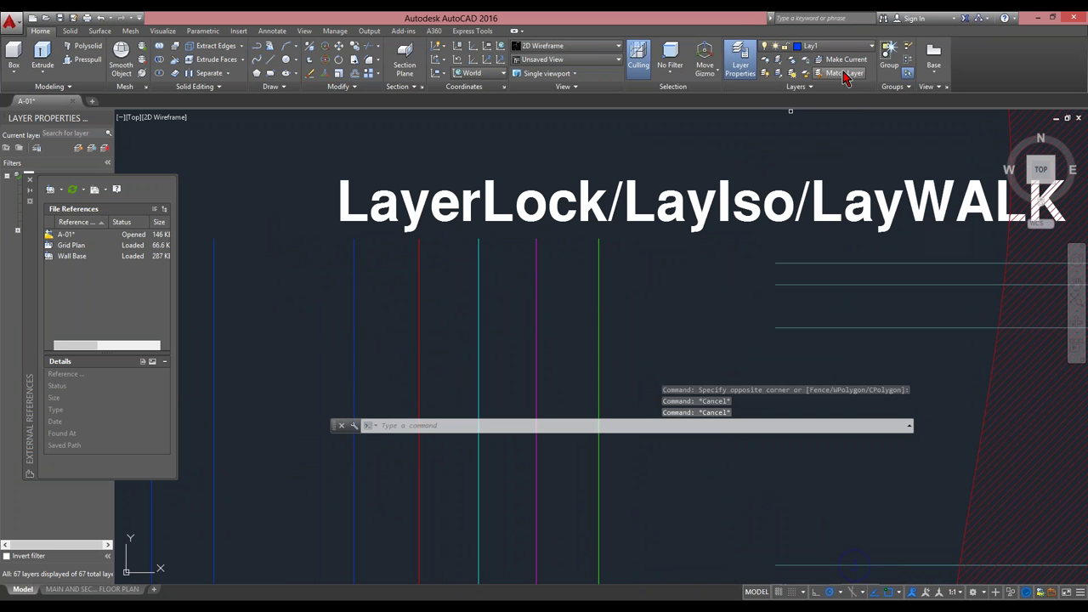
# Use Match Layer to move the magenta and green lines onto the blue line's layer Lay1.
pyautogui.click(846, 77)
pyautogui.click(622, 325)
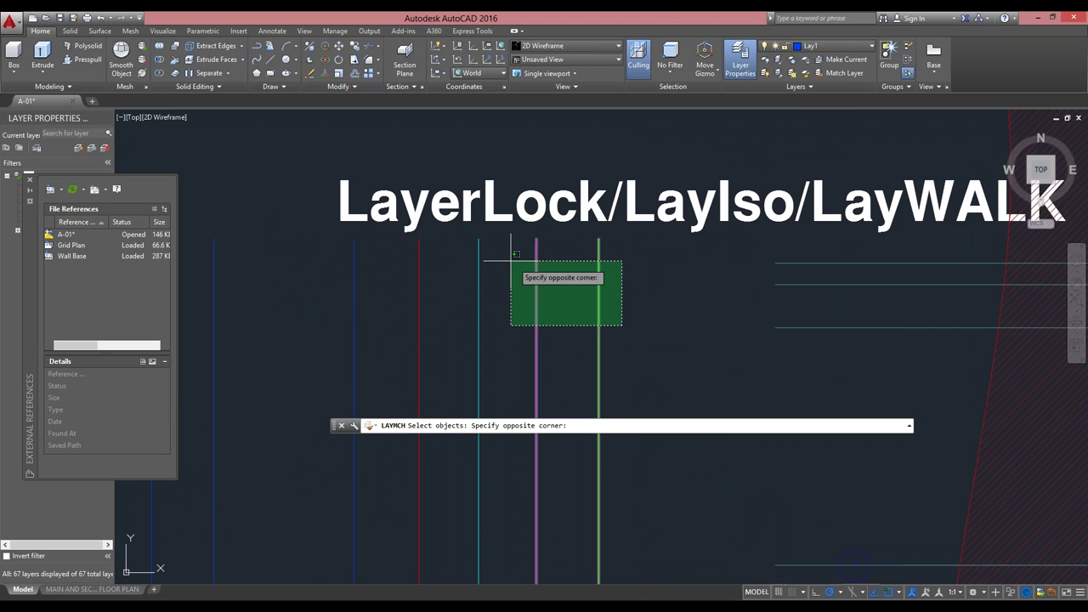
pyautogui.click(511, 261)
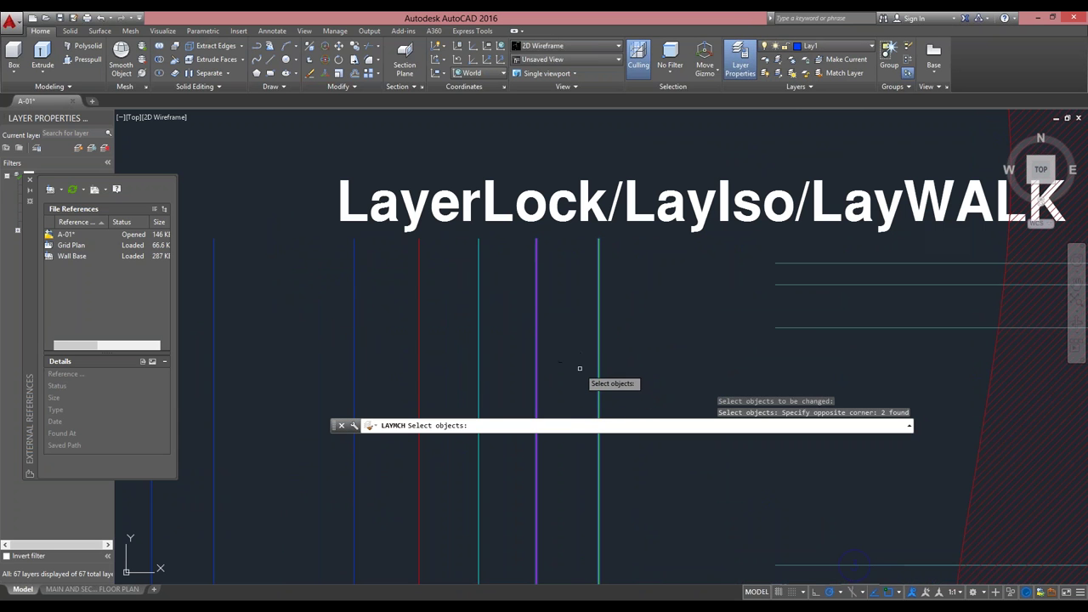
pyautogui.press('Return')
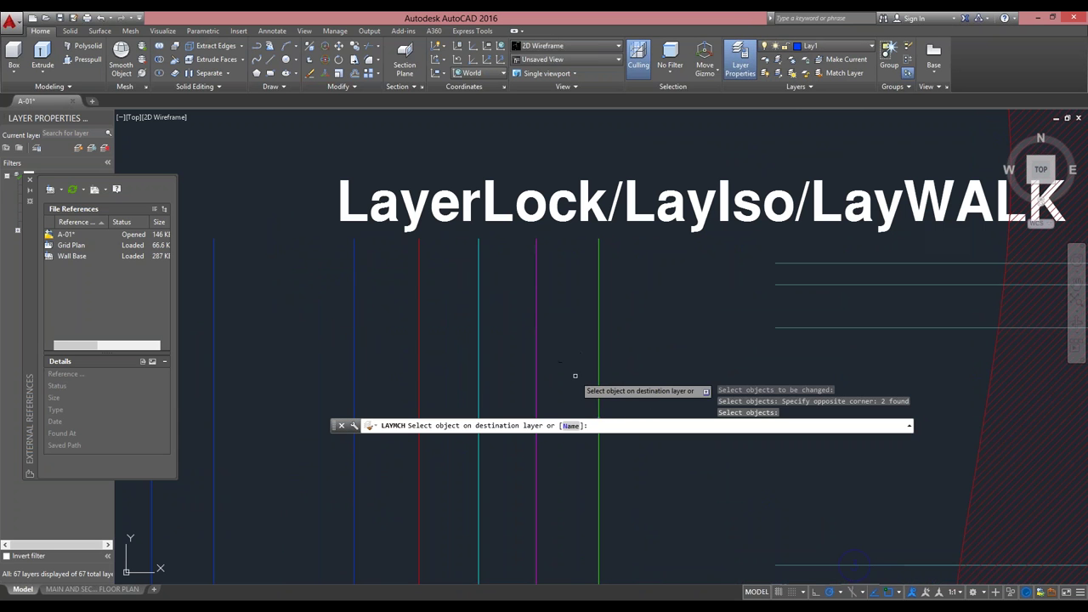
pyautogui.click(355, 377)
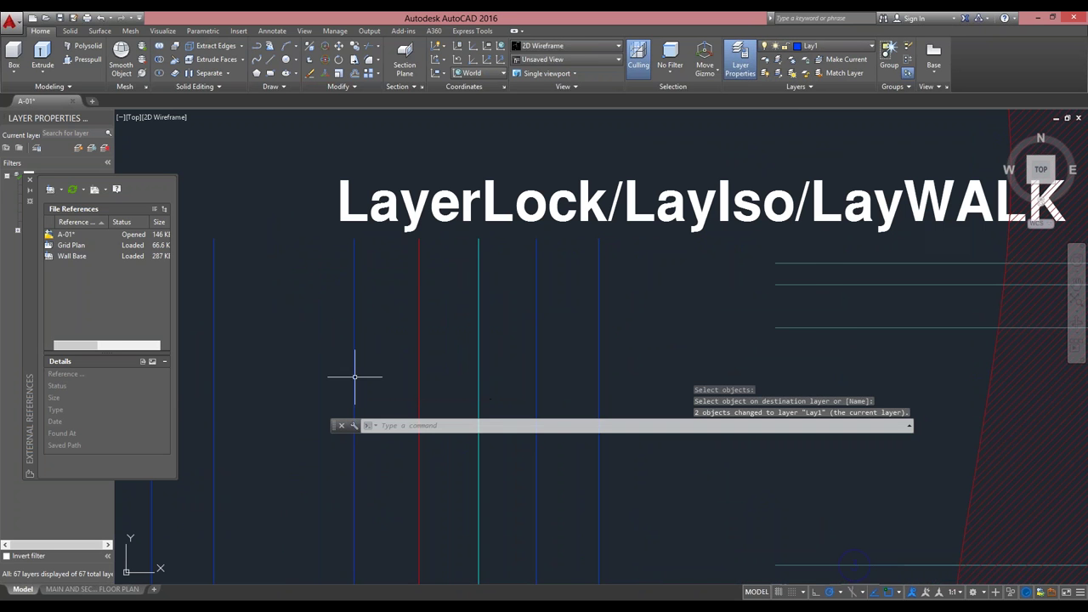